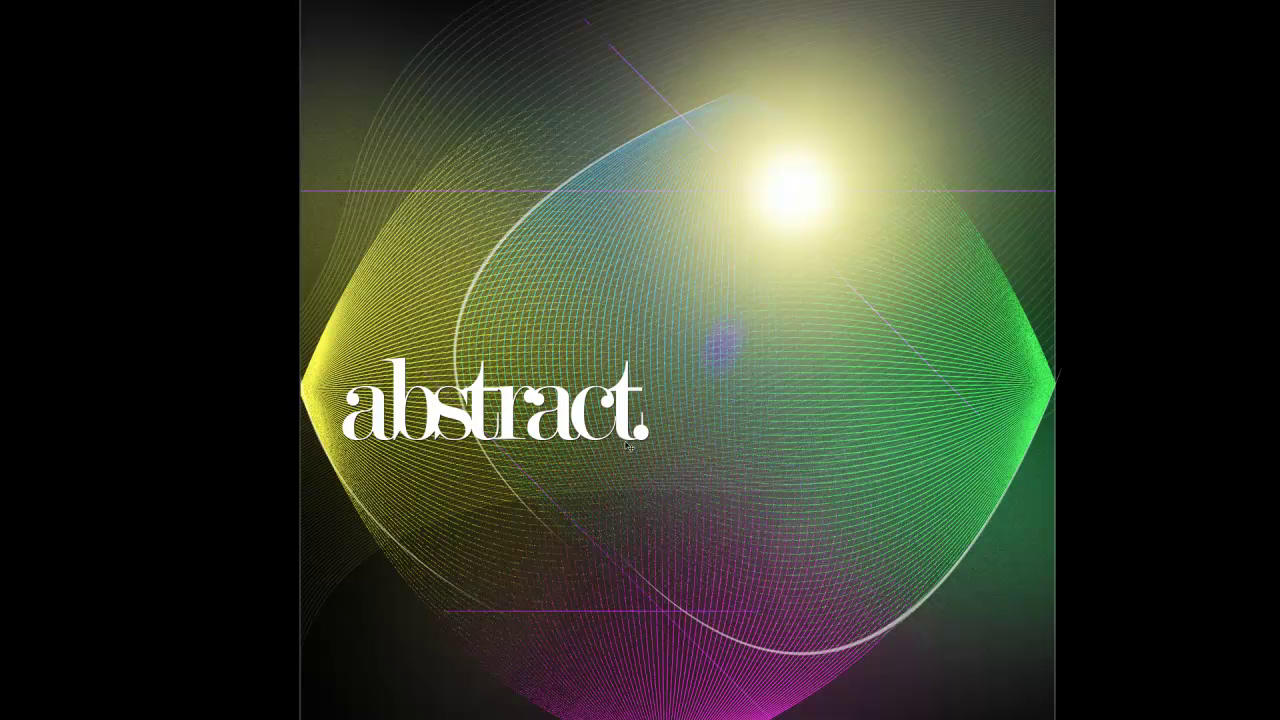
Leave the full-screen preview and return to the Illustrator file with the black line blend.
key("alt+Tab")
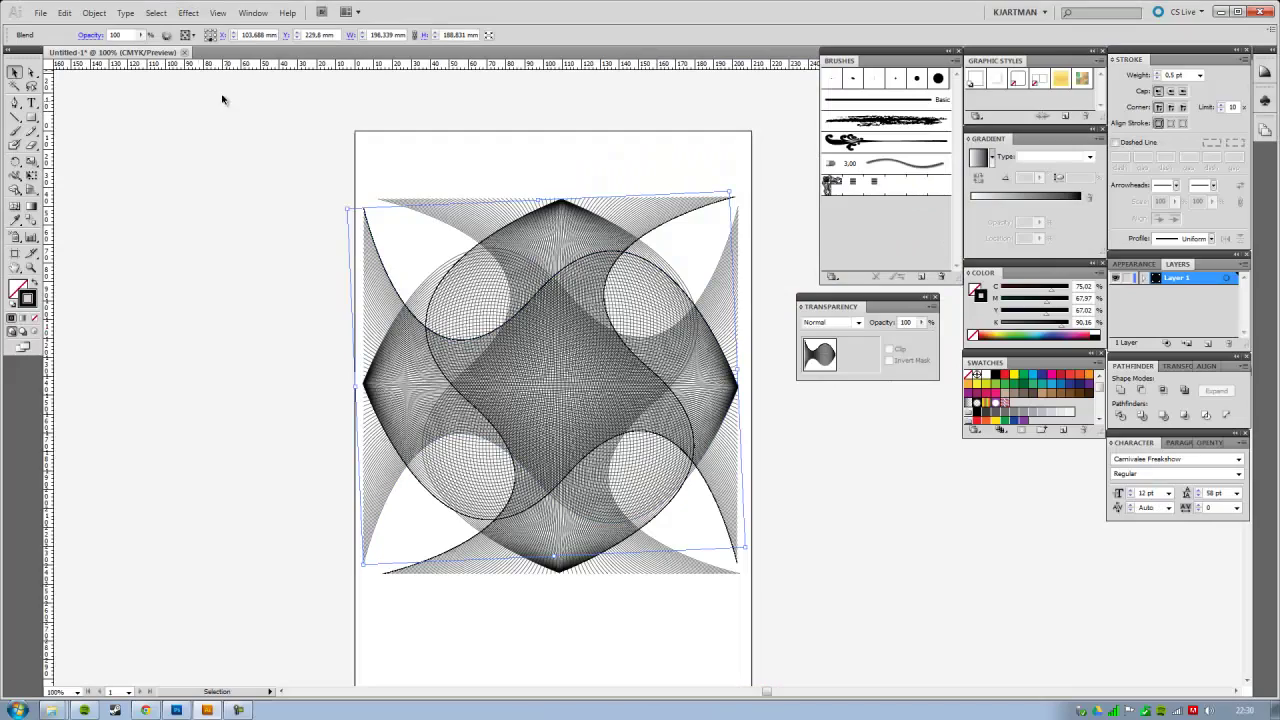
Create a new A4 Print document, Untitled-2, and centre its blank artboard in view.
left_click(40, 12)
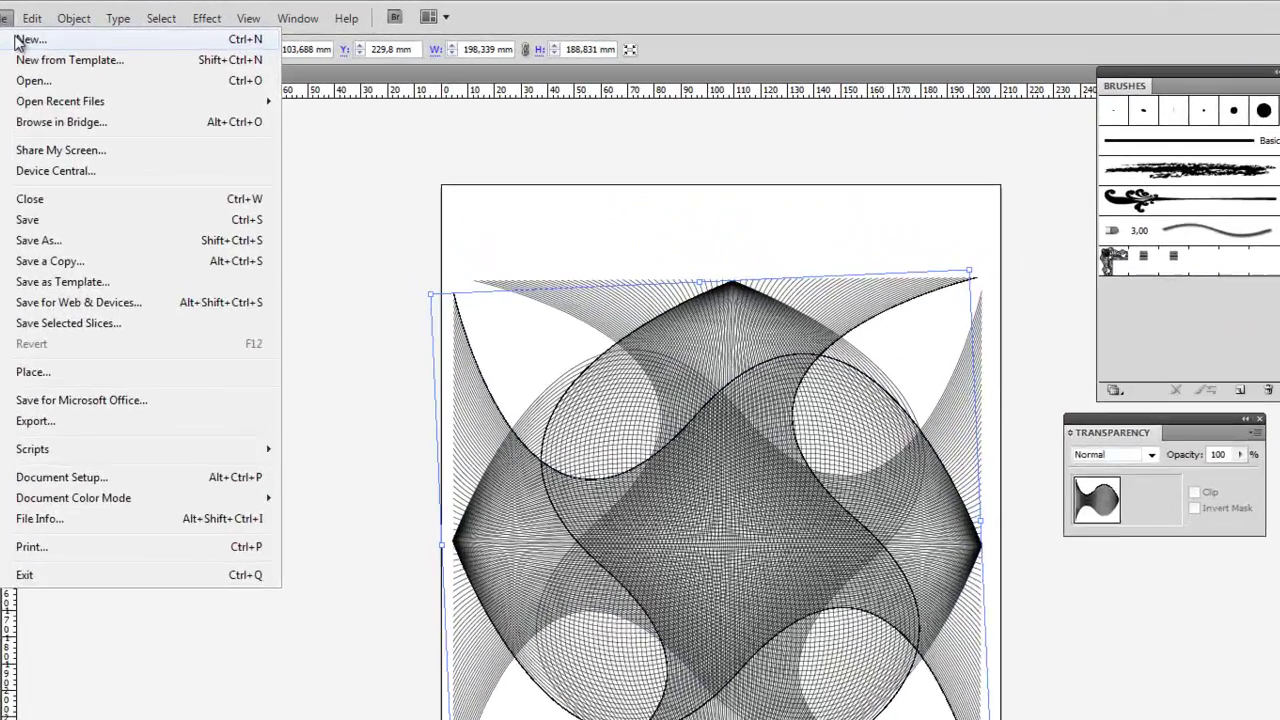
left_click(55, 29)
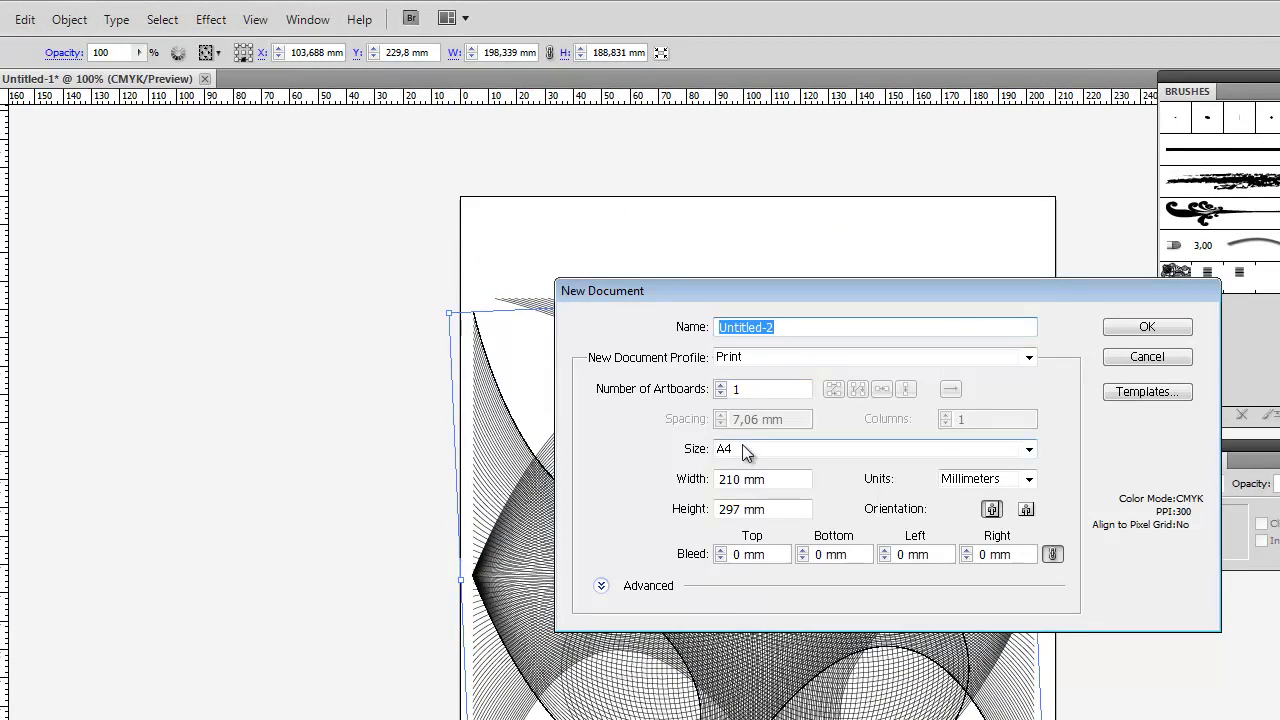
left_click(1147, 328)
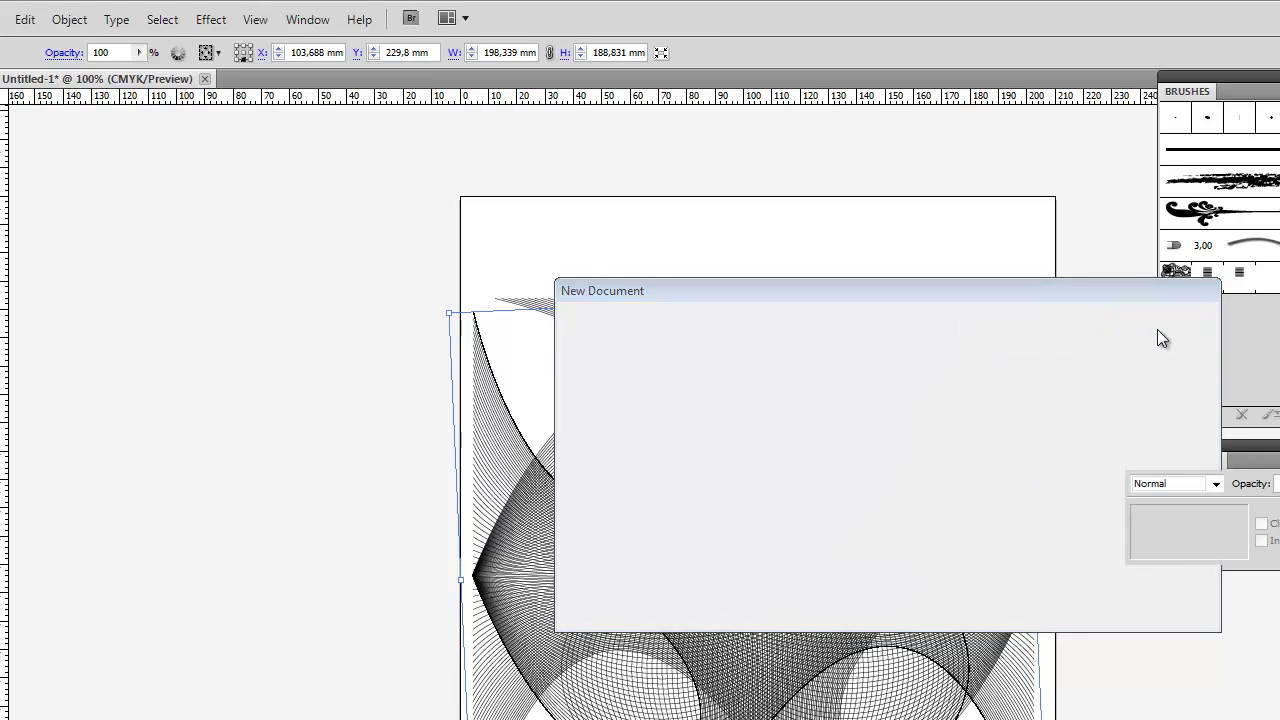
left_click_drag(695, 467, 536, 465)
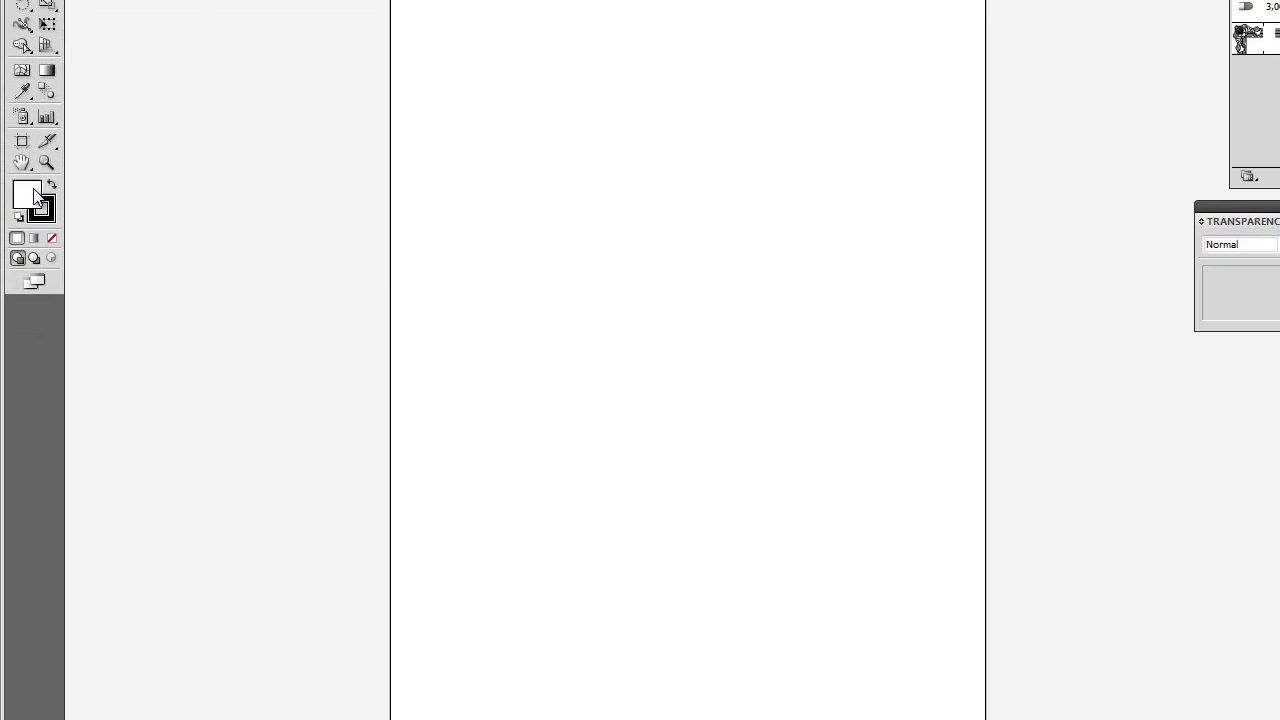
Draw an unfilled, black-stroked S-curve with the Pen tool and shift it left on the page.
left_click(44, 212)
left_click(724, 42)
mouse_move(617, 246)
left_mouse_down()
mouse_move(680, 311)
mouse_move(711, 371)
mouse_move(677, 371)
mouse_move(677, 390)
left_mouse_up()
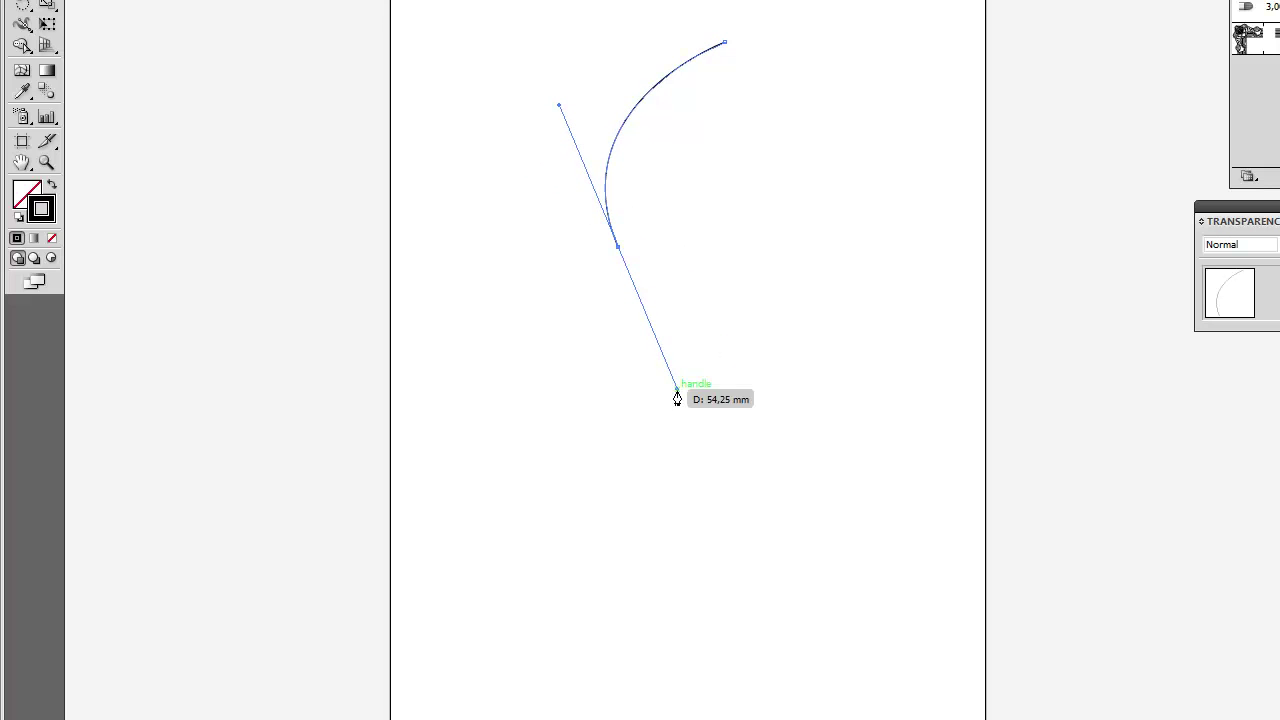
left_click(561, 392)
mouse_move(558, 404)
left_mouse_down()
mouse_move(387, 166)
mouse_move(398, 170)
mouse_move(280, 91)
left_mouse_up()
key("v")
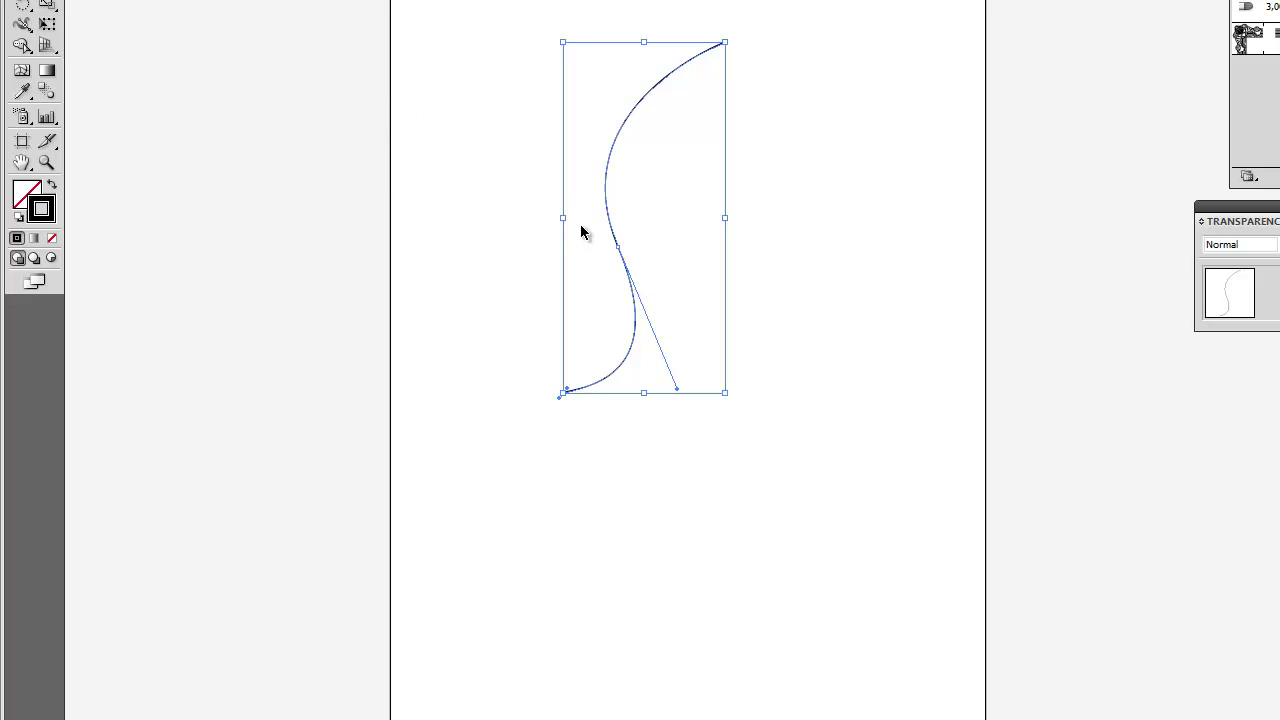
mouse_move(608, 218)
left_mouse_down()
mouse_move(532, 233)
mouse_move(550, 251)
left_mouse_up()
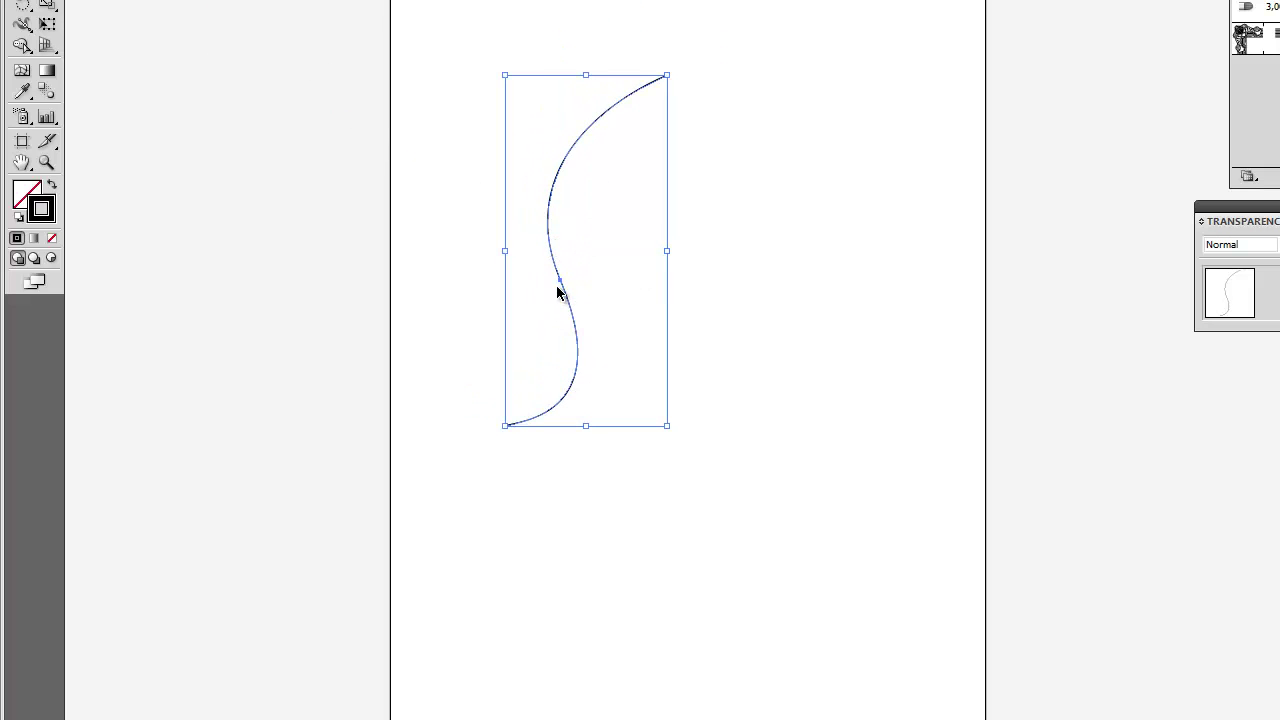
Reflect a copy of the S-curve across the vertical axis so the two curves cross.
right_click(564, 168)
mouse_move(626, 429)
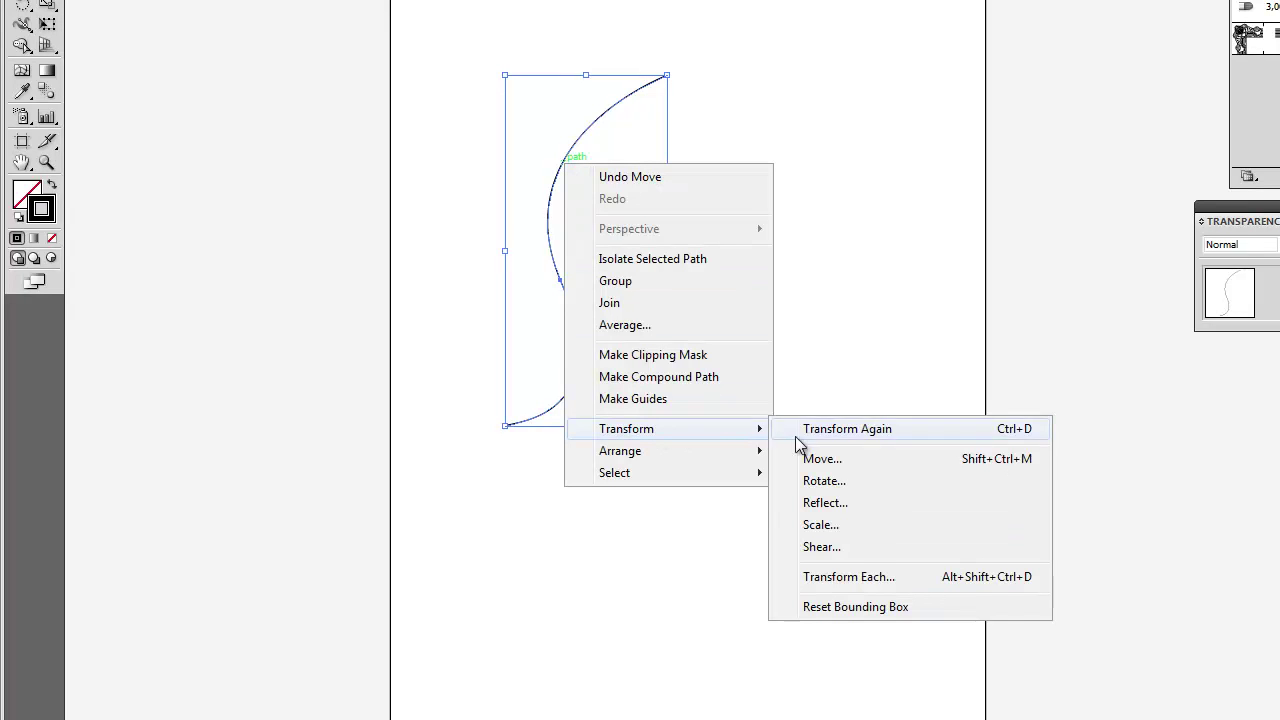
left_click(850, 502)
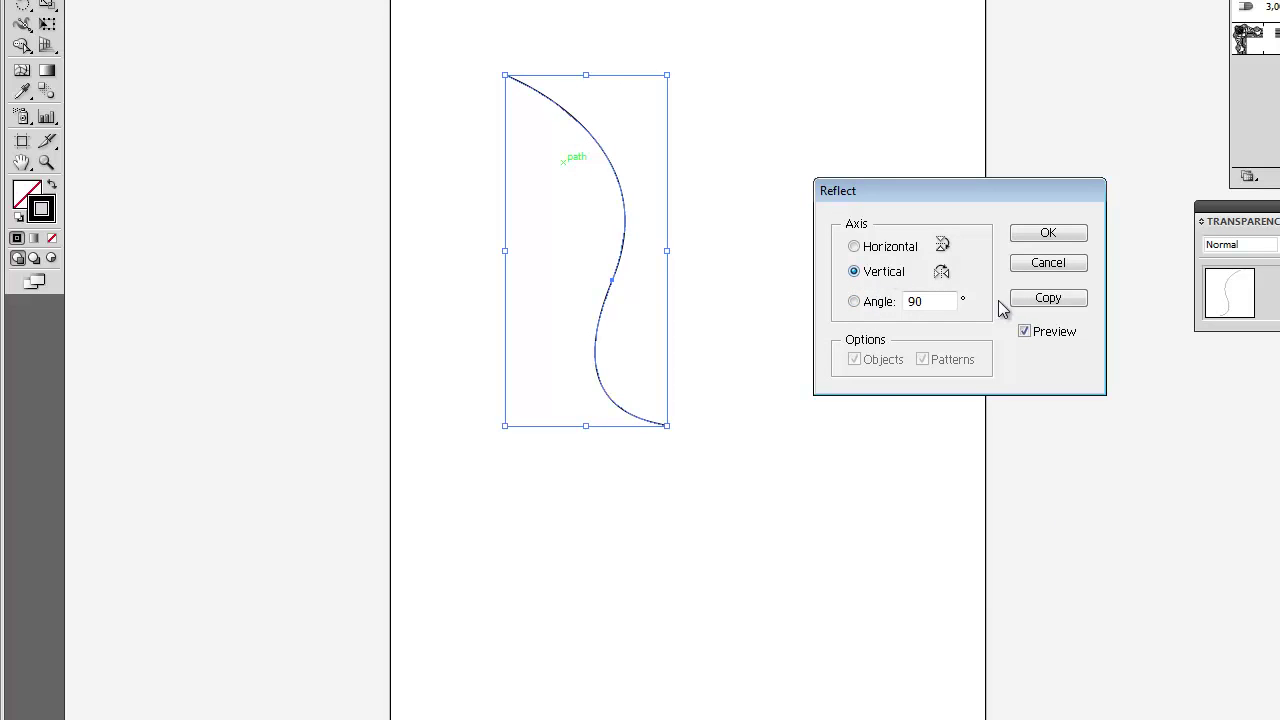
left_click(1047, 299)
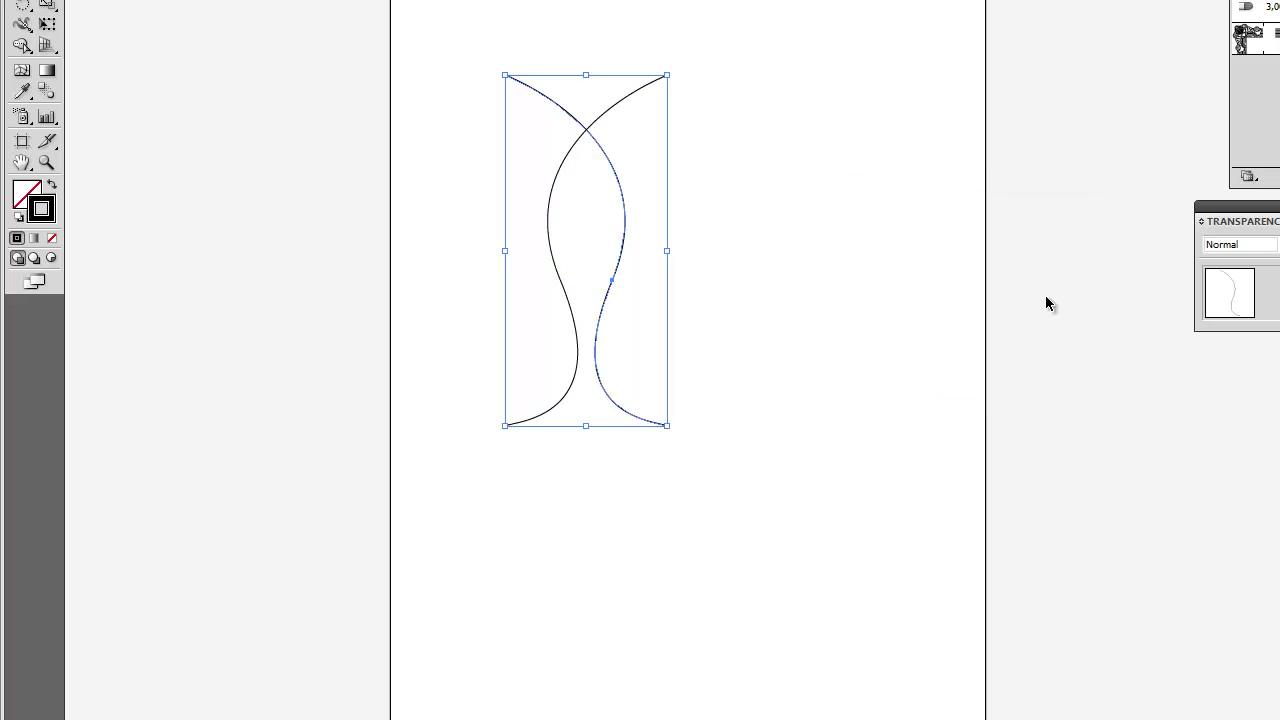
Move the mirrored copy right and align its top point with the original's peak.
left_click(660, 243)
left_click(626, 232)
left_click_drag(624, 232, 788, 254)
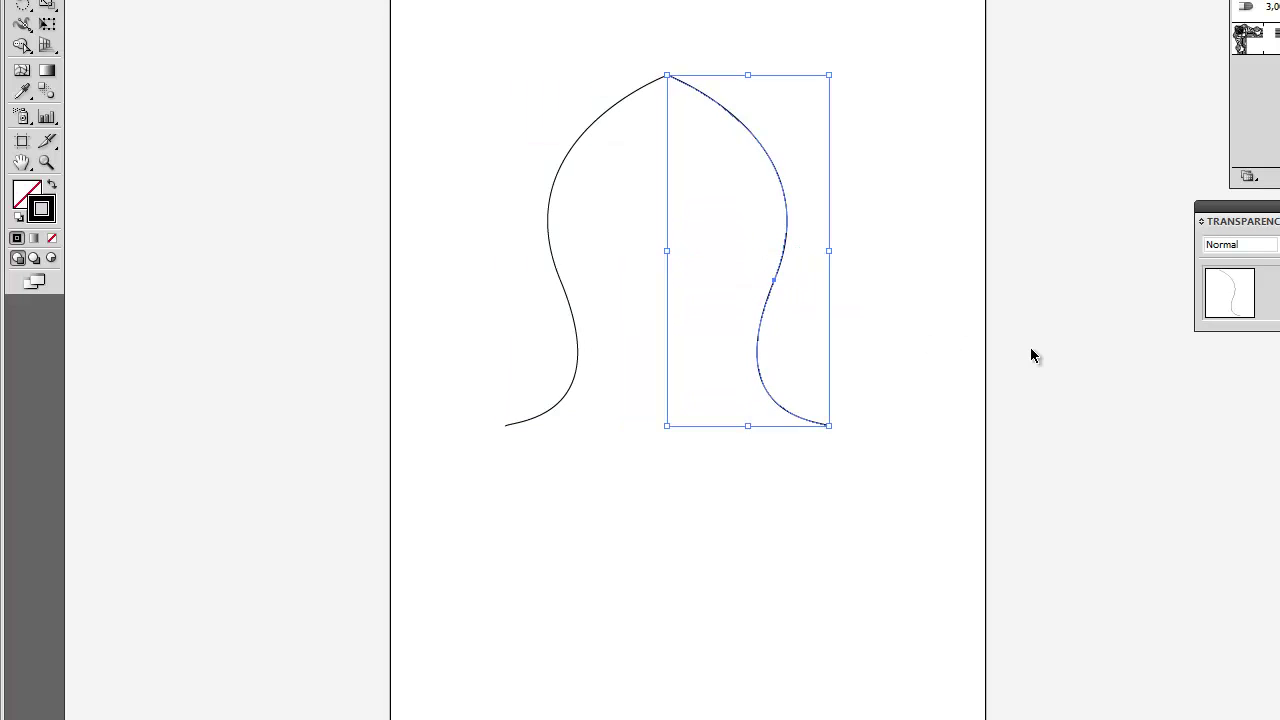
left_click(610, 462)
key("z")
left_click_drag(650, 66, 686, 89)
key("a")
left_click_drag(960, 258, 960, 257)
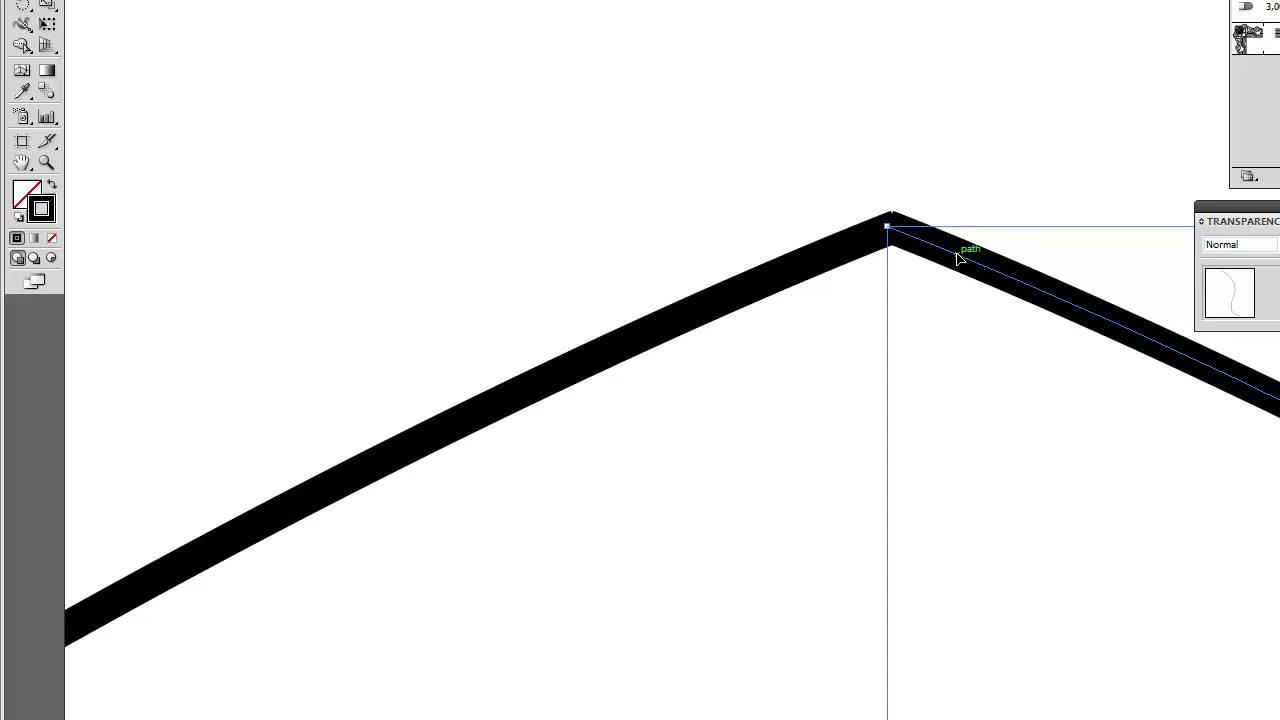
Zoom back out and marquee-select both curves together.
key("f")
left_click(598, 350)
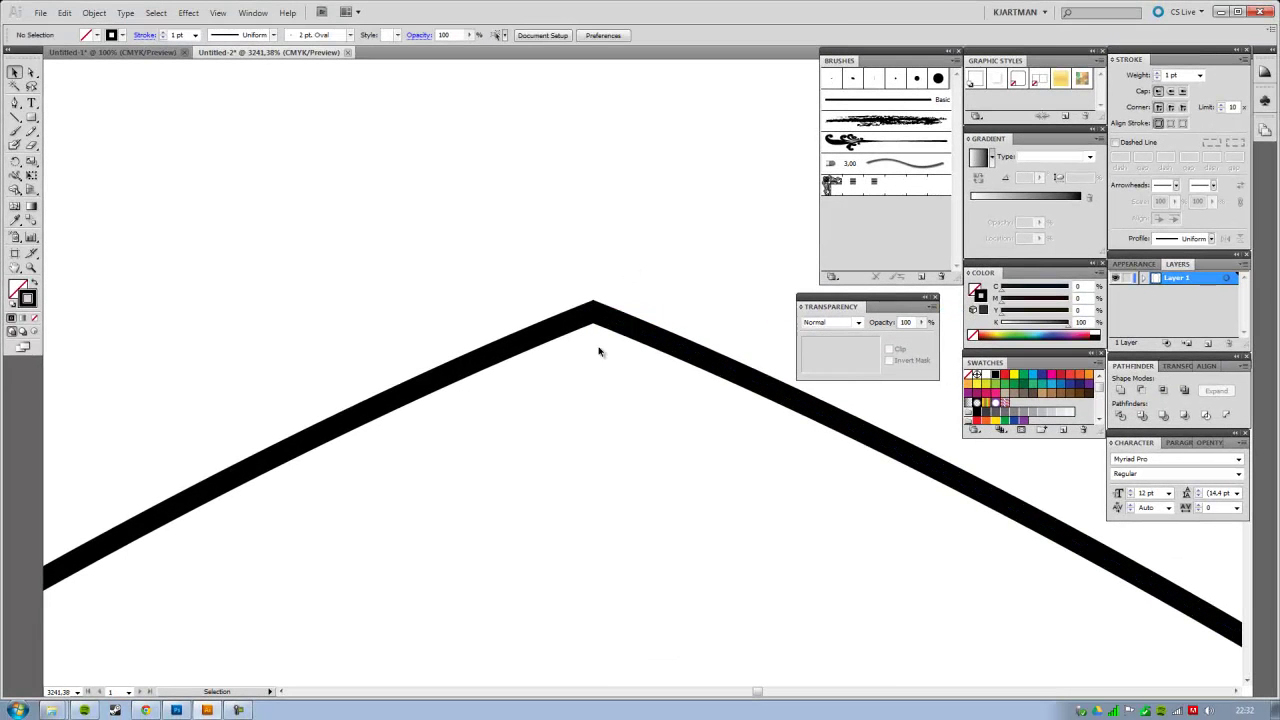
key("ctrl+minus")
key("ctrl+minus")
key("ctrl+minus")
key("ctrl+minus")
key("ctrl+minus")
key("ctrl+minus")
key("ctrl+minus")
key("ctrl+minus")
key("ctrl+minus")
left_click_drag(523, 390, 375, 210)
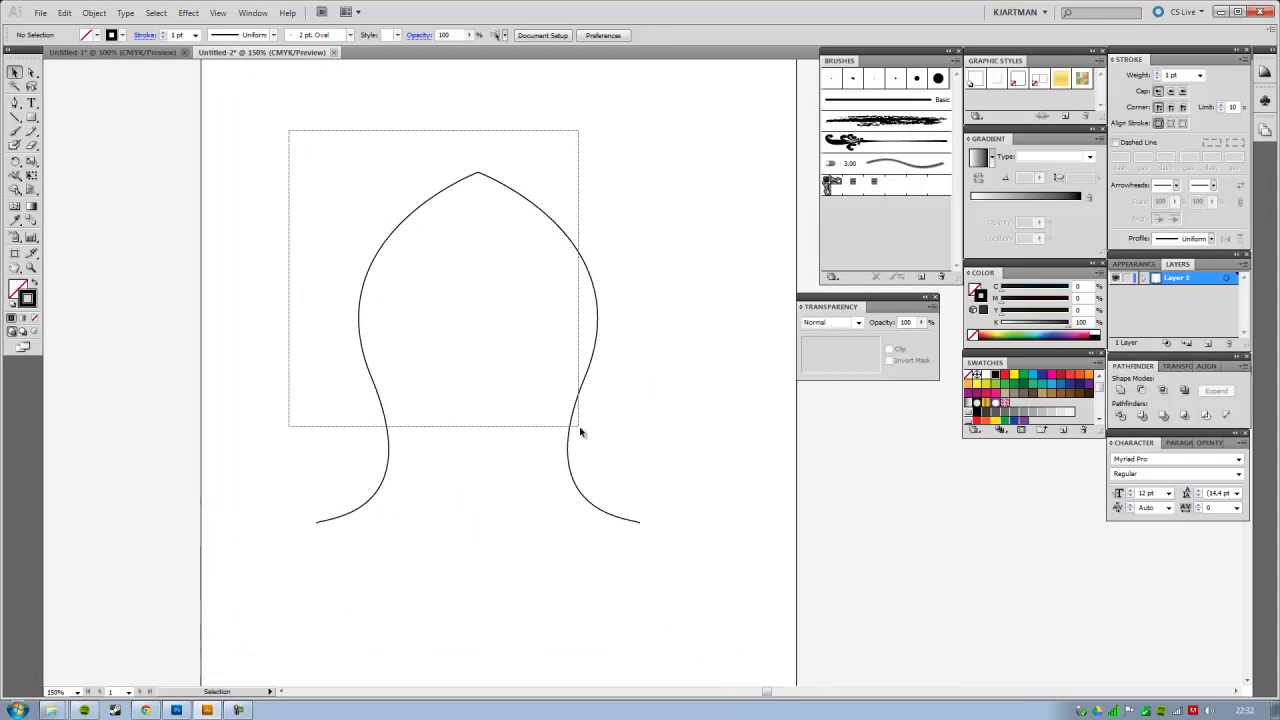
left_click_drag(288, 134, 680, 580)
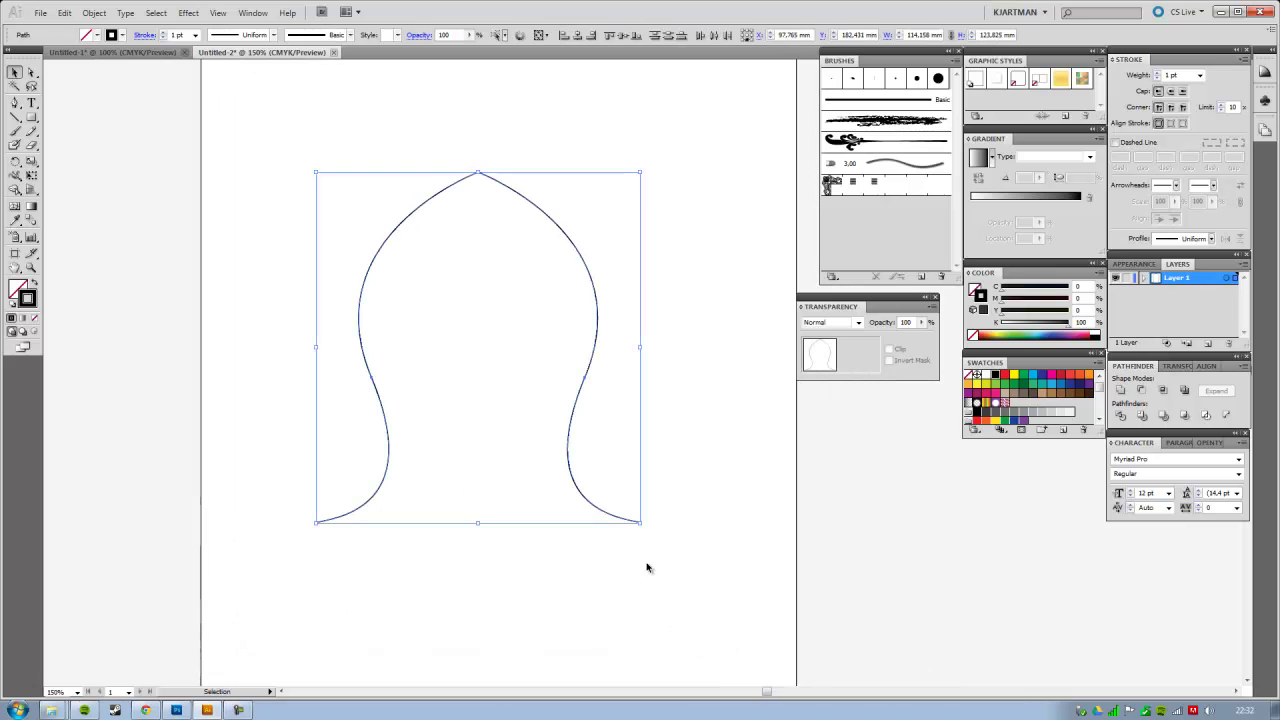
Blend the two selected curves with Object > Blend > Make, then deselect.
left_click(94, 12)
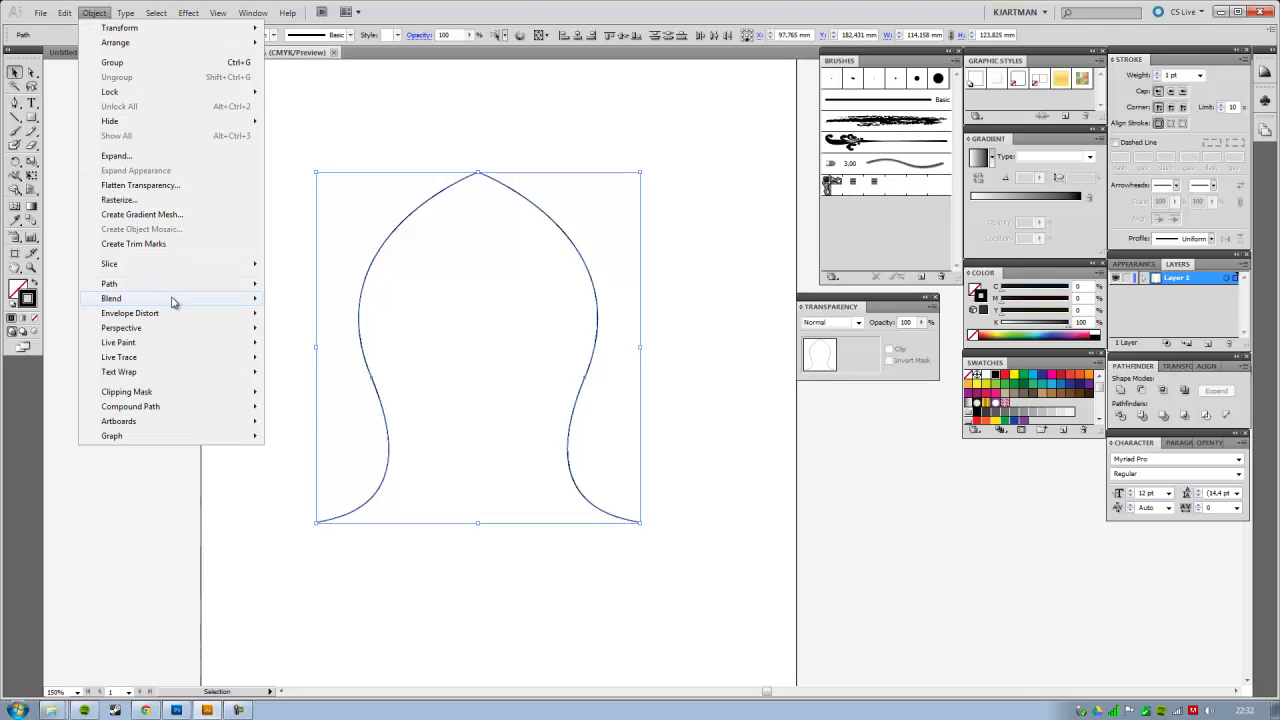
mouse_move(111, 298)
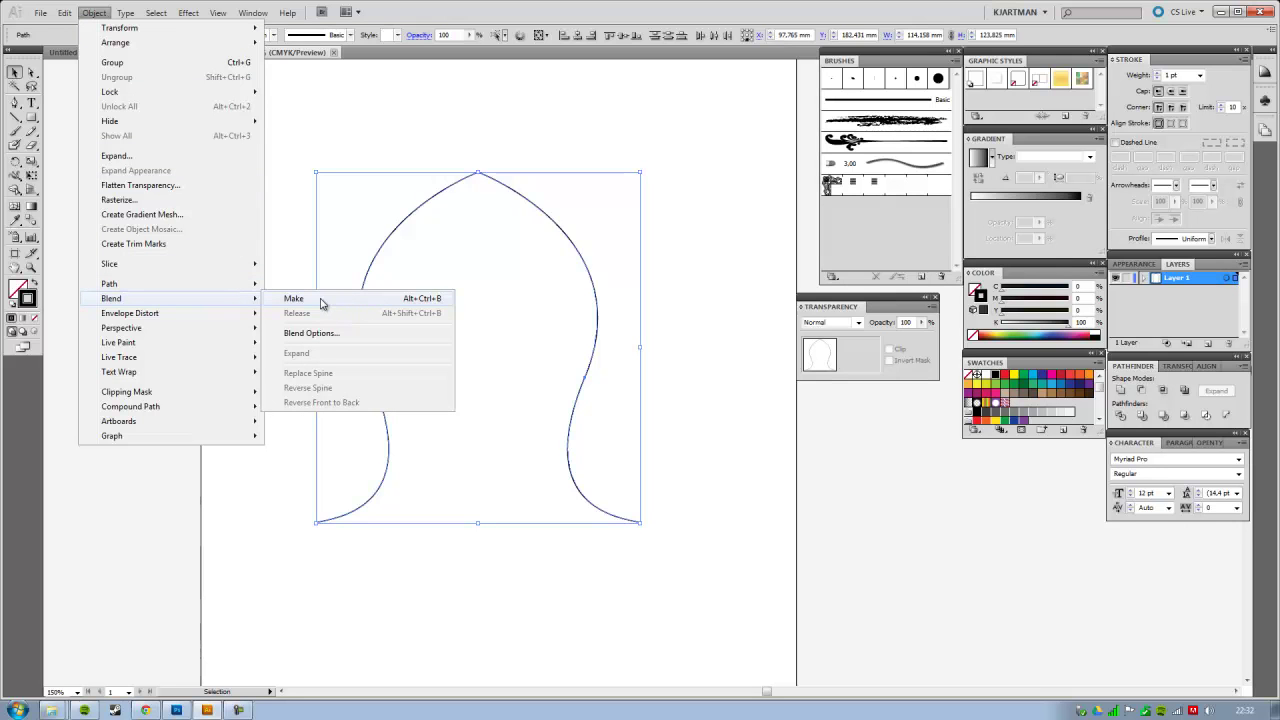
left_click(321, 303)
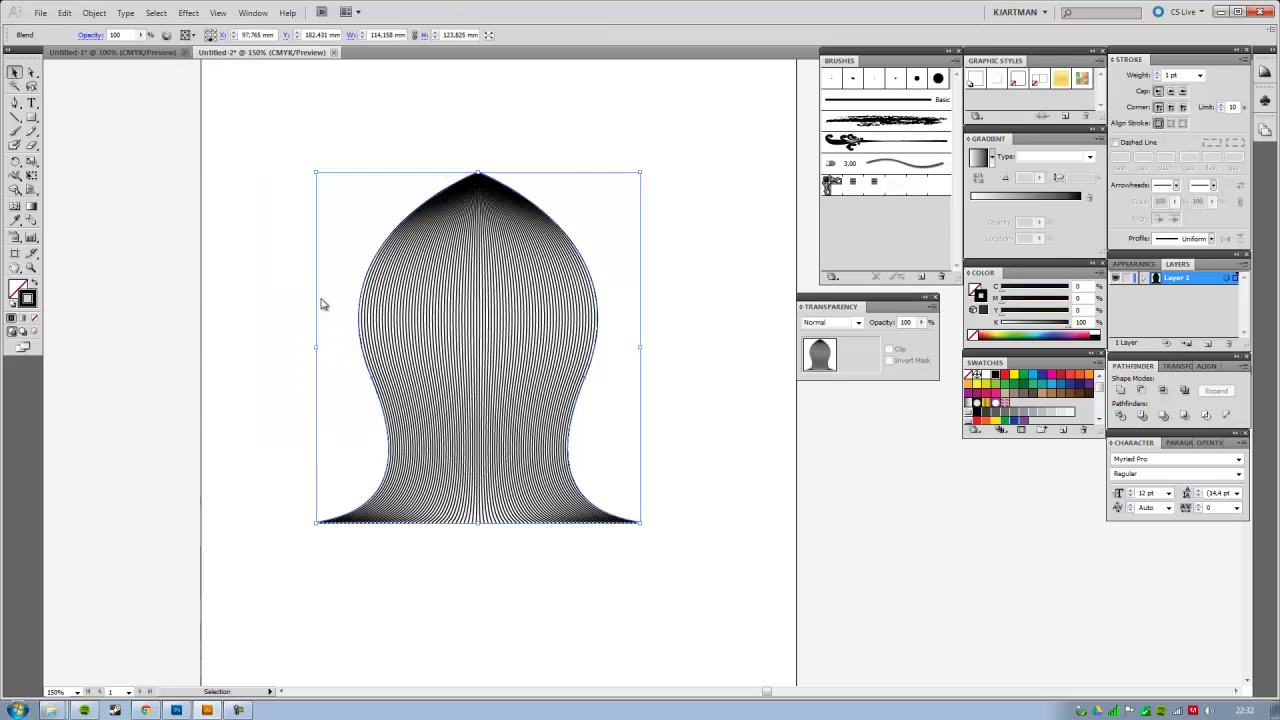
left_click(740, 436)
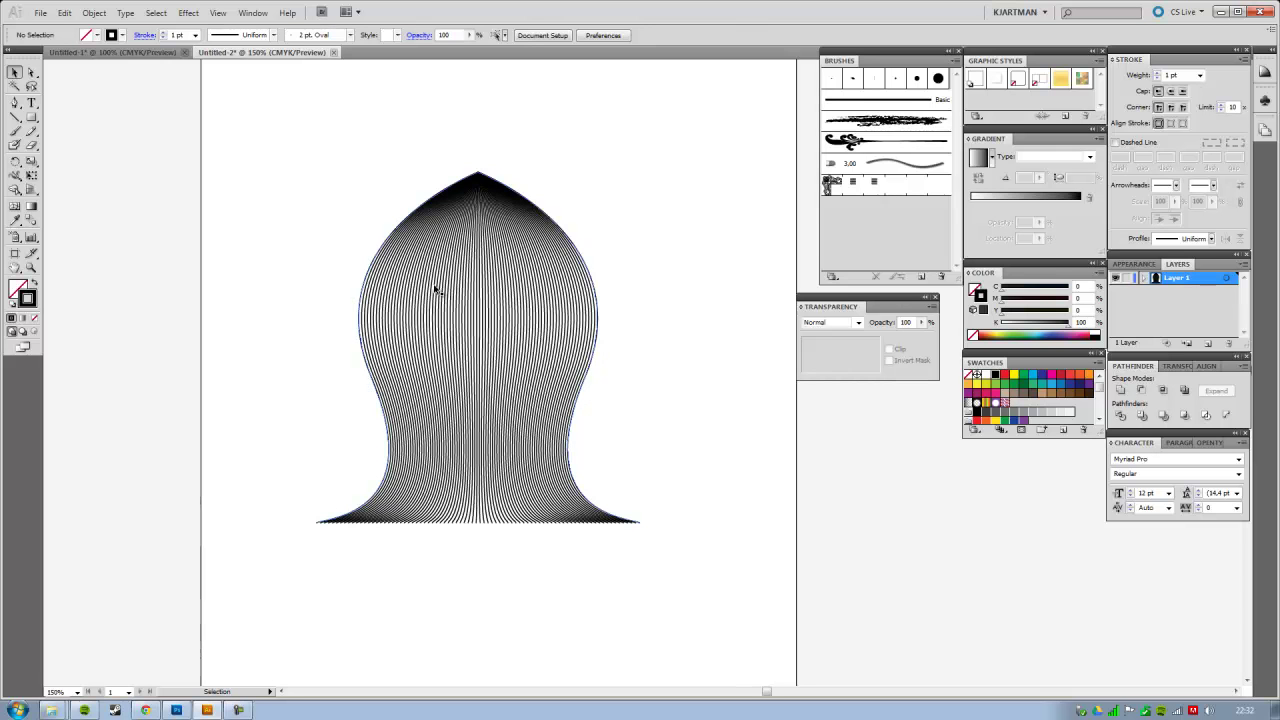
Zoom in on the blend and set its stroke weight to 0.25 pt.
scroll(435, 289, "up", 2)
scroll(435, 289, "up", 3)
left_click_drag(386, 267, 666, 516)
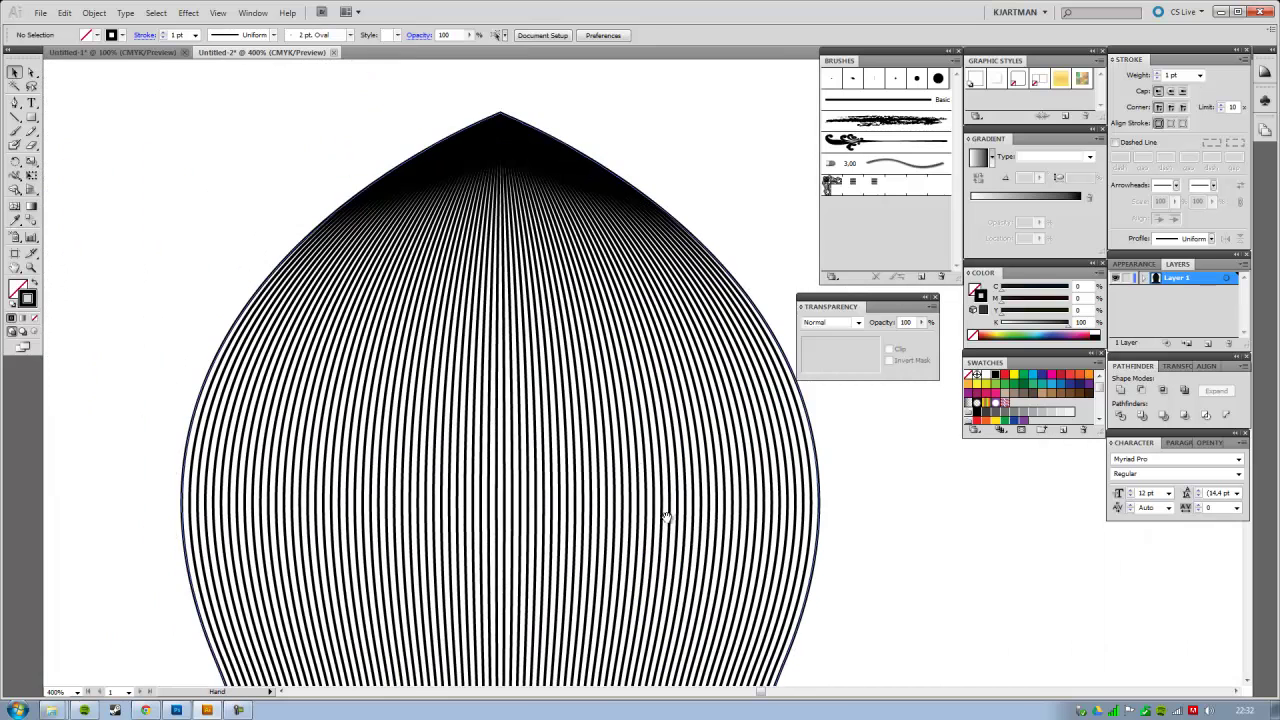
left_click_drag(611, 425, 619, 394)
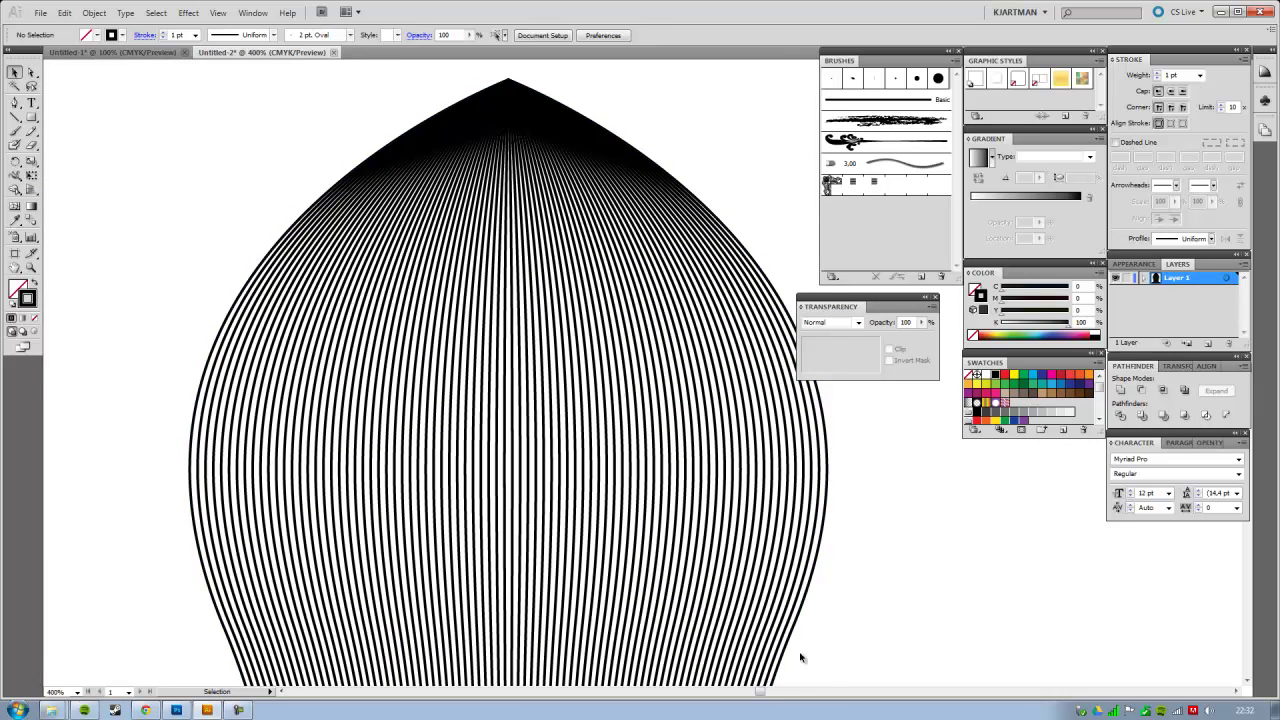
left_click(750, 570)
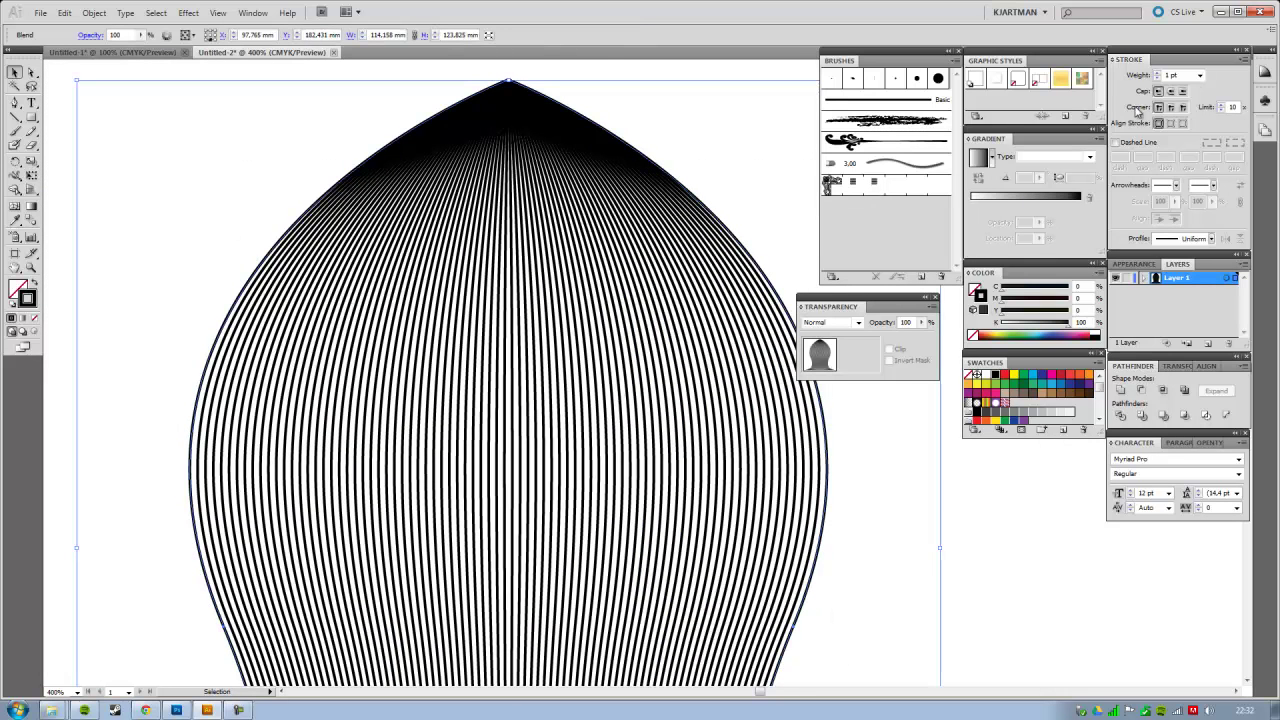
left_click(1200, 76)
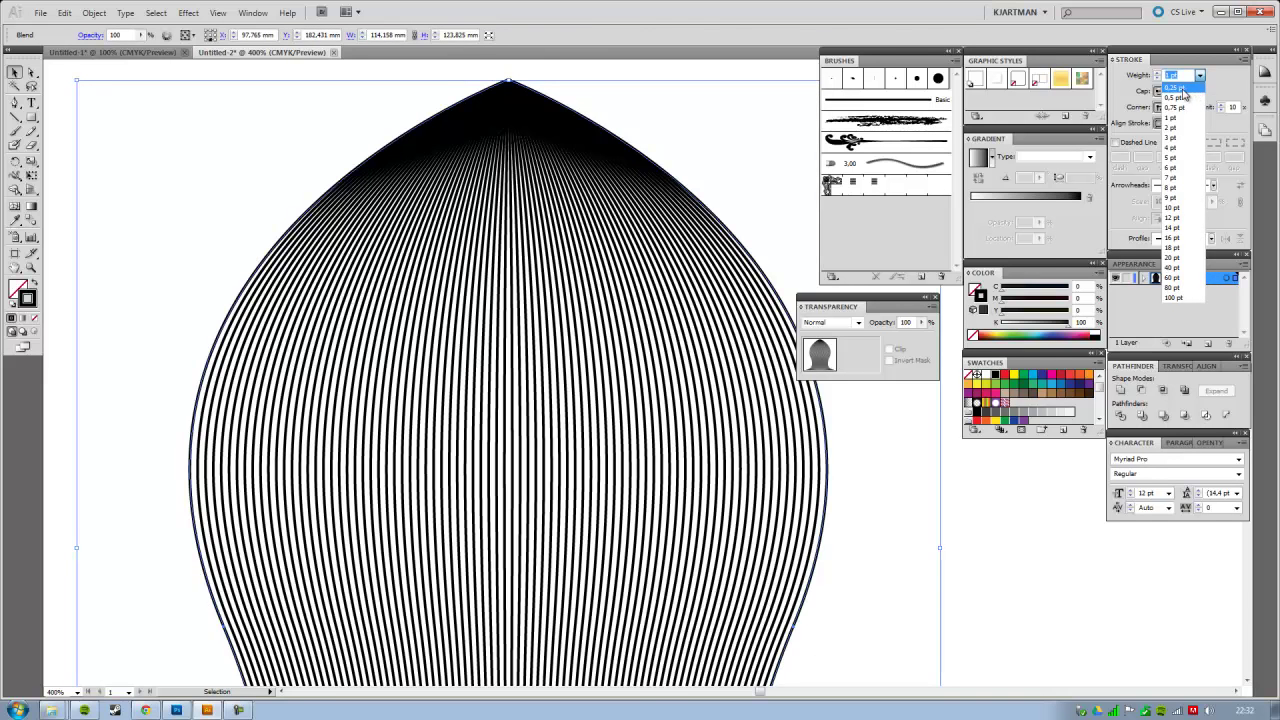
left_click(1184, 88)
left_click(886, 522)
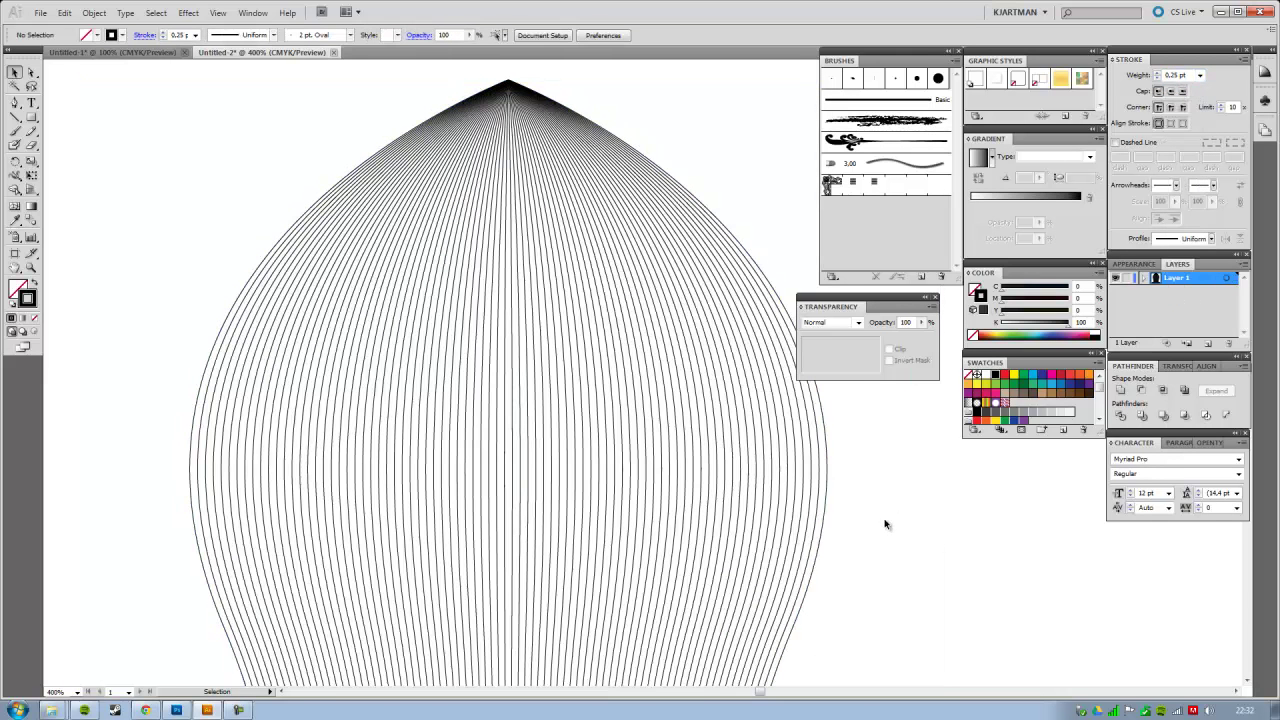
Try a heavier 0.5 pt stroke weight on the blend lines.
left_click_drag(160, 127, 834, 563)
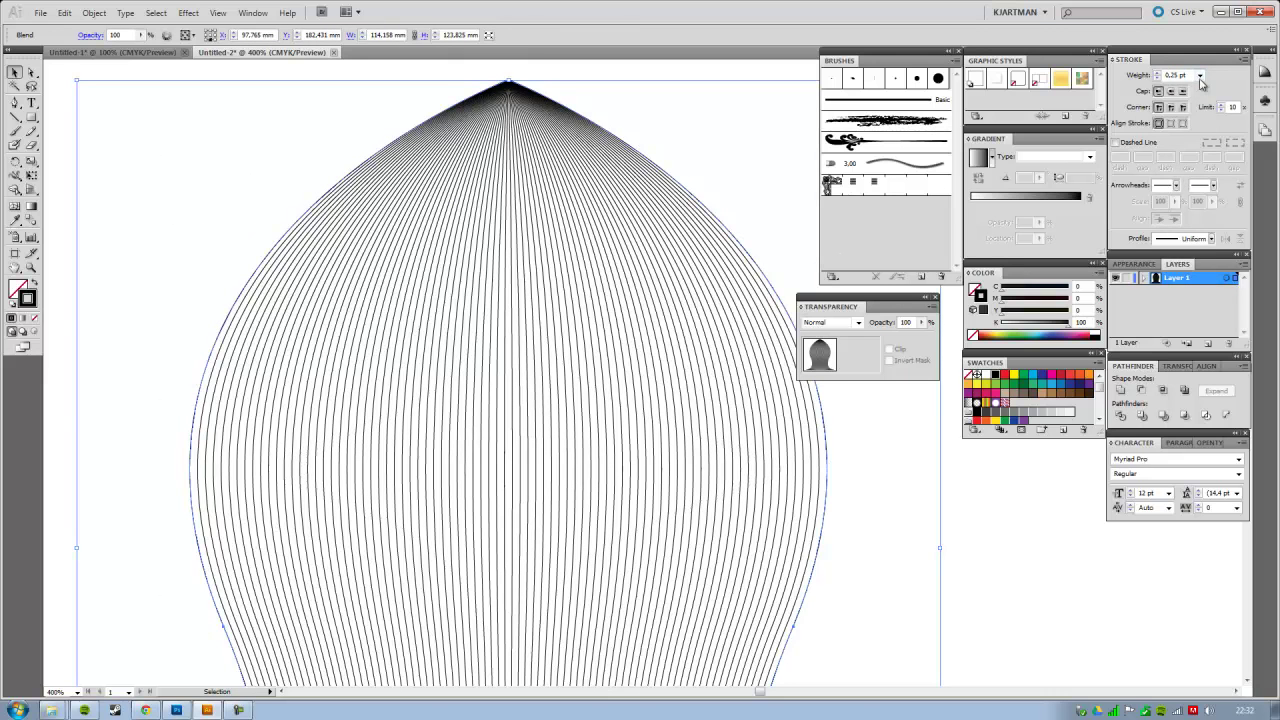
left_click(1200, 75)
left_click(1180, 98)
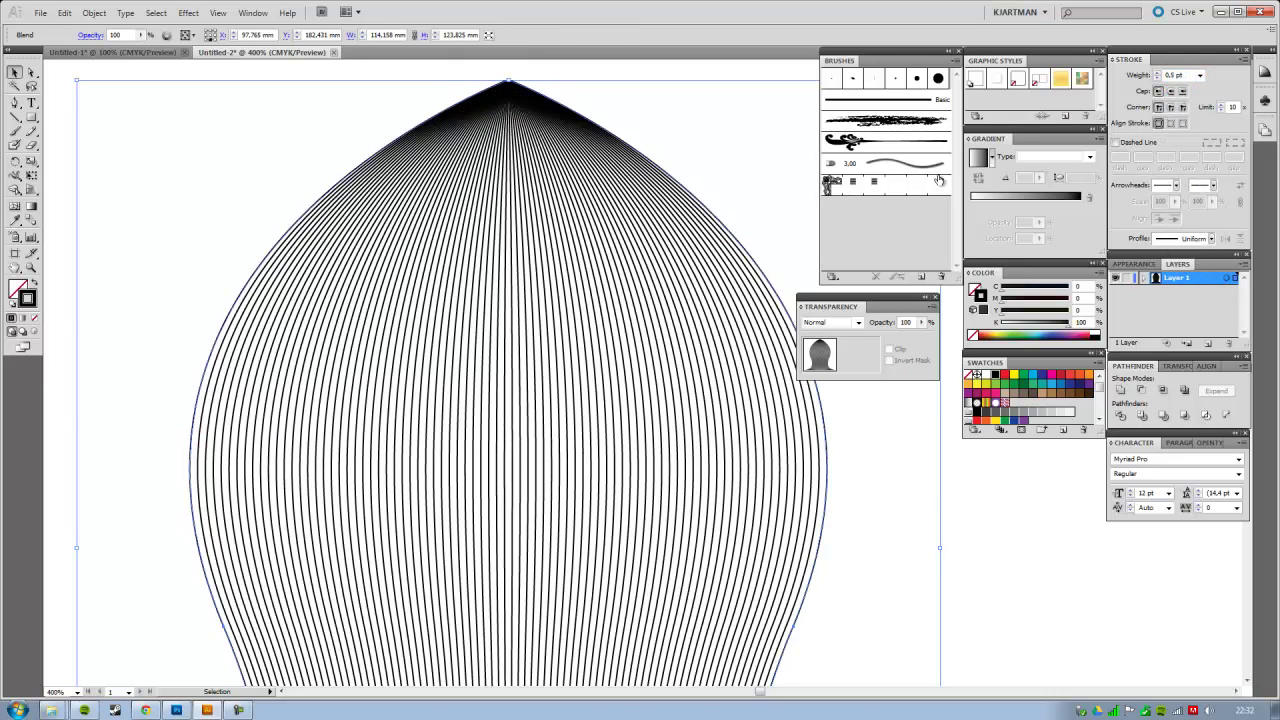
left_click(934, 486)
left_click_drag(600, 471, 595, 402)
Return the blend strokes to 0.25 pt and zoom out to see the whole blend.
left_click_drag(129, 158, 900, 553)
left_click(1204, 76)
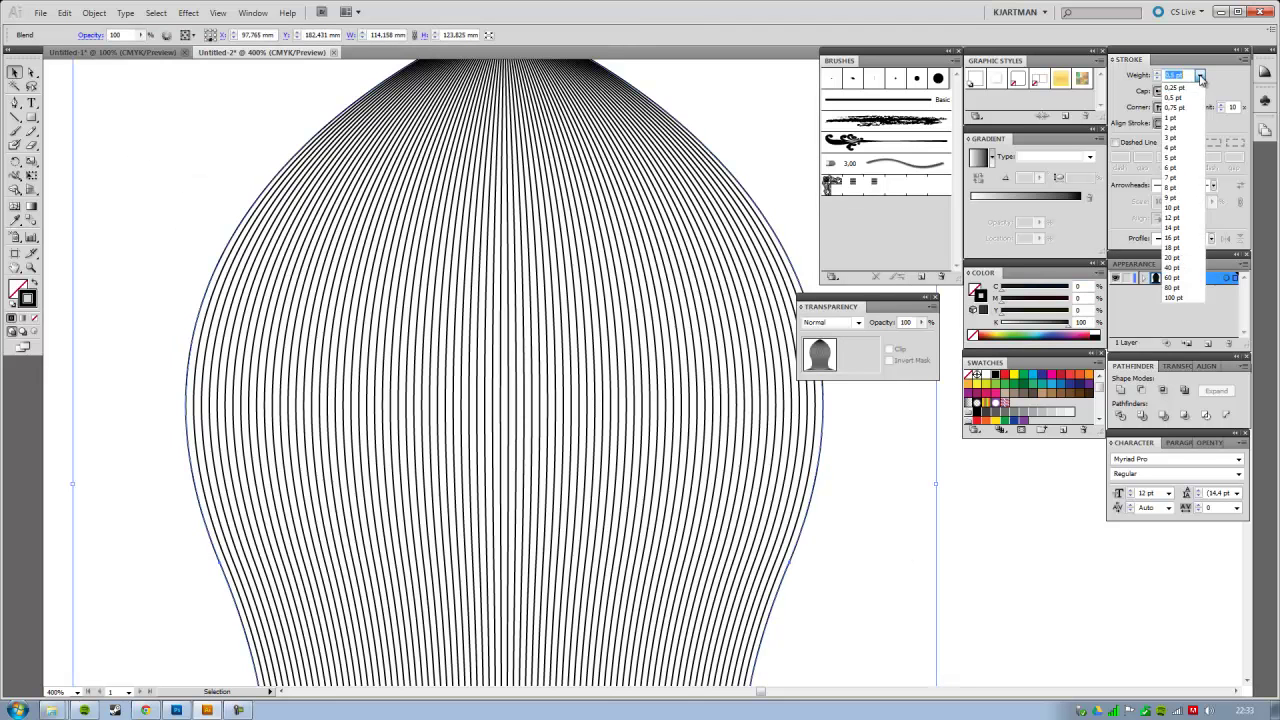
left_click(1178, 87)
left_click(1025, 468)
left_click_drag(660, 400, 660, 511)
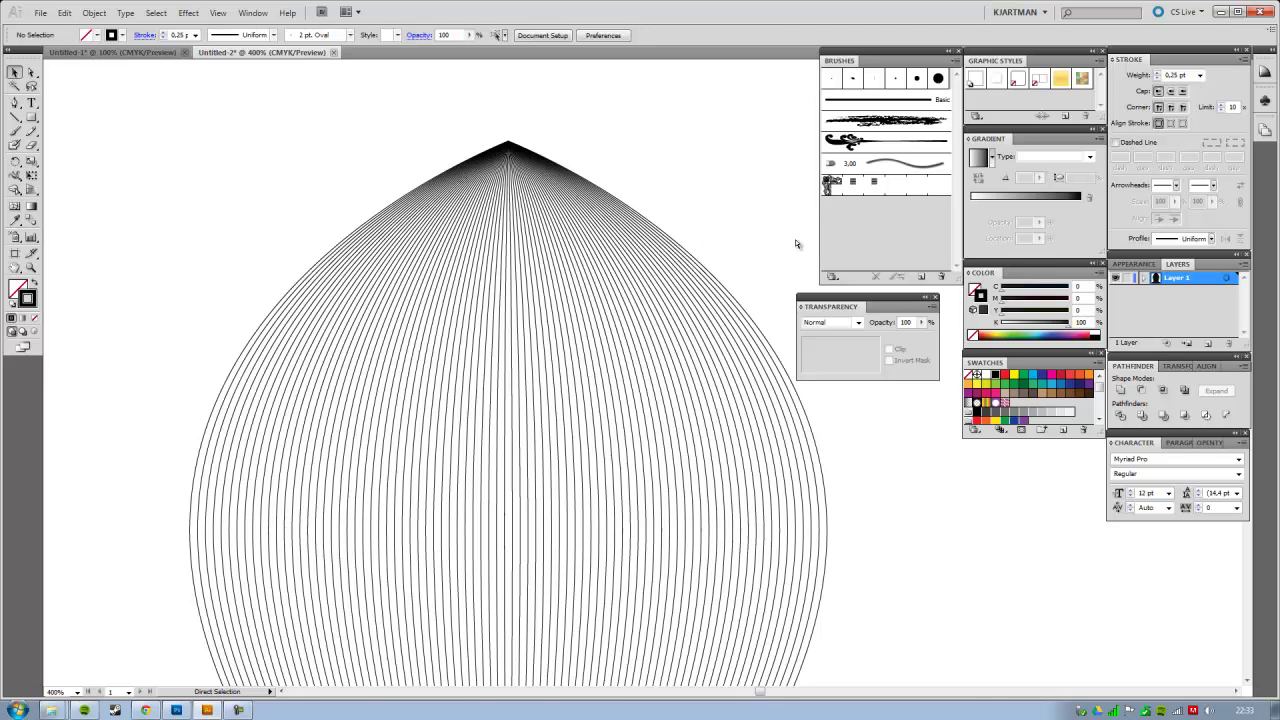
key("ctrl+minus")
key("ctrl+minus")
key("ctrl+minus")
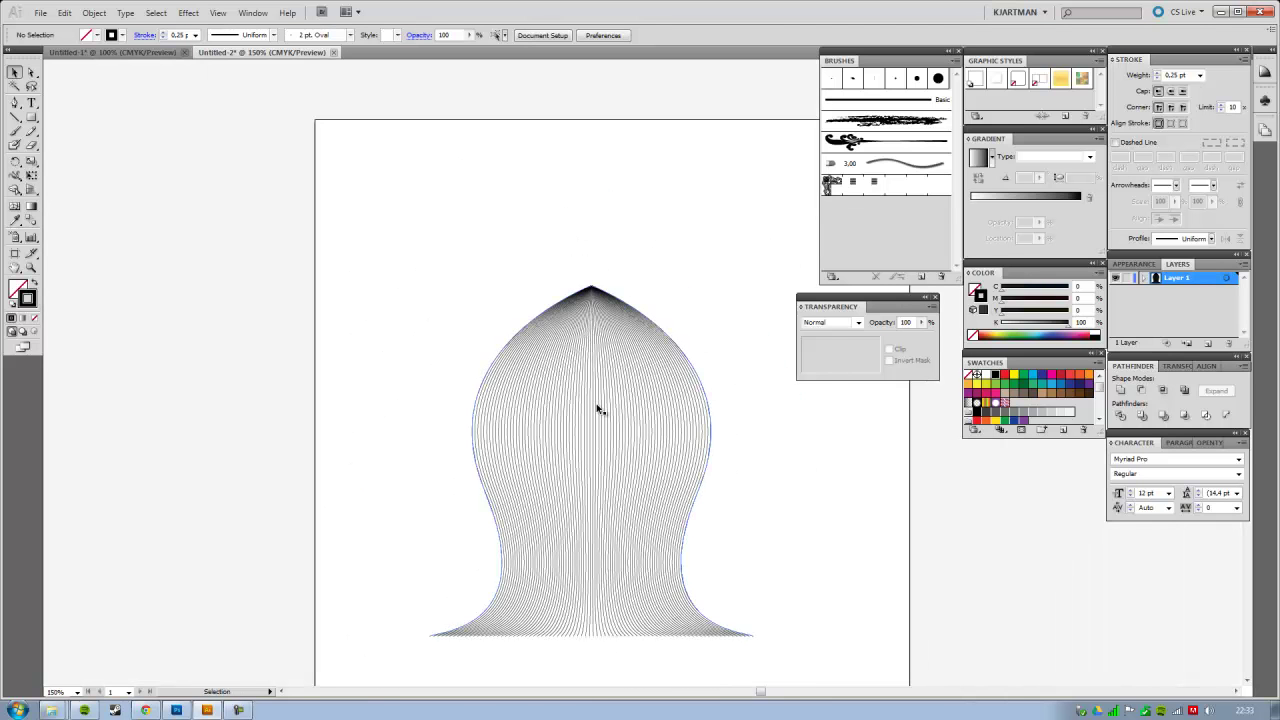
Move the blend up-left and set its Blend Options to 130 specified steps.
left_click(597, 406)
left_click_drag(558, 323, 514, 280)
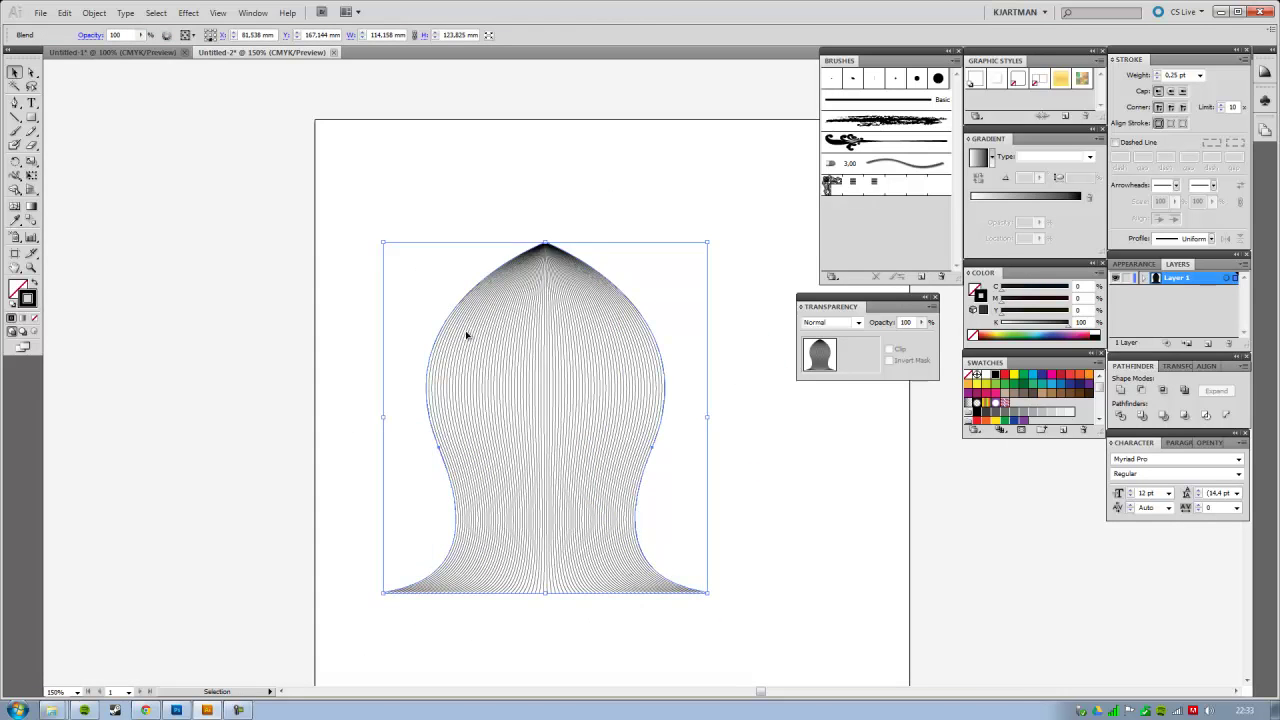
left_click(93, 13)
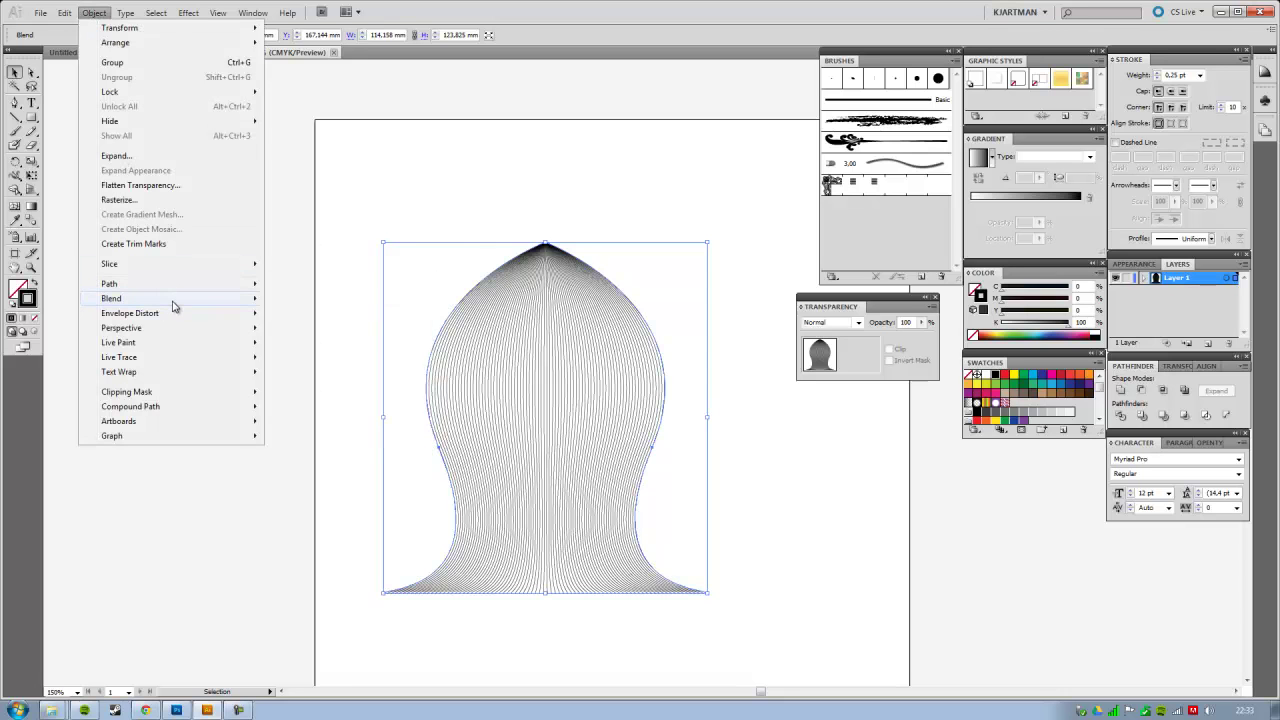
mouse_move(111, 298)
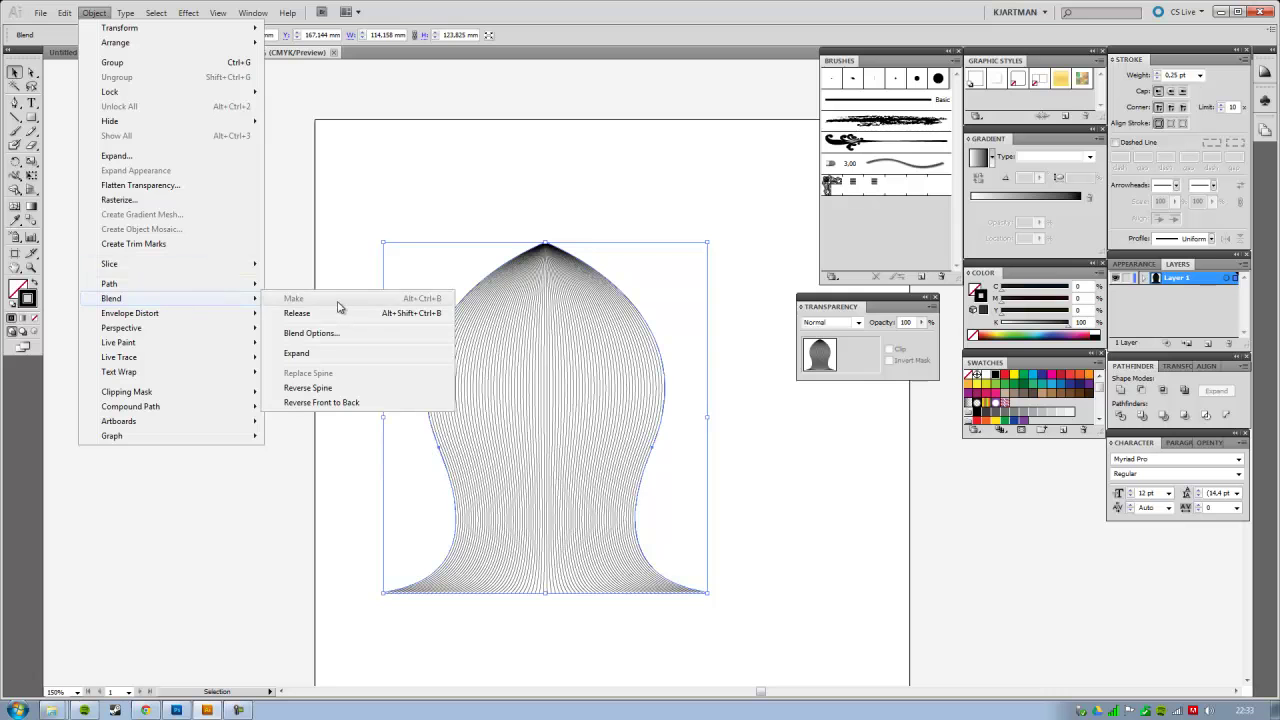
left_click(318, 334)
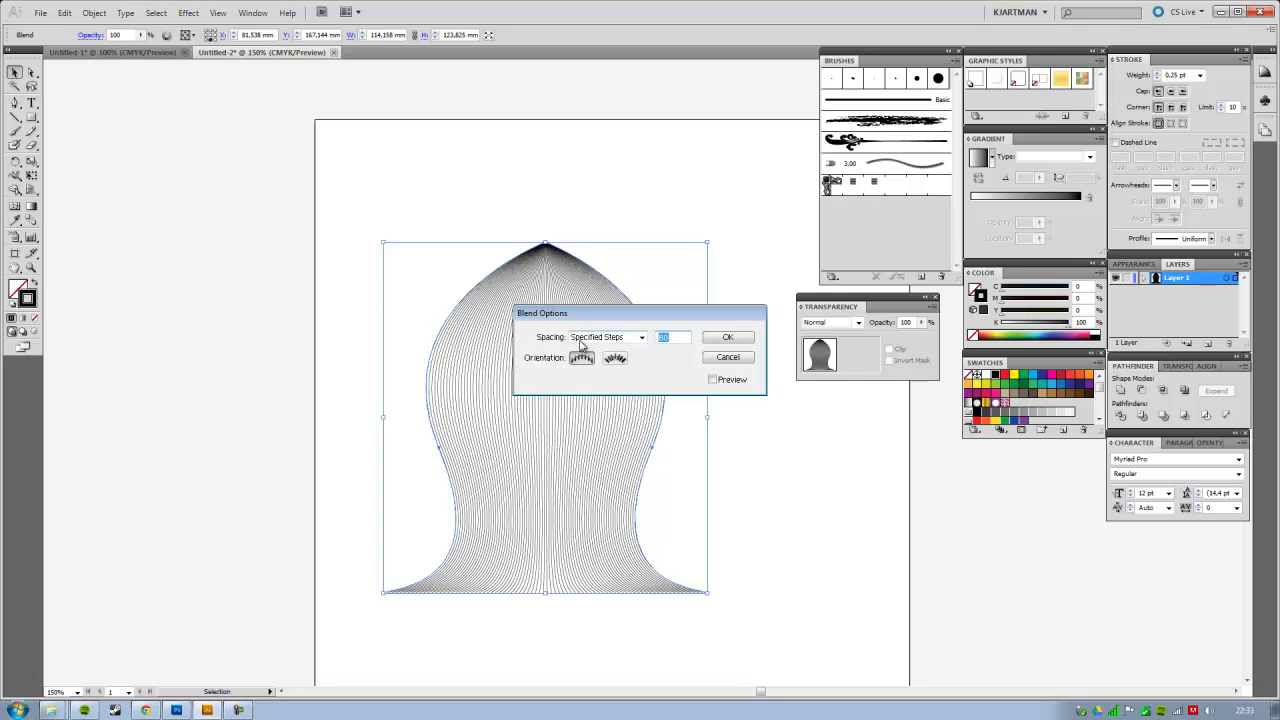
left_click(613, 338)
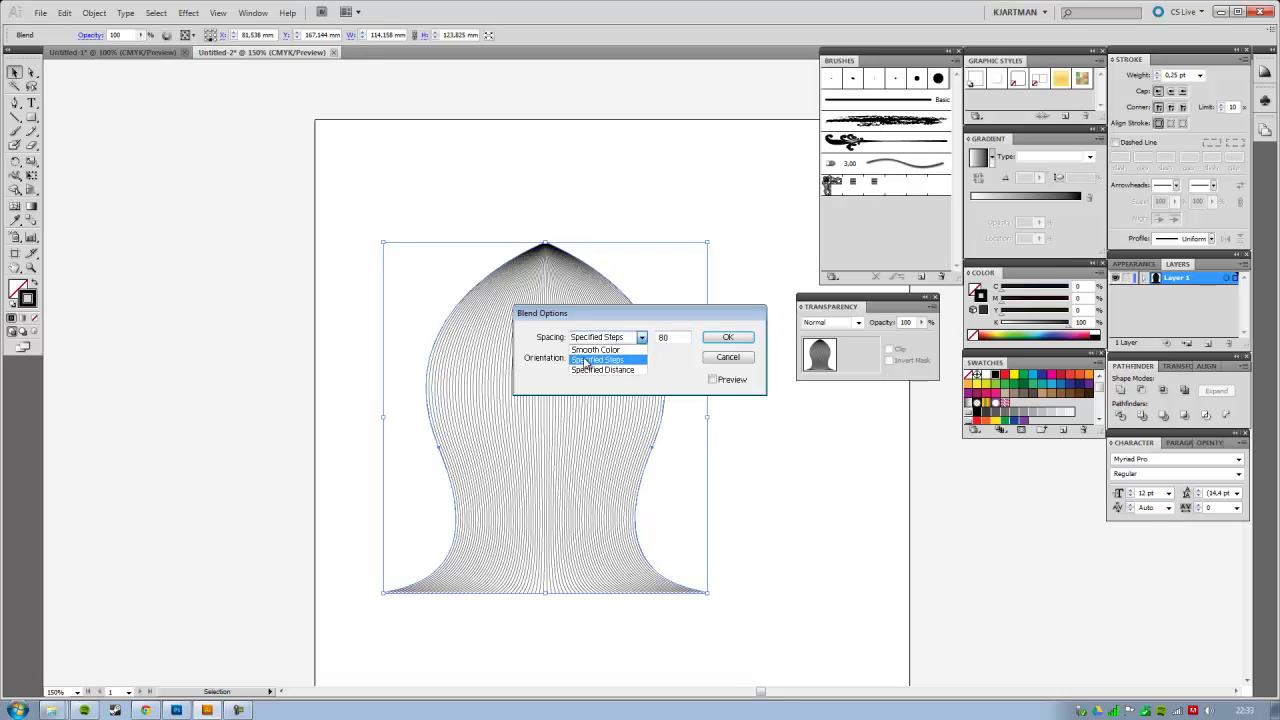
left_click(604, 361)
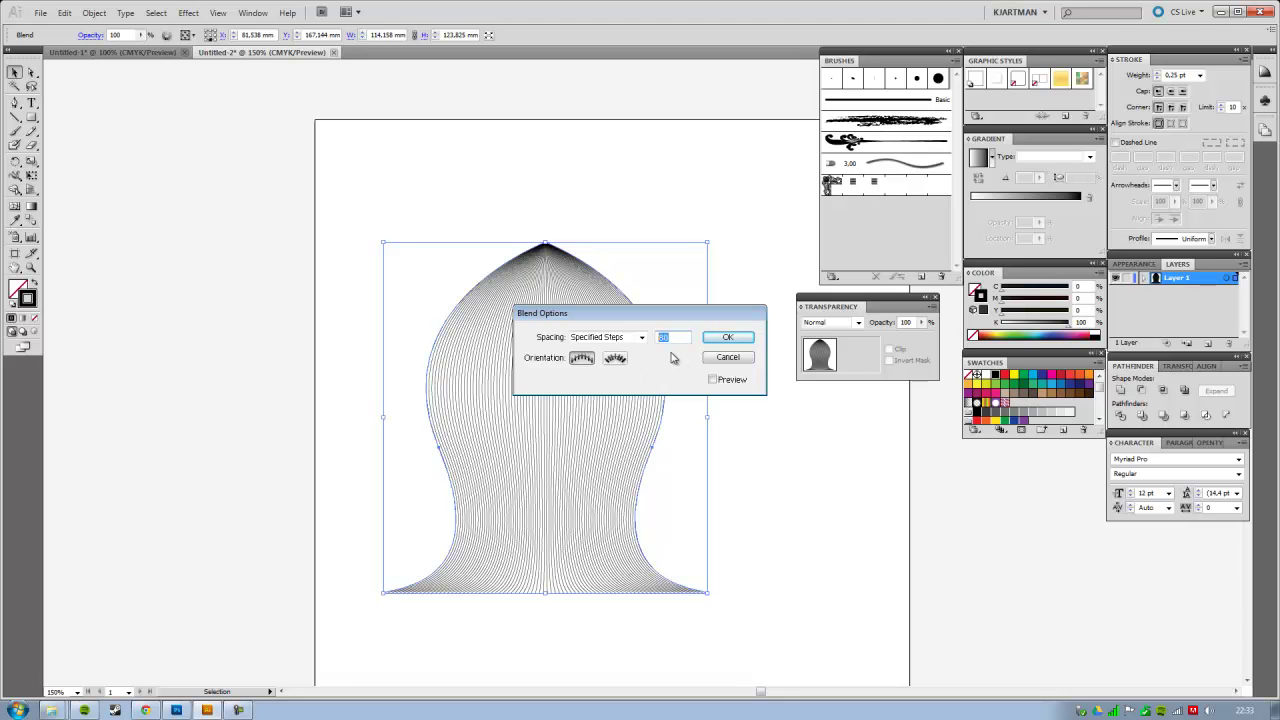
left_click(673, 337)
type("130")
left_click(726, 337)
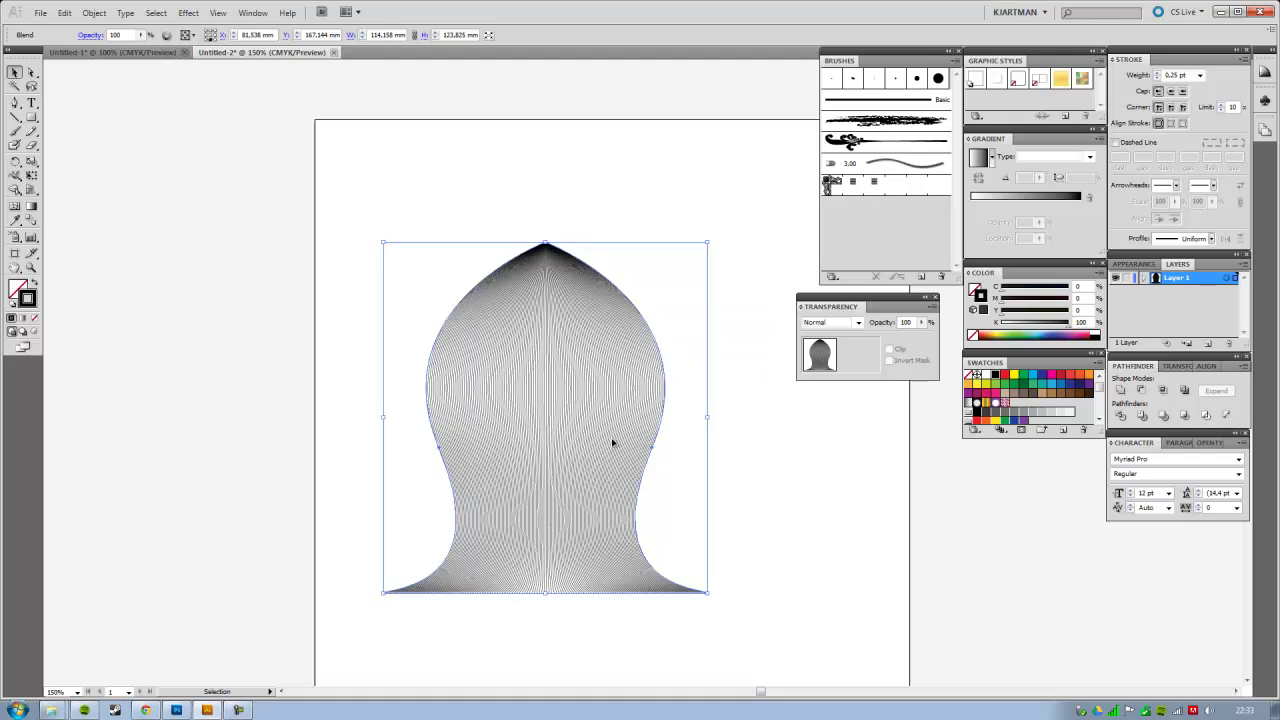
key("ctrl+plus")
key("ctrl+plus")
key("ctrl+plus")
key("ctrl+plus")
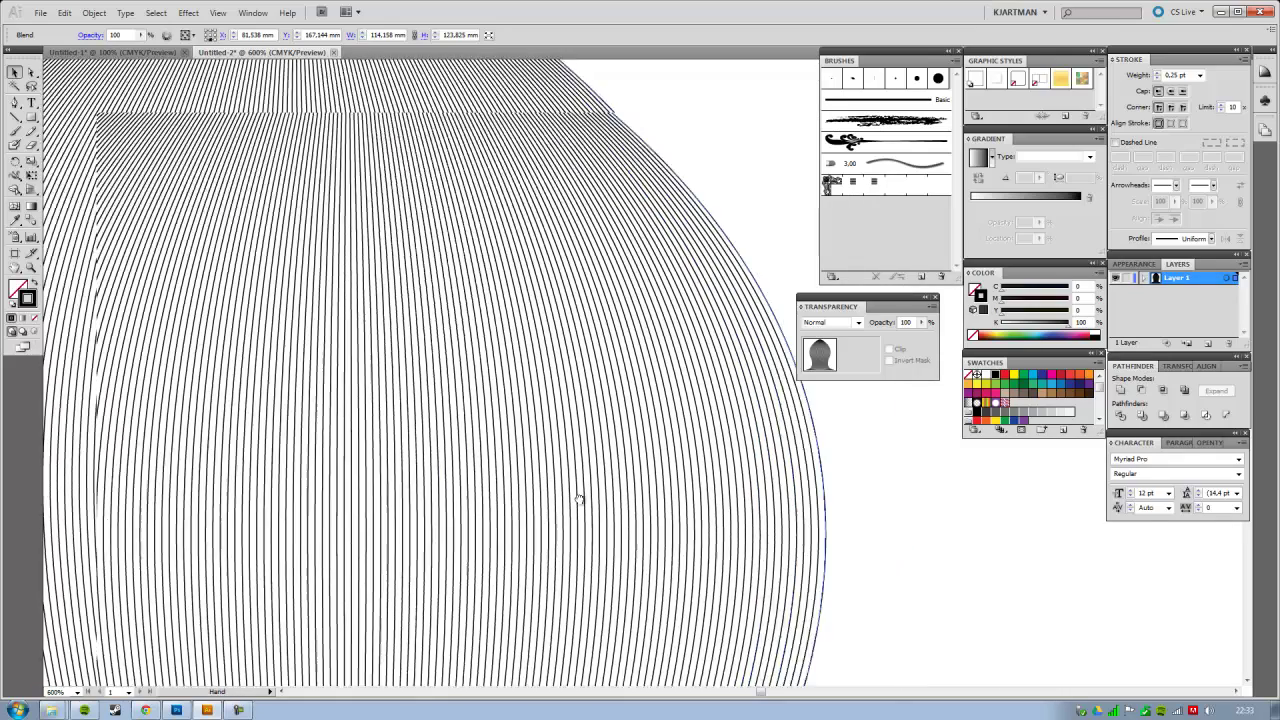
Inspect the blend's flared bottom and pointed top up close, then select it.
scroll(580, 500, "up", 10)
scroll(566, 517, "left", 5)
mouse_move(516, 497)
left_mouse_down()
mouse_move(486, 380)
mouse_move(514, 369)
left_mouse_up()
left_click_drag(477, 449, 445, 329)
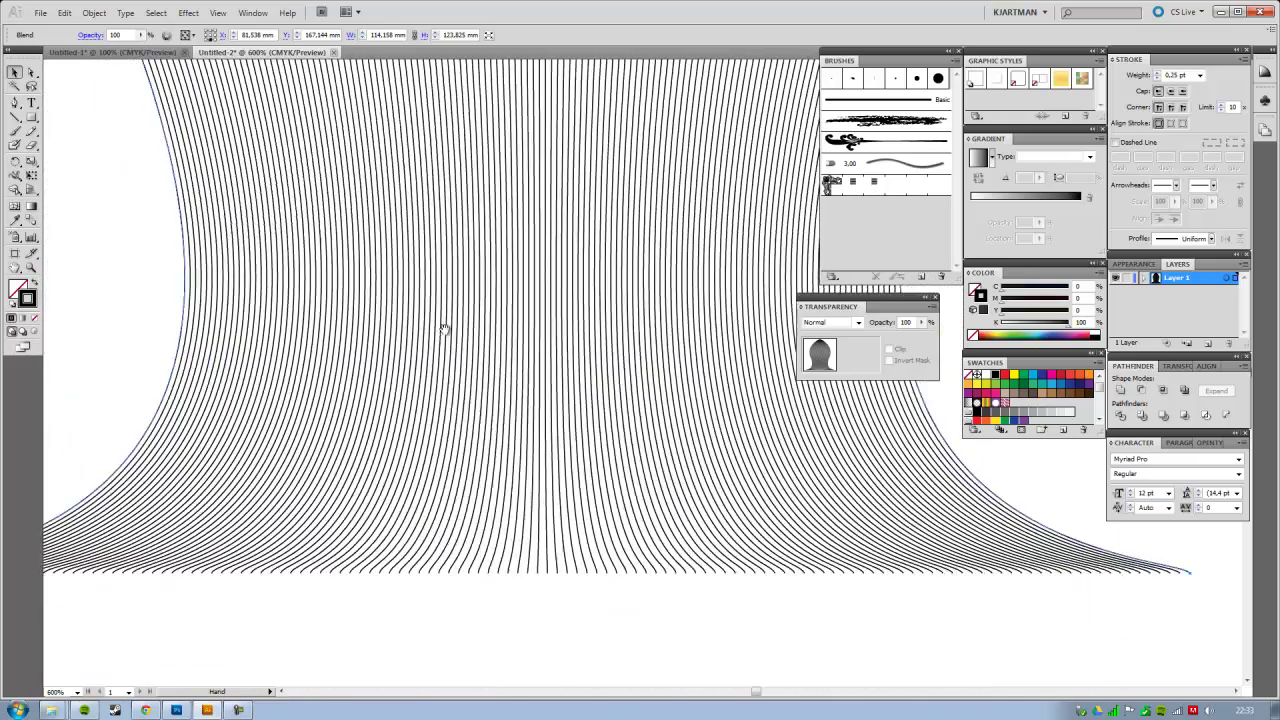
scroll(491, 424, "up", 2)
scroll(445, 395, "up", 4)
left_click_drag(476, 333, 471, 463)
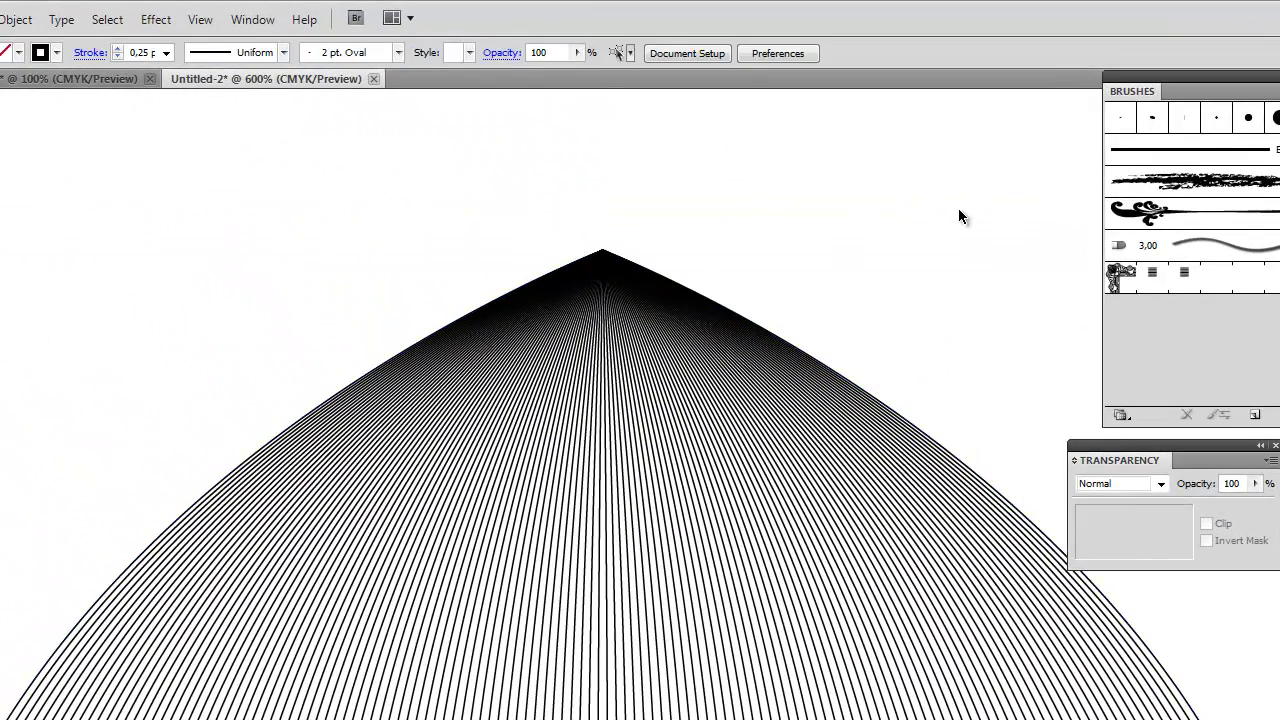
left_click(580, 391)
Preview new step counts in Blend Options and apply 150 specified steps.
left_click(12, 19)
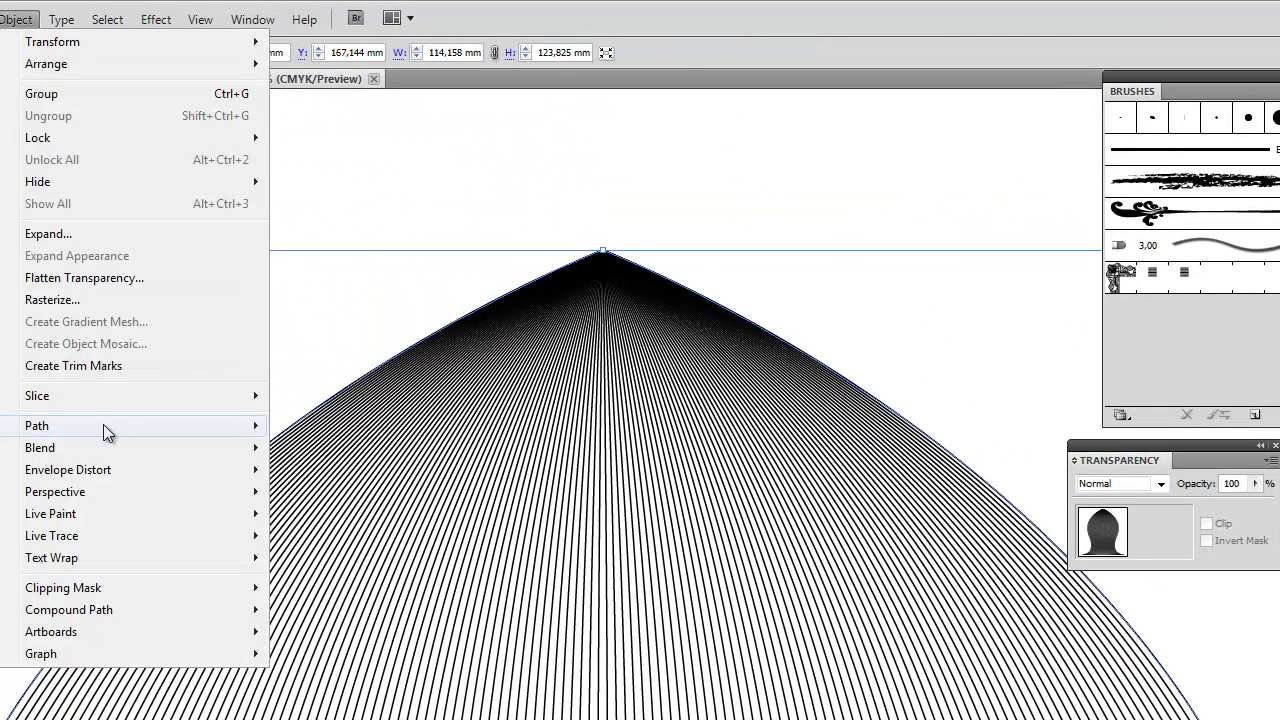
mouse_move(40, 447)
left_click(362, 500)
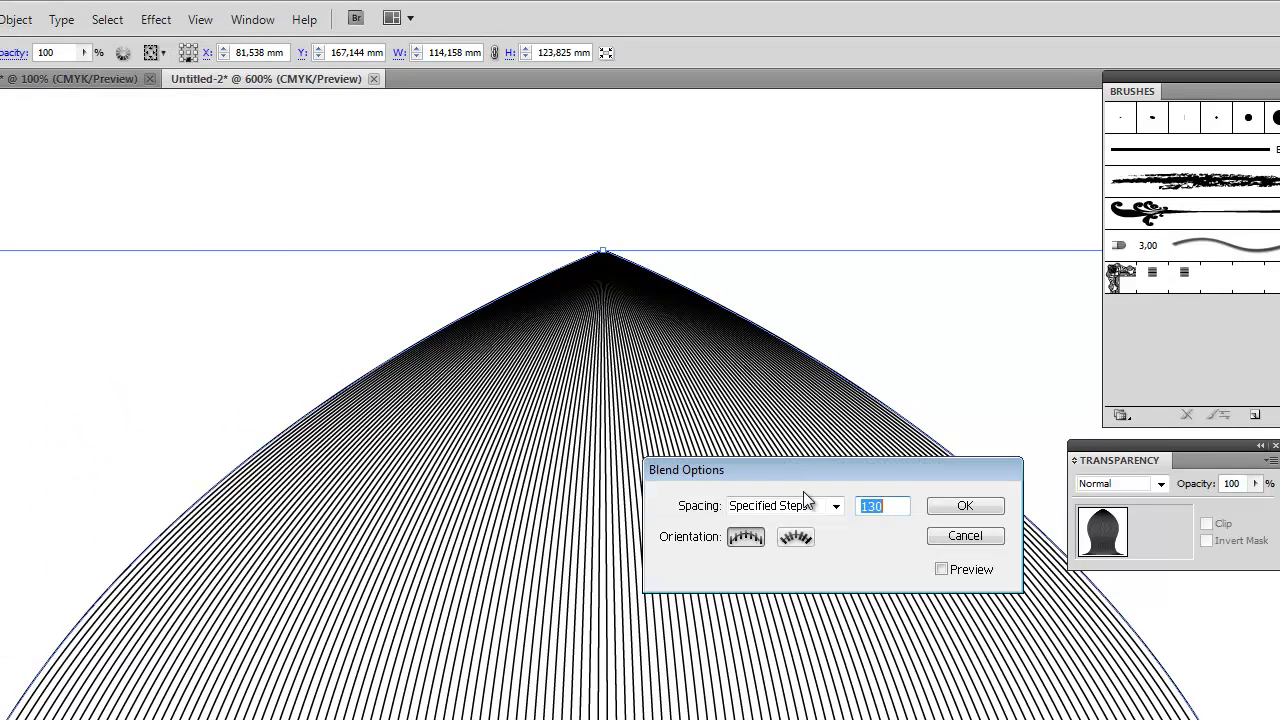
type("10")
left_click(942, 569)
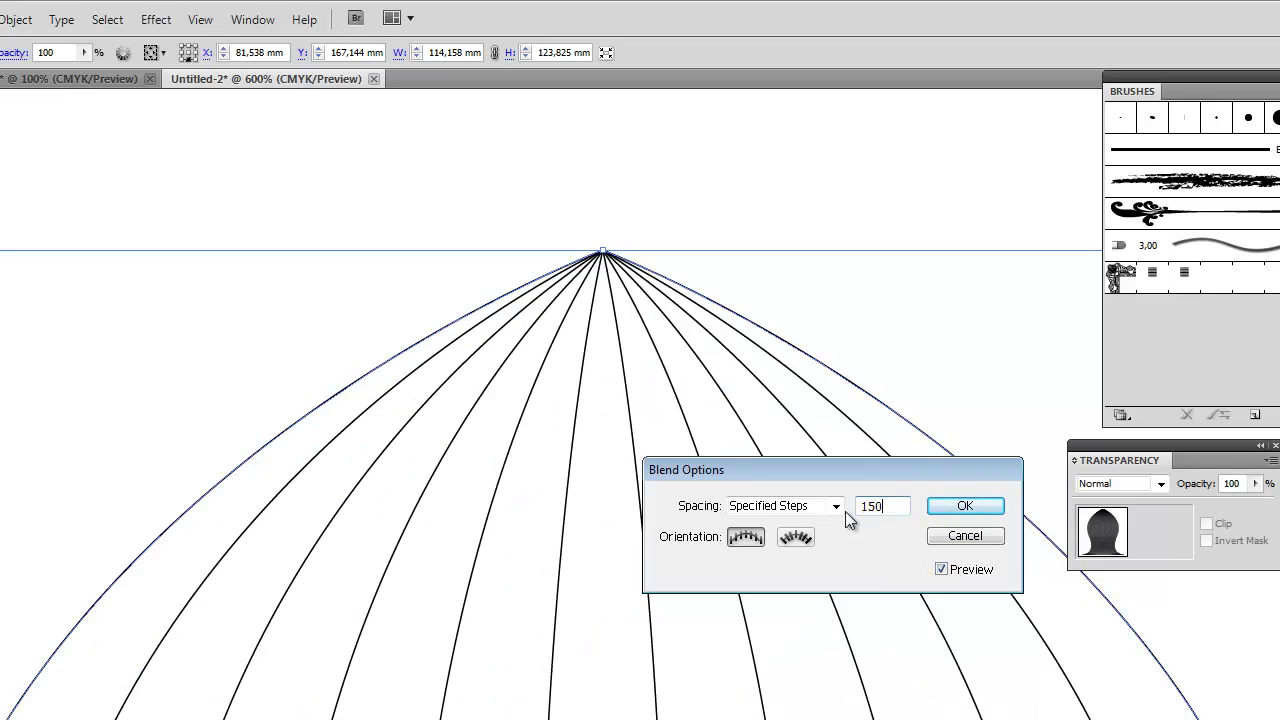
key("Tab")
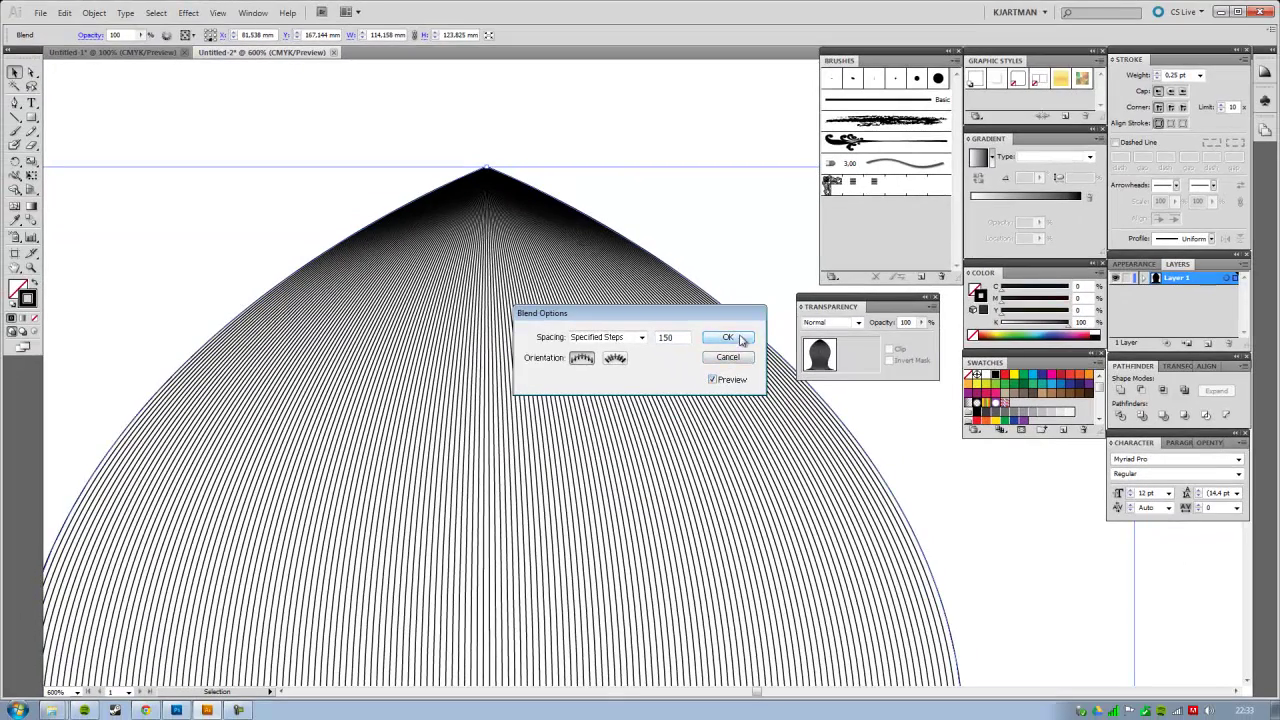
left_click(741, 340)
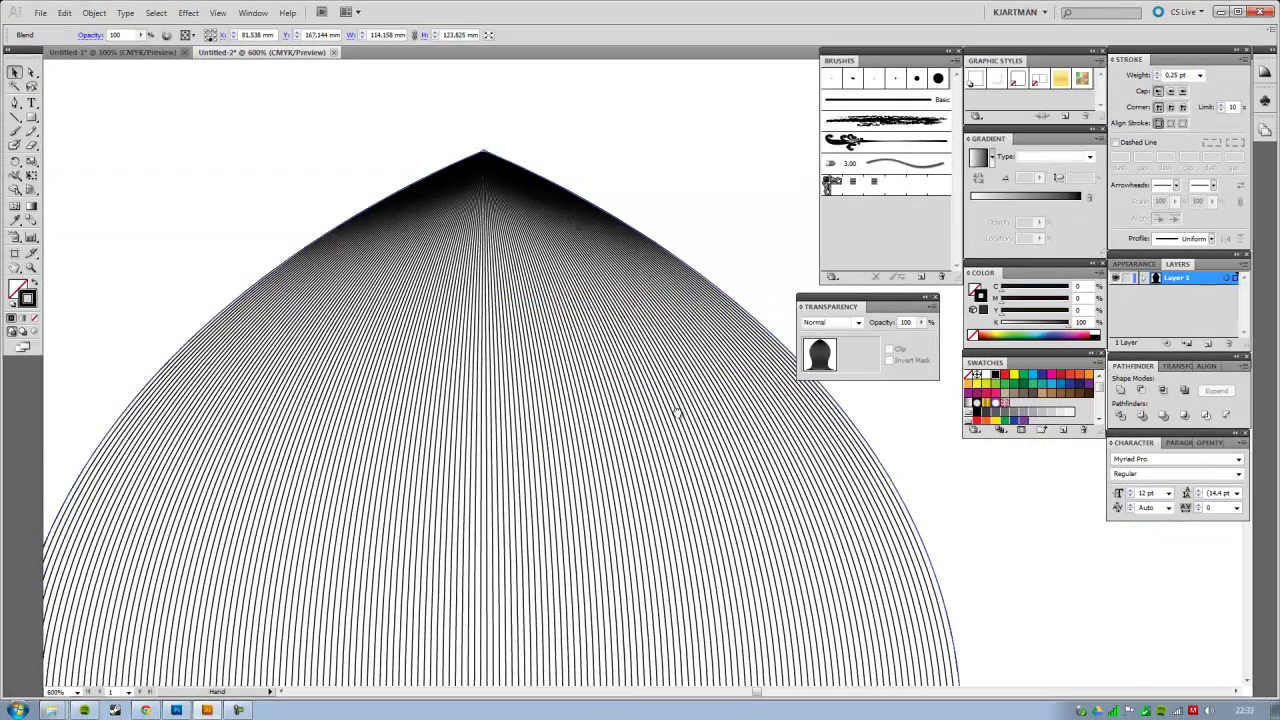
Change the blend to 80 specified steps in Blend Options.
mouse_move(694, 380)
left_mouse_down()
mouse_move(695, 505)
mouse_move(671, 451)
left_mouse_up()
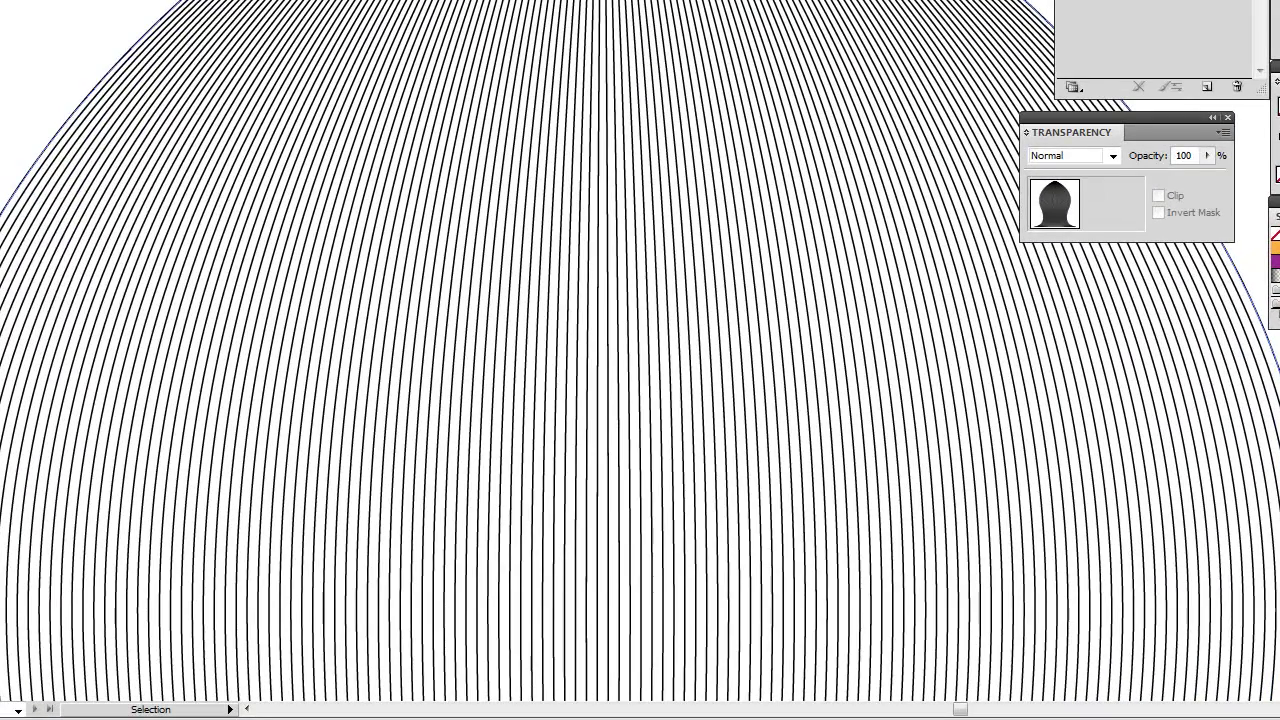
left_click(20, 0)
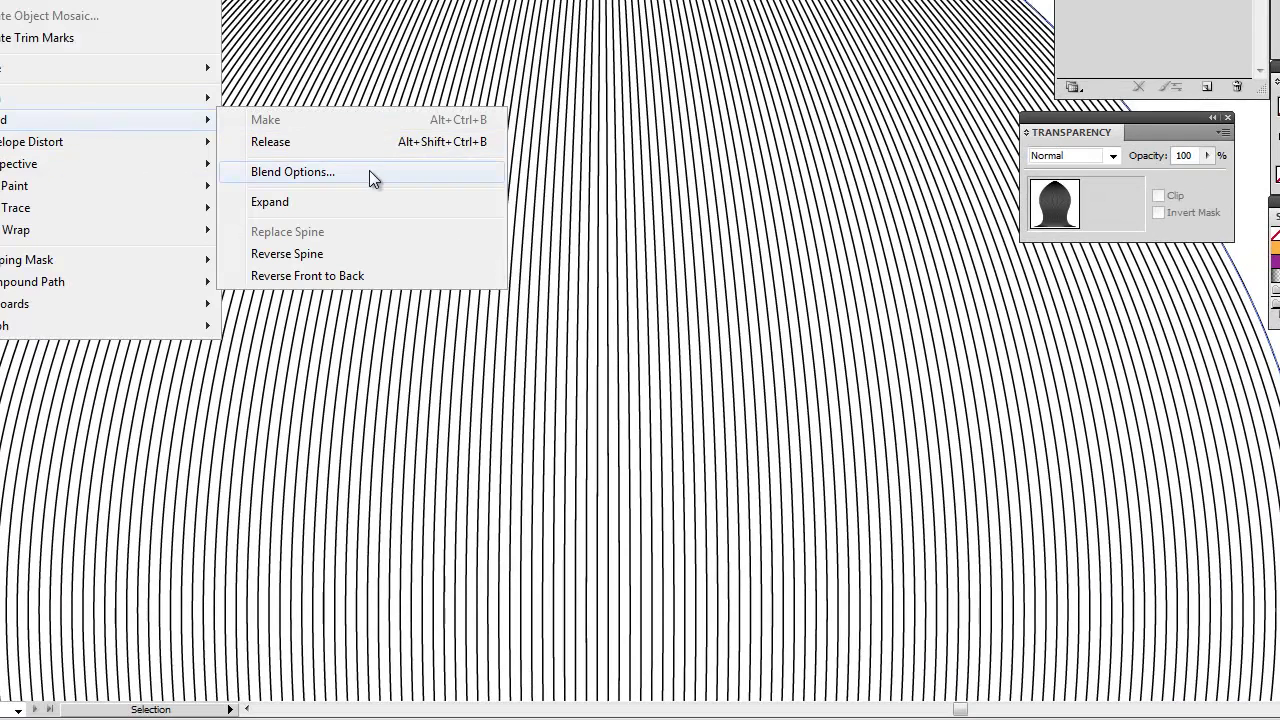
left_click(369, 172)
type("80")
key("Return")
Zoom out, move the blend higher on the artboard, and reselect it.
key("a")
key("ctrl+minus")
key("ctrl+minus")
key("ctrl+minus")
key("v")
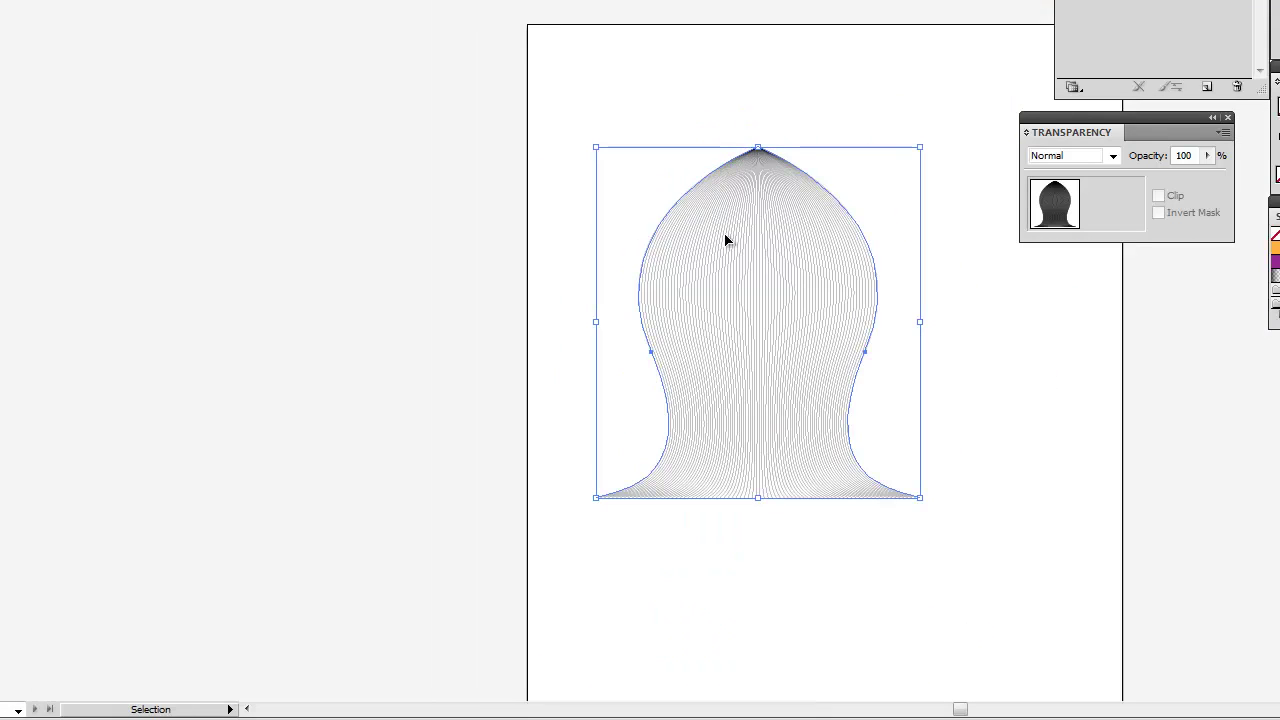
left_click_drag(766, 240, 778, 200)
left_click(1057, 349)
left_click_drag(596, 63, 973, 520)
key("a")
key("v")
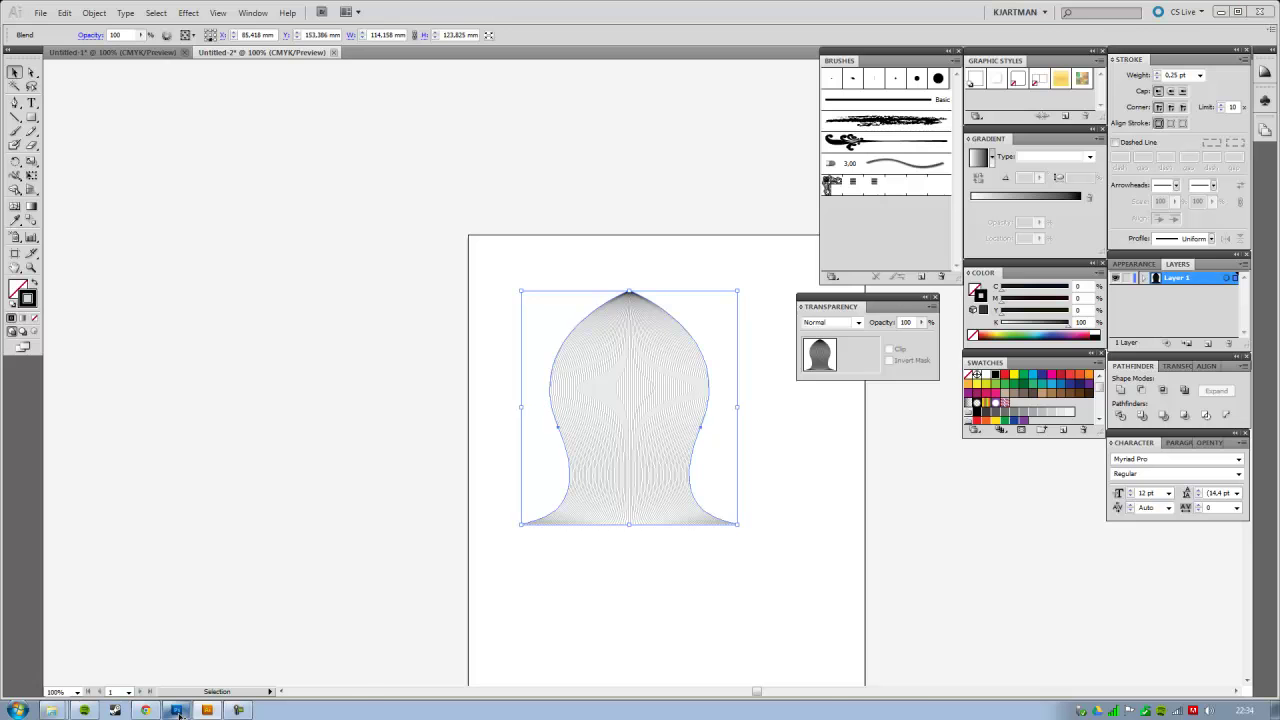
In Photoshop, confirm Untitled-2's Image Size of 3508 × 3508 pixels at 300 pixels/inch.
left_click(177, 711)
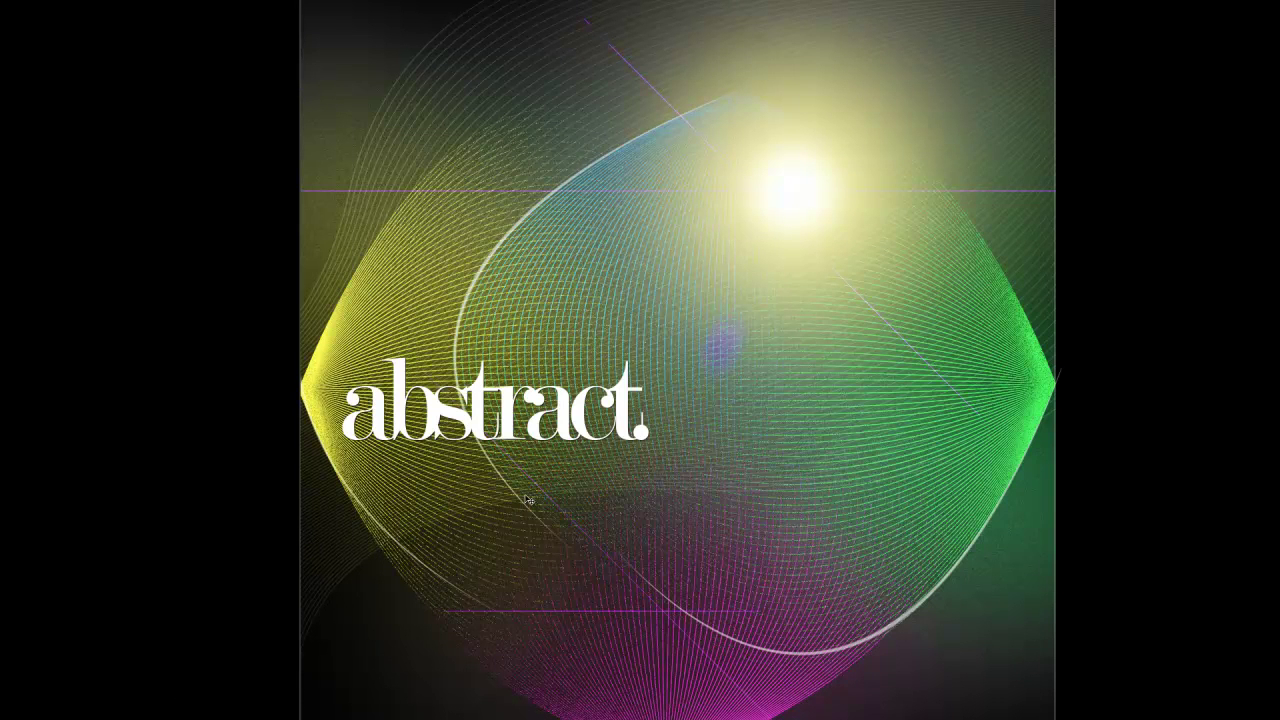
key("f")
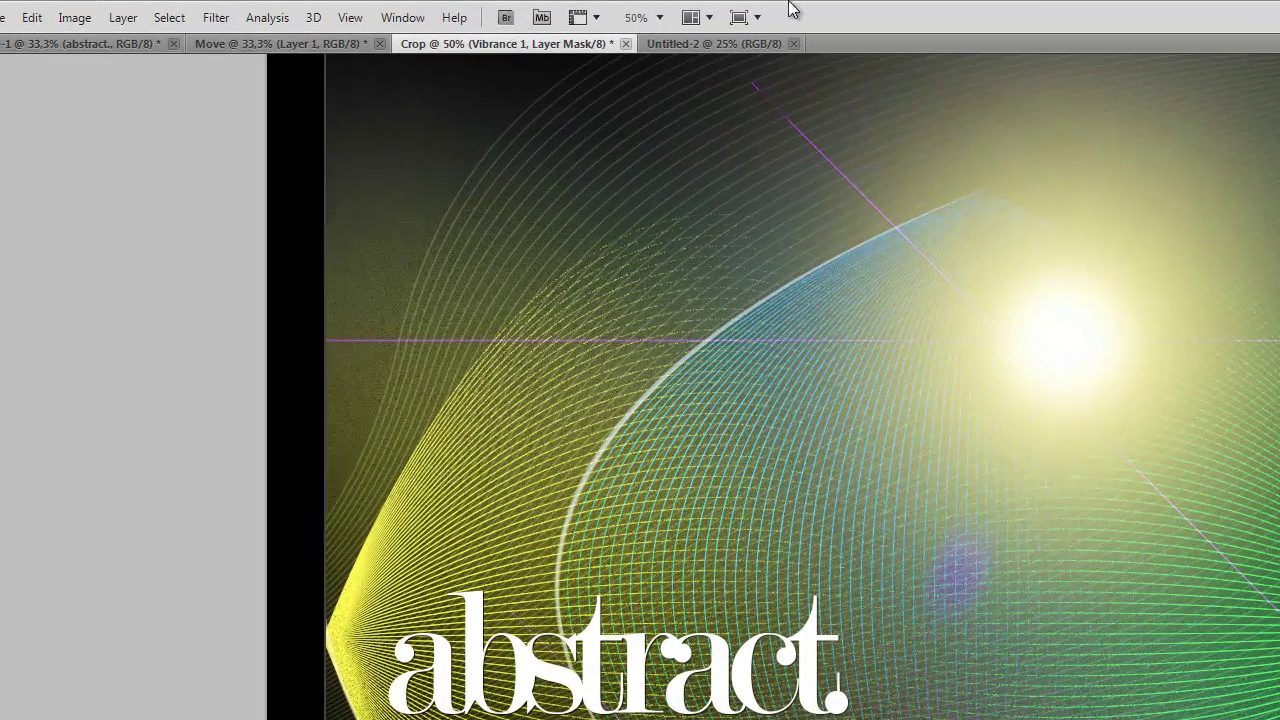
left_click(709, 44)
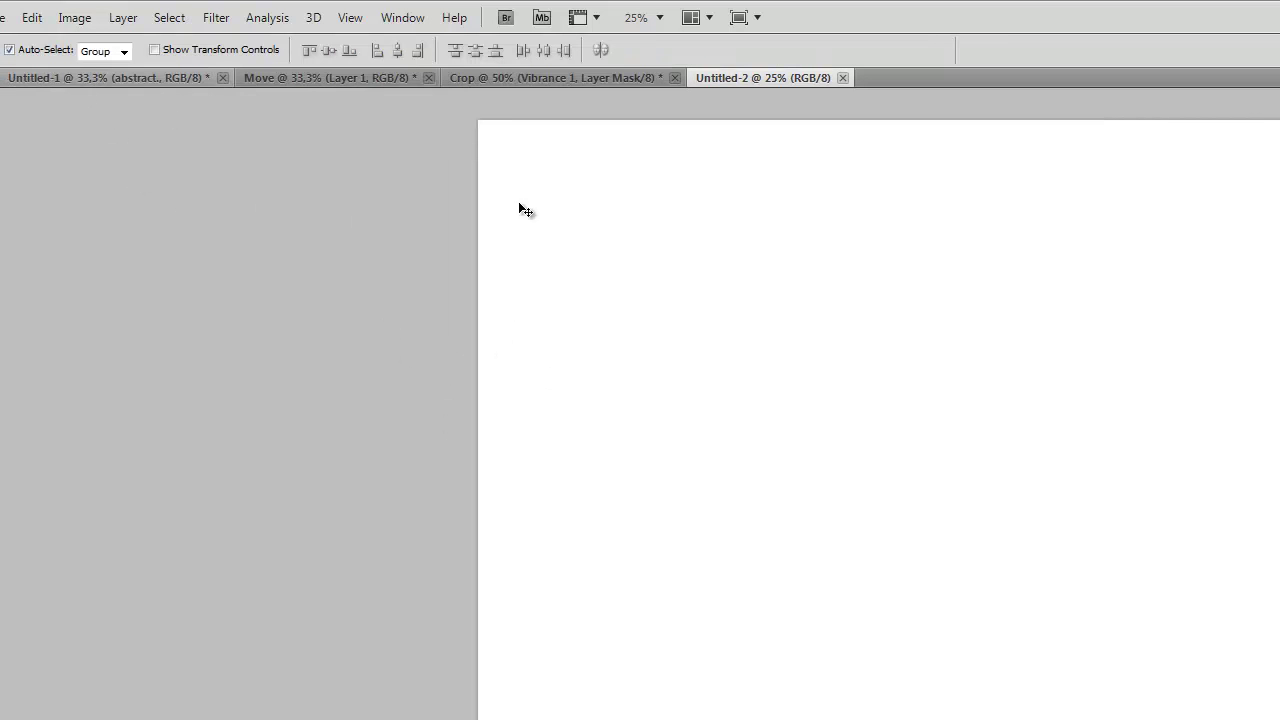
left_click(74, 18)
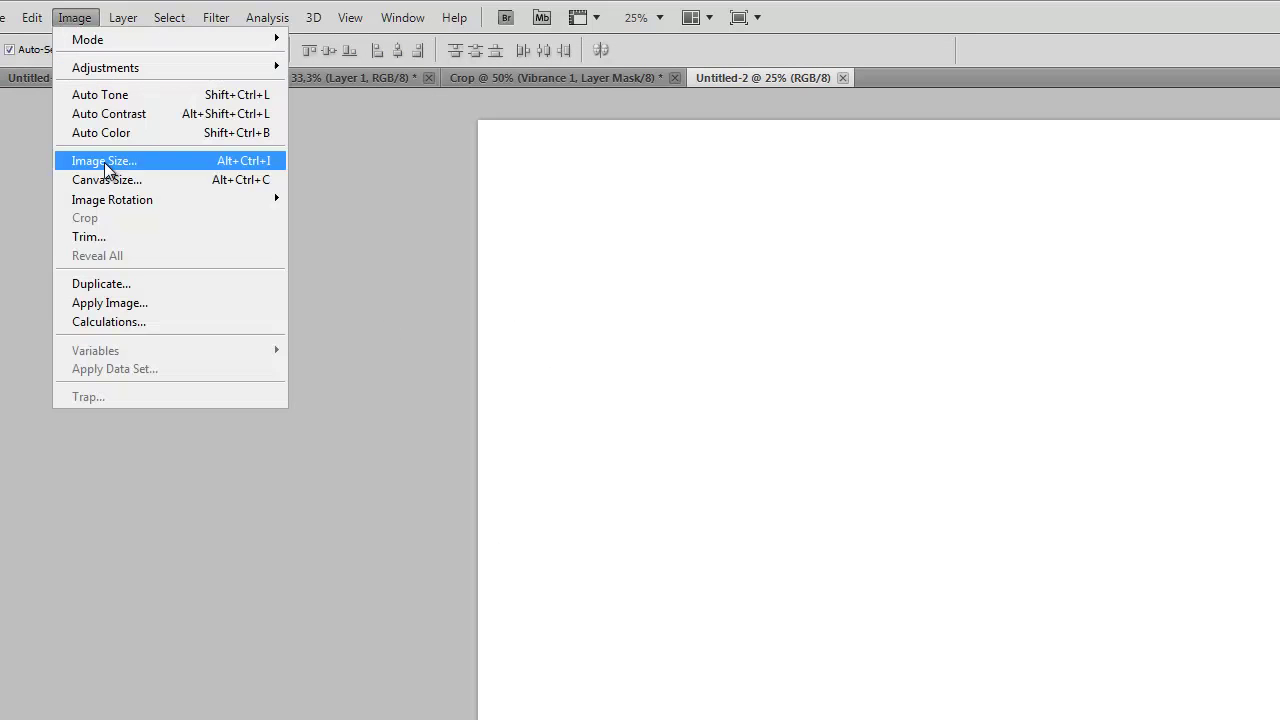
left_click(137, 160)
double_click(805, 458)
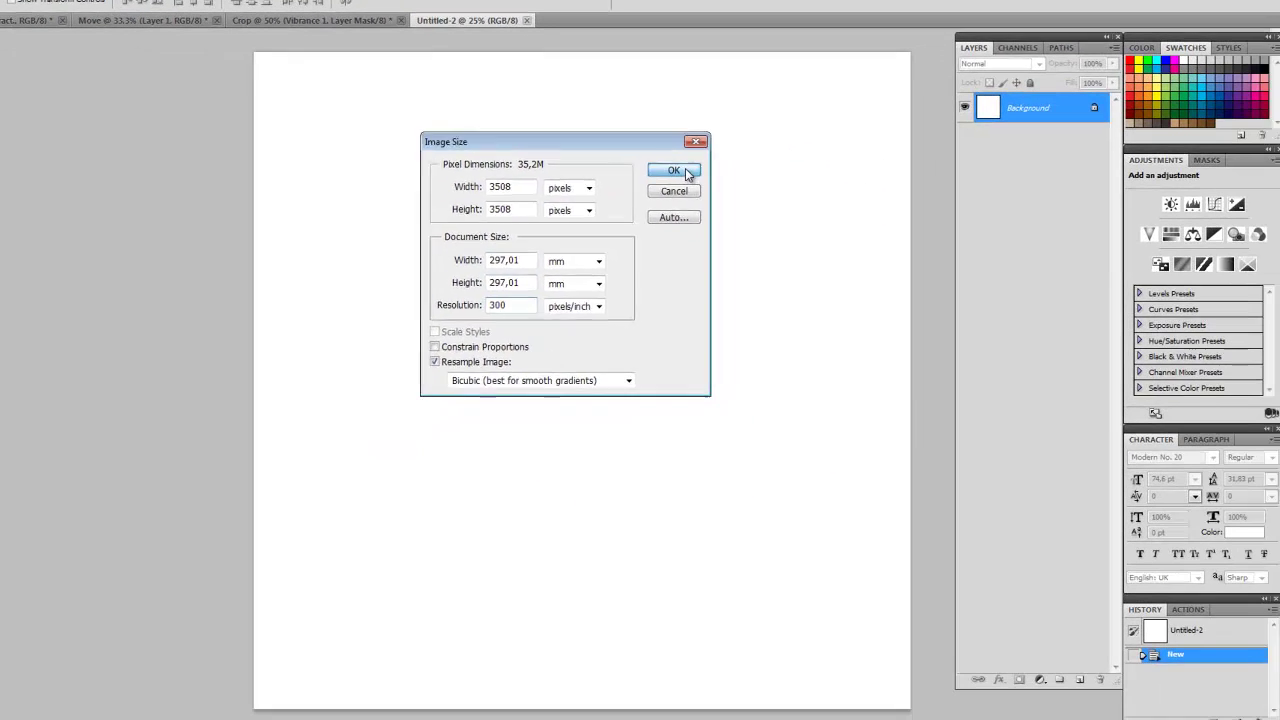
left_click(1039, 277)
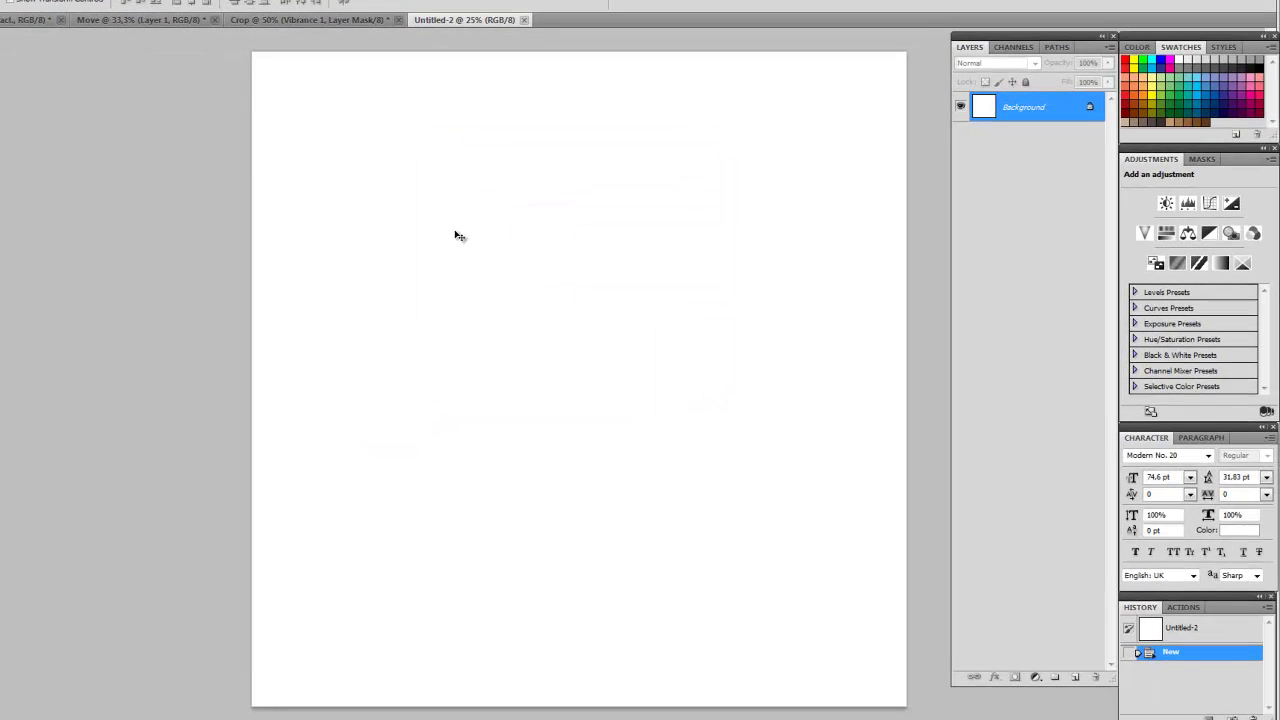
Paste the Illustrator line blend as pixels and scale it to fill the square canvas.
key("ctrl+v")
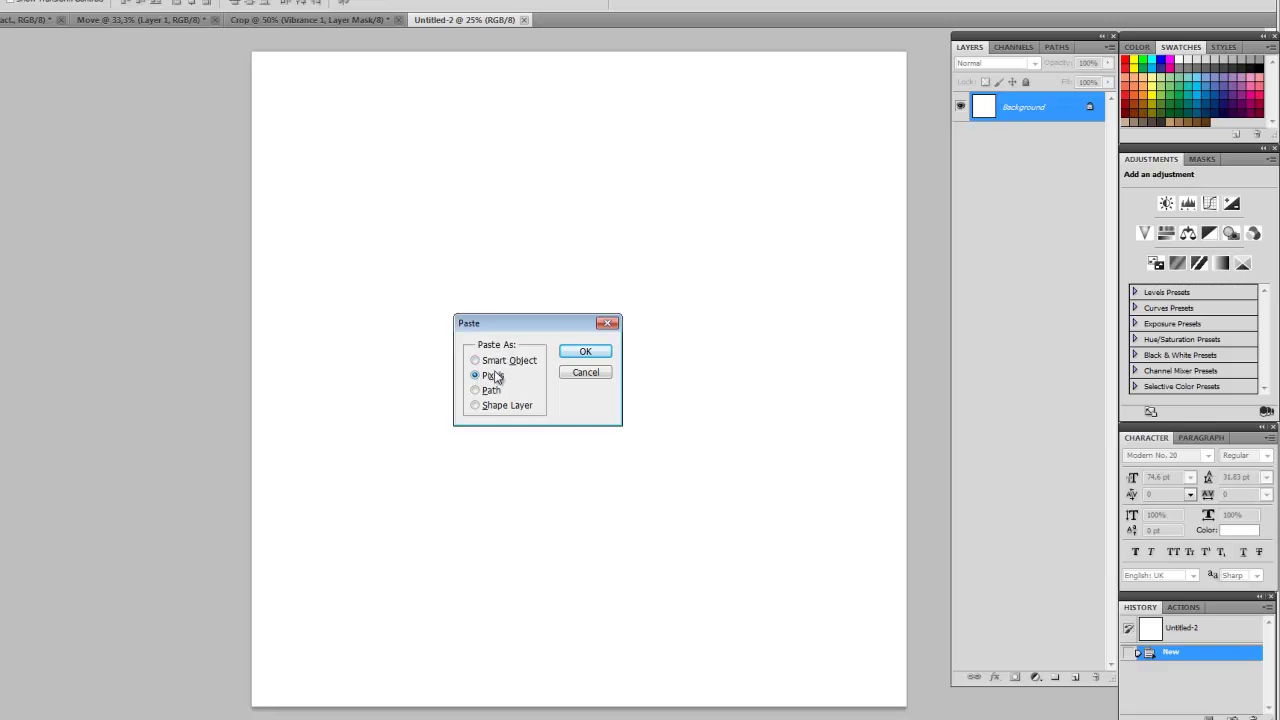
left_click(580, 354)
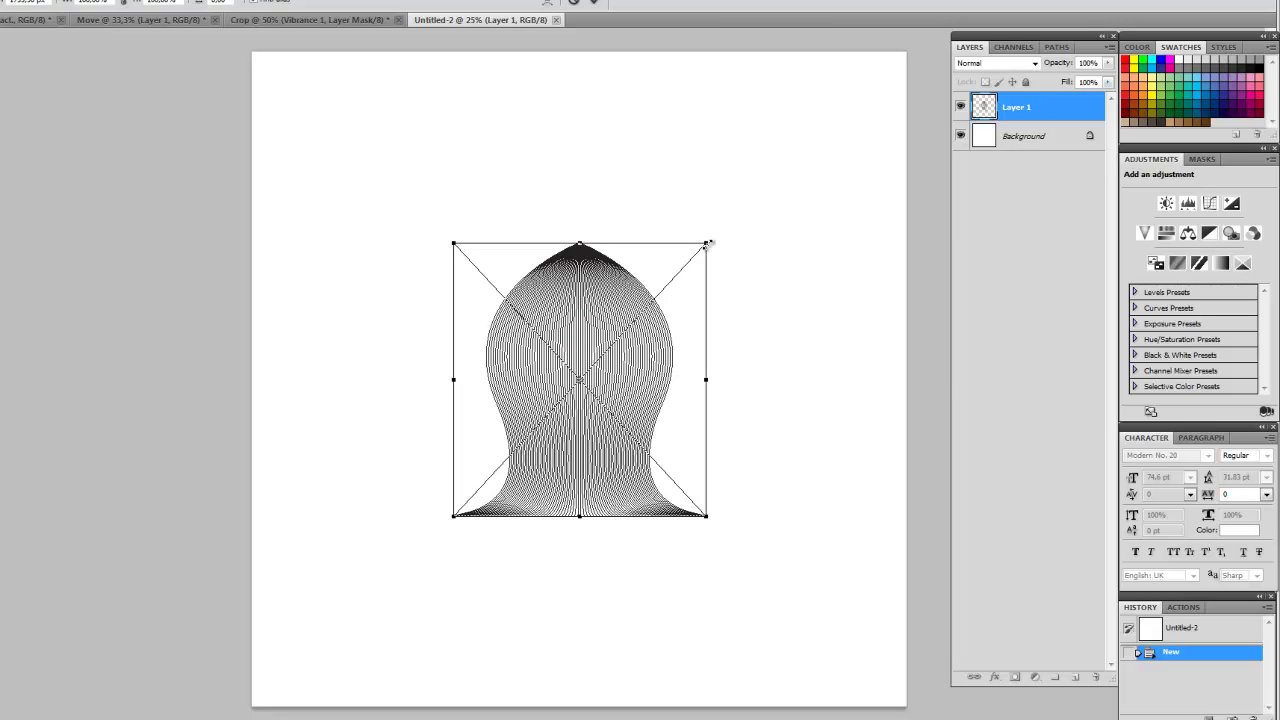
left_click_drag(707, 243, 882, 51)
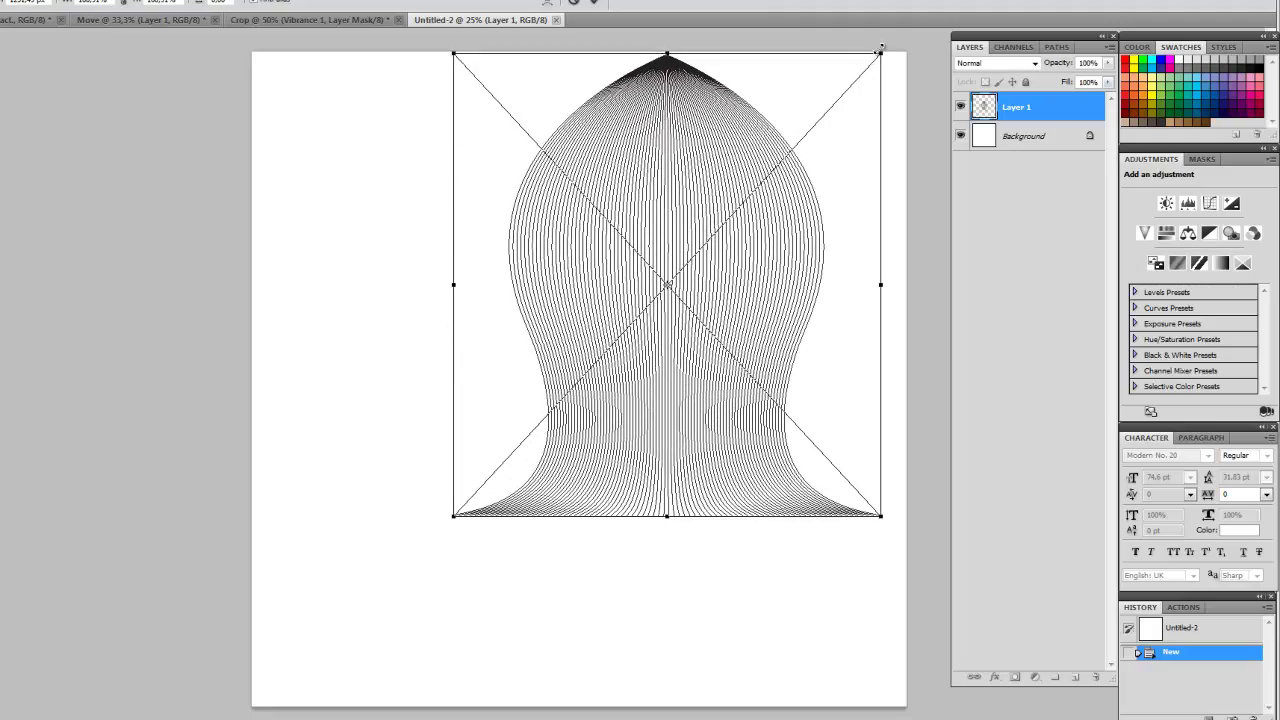
left_click_drag(456, 517, 240, 673)
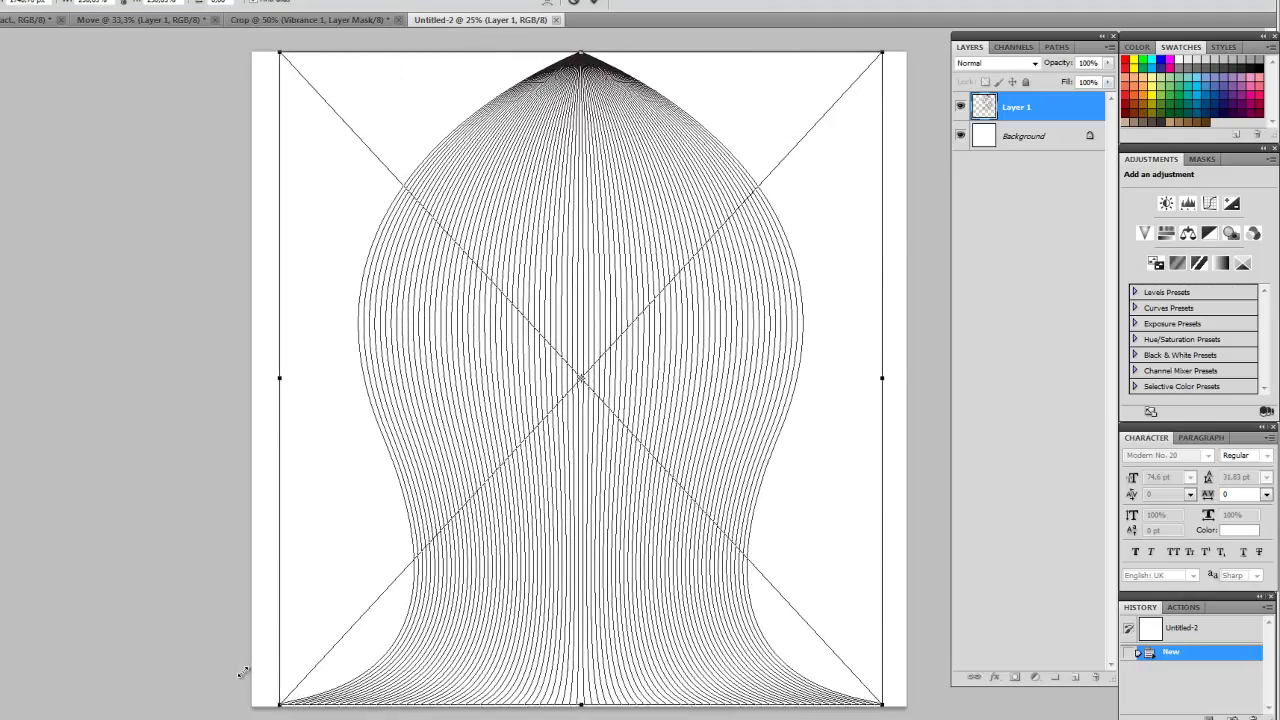
double_click(612, 427)
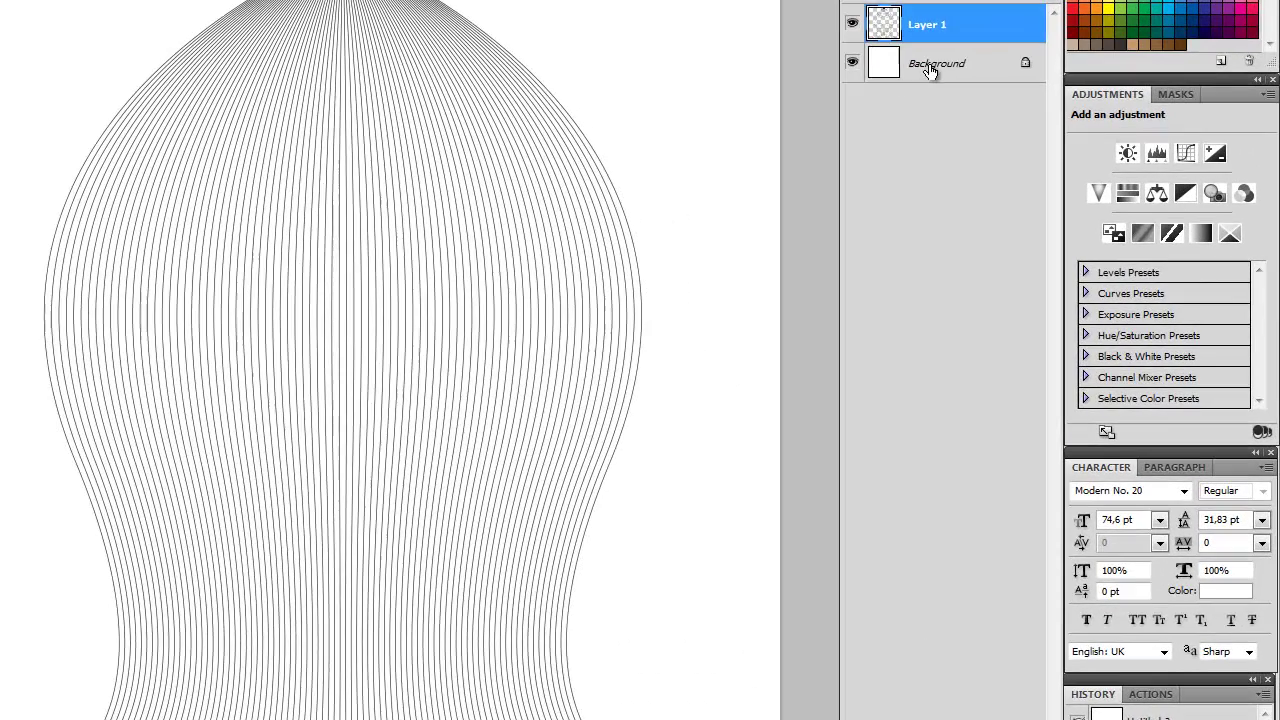
Fill the Background layer with solid black using the Paint Bucket.
left_click(930, 70)
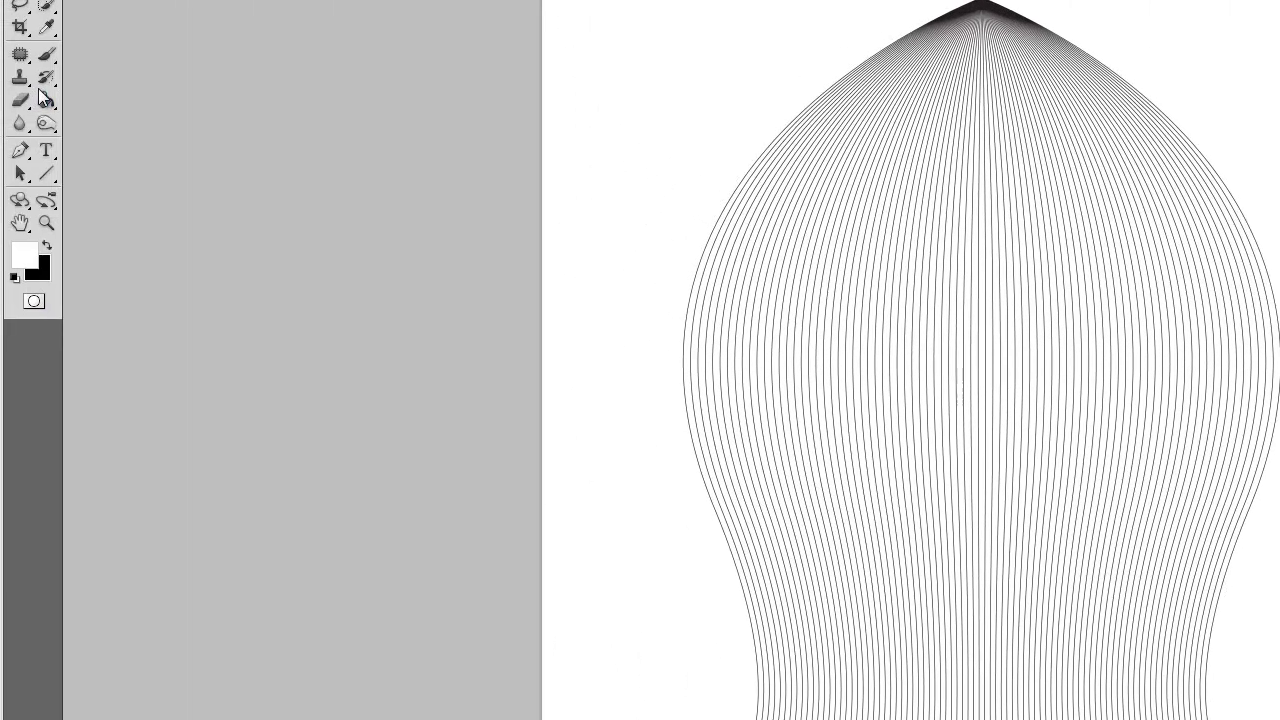
left_click(47, 101)
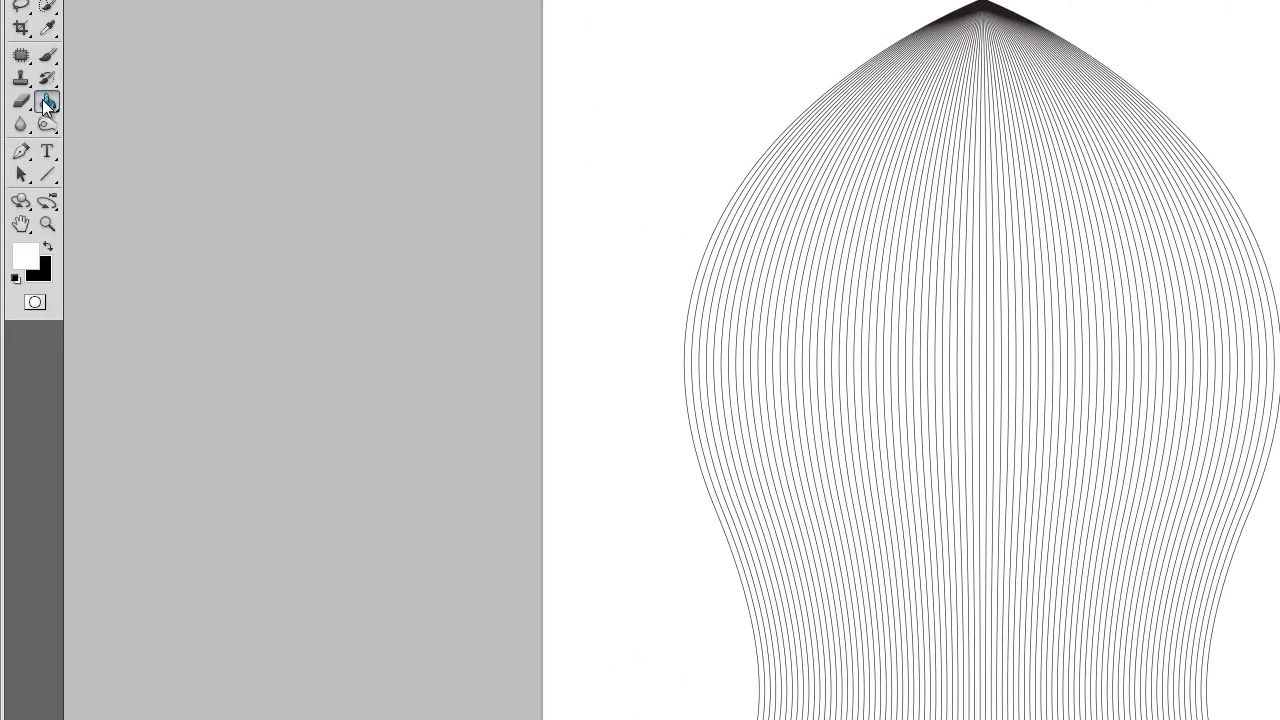
left_click(47, 246)
left_click(586, 468)
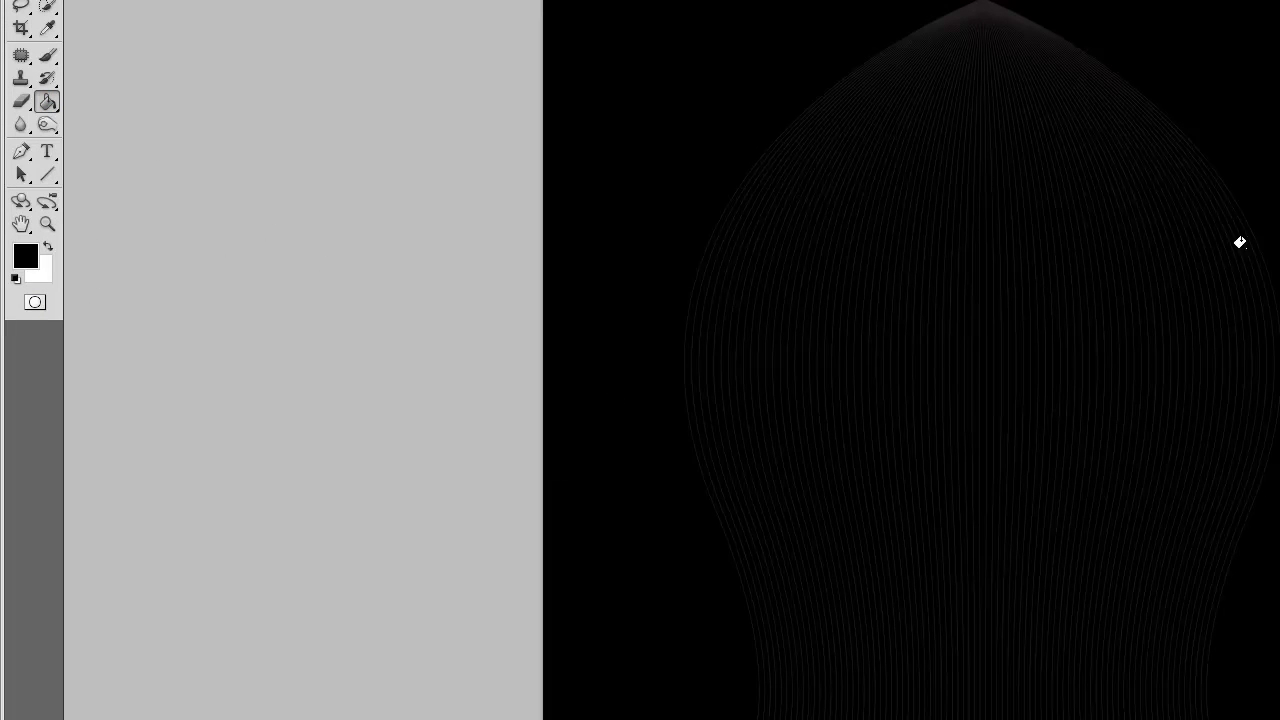
Add a new layer and set up a large 0%-hardness soft round brush in mid grey.
left_click(51, 64)
right_click(349, 277)
left_click_drag(420, 316, 560, 316)
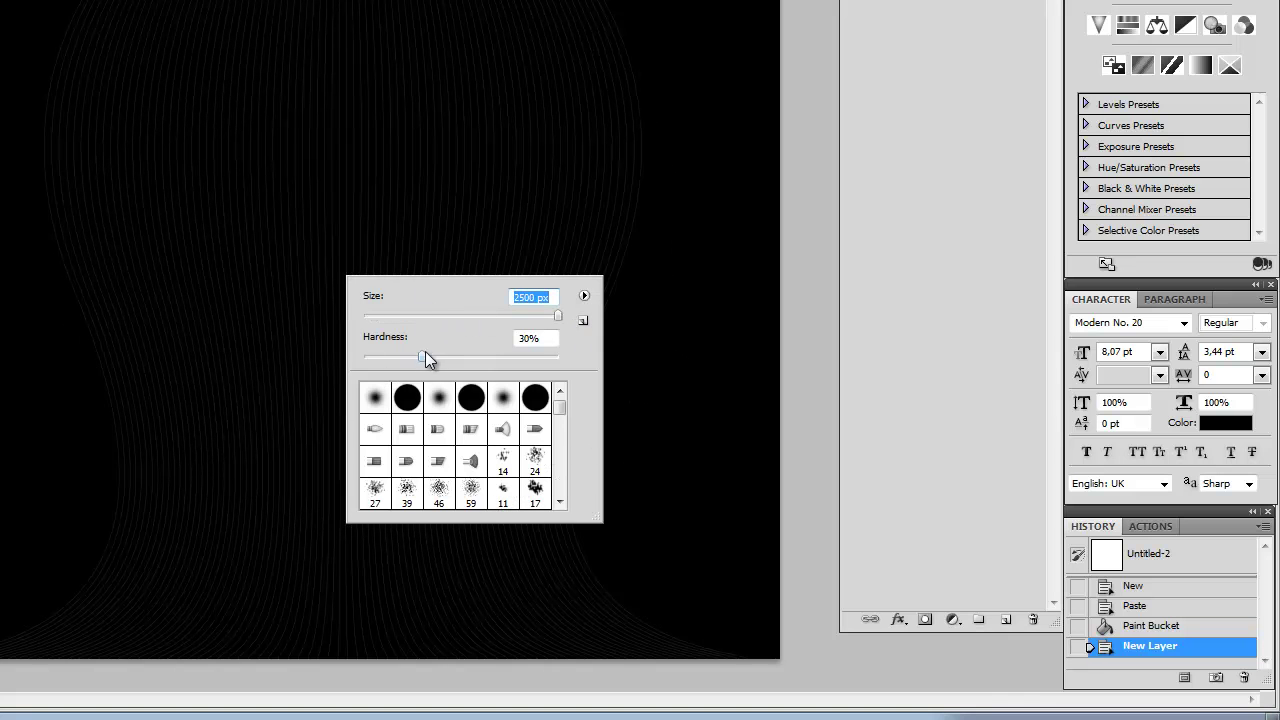
left_click_drag(422, 358, 364, 358)
left_click(448, 408)
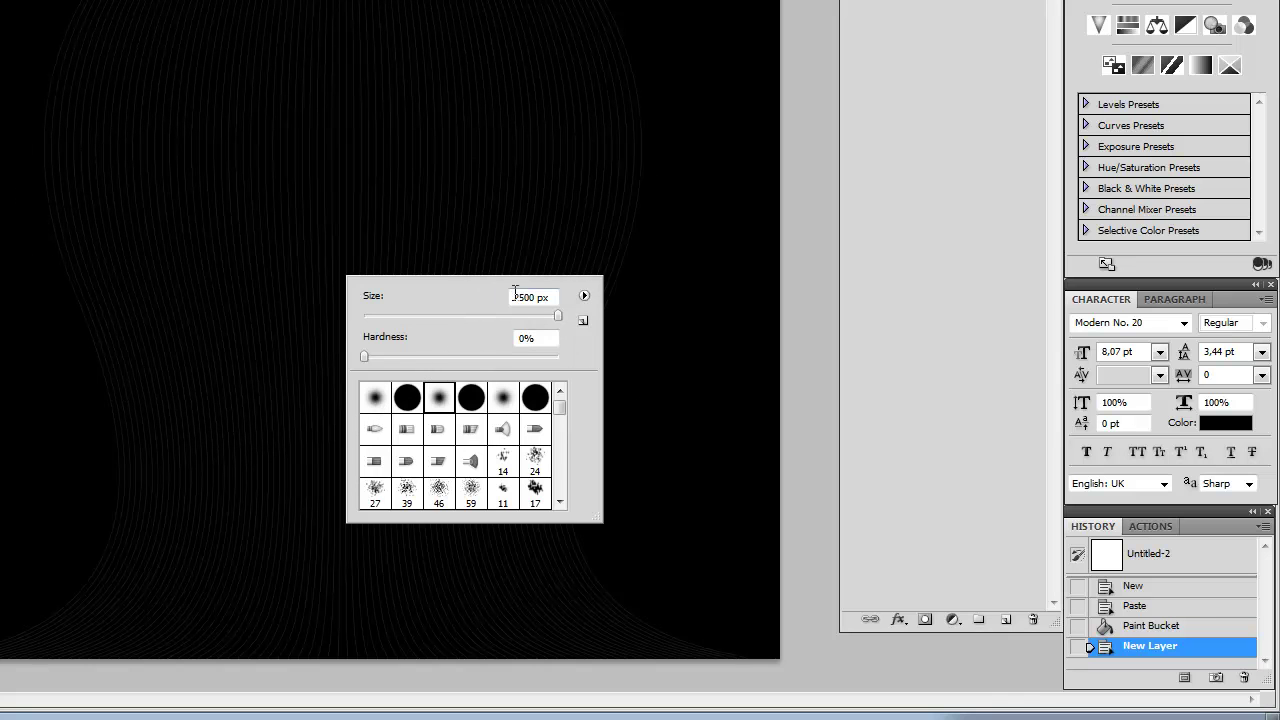
left_click_drag(546, 318, 558, 320)
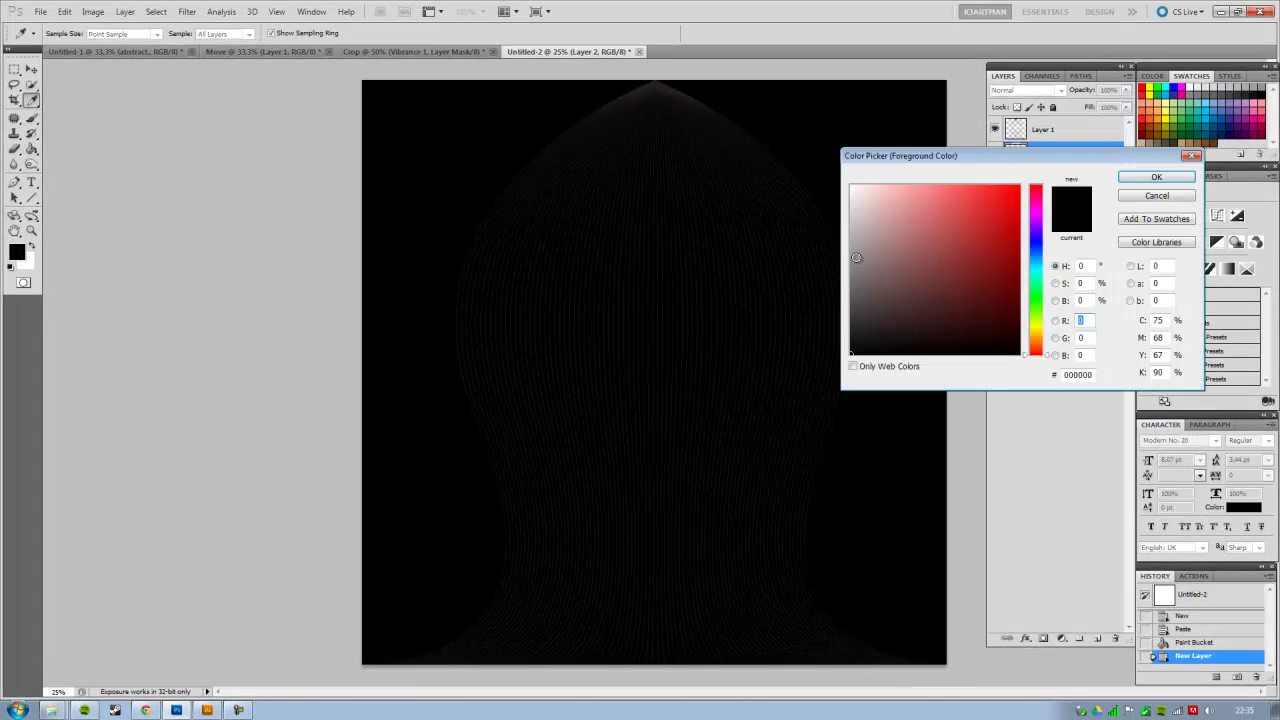
left_click_drag(856, 257, 850, 268)
left_click(1140, 178)
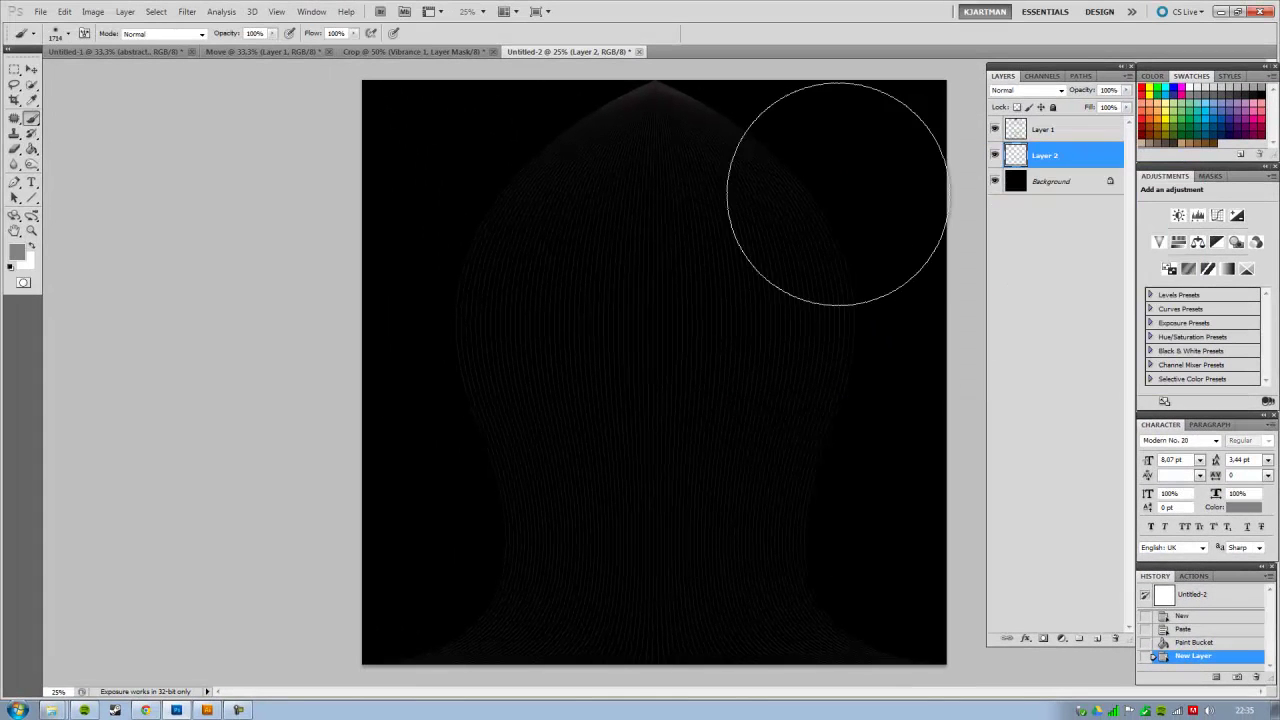
Paint eight soft grey blotches across the top, left, centre, right and bottom of the canvas.
left_click(872, 163)
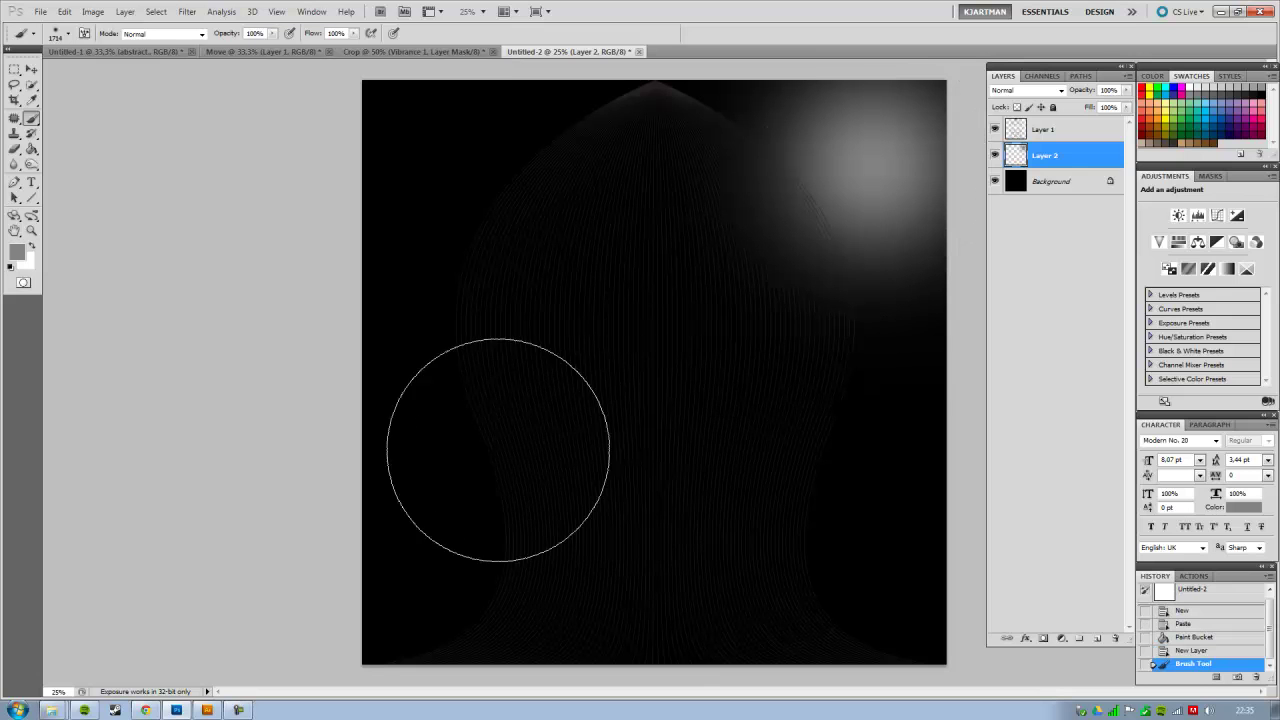
left_click(418, 308)
left_click(615, 432)
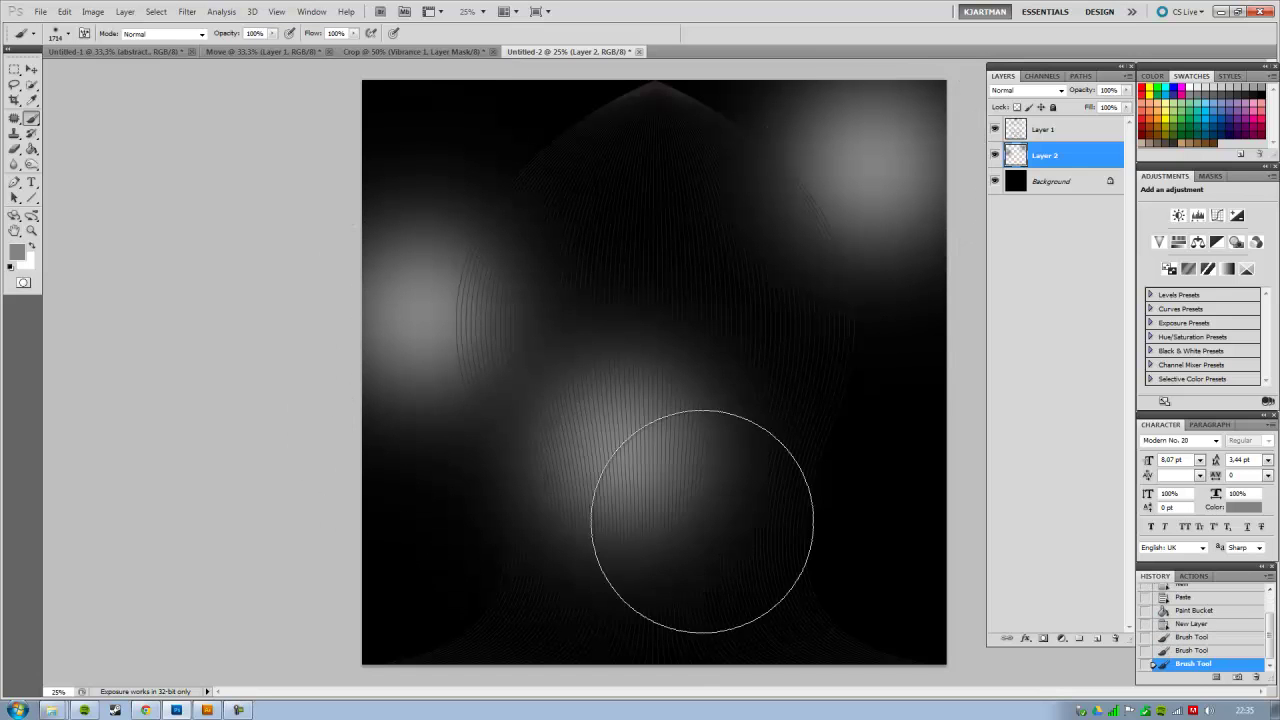
left_click(850, 400)
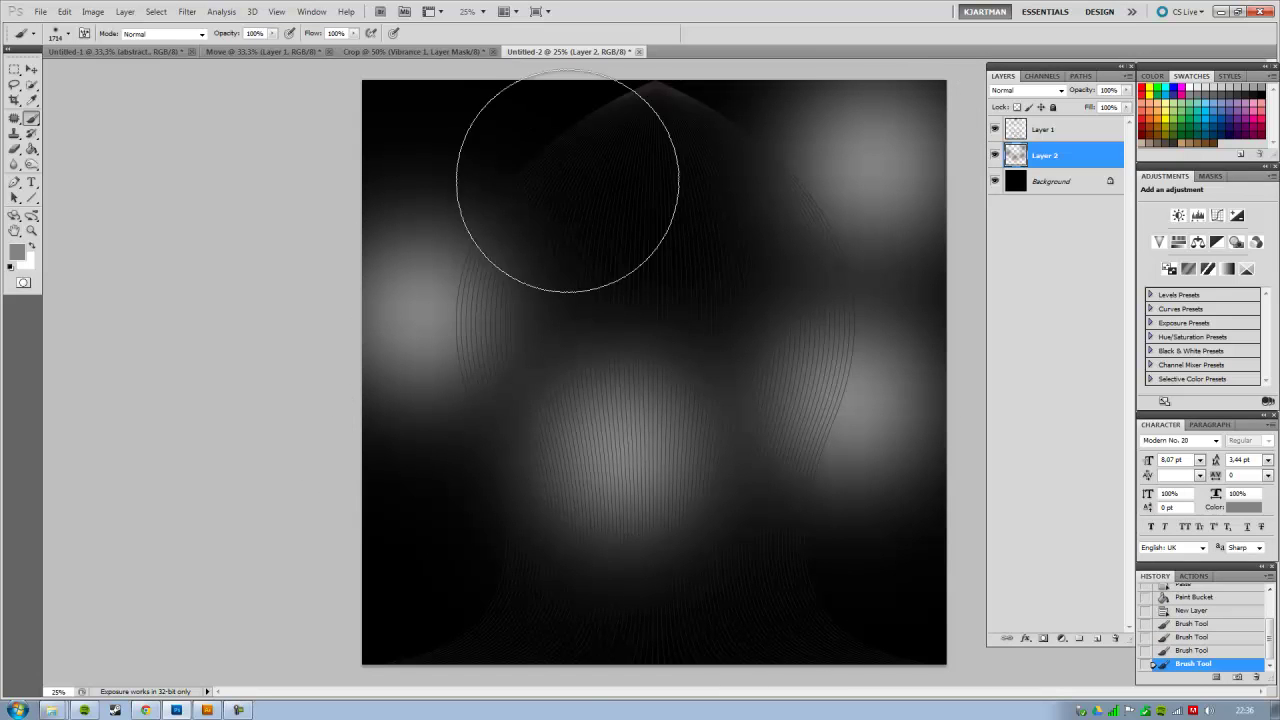
left_click(575, 168)
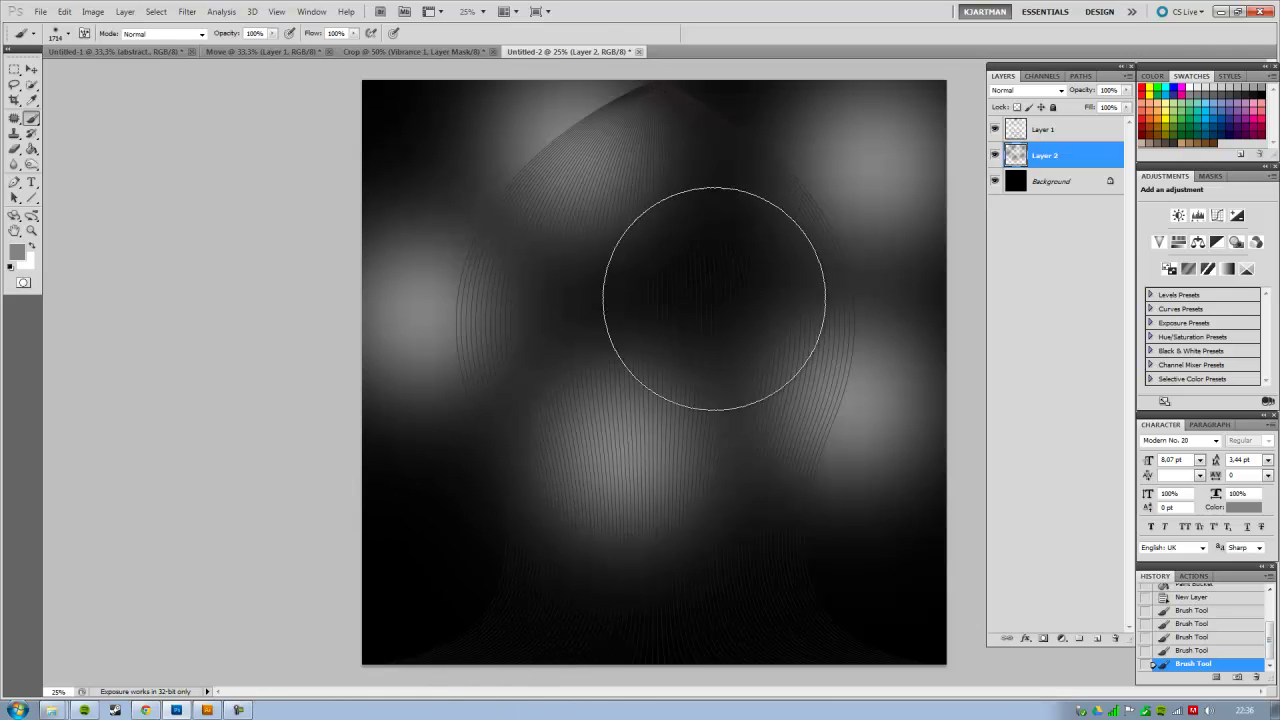
left_click(714, 286)
left_click(455, 620)
left_click(810, 600)
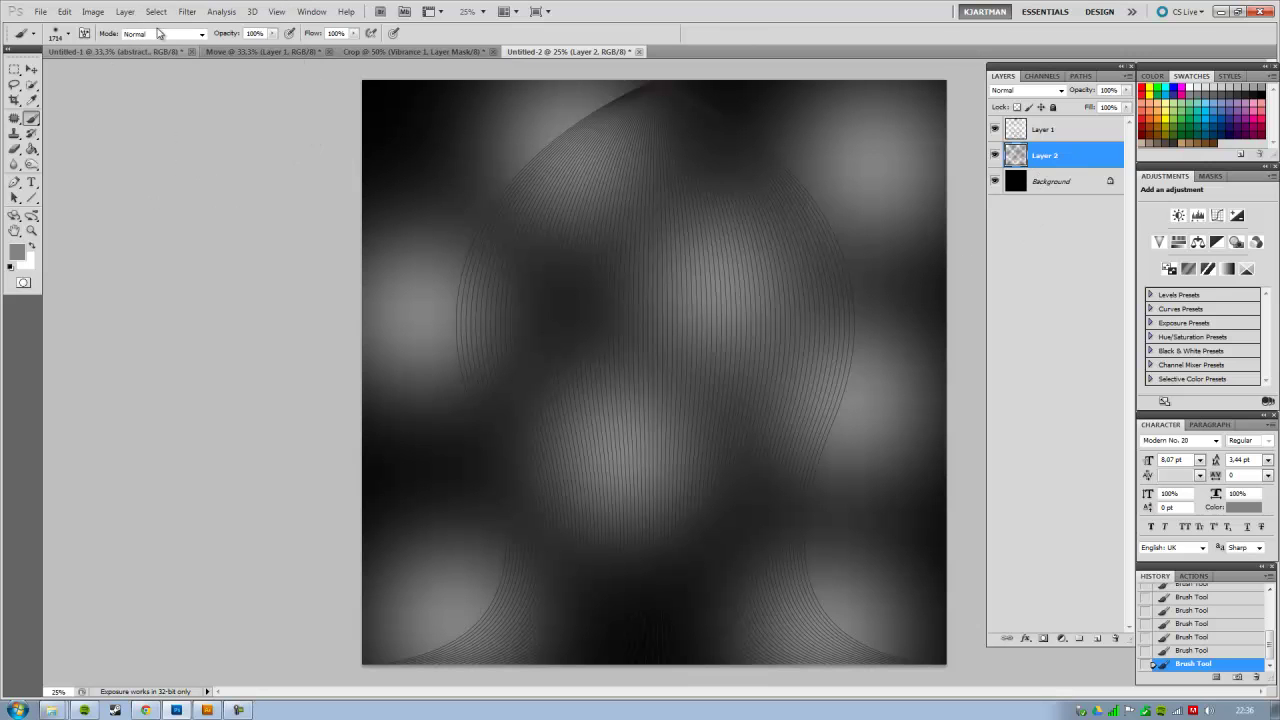
Add about 16.6% monochromatic Gaussian noise to the grey blotch layer.
left_click(184, 13)
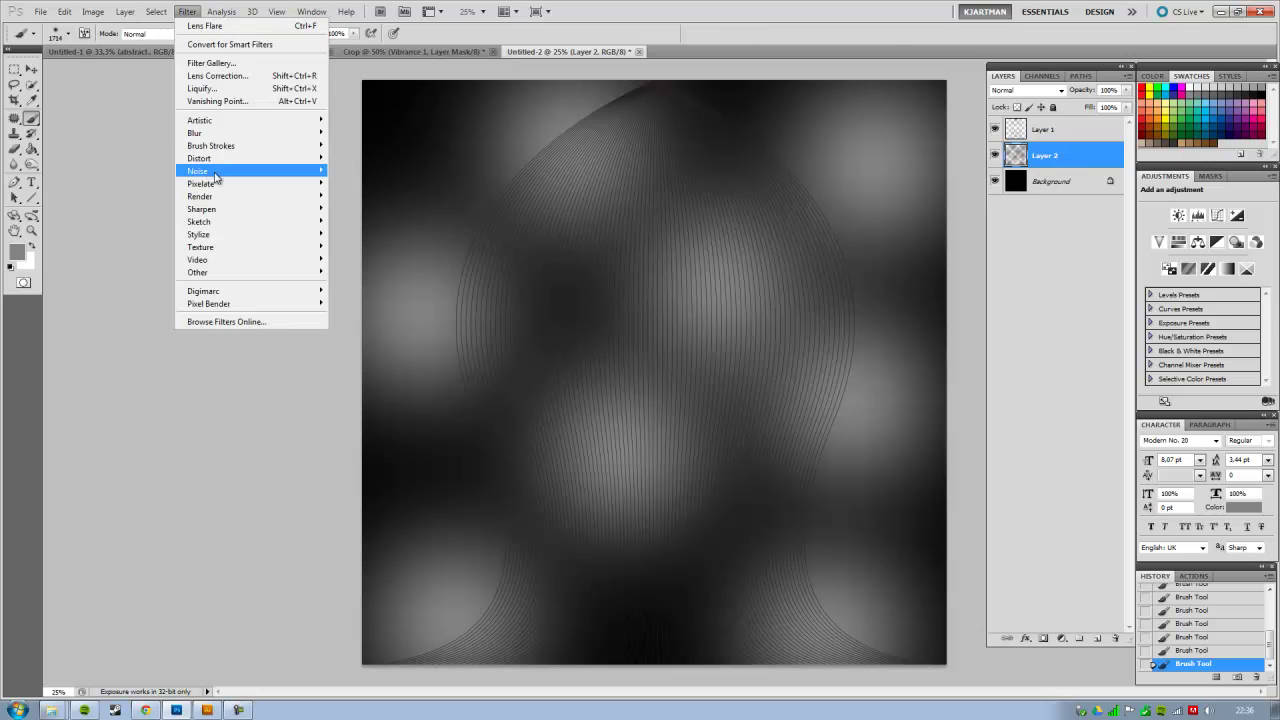
mouse_move(200, 171)
left_click(386, 176)
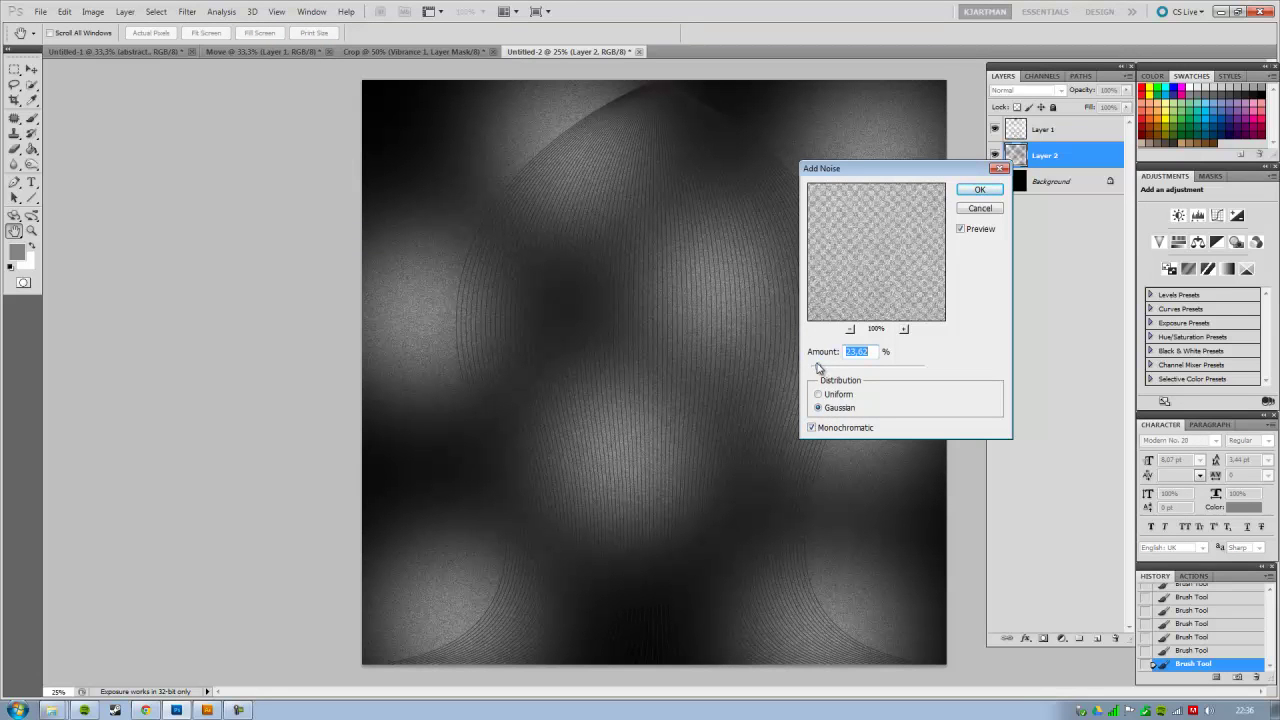
mouse_move(815, 372)
left_mouse_down()
mouse_move(838, 373)
mouse_move(818, 378)
left_mouse_up()
left_click(980, 190)
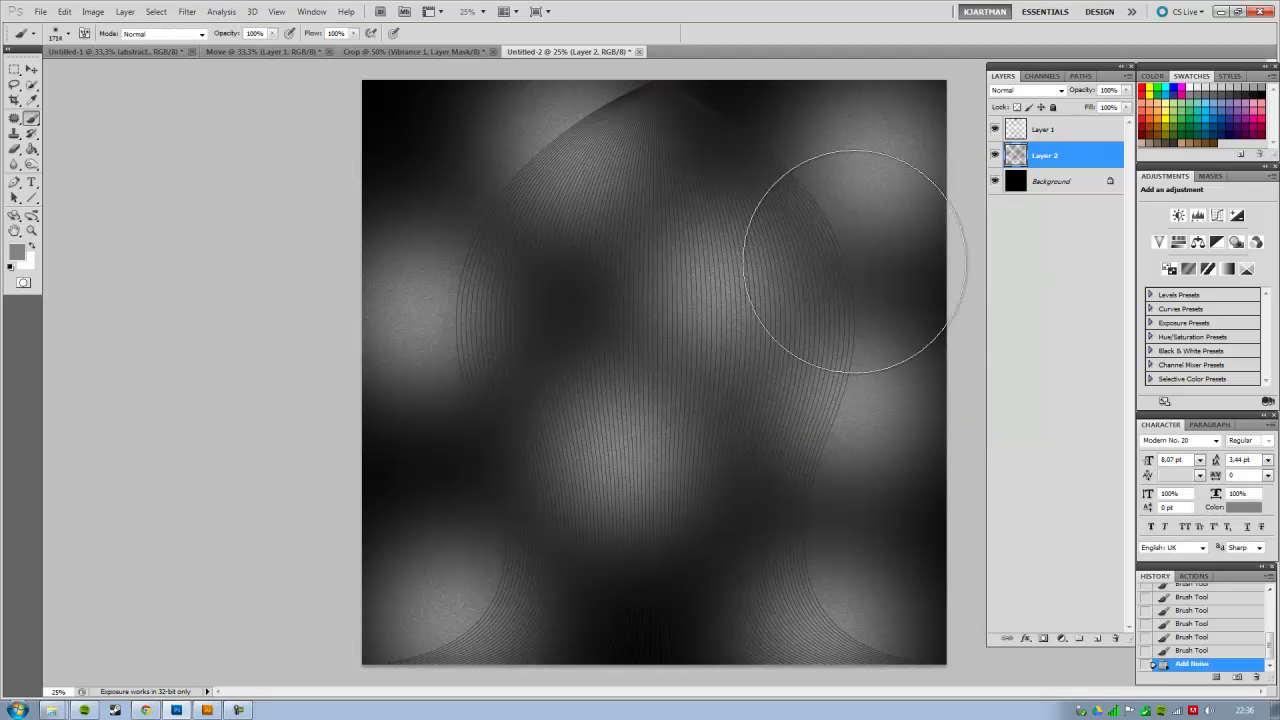
Rename Layer 1 to form1 and make three copies of it.
left_click(1046, 130)
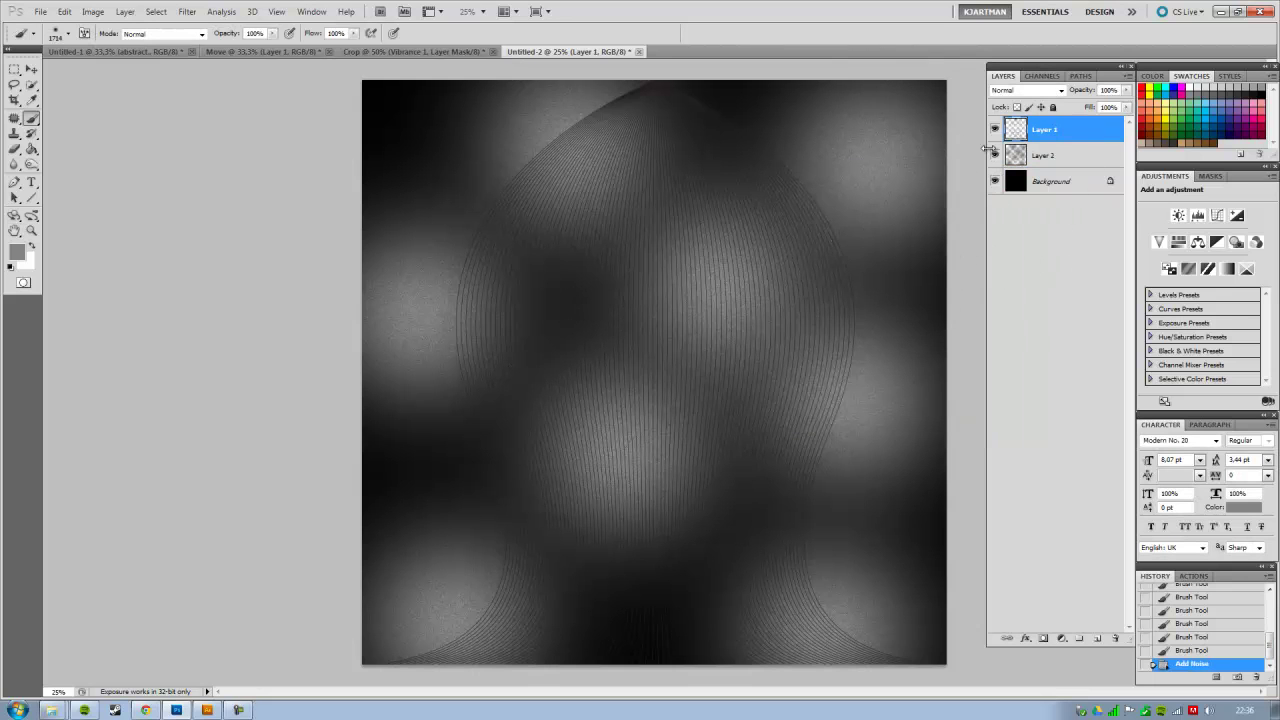
left_click(994, 129)
double_click(1044, 130)
type("form1")
key("Return")
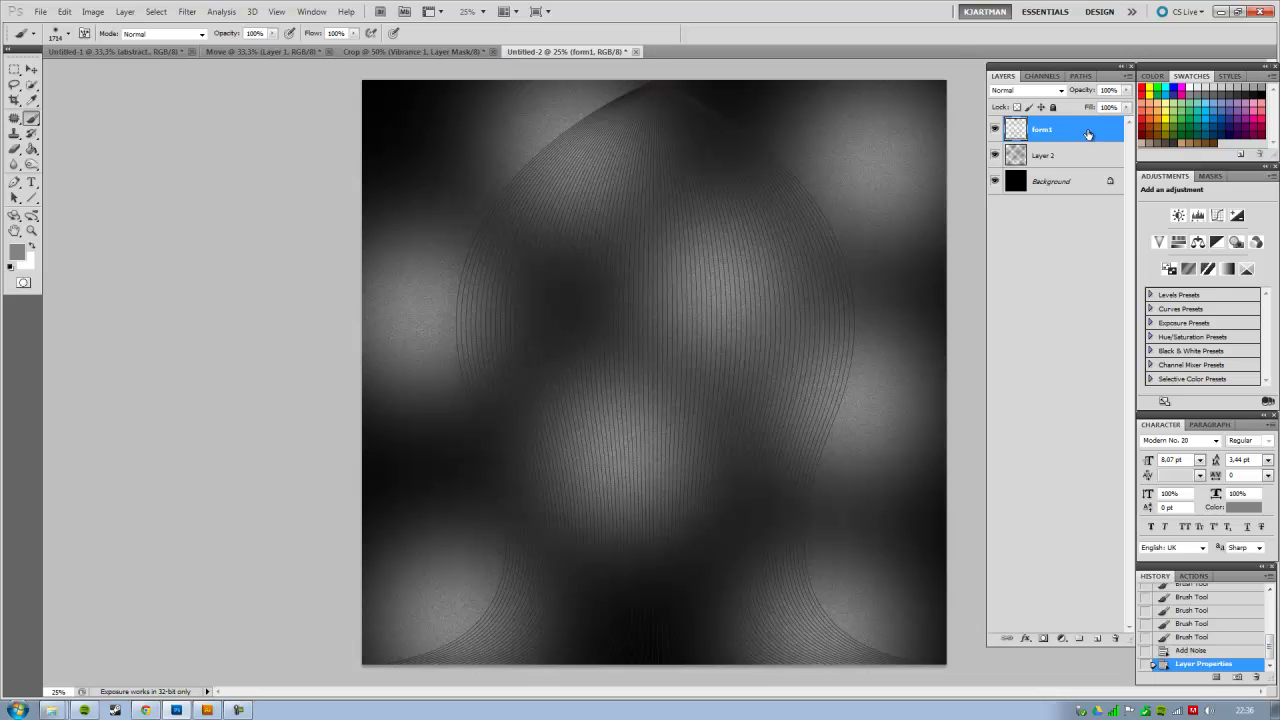
key("ctrl+j")
key("ctrl+j")
key("ctrl+j")
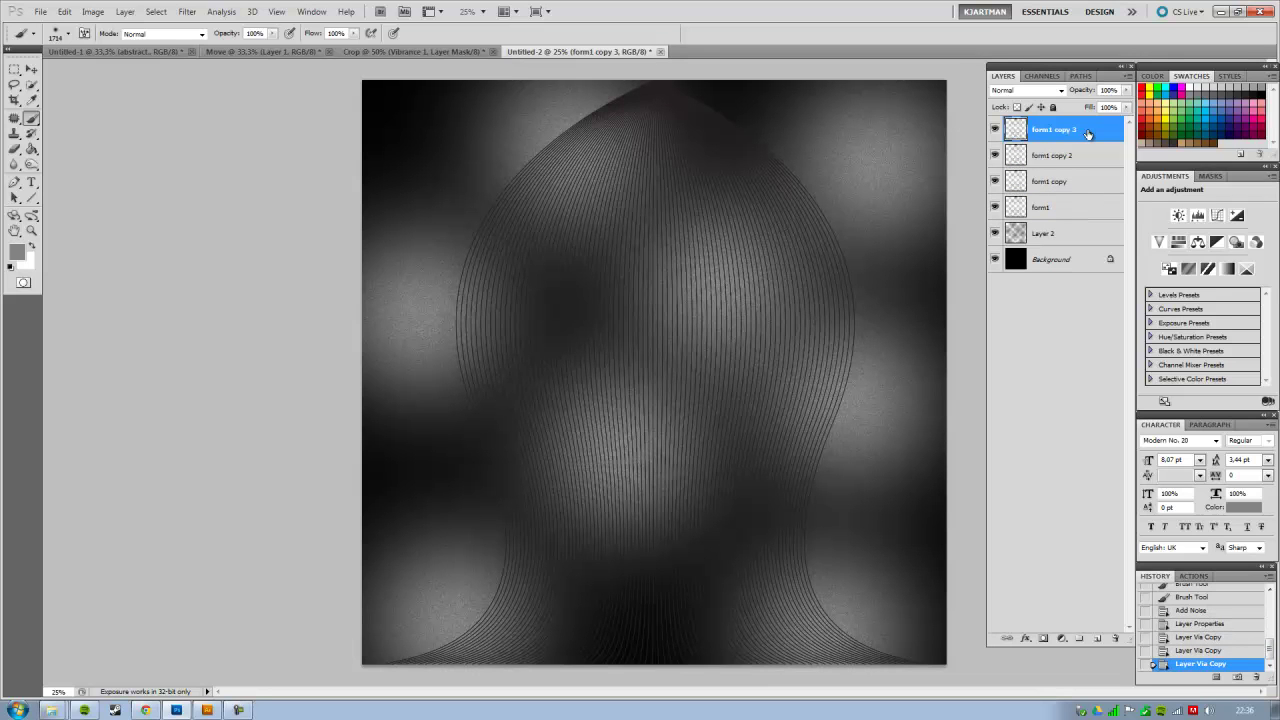
Rotate form1 copy 90° clockwise.
left_click(1071, 184)
key("ctrl+t")
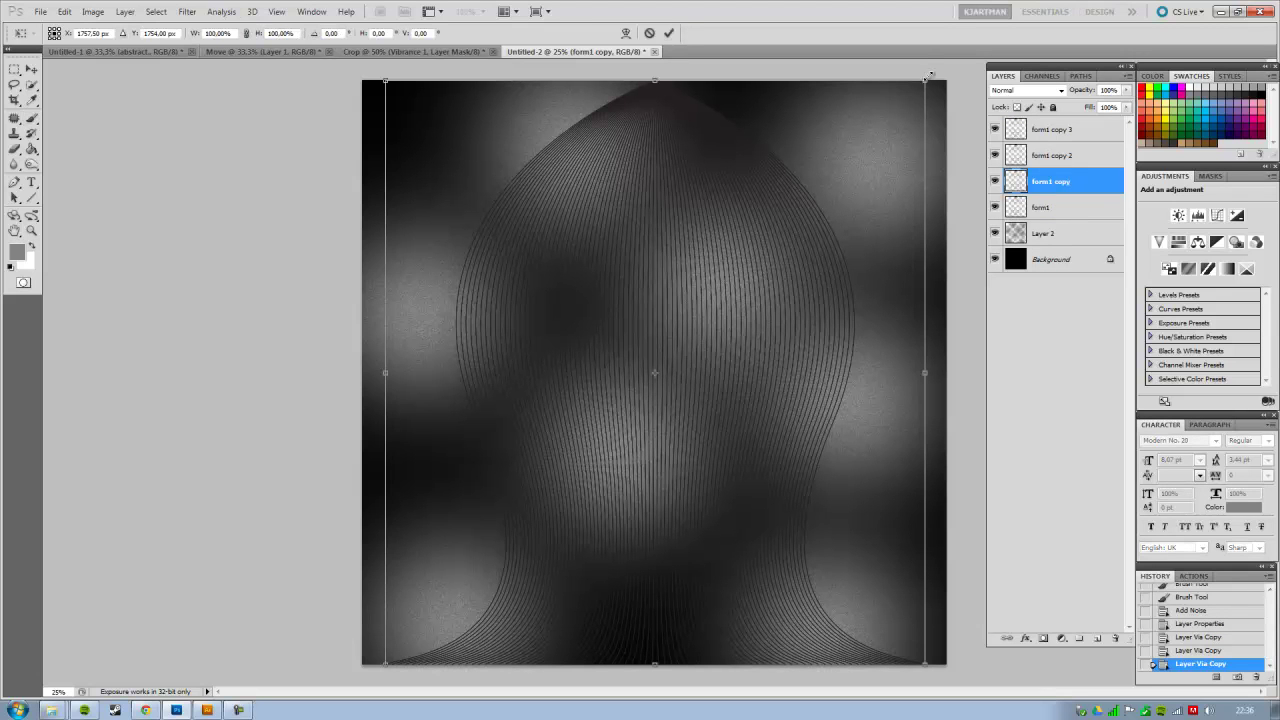
right_click(822, 250)
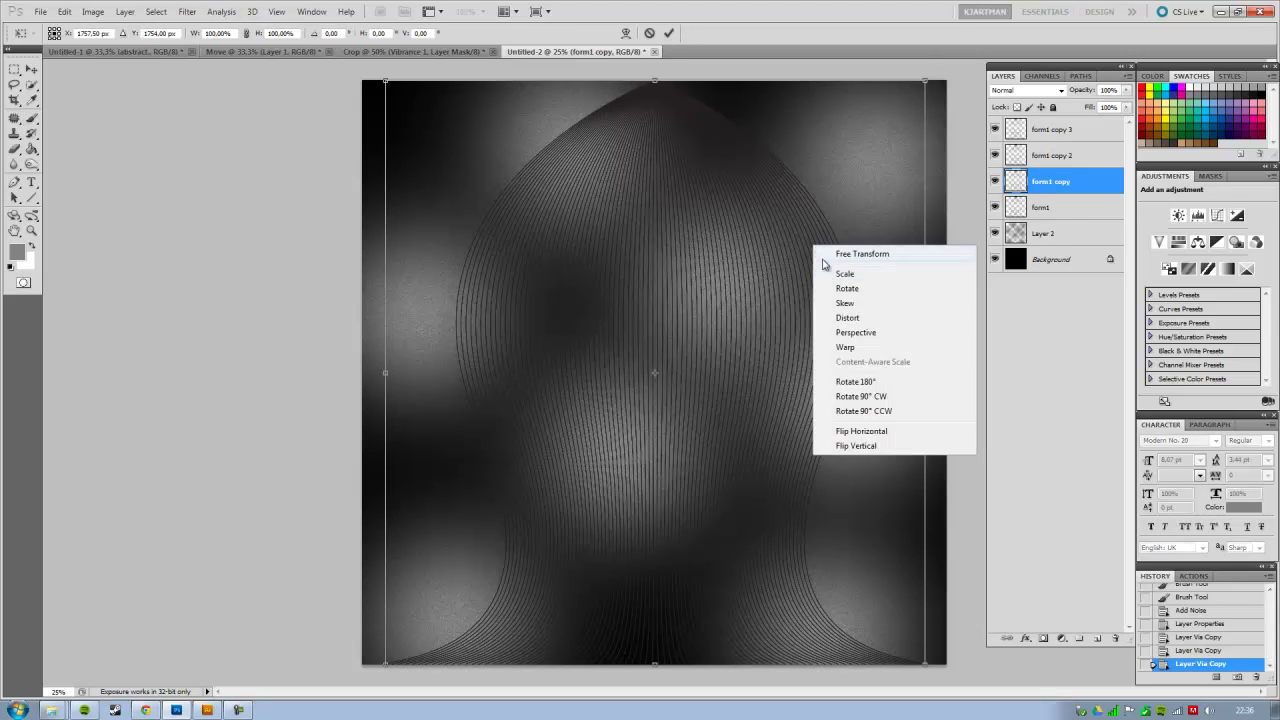
left_click(880, 395)
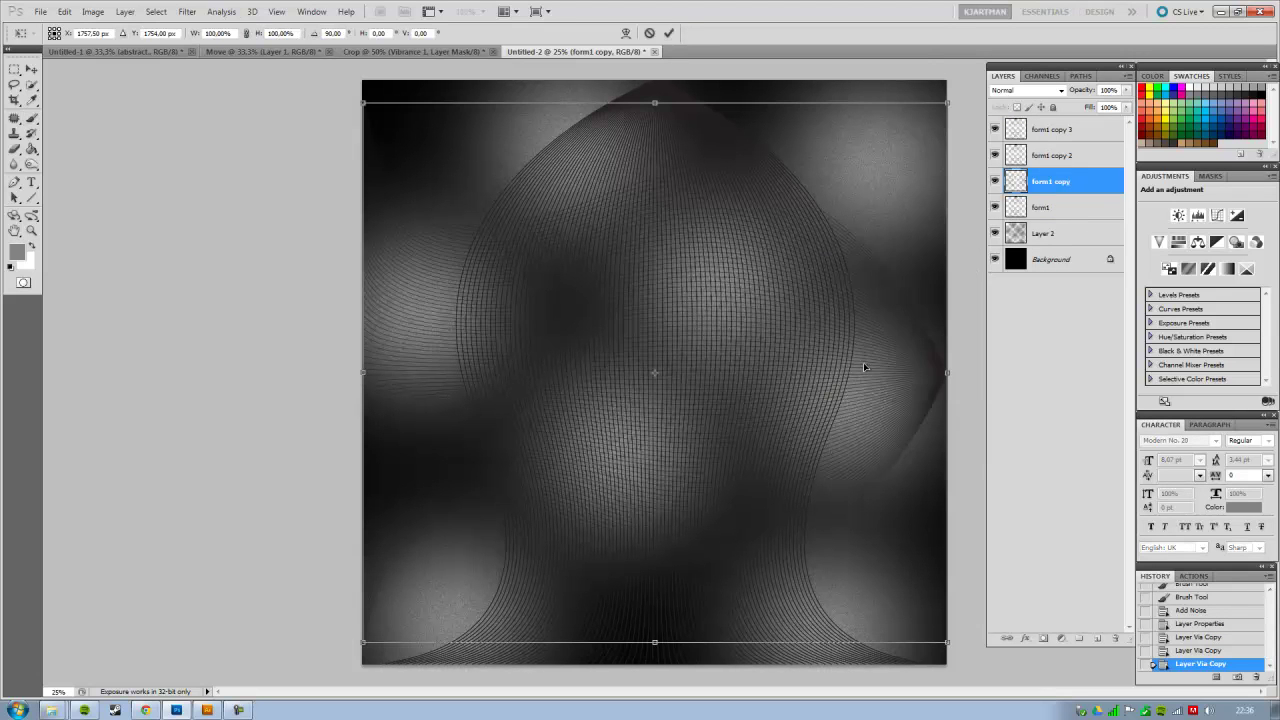
key("Return")
key("b")
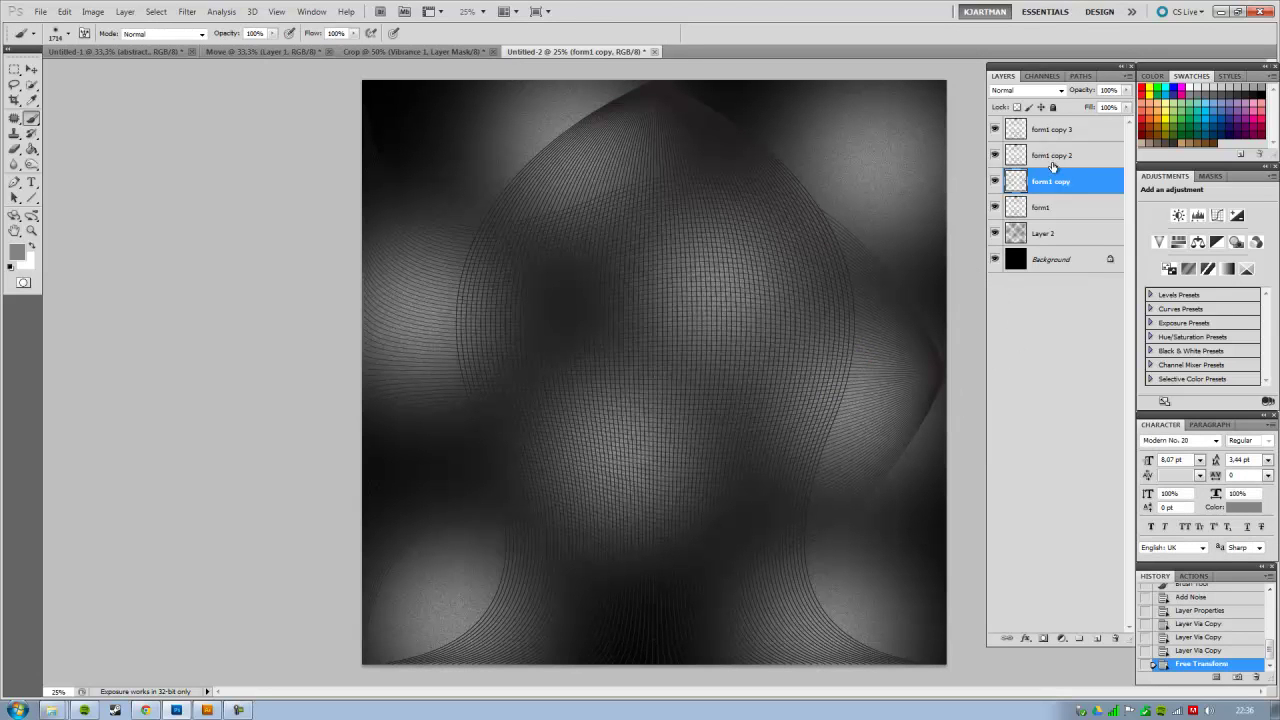
Rotate form1 copy 2 by 180° so it is upside down.
left_click(1057, 158)
key("ctrl+t")
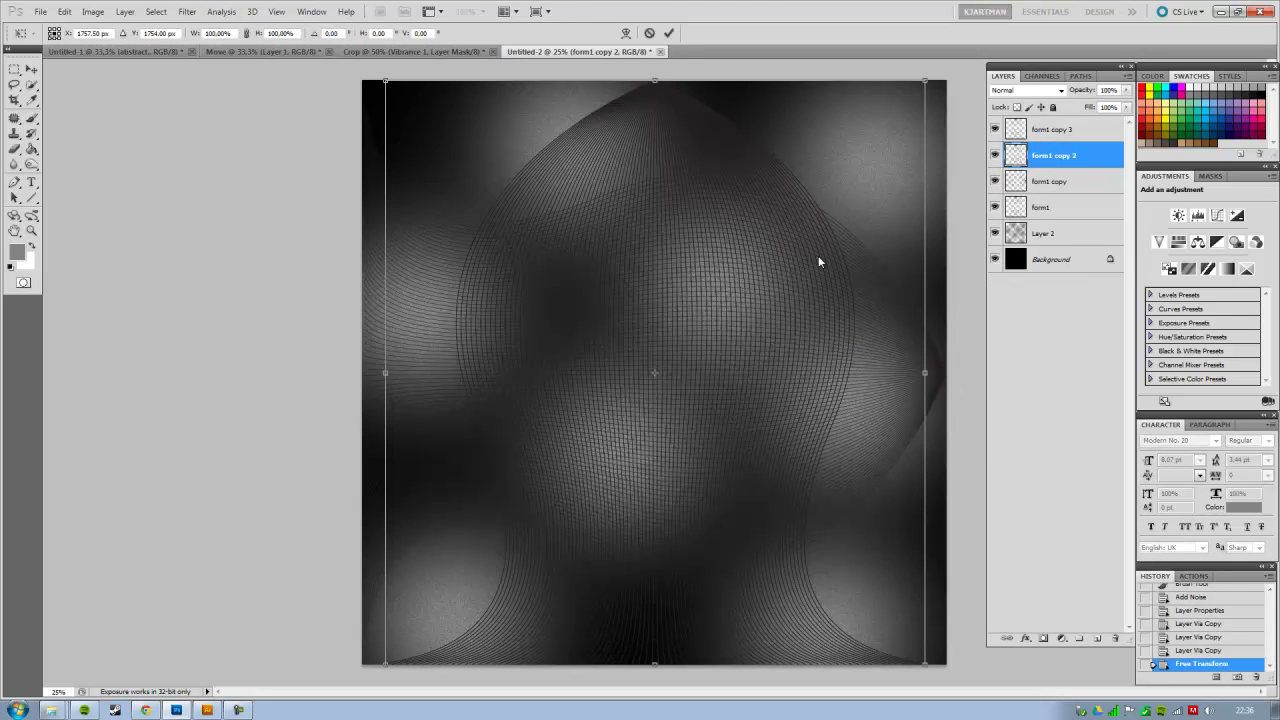
right_click(818, 259)
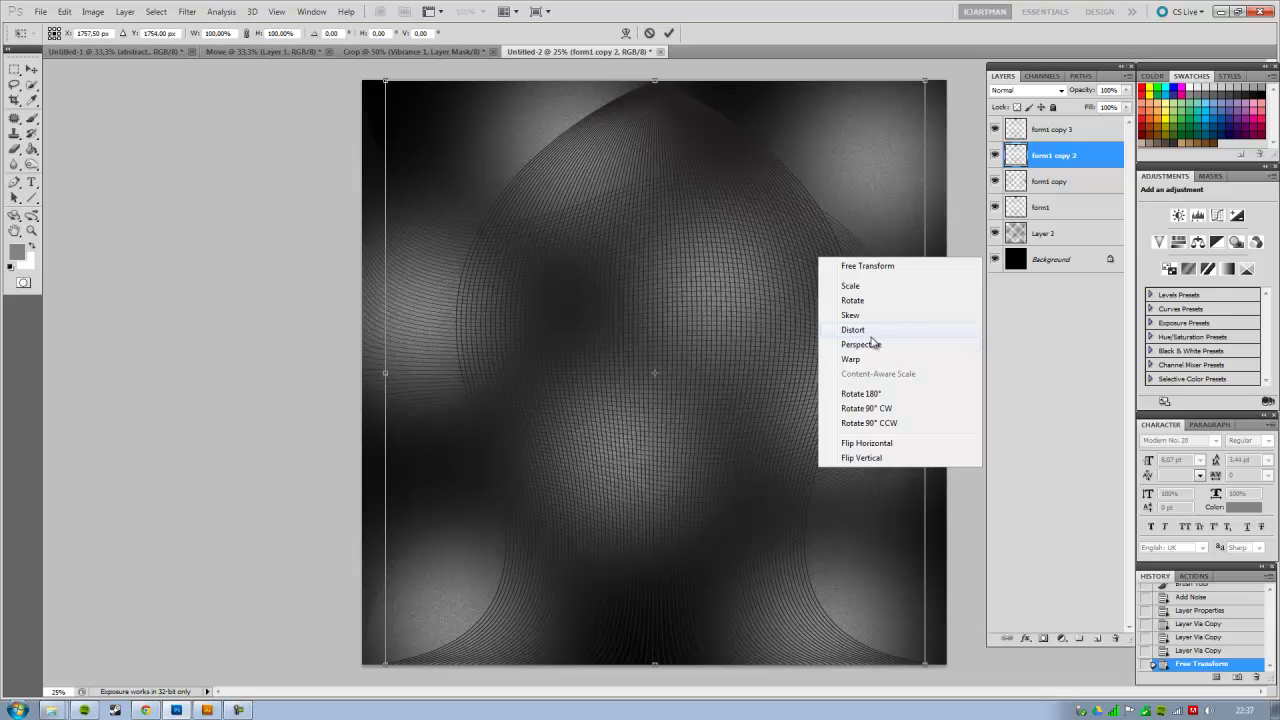
left_click(881, 395)
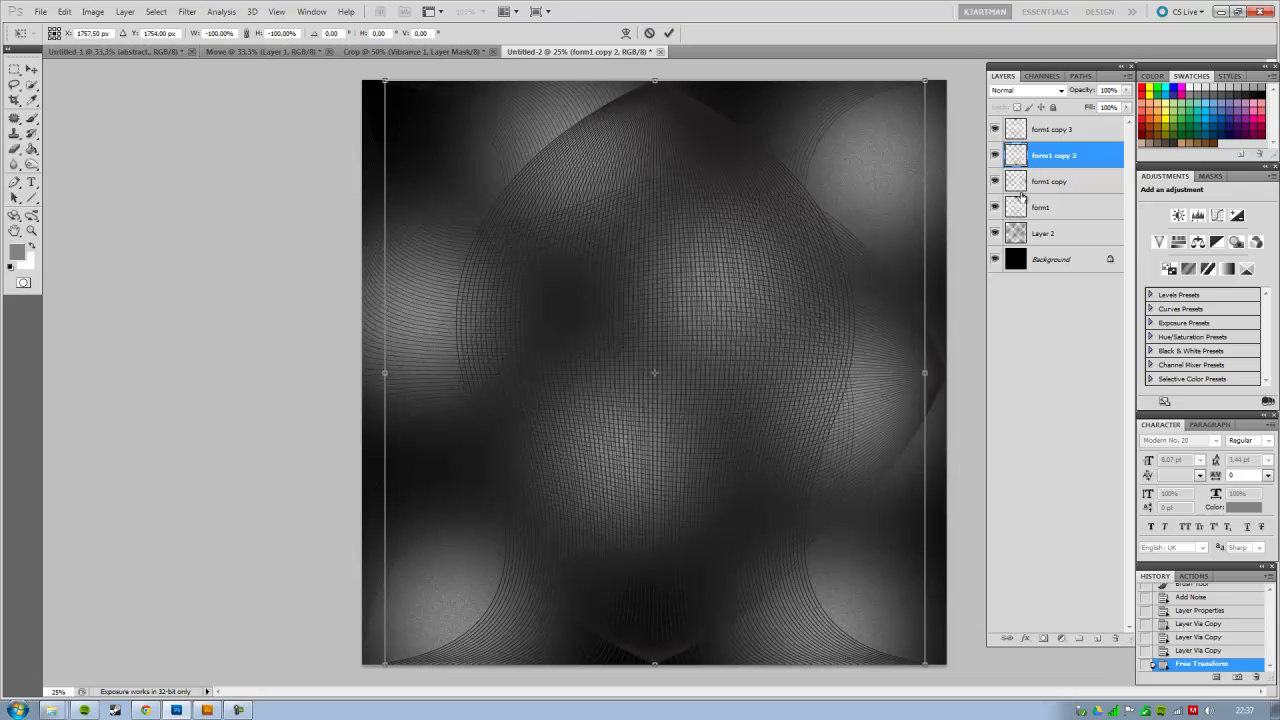
key("Return")
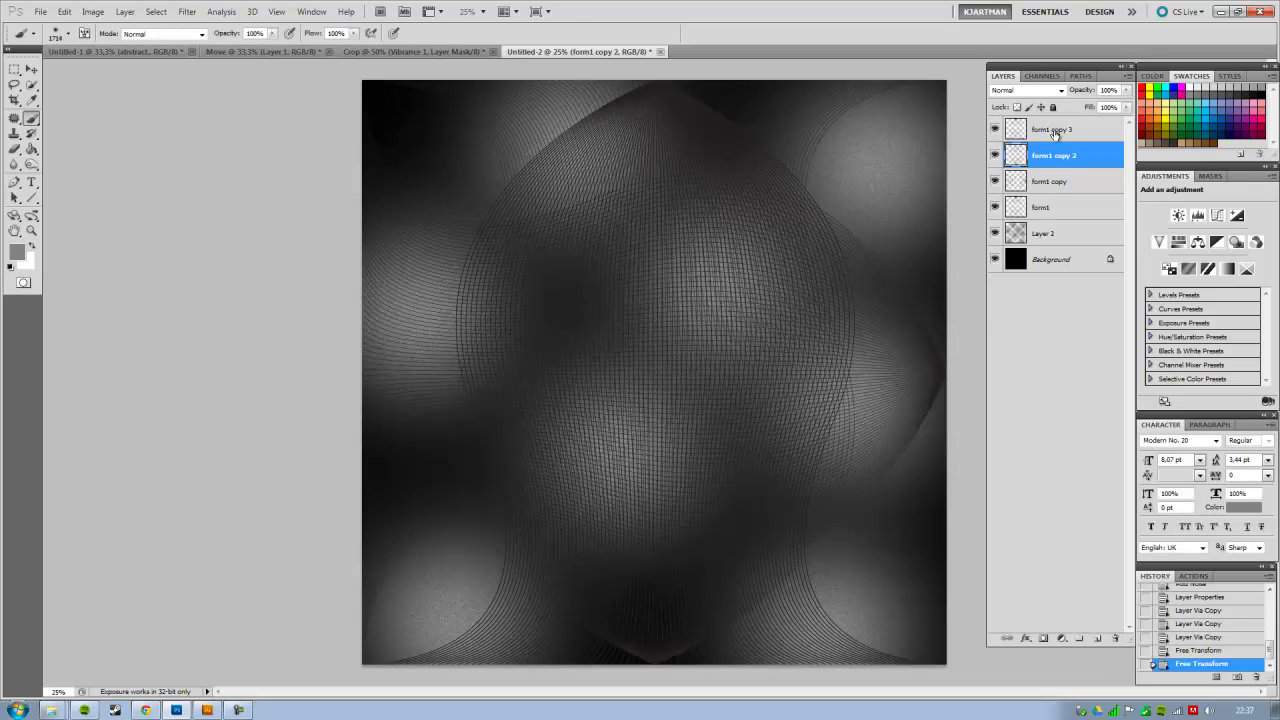
Begin freely rotating form1 copy 3 about a quarter turn.
left_click(1054, 134)
key("ctrl+t")
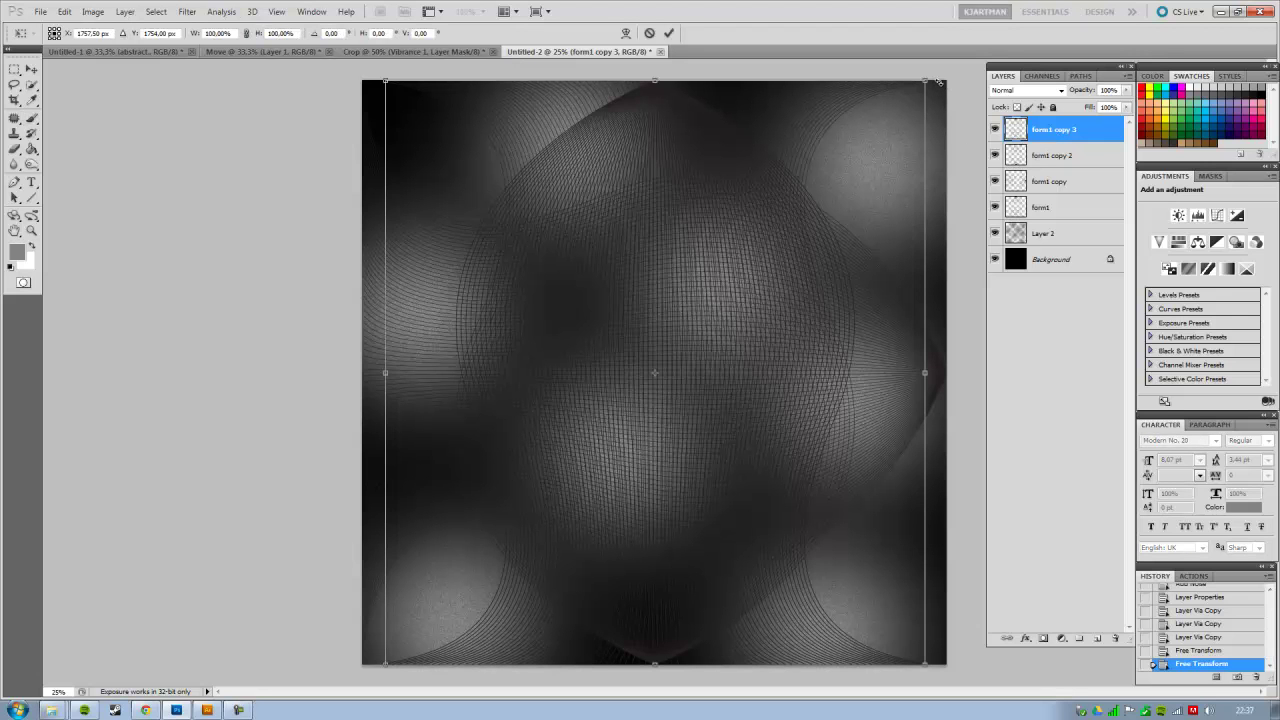
mouse_move(938, 76)
left_mouse_down()
mouse_move(912, 583)
mouse_move(480, 259)
mouse_move(508, 243)
left_mouse_up()
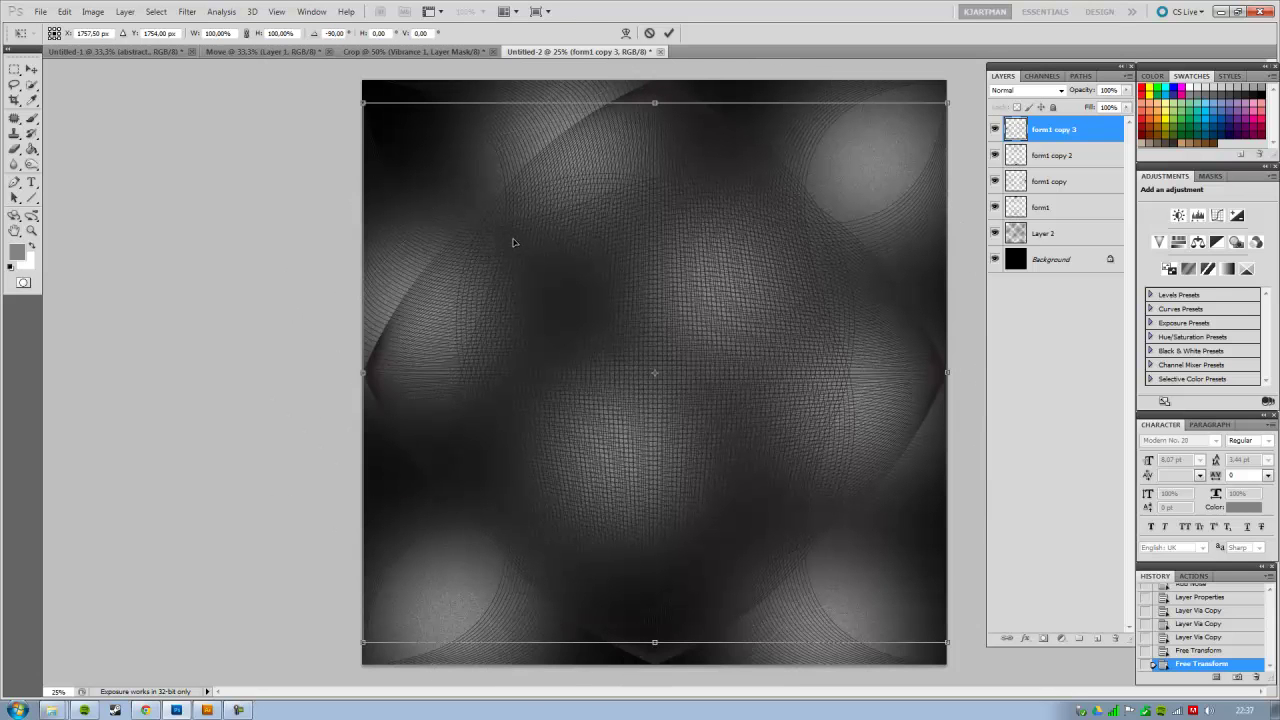
Commit the rotation on form1 copy 3 and zoom in to inspect the mesh lines.
key("Return")
key("b")
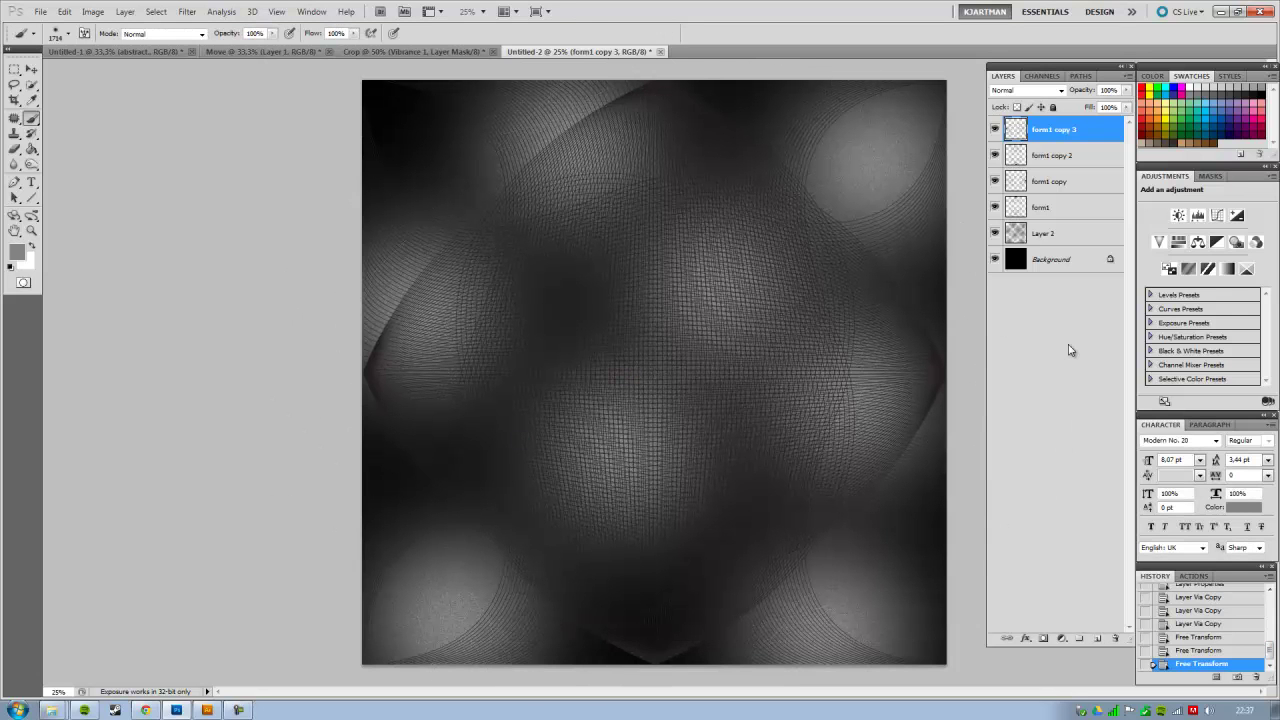
key("ctrl+plus")
key("ctrl+plus")
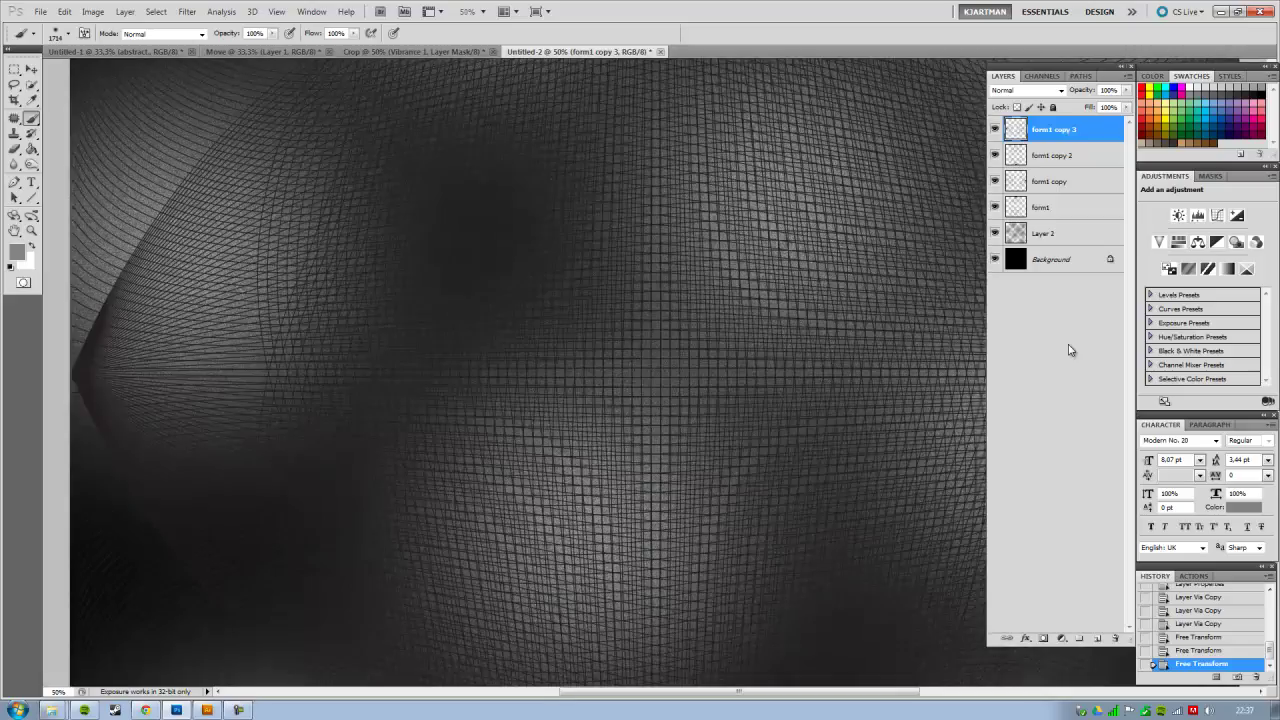
key("ctrl+plus")
key("ctrl+plus")
key("ctrl+plus")
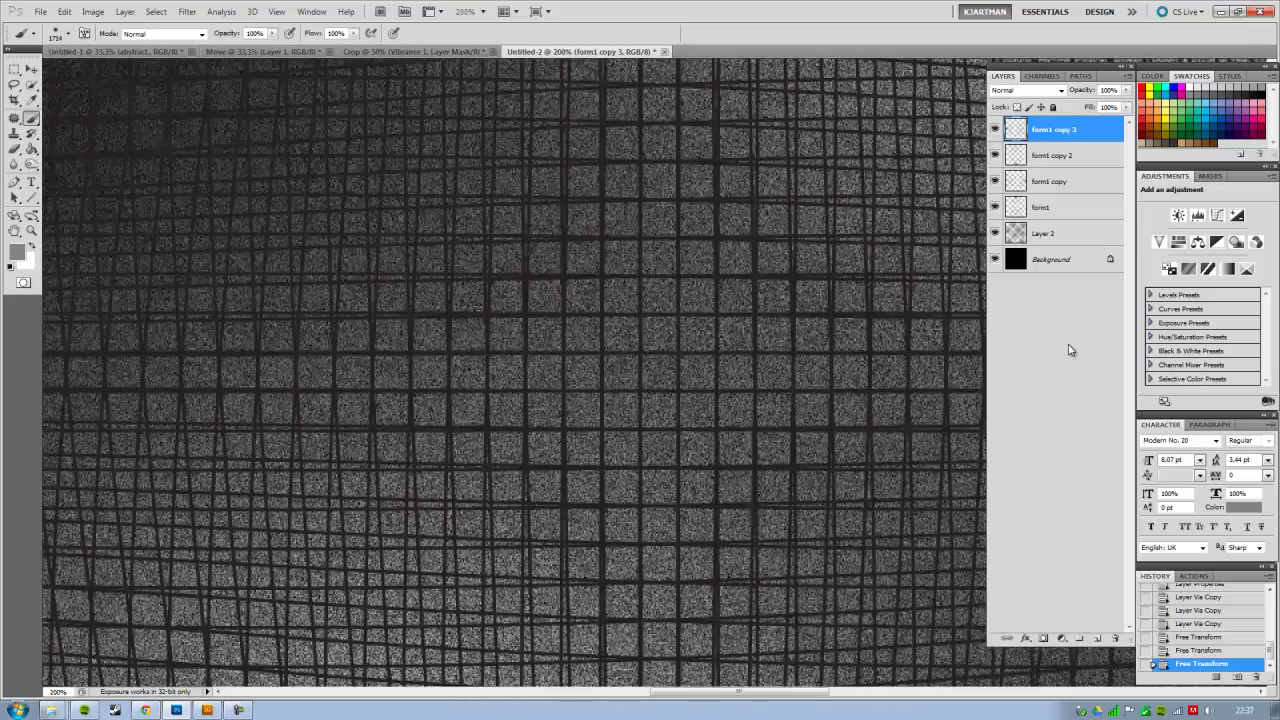
mouse_move(792, 226)
left_mouse_down()
mouse_move(609, 423)
mouse_move(589, 397)
mouse_move(503, 431)
mouse_move(532, 463)
mouse_move(686, 446)
mouse_move(654, 560)
mouse_move(591, 411)
mouse_move(656, 196)
mouse_move(546, 414)
mouse_move(677, 491)
mouse_move(577, 457)
left_mouse_up()
key("ctrl+0")
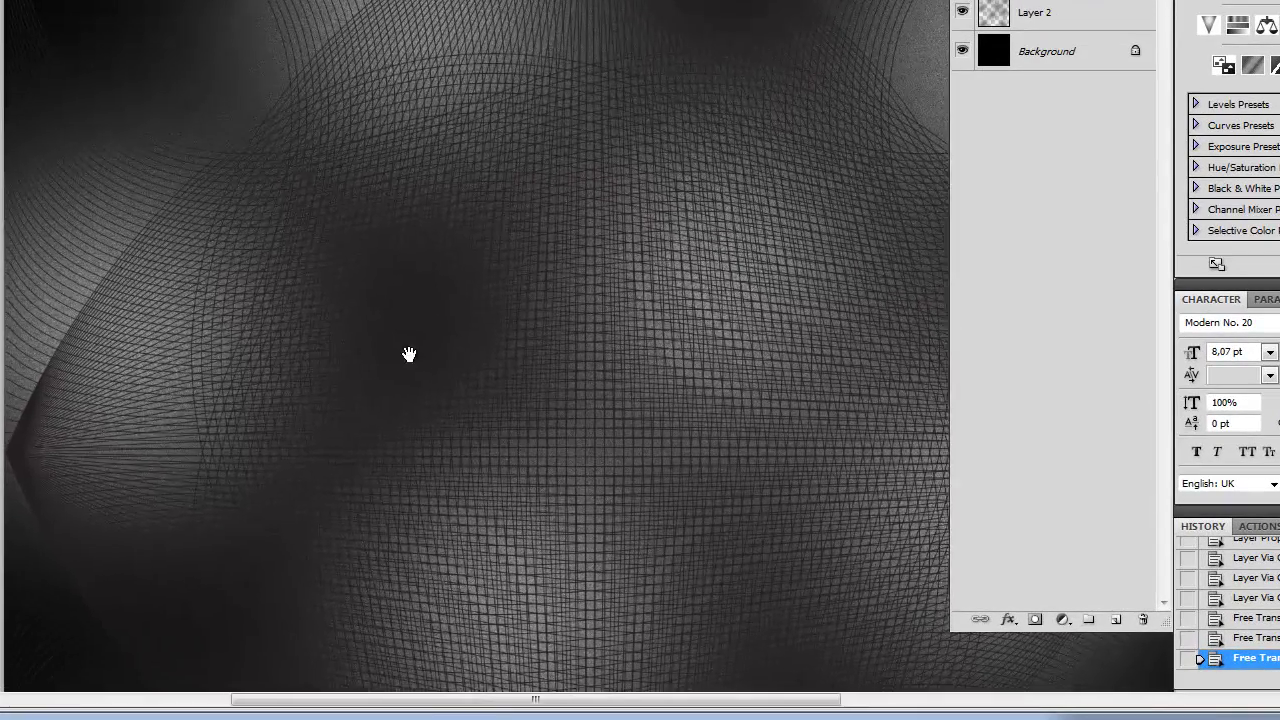
mouse_move(409, 354)
left_mouse_down()
mouse_move(57, 177)
mouse_move(183, 200)
left_mouse_up()
key("b")
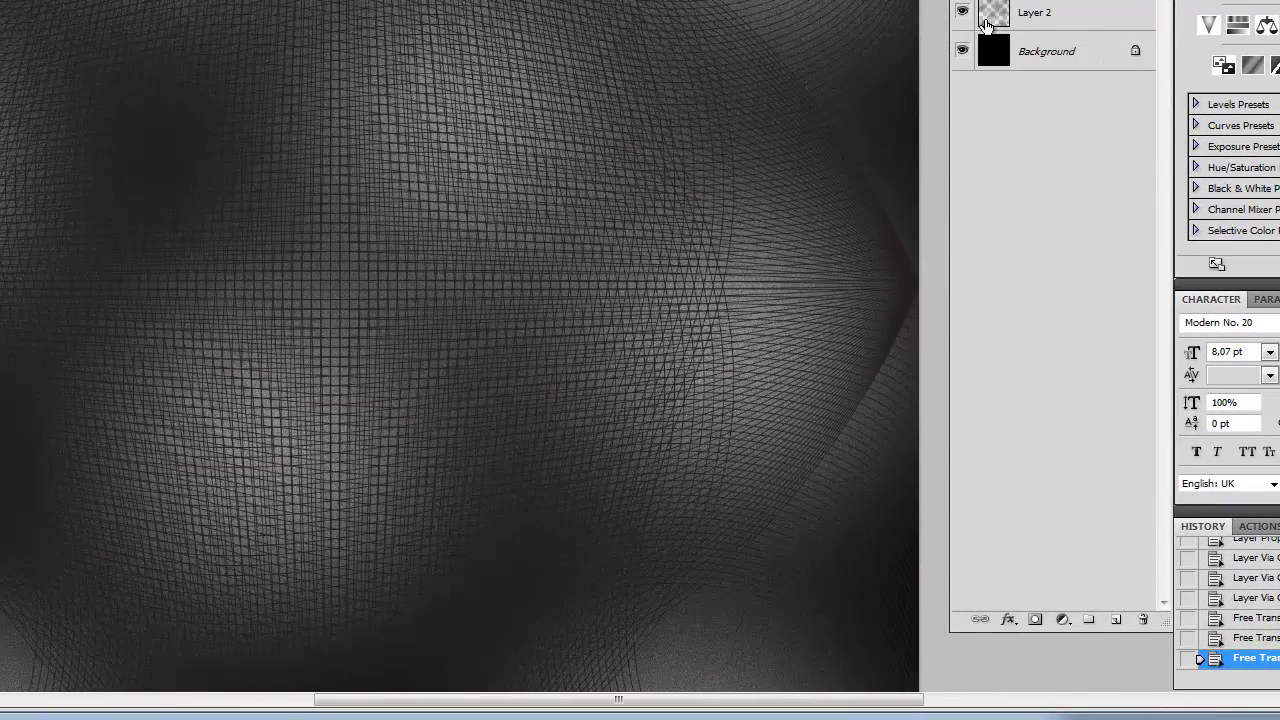
Toggle the black Background to check the mesh, then add a new empty Layer 3 on top.
left_click(962, 52)
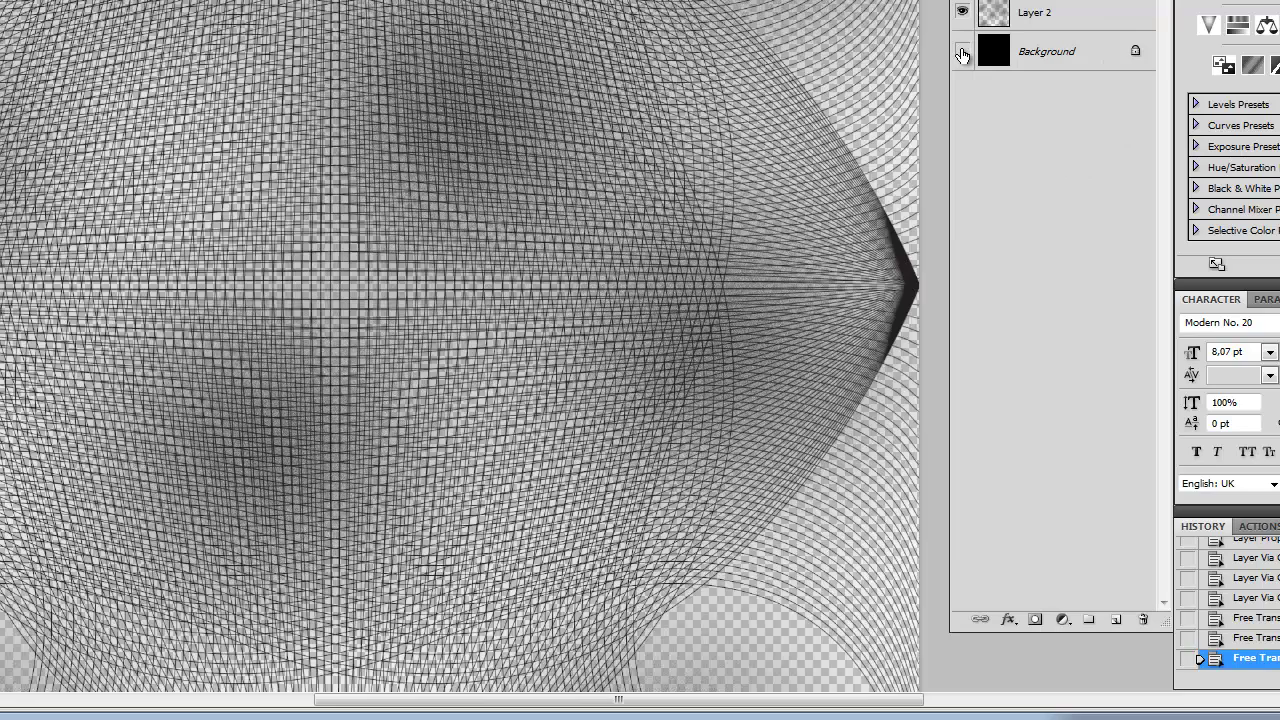
left_click(962, 52)
left_click(1064, 52)
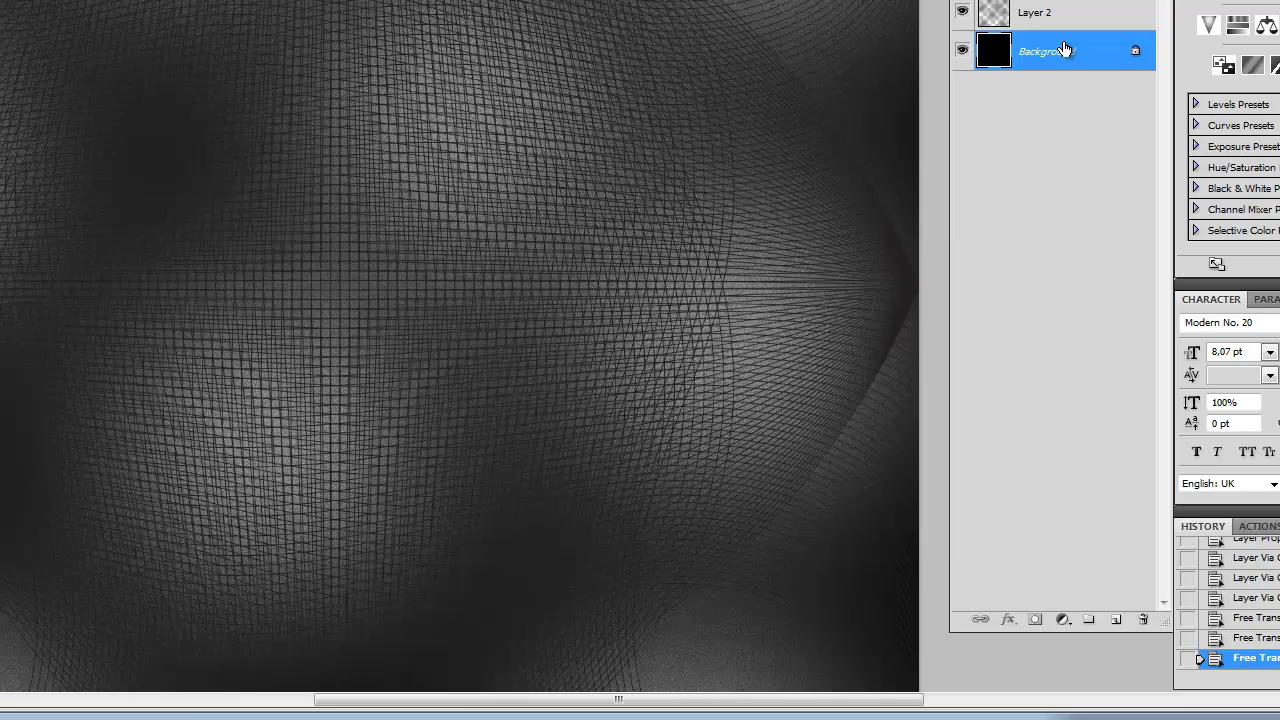
mouse_move(634, 131)
left_mouse_down()
mouse_move(646, 271)
mouse_move(543, 160)
left_mouse_up()
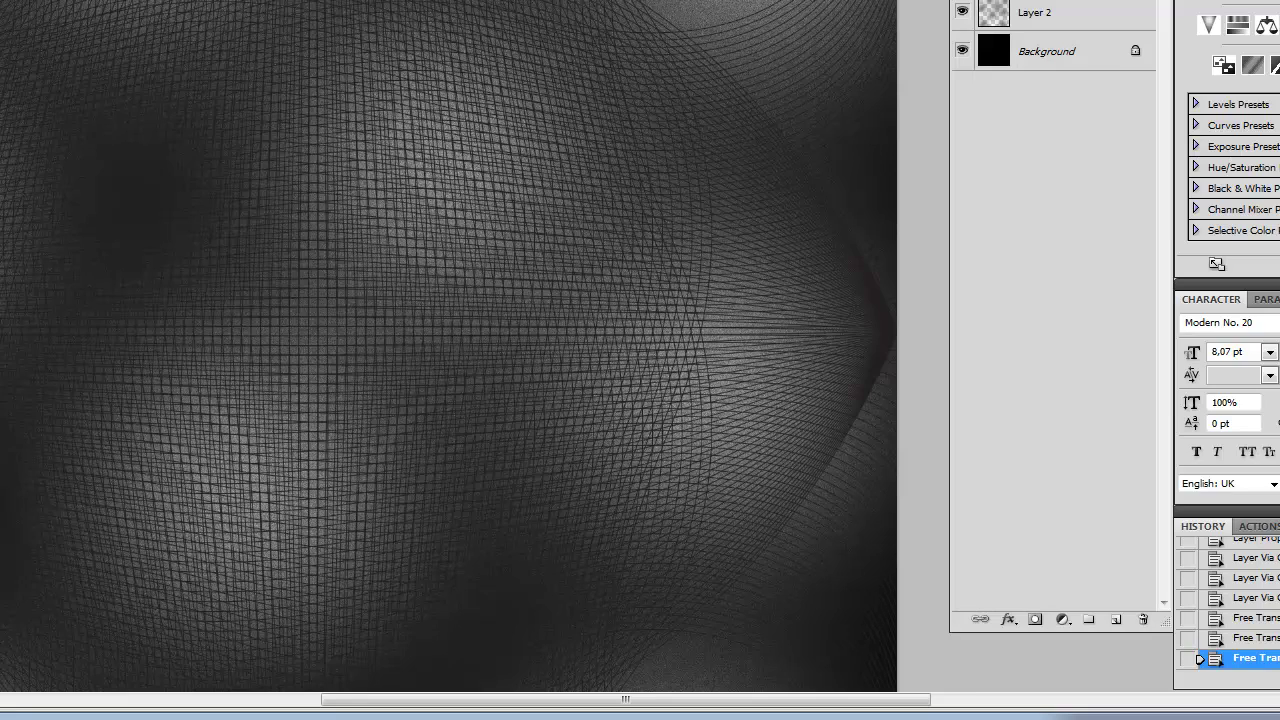
left_click(1116, 619)
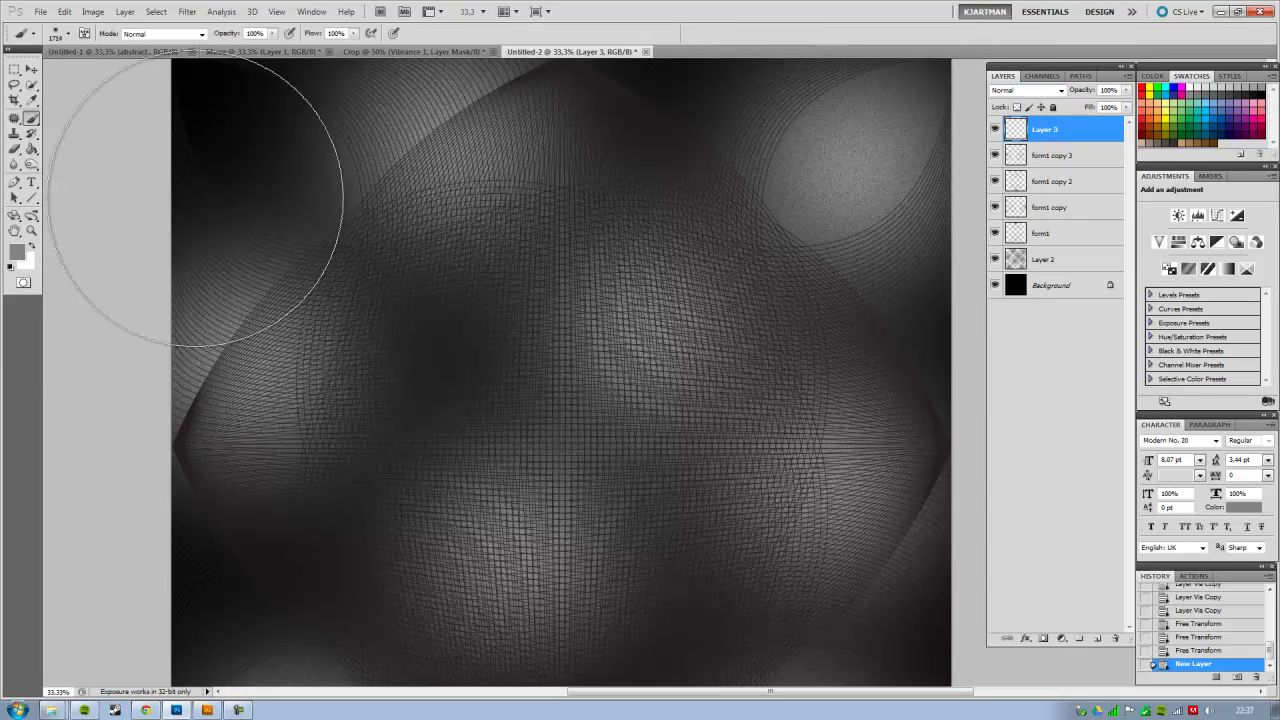
Set the foreground colour to bright green and rename Layer 3 to grønn.
left_click(17, 252)
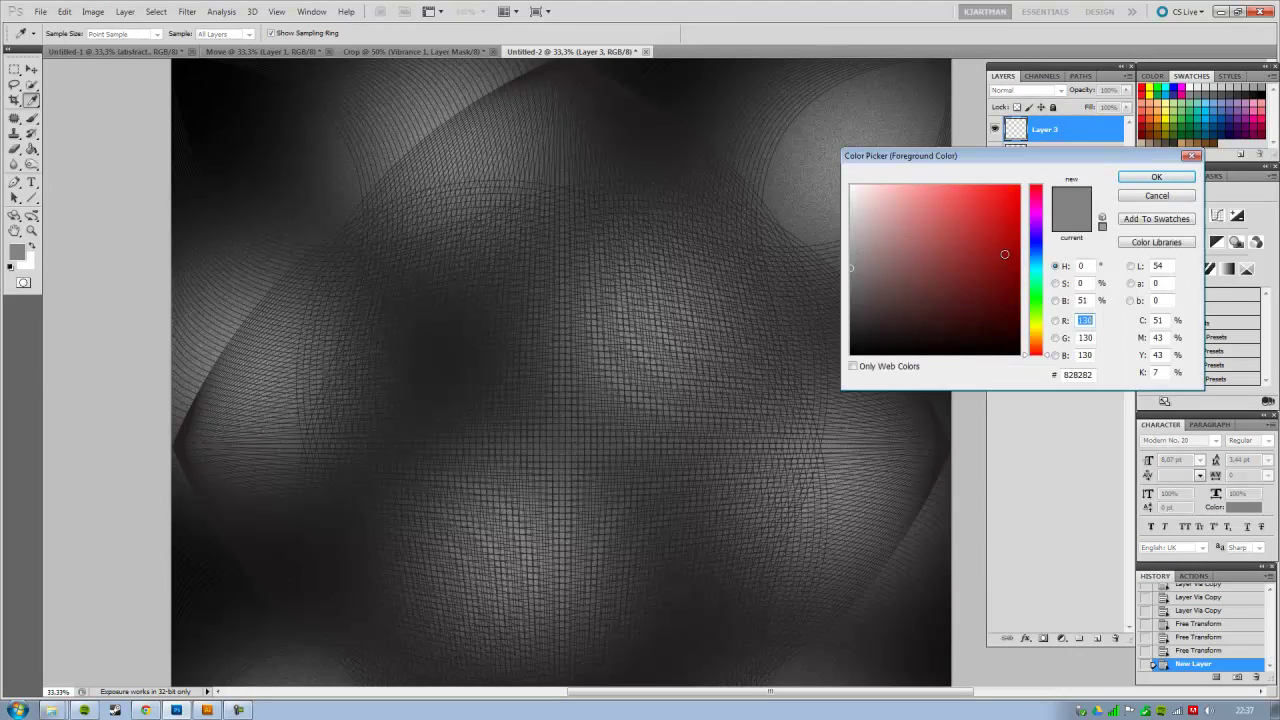
left_click_drag(1036, 265, 1036, 305)
left_click(983, 203)
left_click(1155, 177)
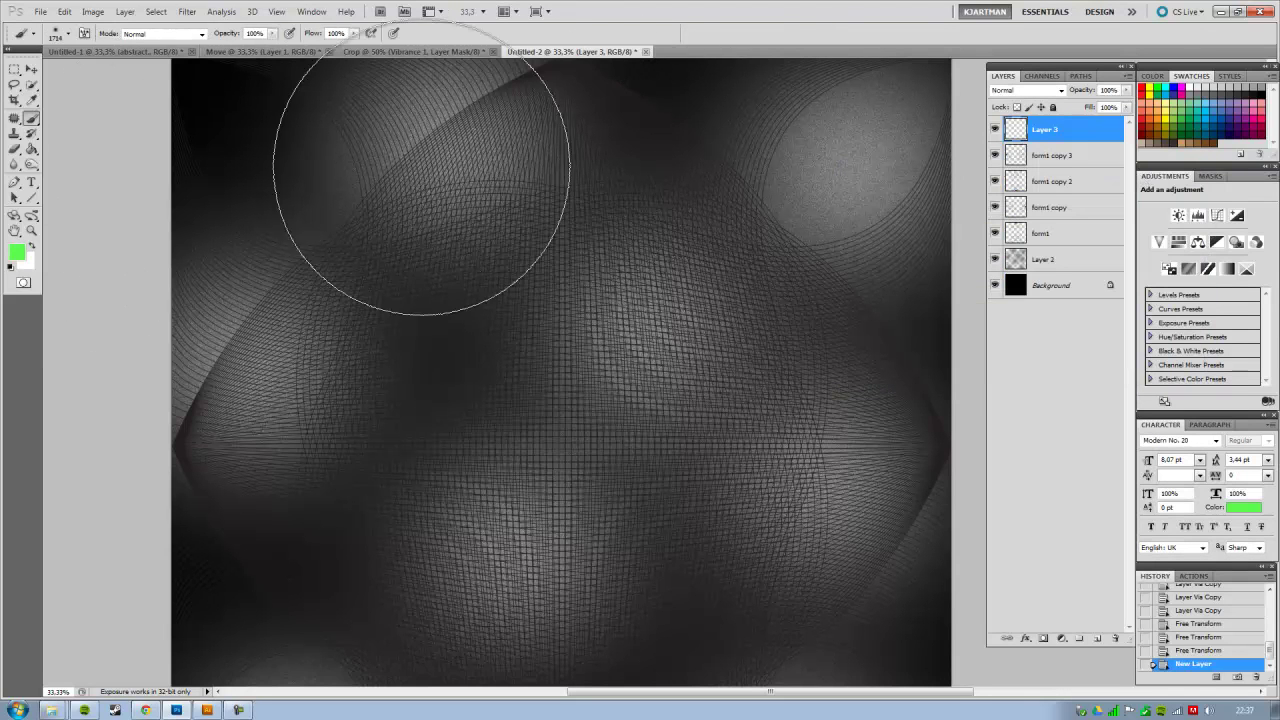
double_click(1041, 131)
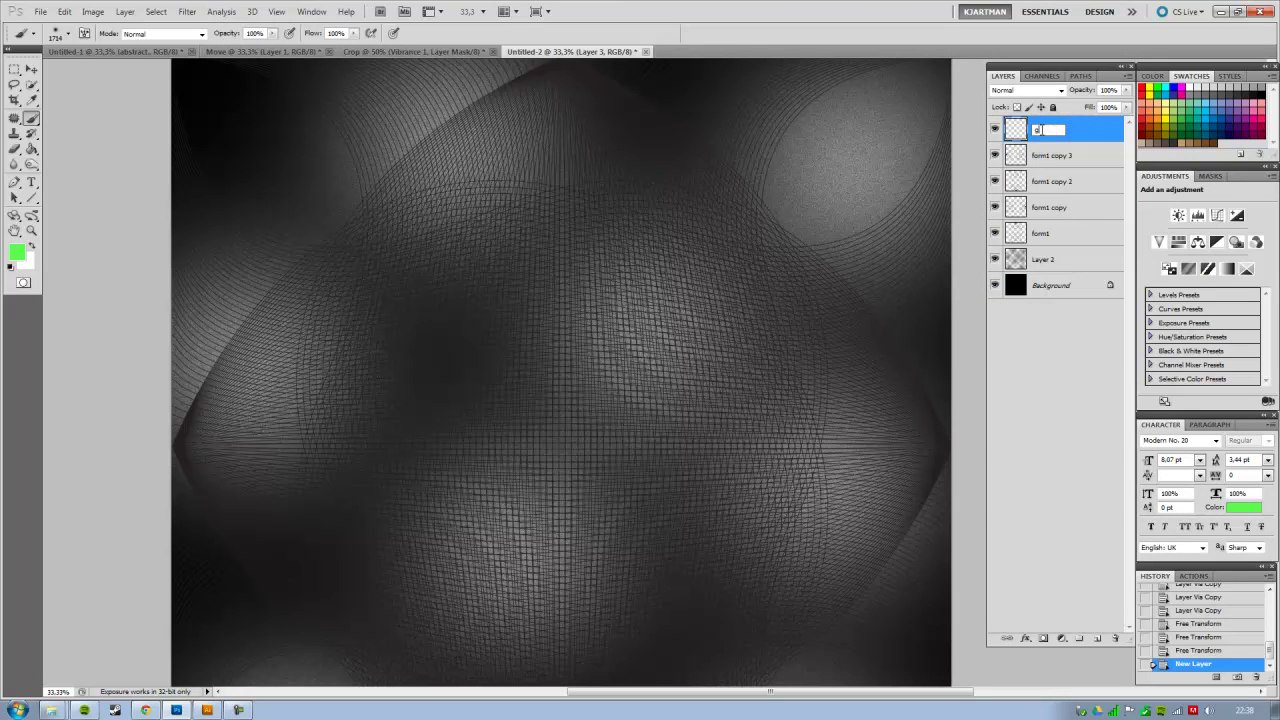
type("grønn")
key("Return")
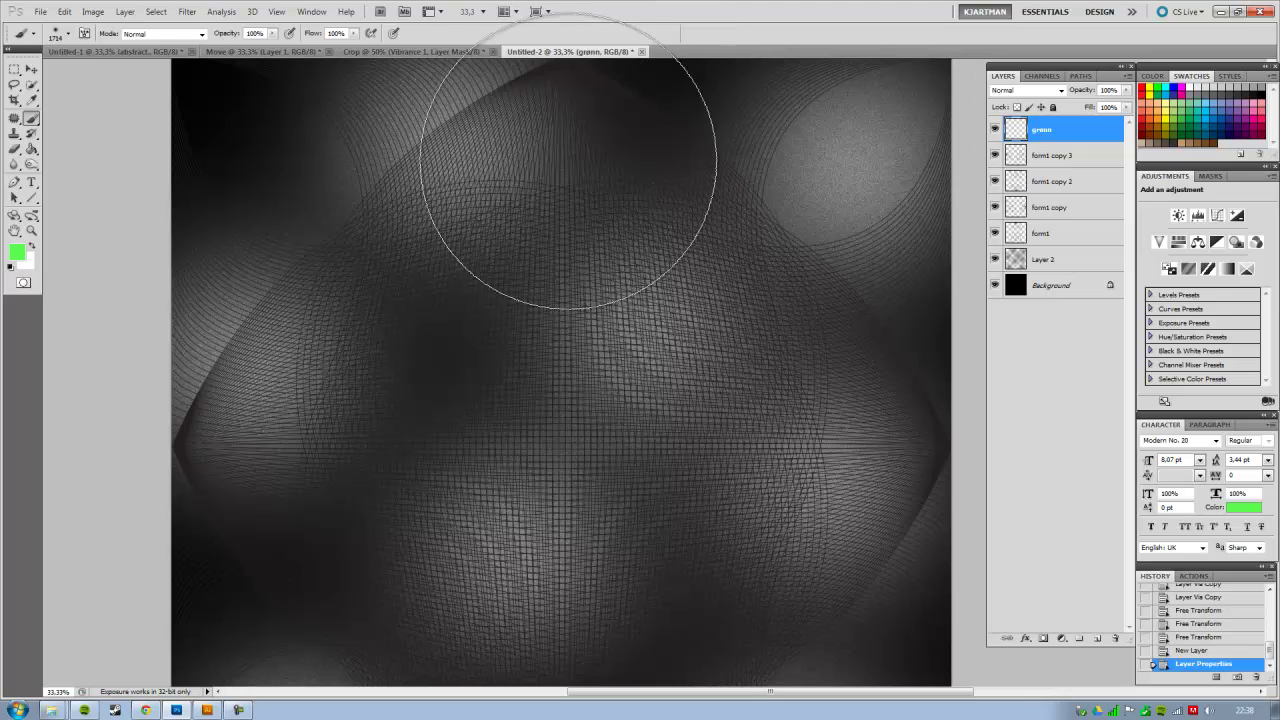
Paint a 2186 px soft green glow at the top-centre and set the layer to Dissolve.
right_click(578, 210)
left_click_drag(716, 238, 718, 236)
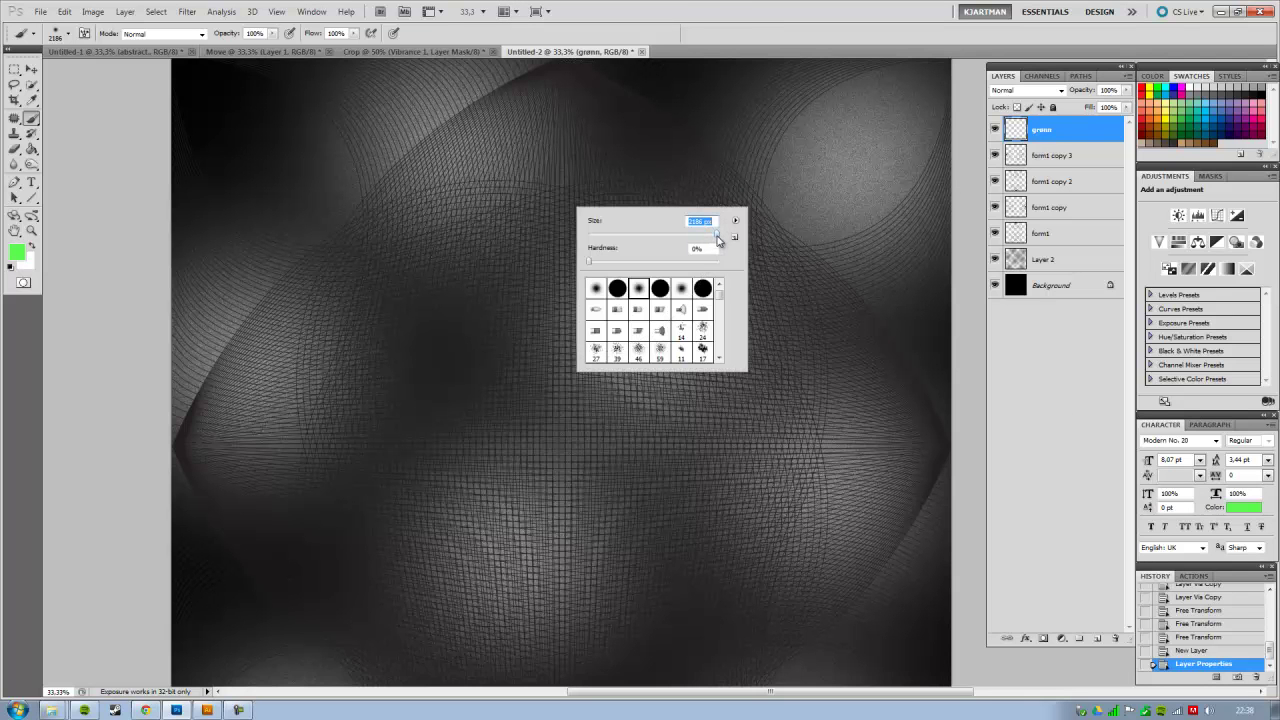
key("Return")
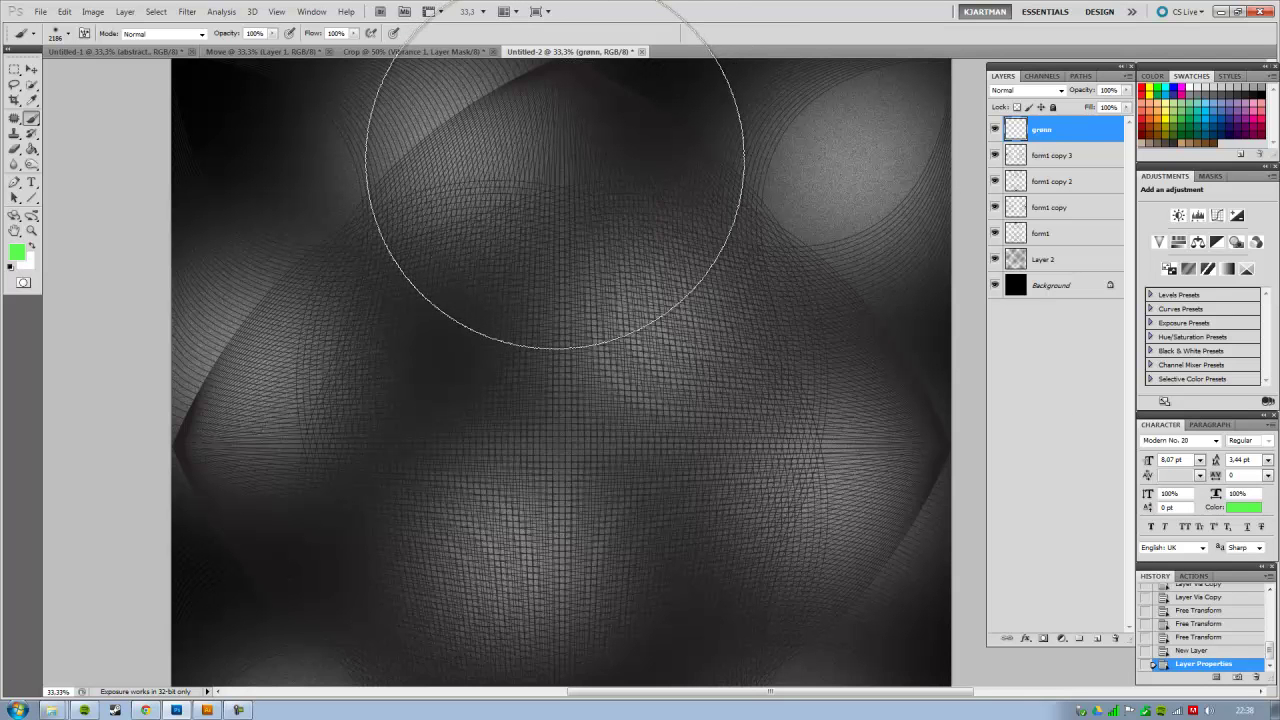
left_click(560, 86)
left_click(557, 51)
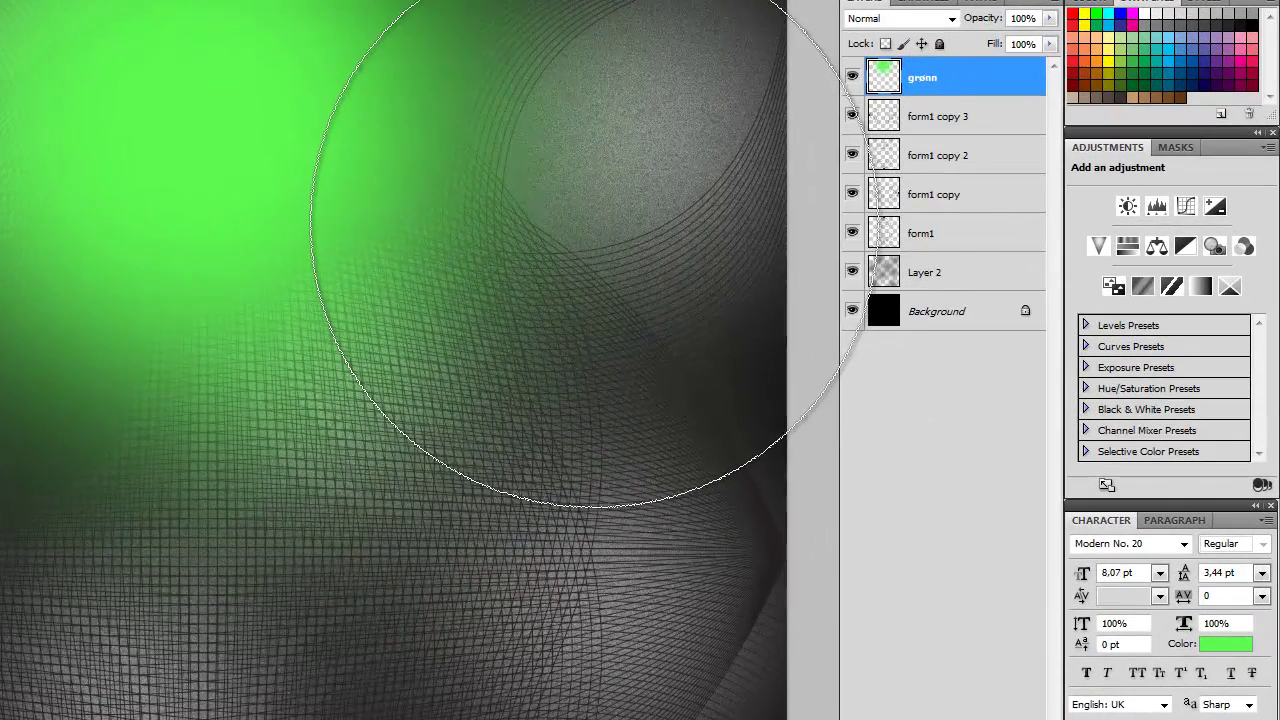
left_click(912, 24)
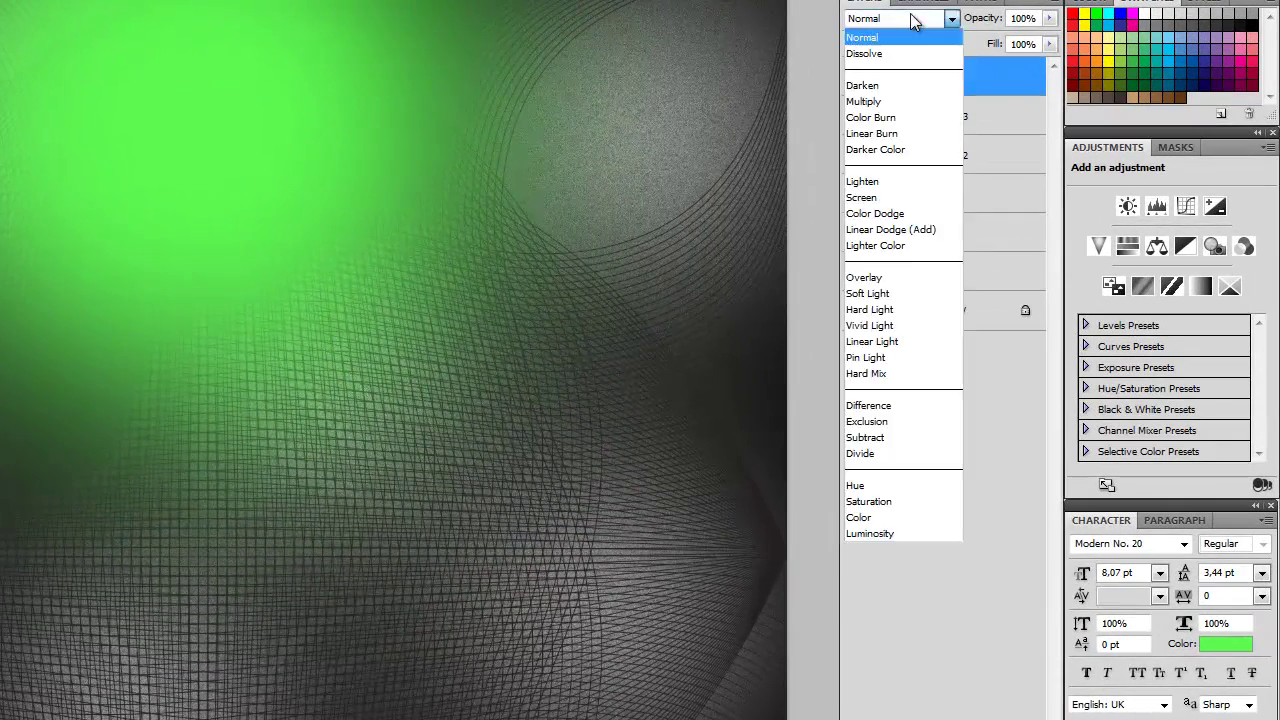
left_click(889, 53)
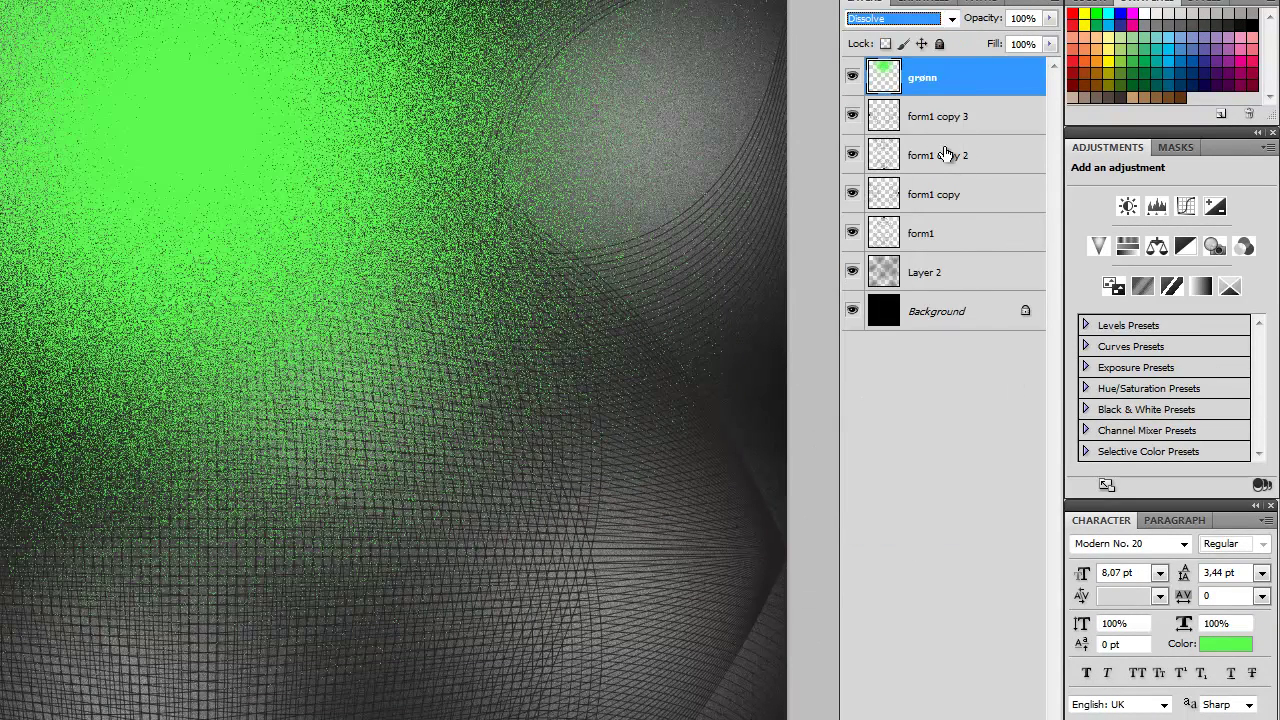
Add an empty layer below grønn and merge the two to bake in the Dissolve speckles.
key("ctrl+shift+alt+n")
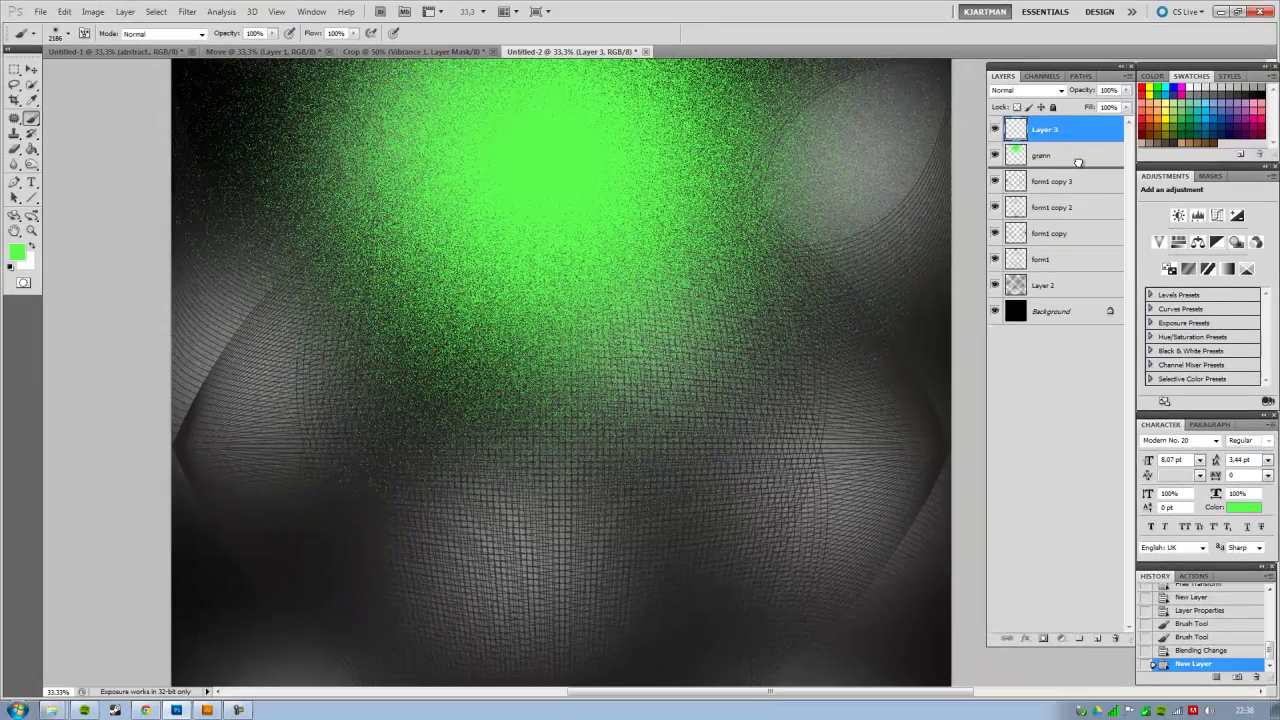
left_click_drag(979, 116, 979, 134)
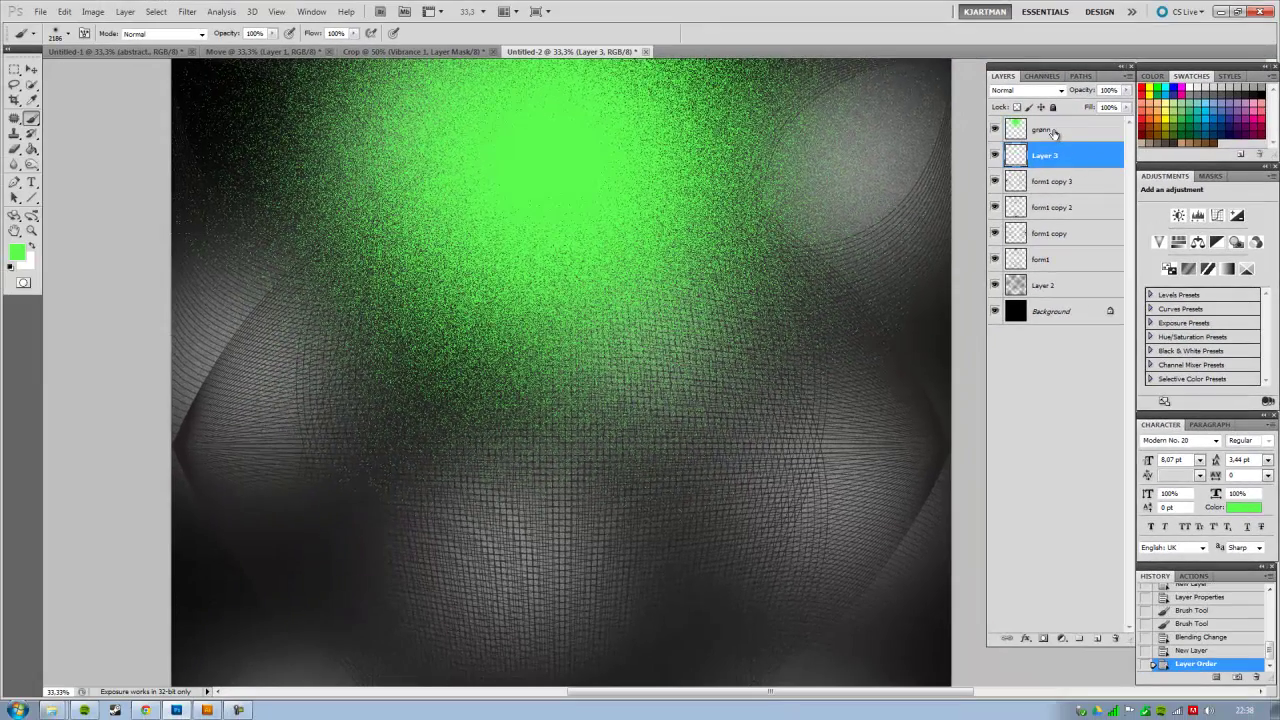
left_click(1054, 133)
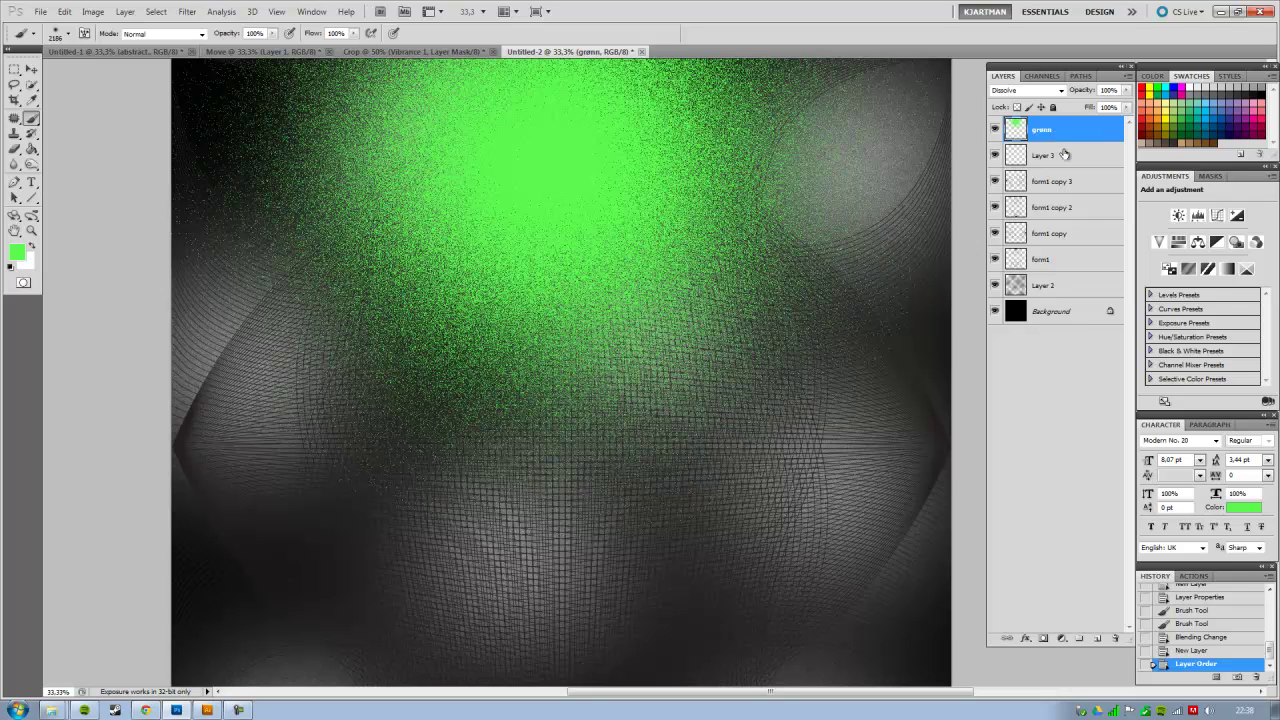
left_click(1063, 155, "shift")
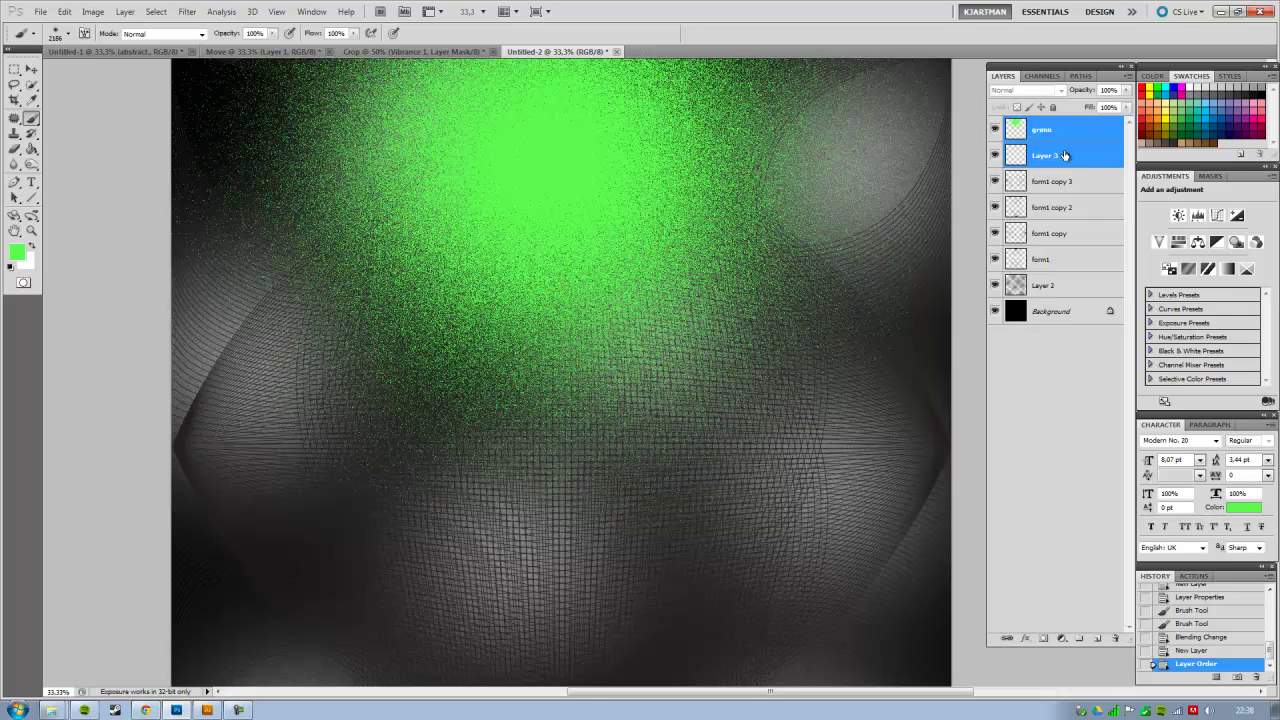
left_click(1127, 78)
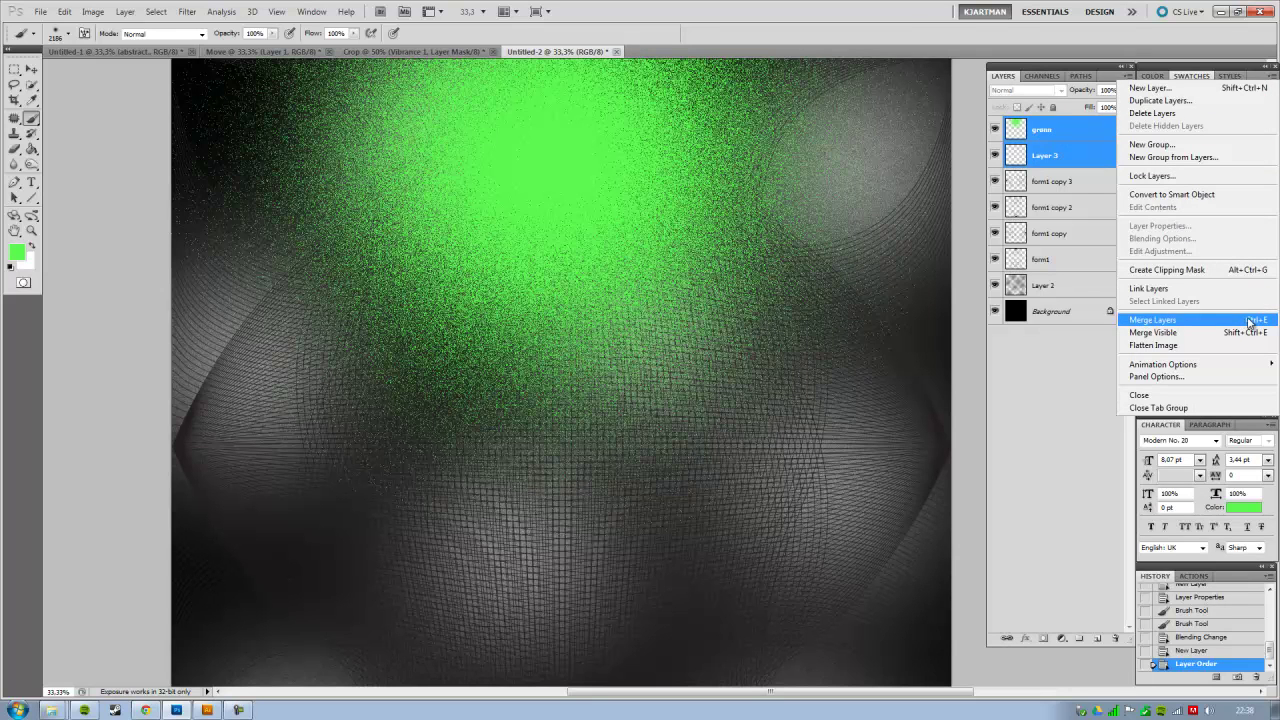
left_click(1212, 322)
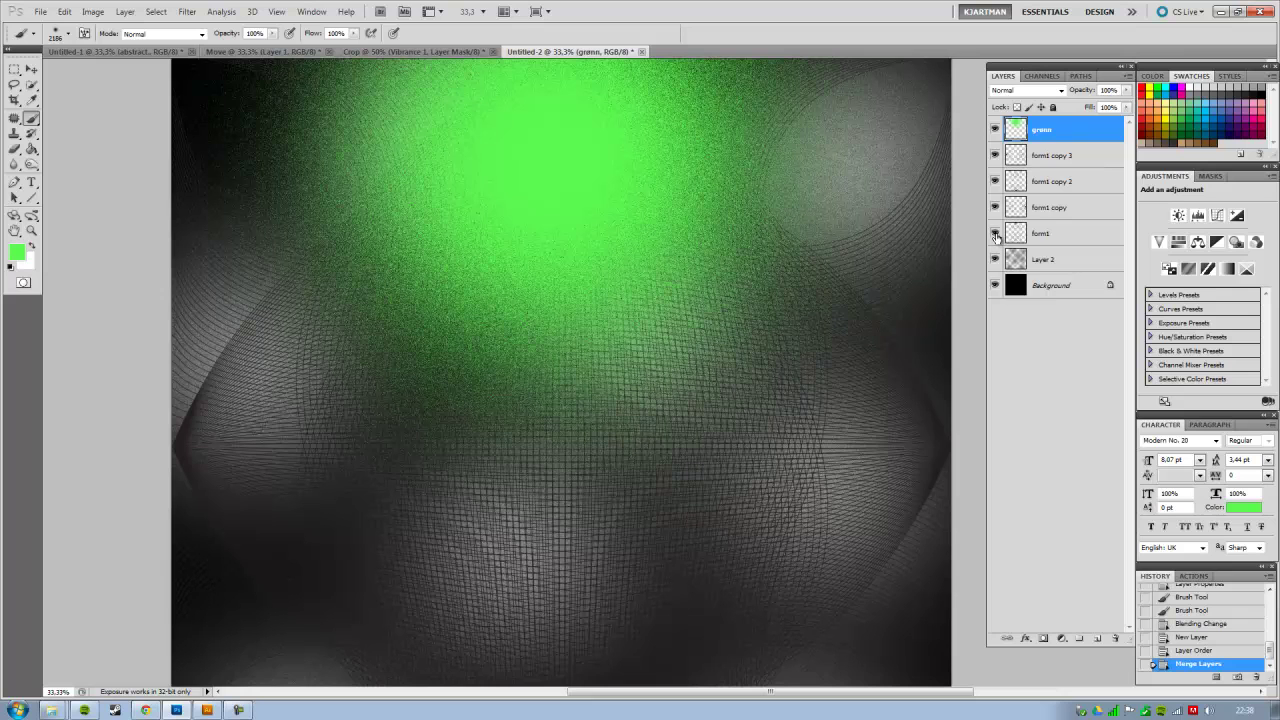
Check the form1 layer's lines, then load form1's mesh shape as a selection.
left_click(1052, 235)
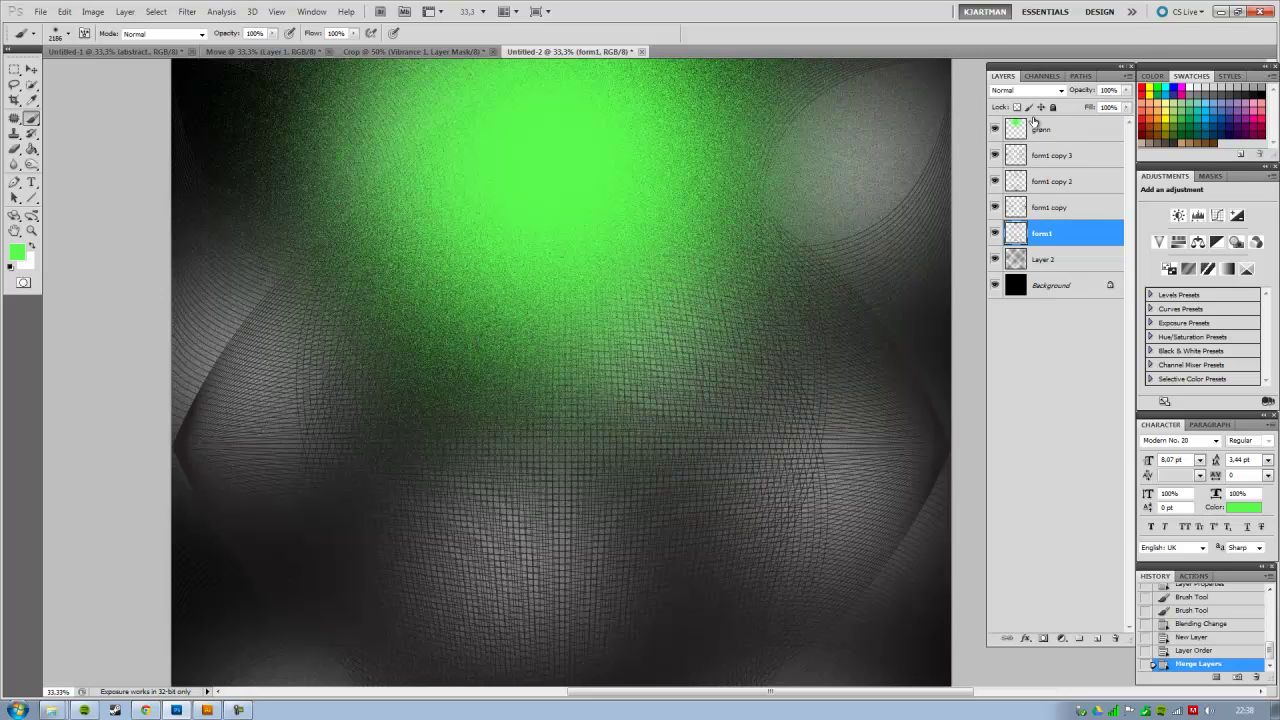
left_click(1050, 129)
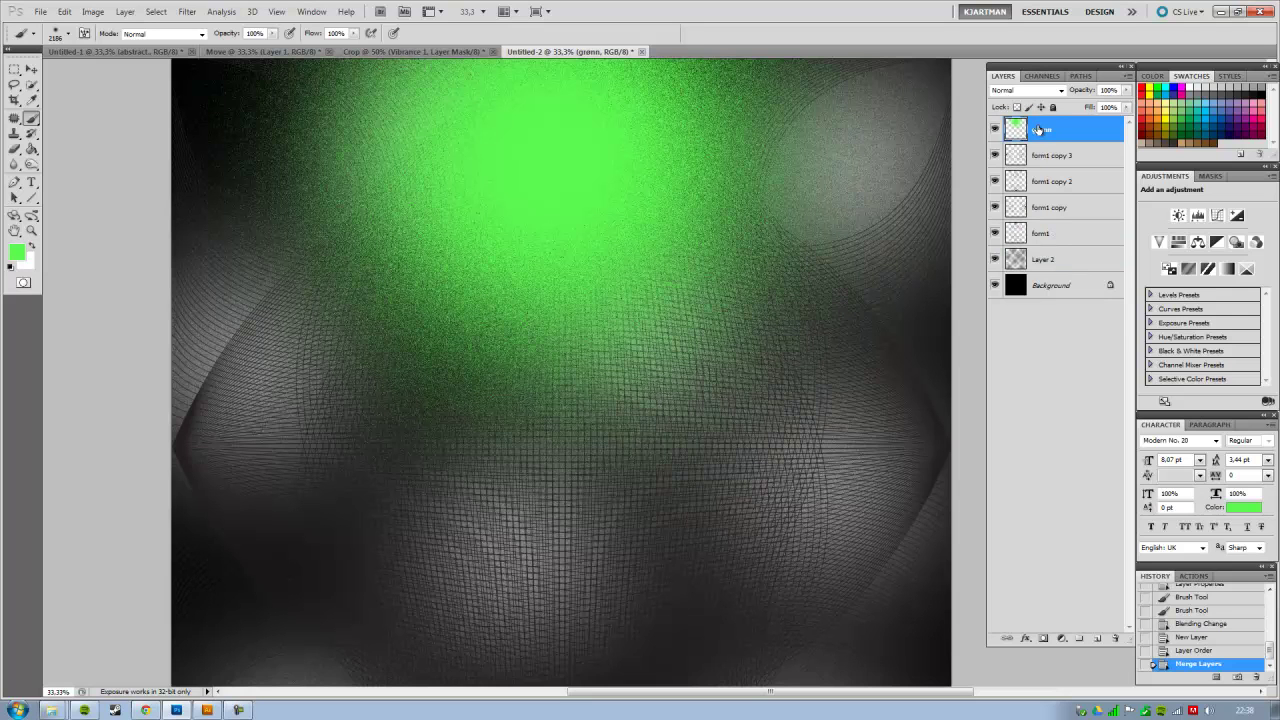
left_click(995, 234)
left_click(1045, 236)
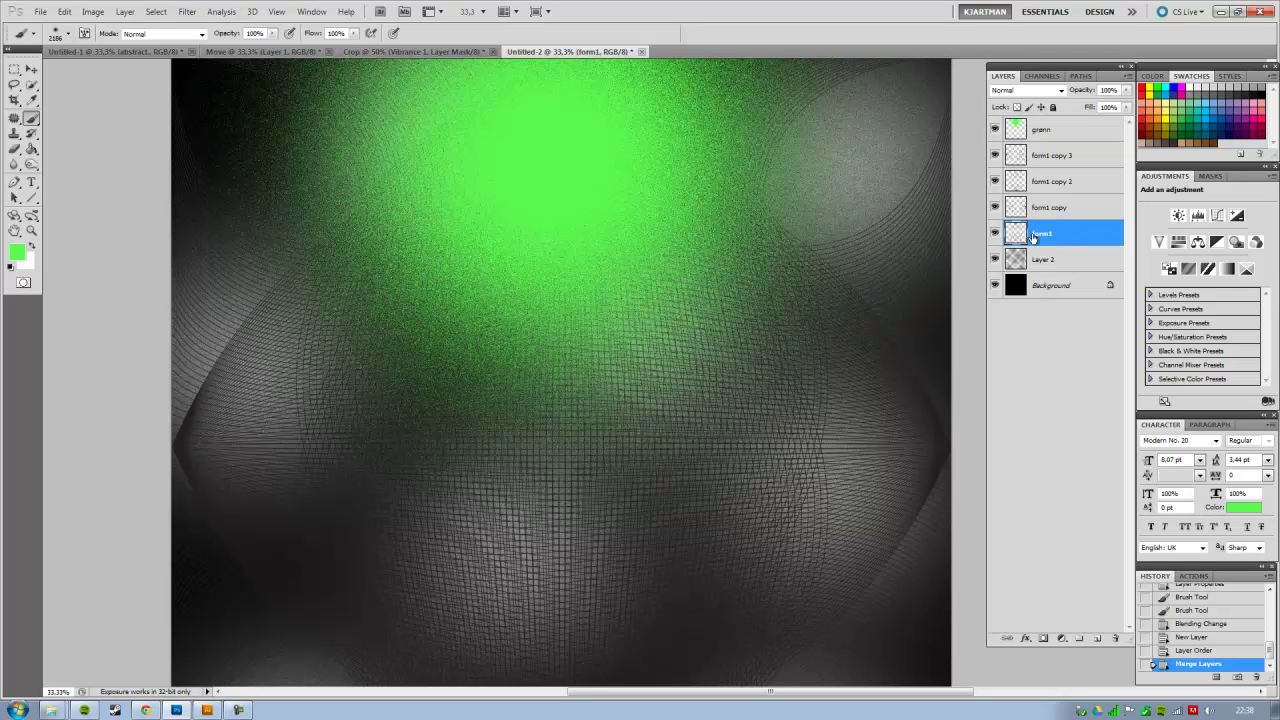
left_click(1045, 129)
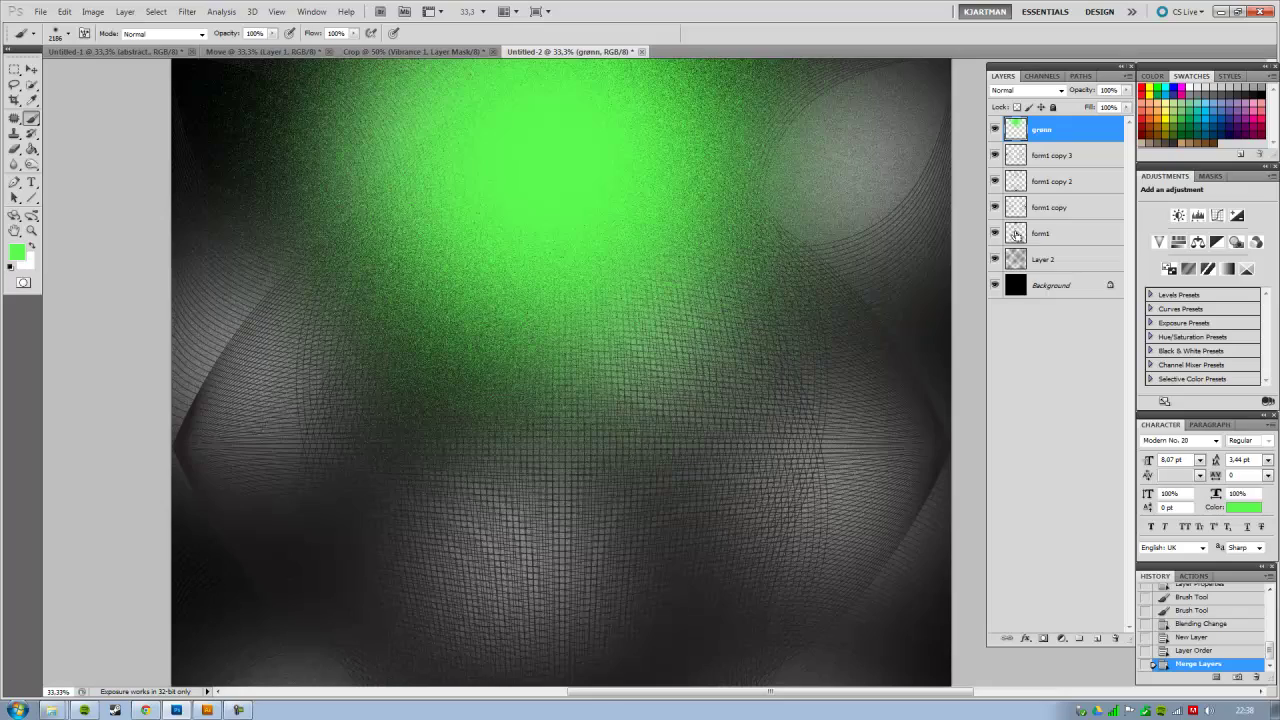
left_click(1016, 234, "ctrl")
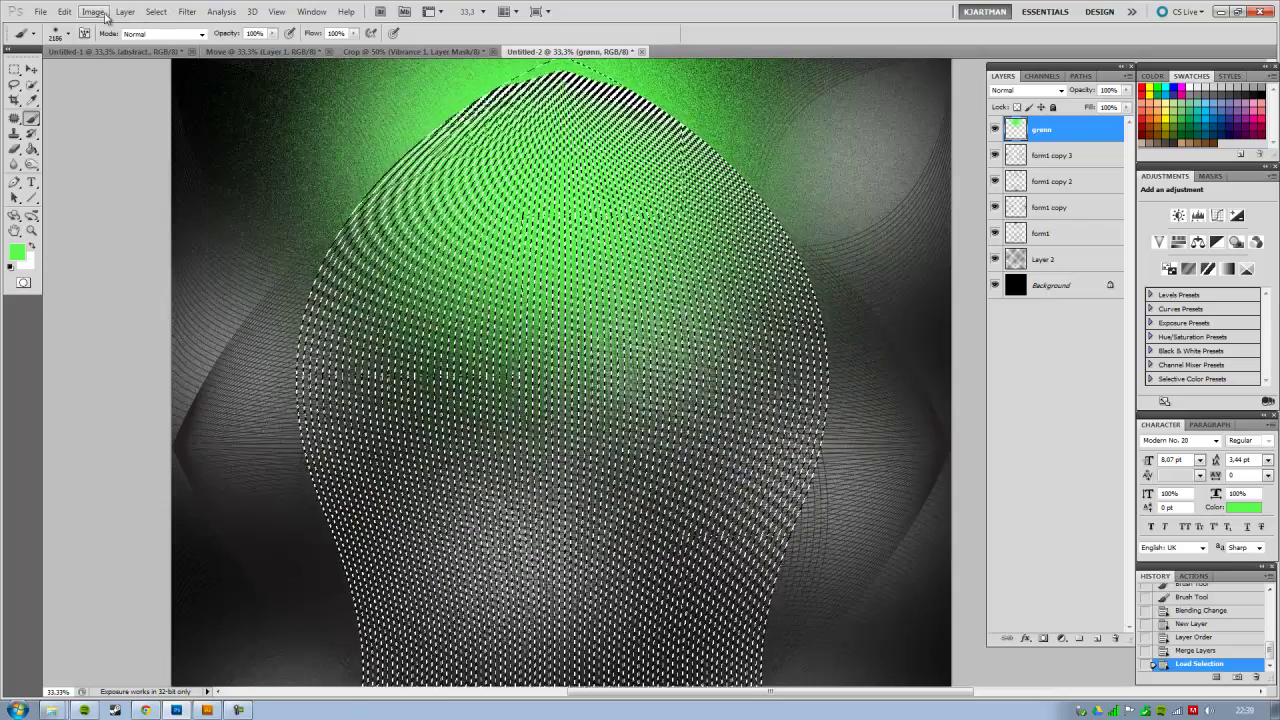
Invert the form1 selection, delete the green outside the mesh lines, and deselect.
left_click(156, 14)
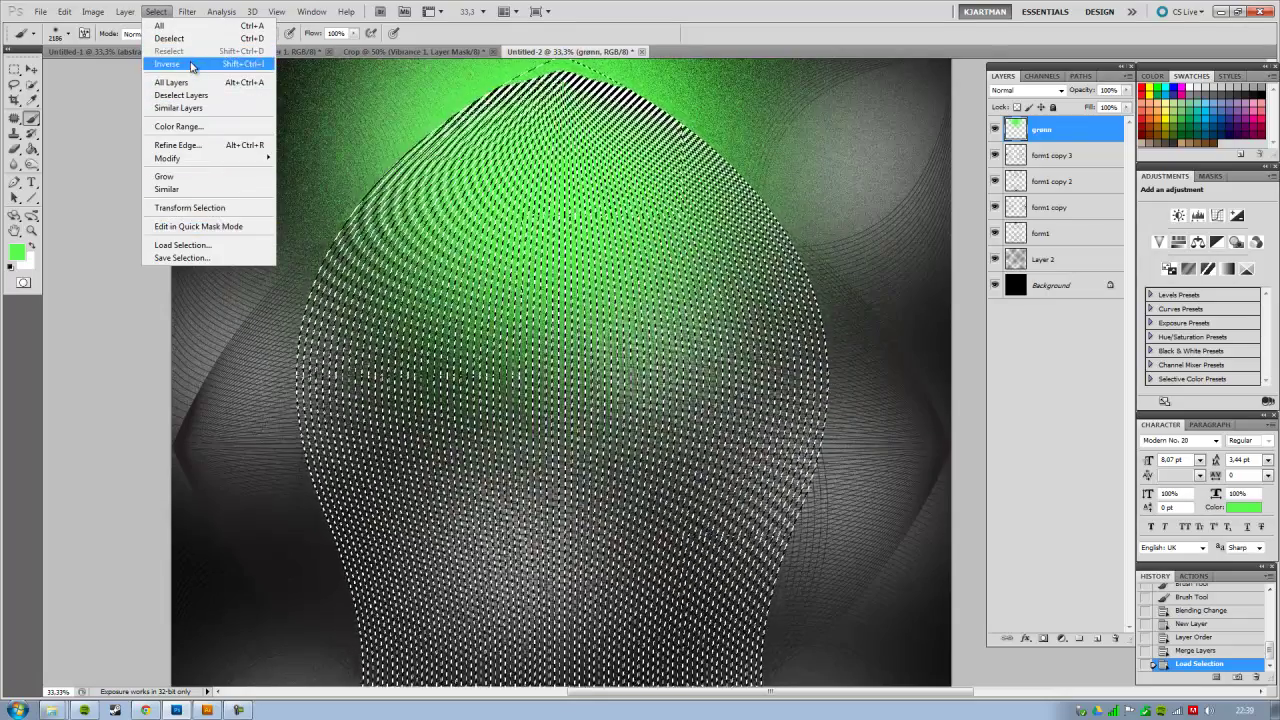
left_click(251, 65)
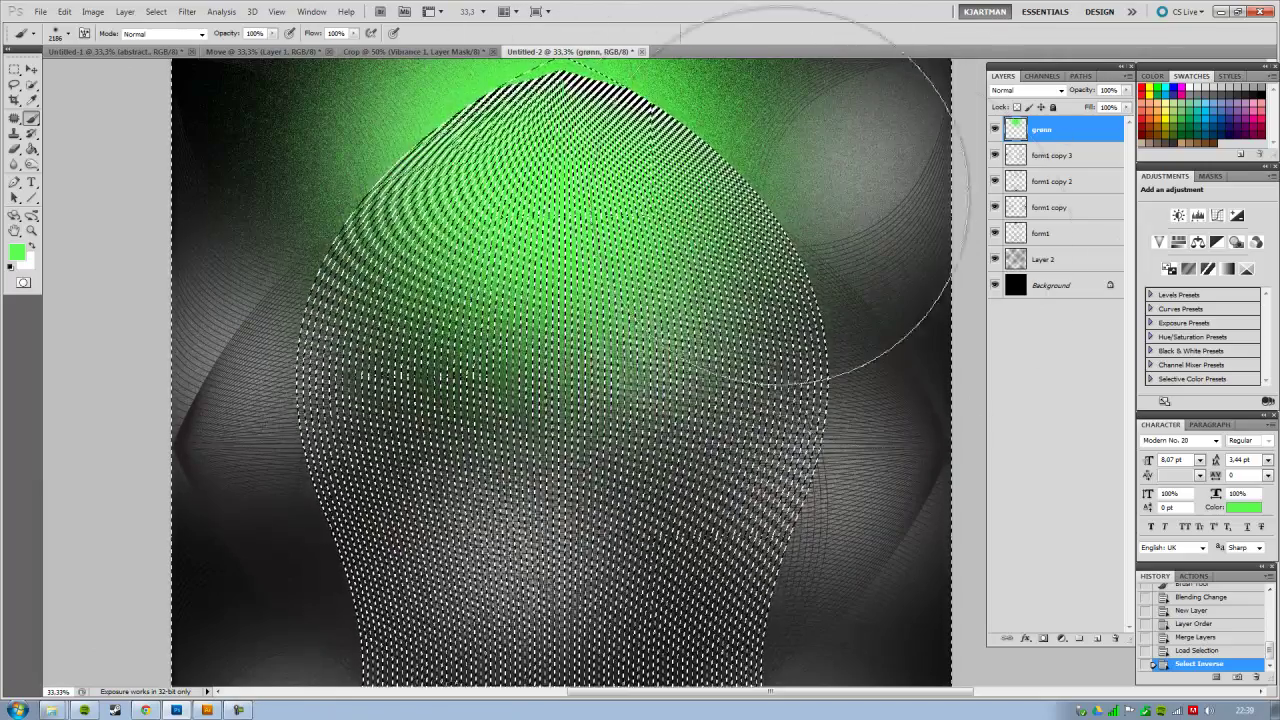
key("Delete")
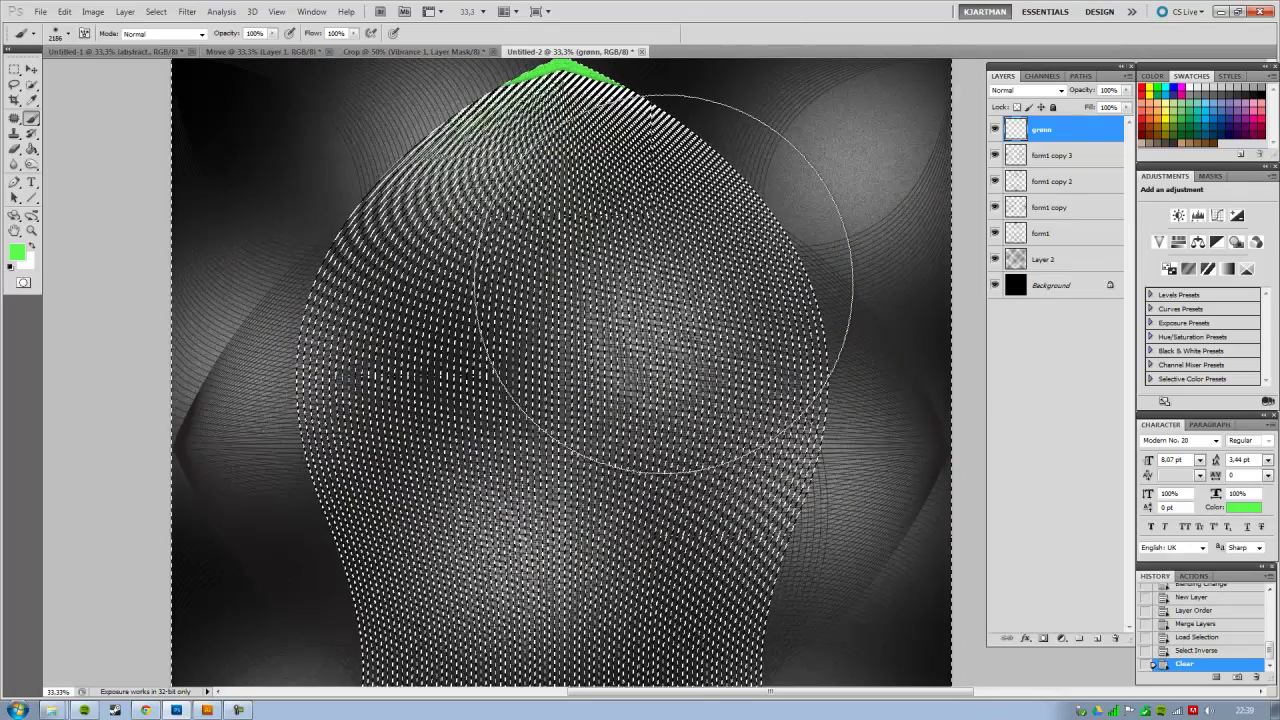
key("ctrl+h")
key("ctrl+h")
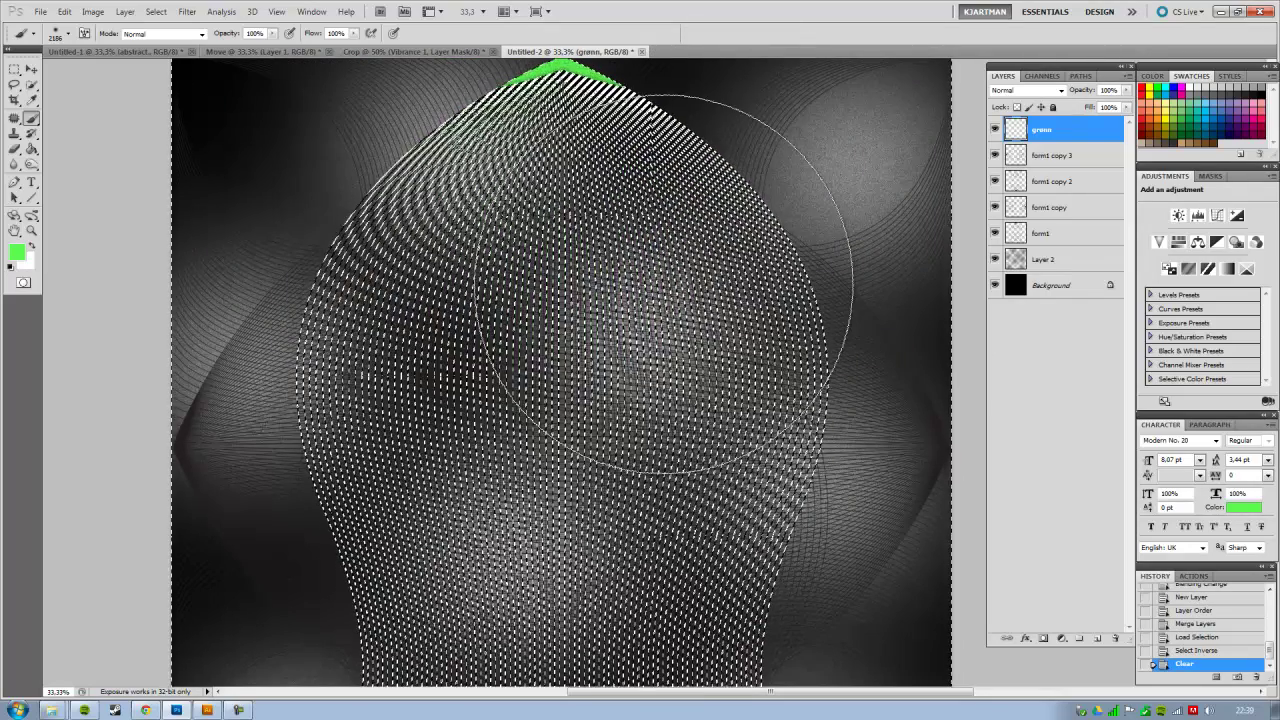
key("ctrl+d")
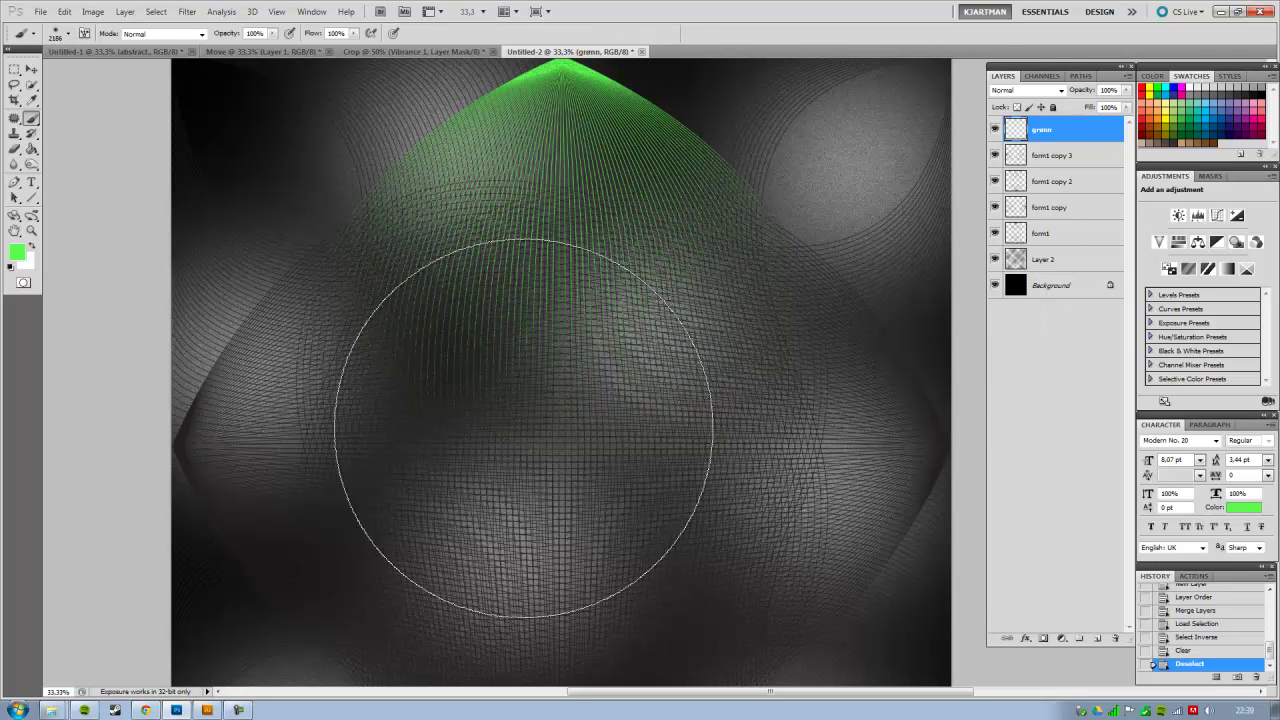
key("ctrl+plus")
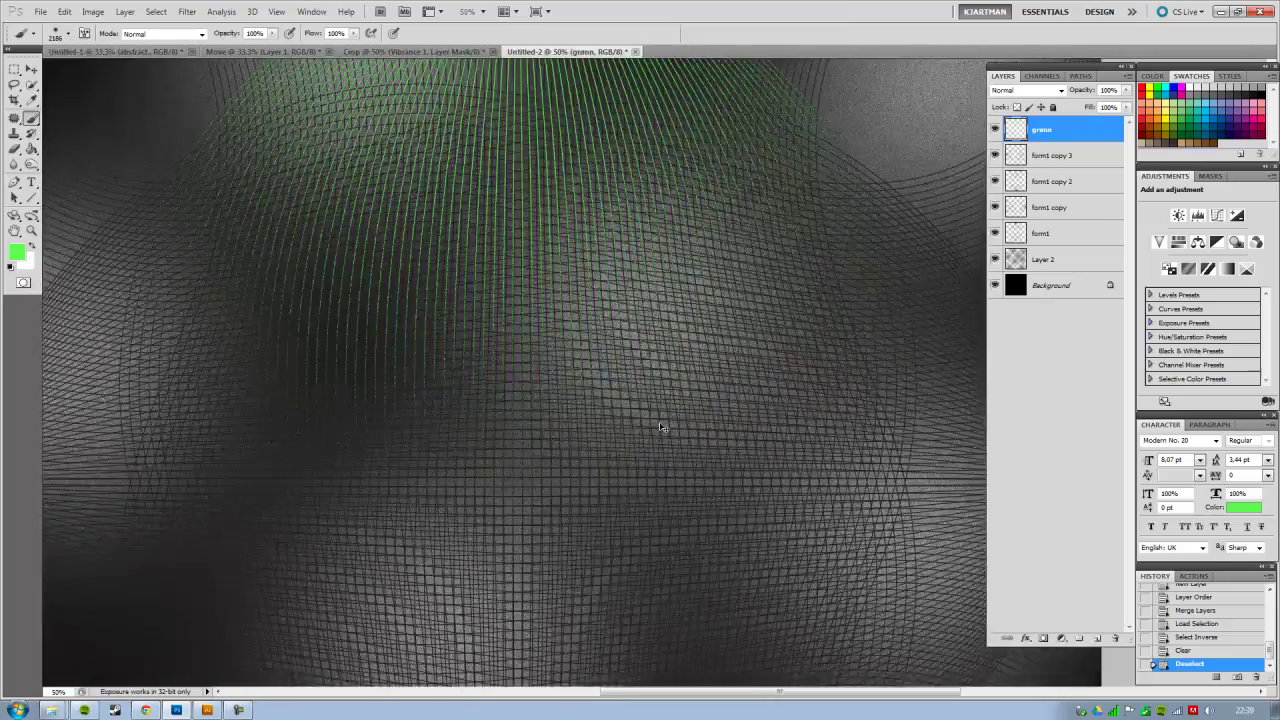
key("ctrl+plus")
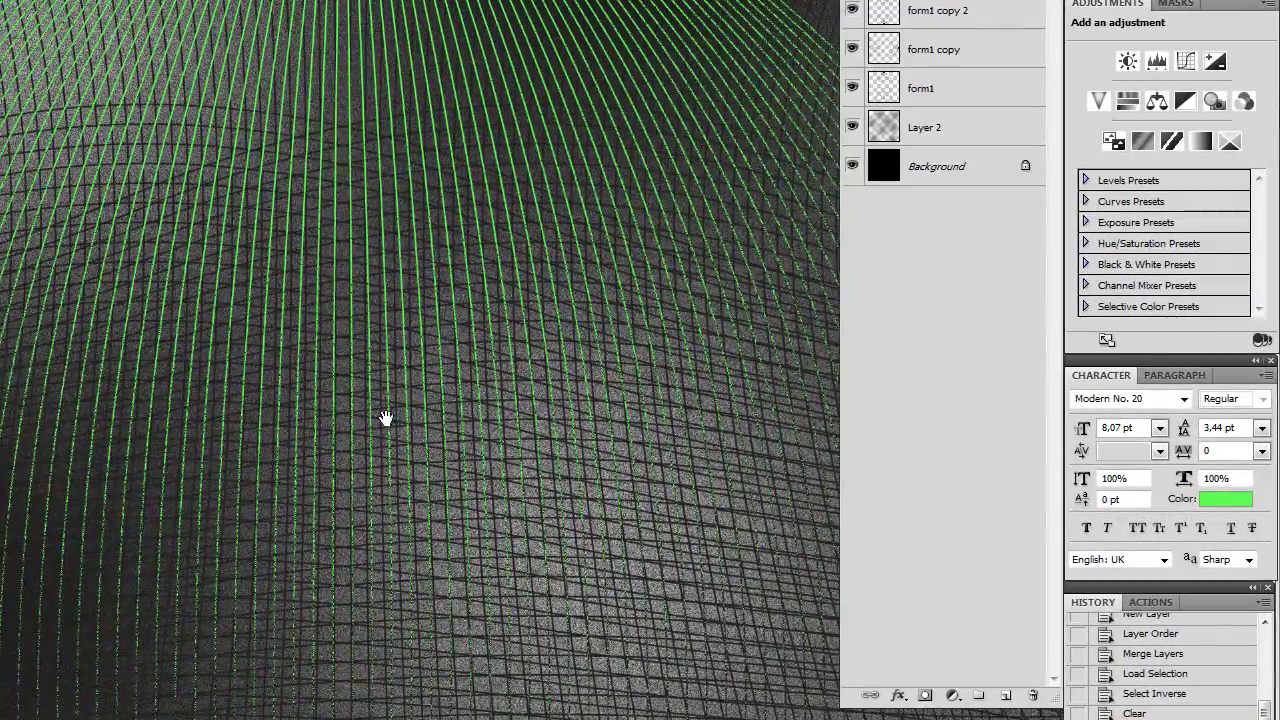
mouse_move(386, 418)
left_mouse_down()
mouse_move(214, 334)
mouse_move(214, 486)
mouse_move(306, 414)
left_mouse_up()
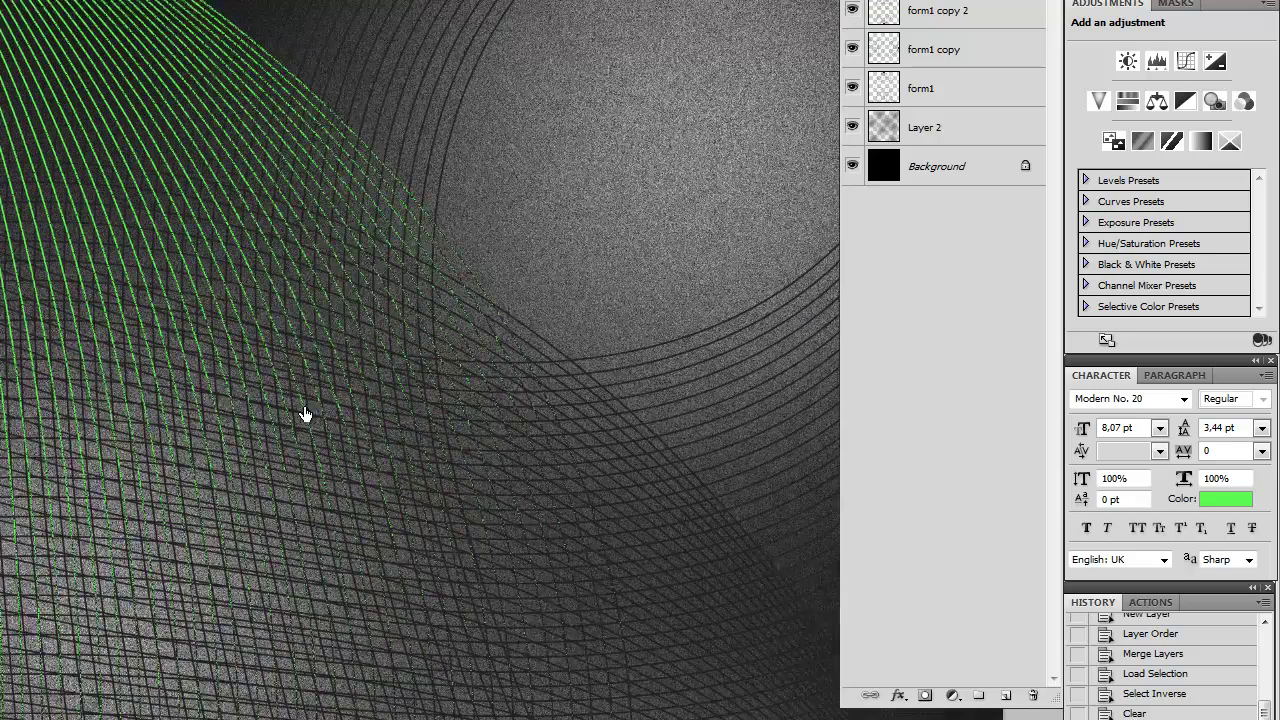
left_click(852, 88)
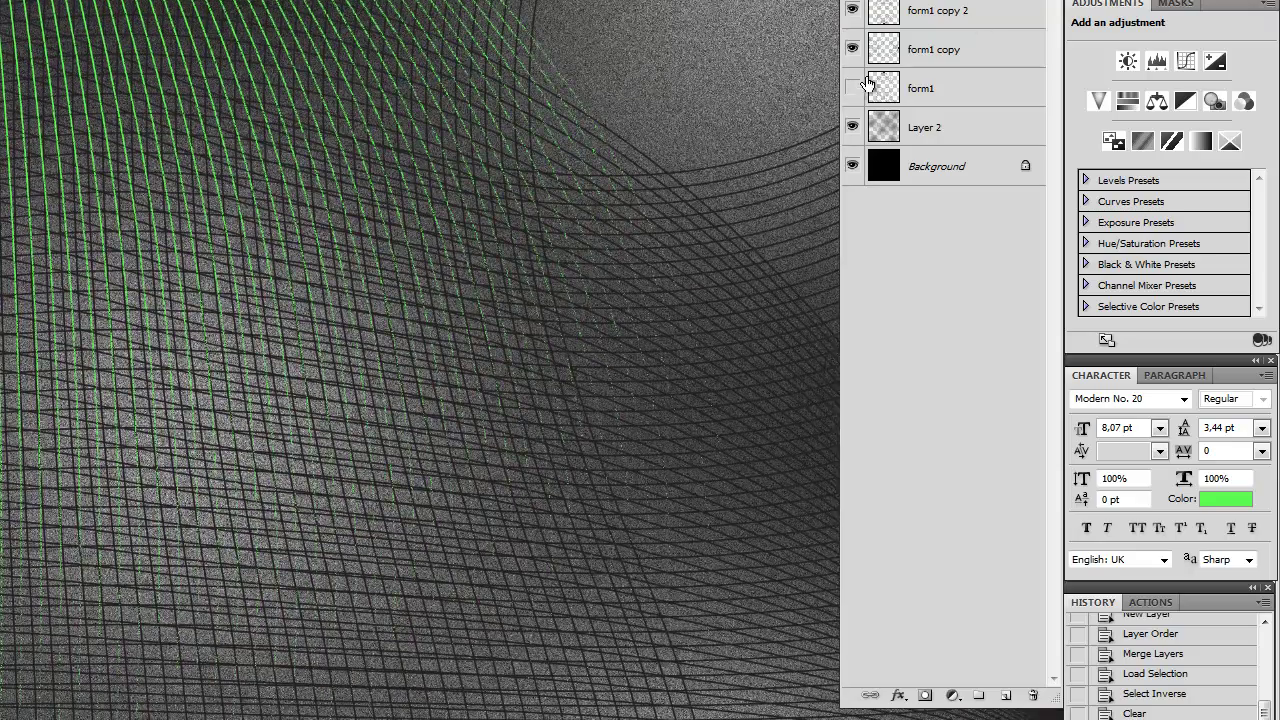
left_click(852, 88)
left_click(852, 88)
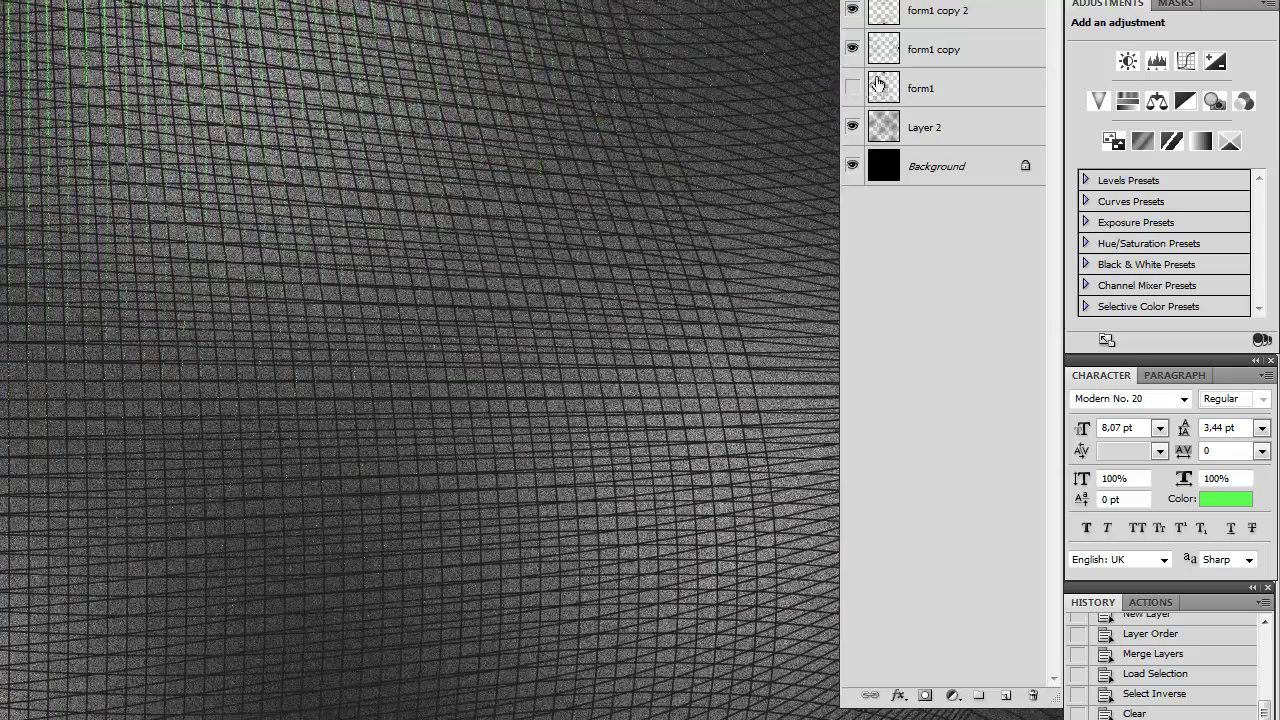
left_click(852, 88)
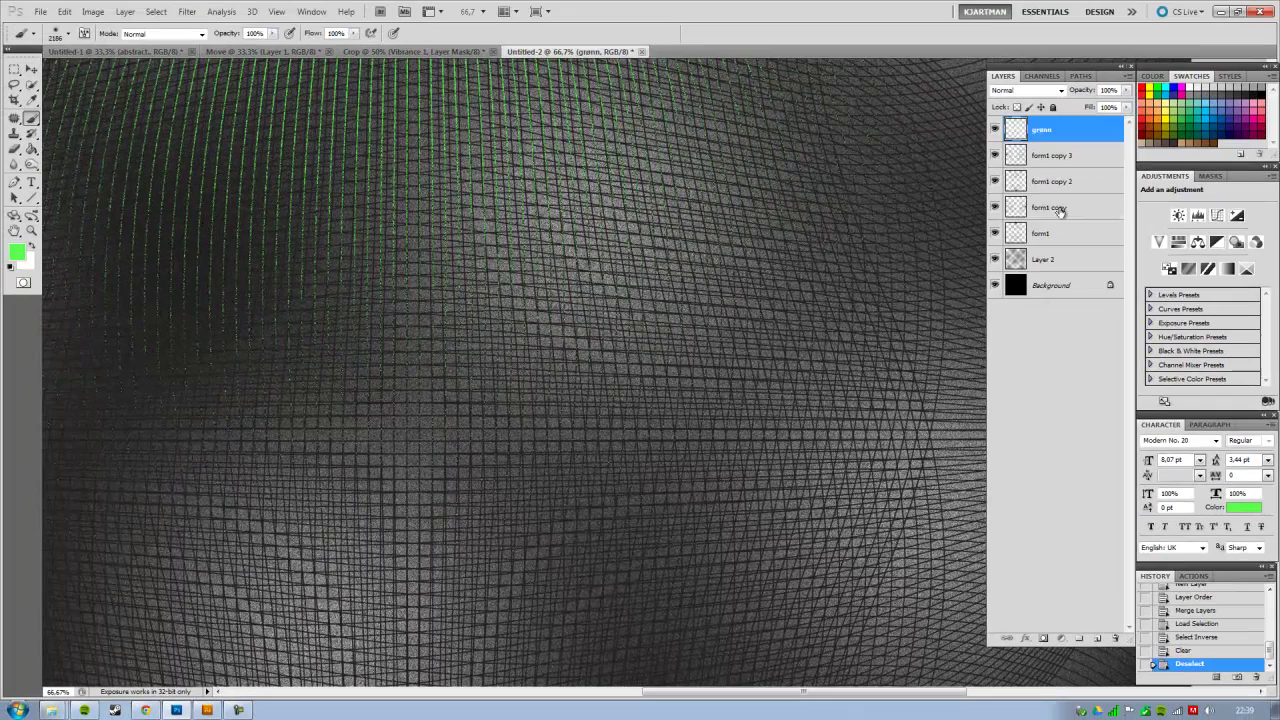
left_click(1060, 210)
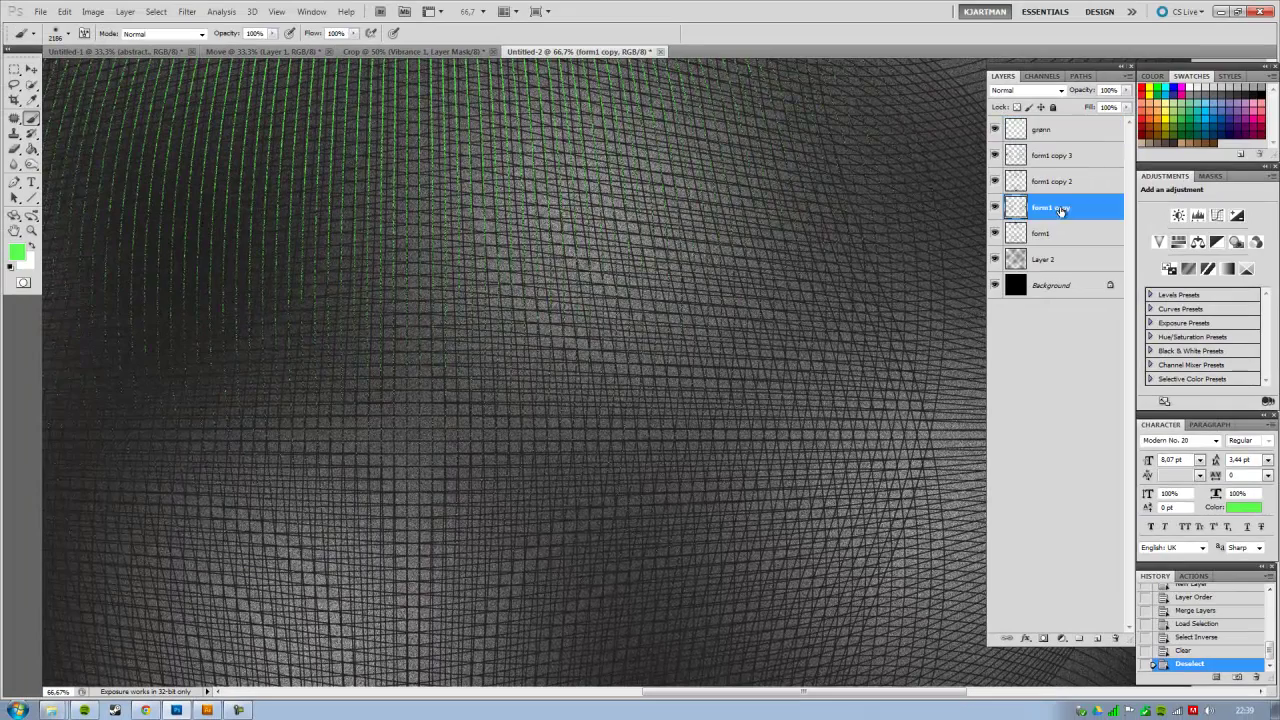
left_click(1045, 129)
left_click(1058, 233)
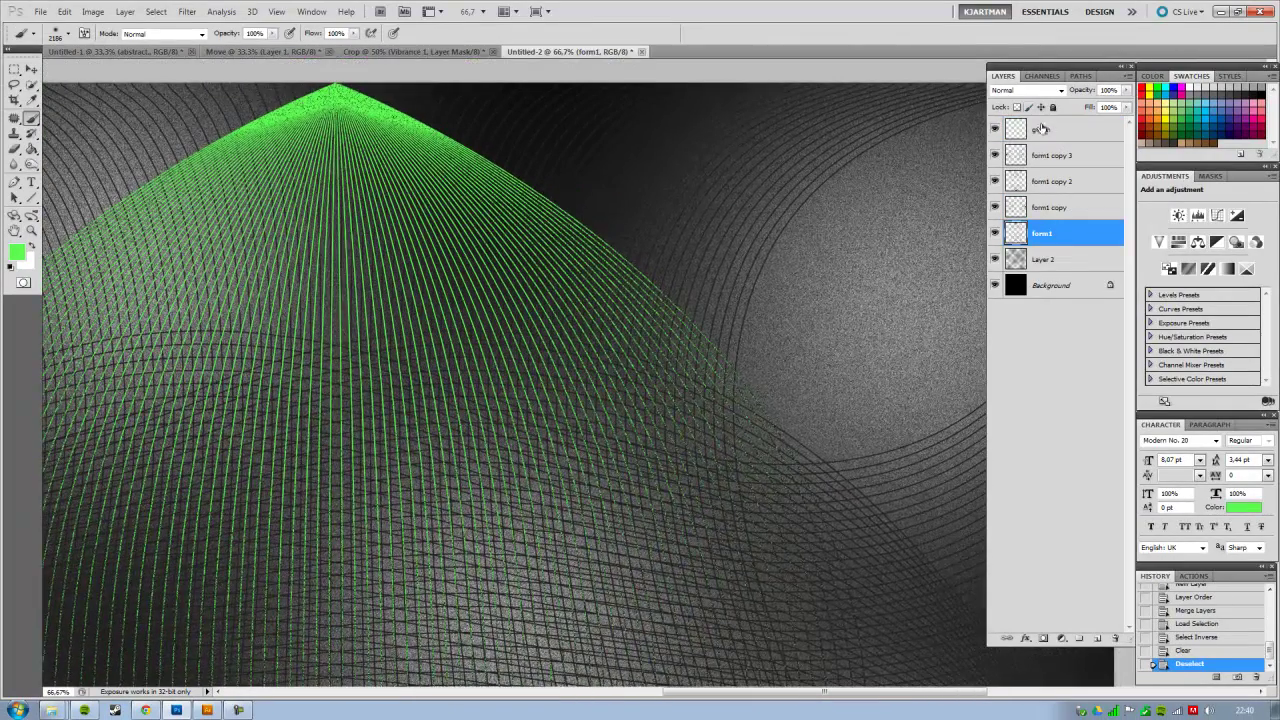
left_click(1042, 129)
Add a new layer above grønn and name it rosa.
mouse_move(786, 342)
left_mouse_down()
mouse_move(629, 337)
mouse_move(391, 300)
mouse_move(389, 282)
left_mouse_up()
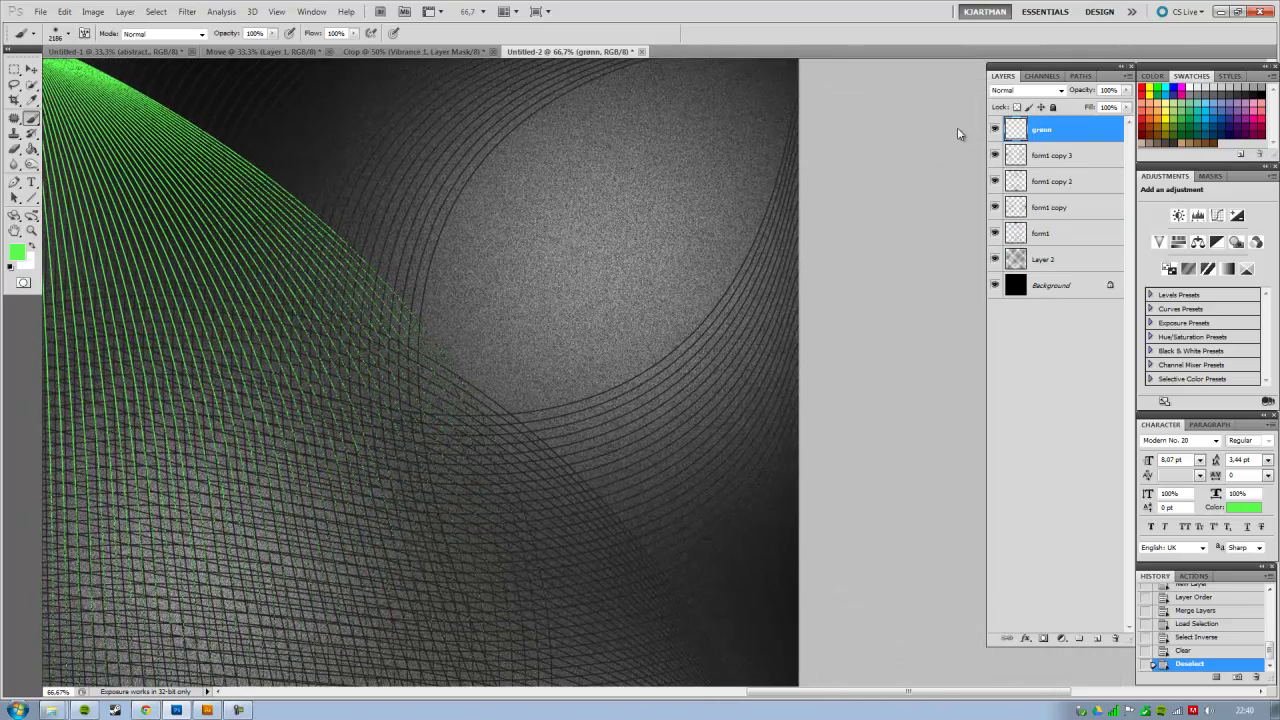
left_click(1096, 639)
double_click(1043, 131)
type("a")
key("Return")
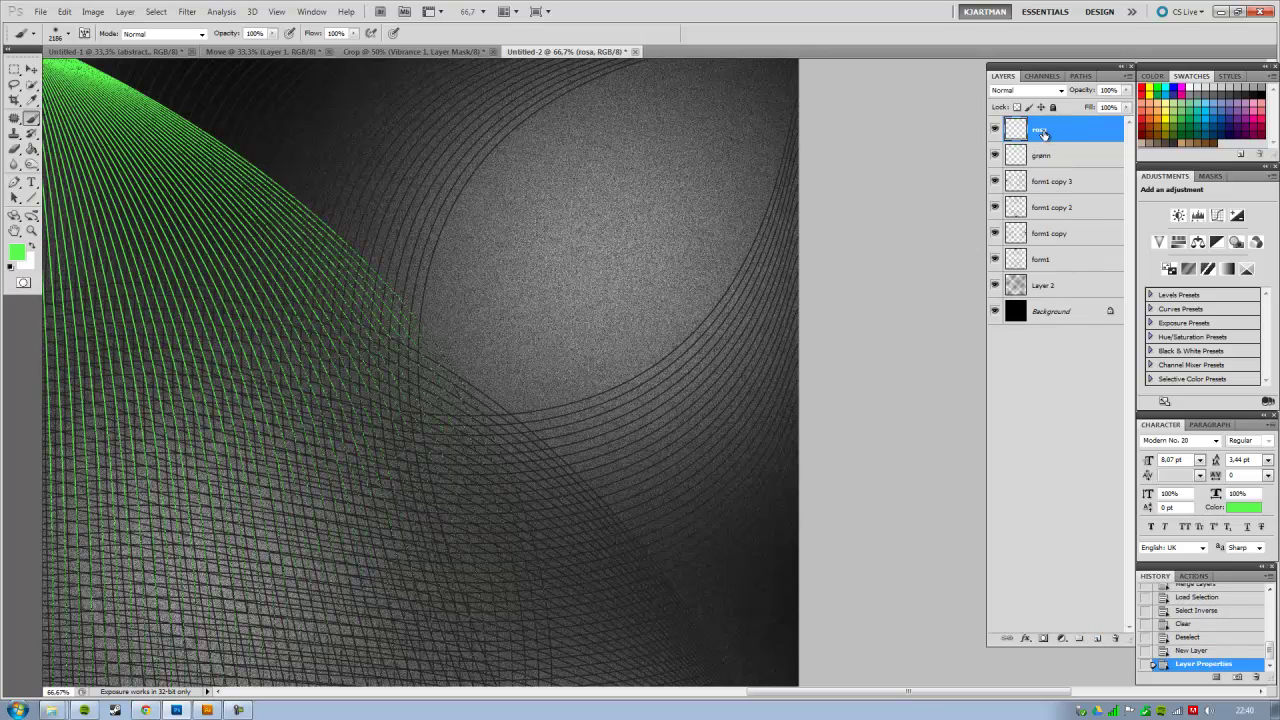
Set the foreground colour to a deep, saturated magenta.
left_click(16, 251)
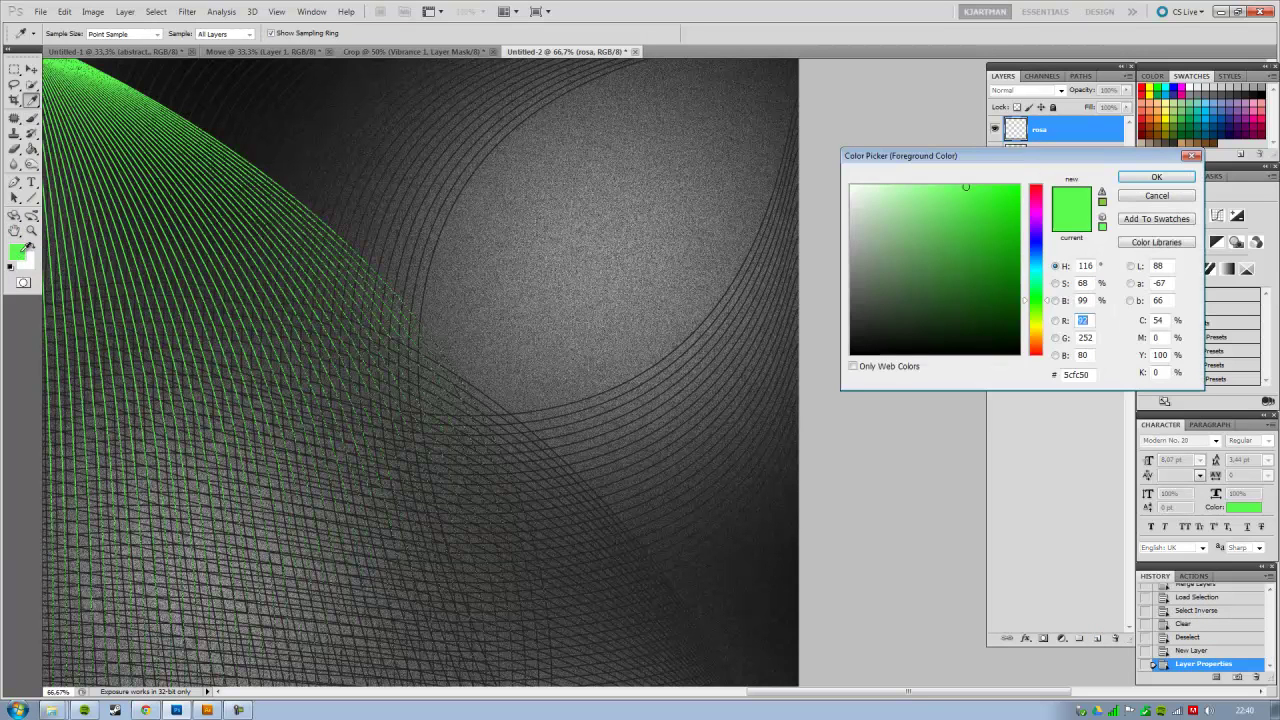
left_click(1036, 213)
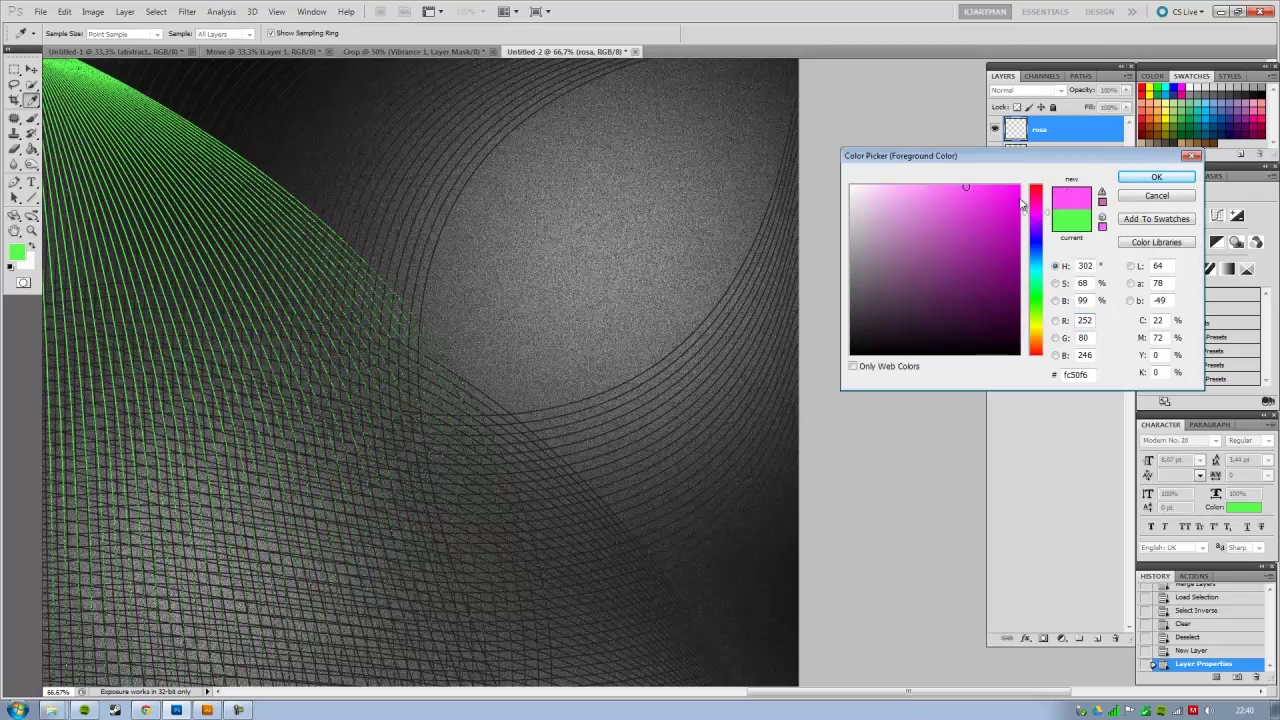
left_click(993, 193)
left_click(1140, 179)
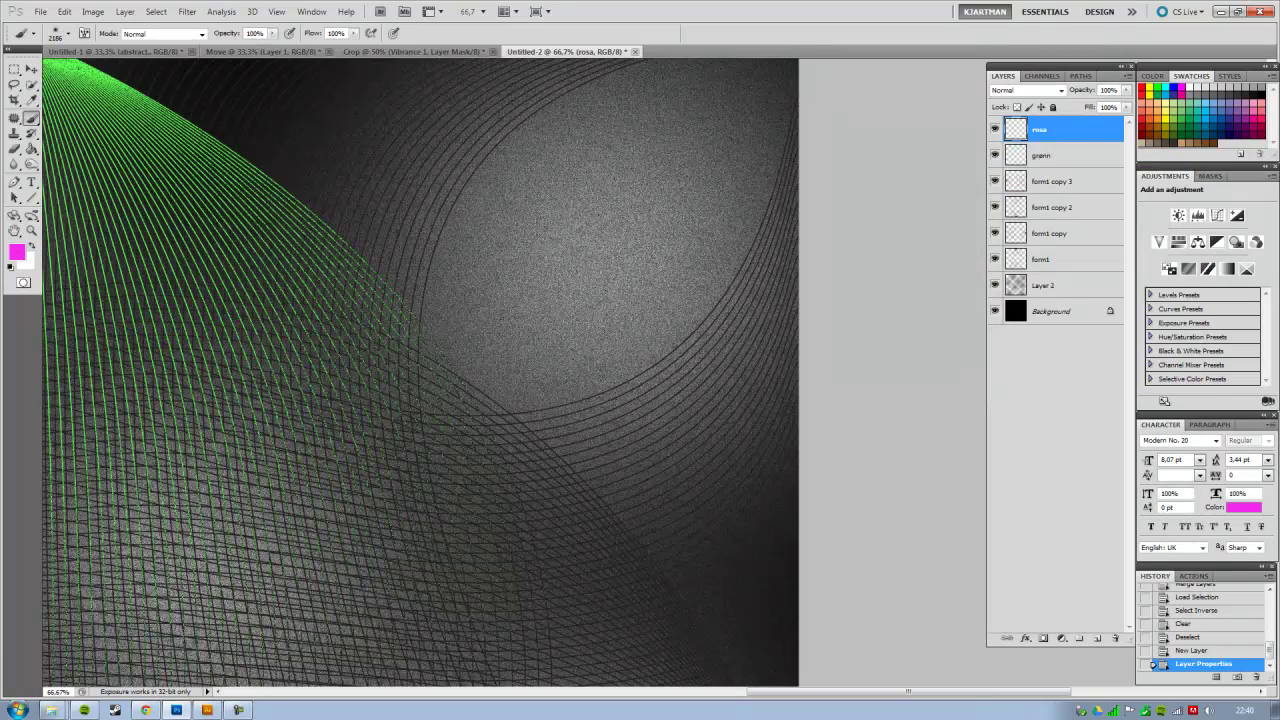
Zoom out and toggle form1 copy to see which mesh lines it holds, then reselect rosa.
key("ctrl+minus")
key("ctrl+minus")
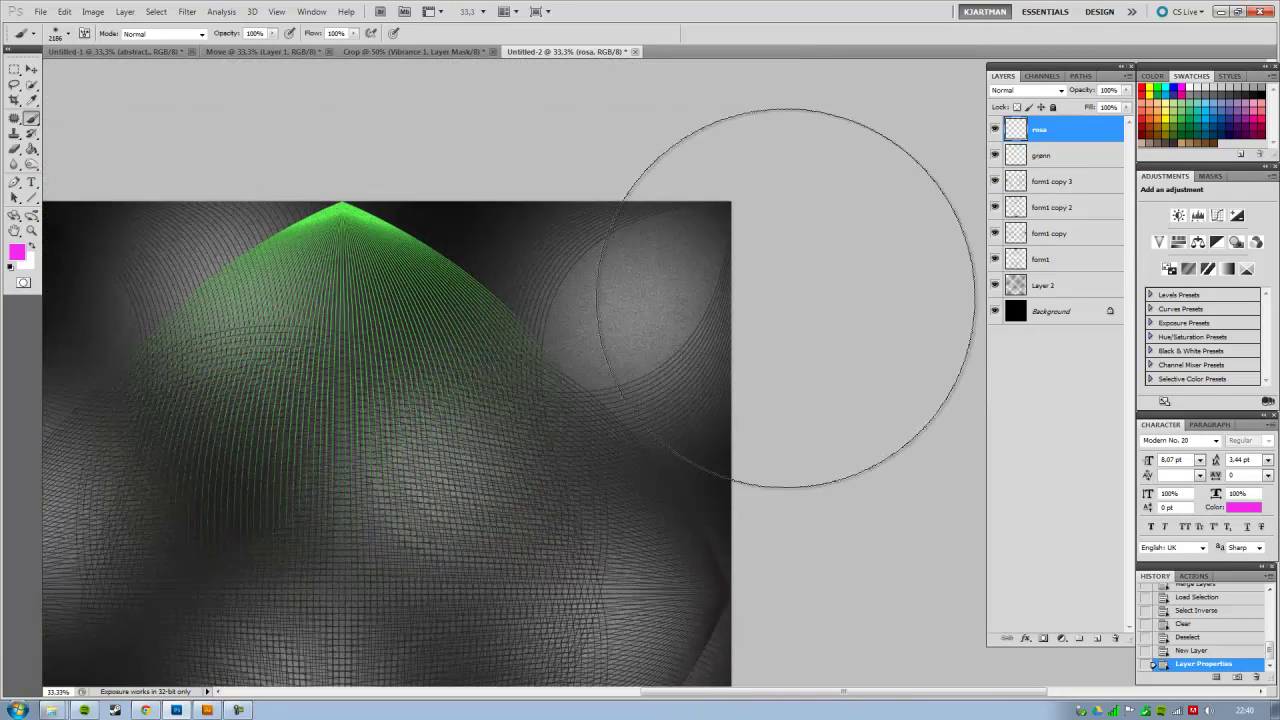
scroll(620, 470, "down", 1)
scroll(590, 451, "down", 2)
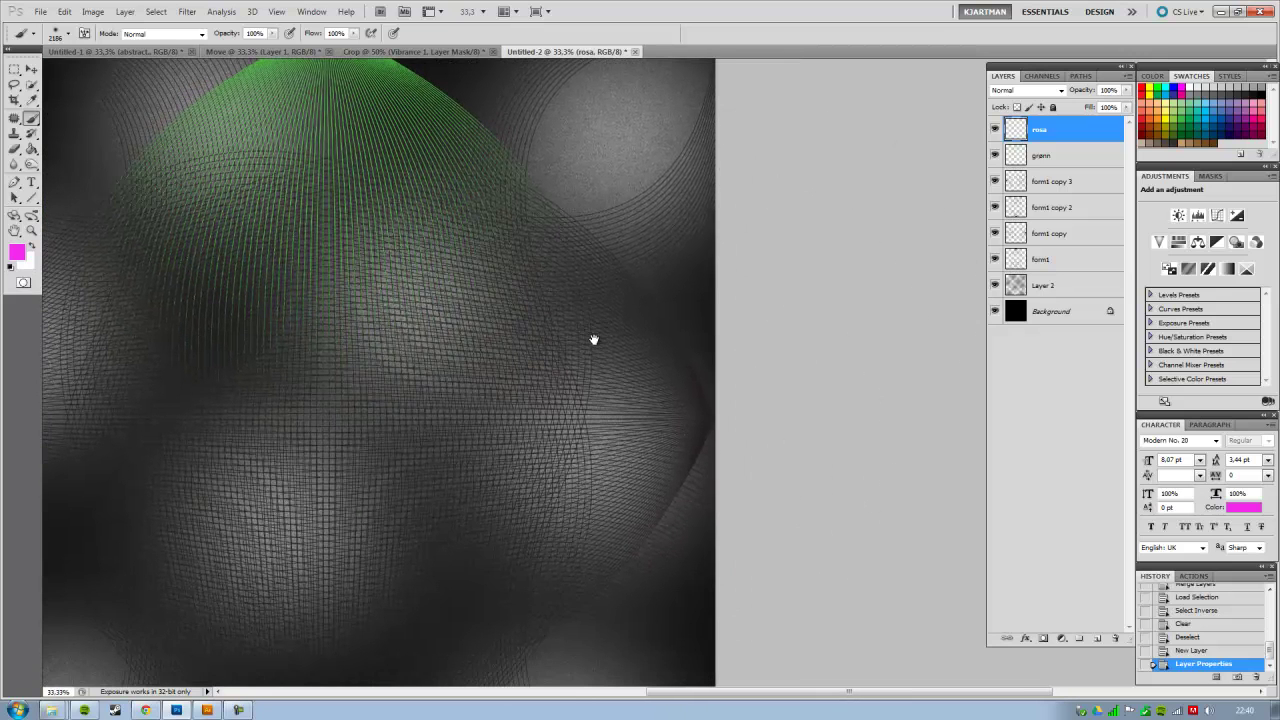
left_click(995, 233)
left_click(996, 233)
left_click(1050, 233)
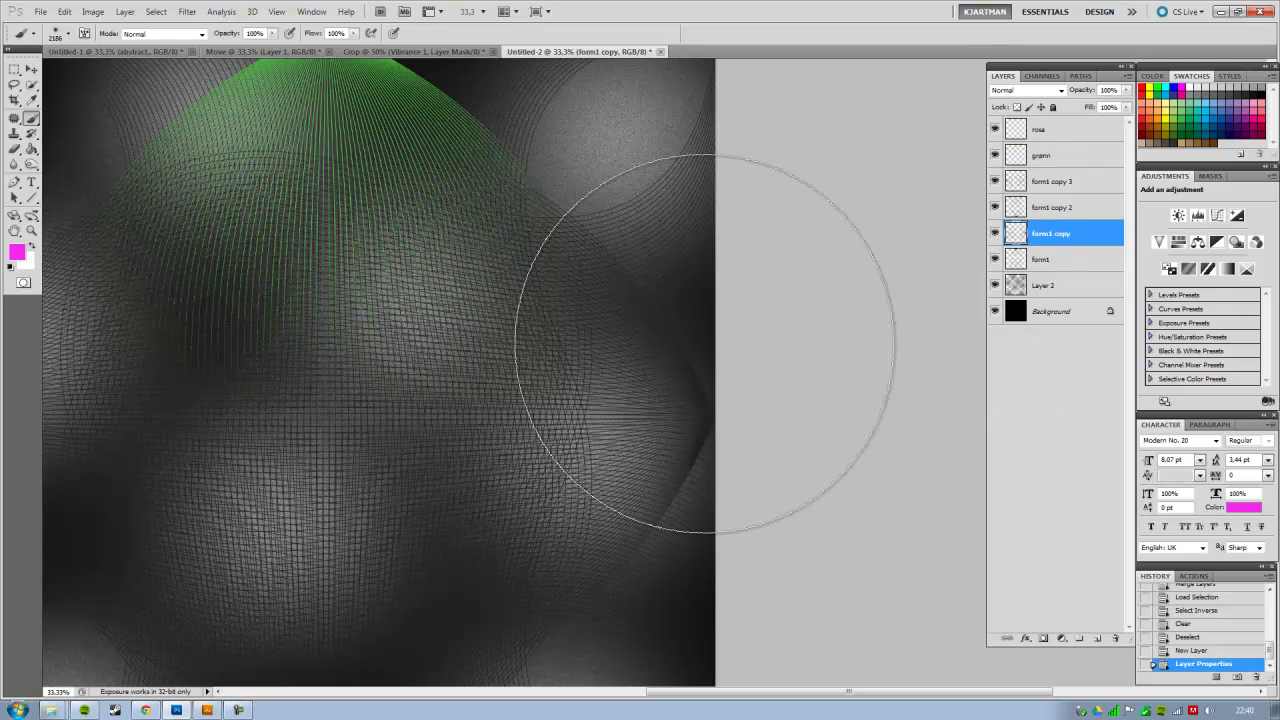
left_click(1050, 135)
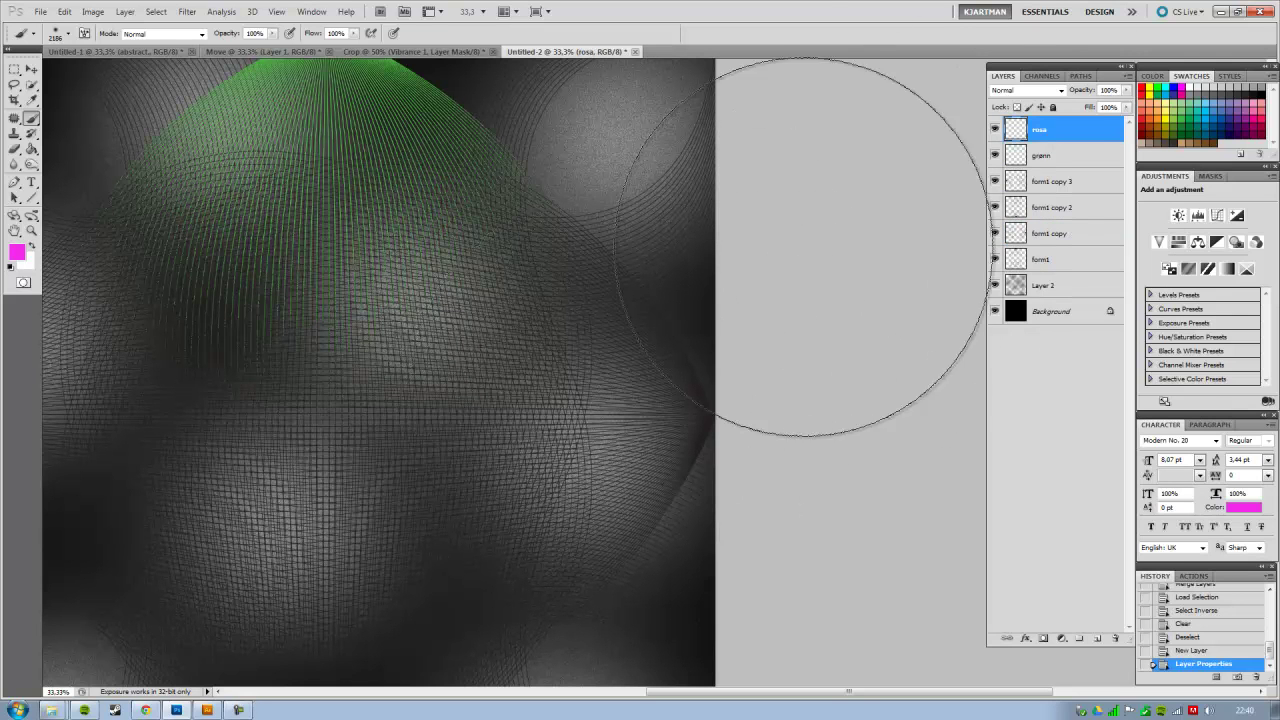
Paint soft magenta glows on the right side, then load the right-hand mesh lines as a selection.
left_click(564, 413)
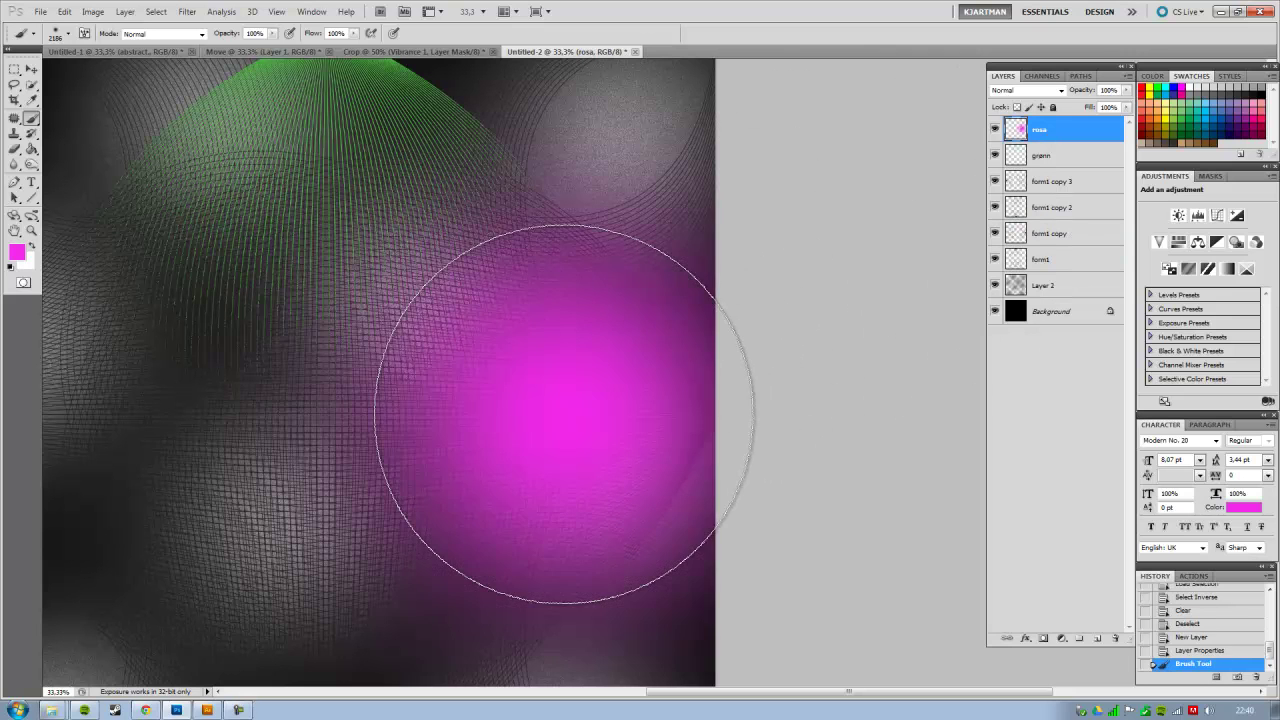
left_click(630, 405)
left_click(632, 352)
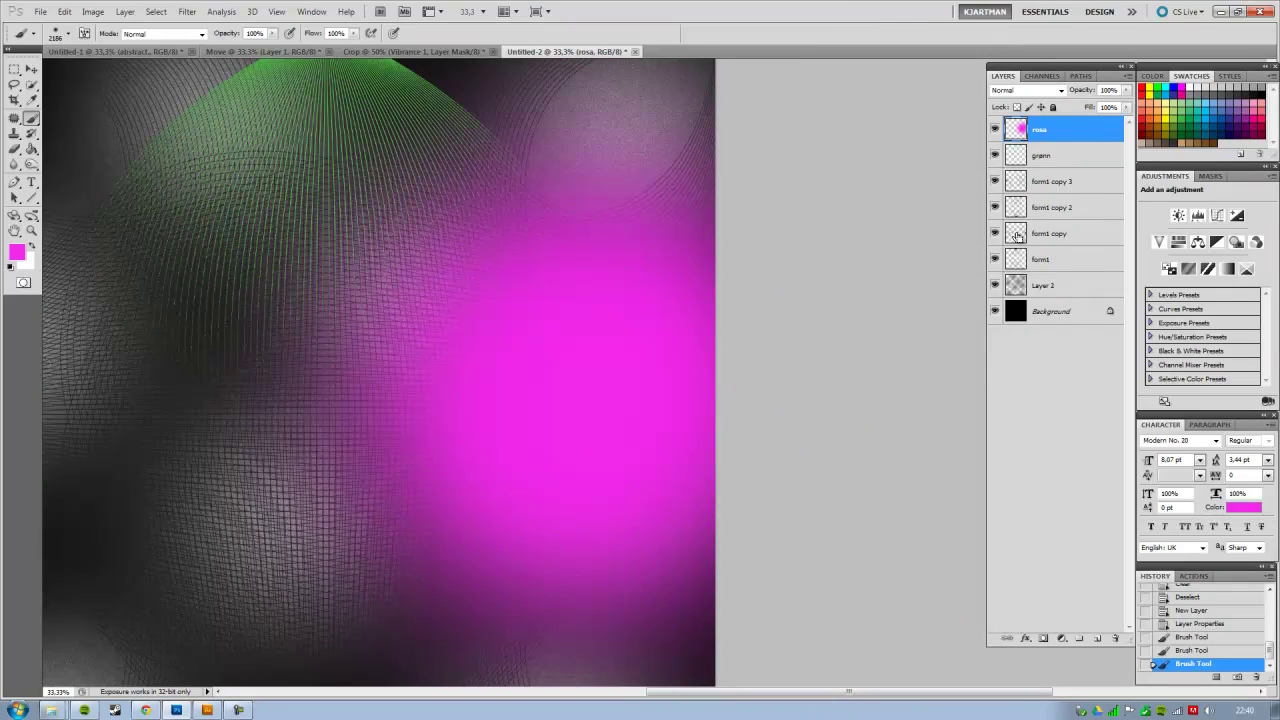
left_click(1017, 235, "ctrl")
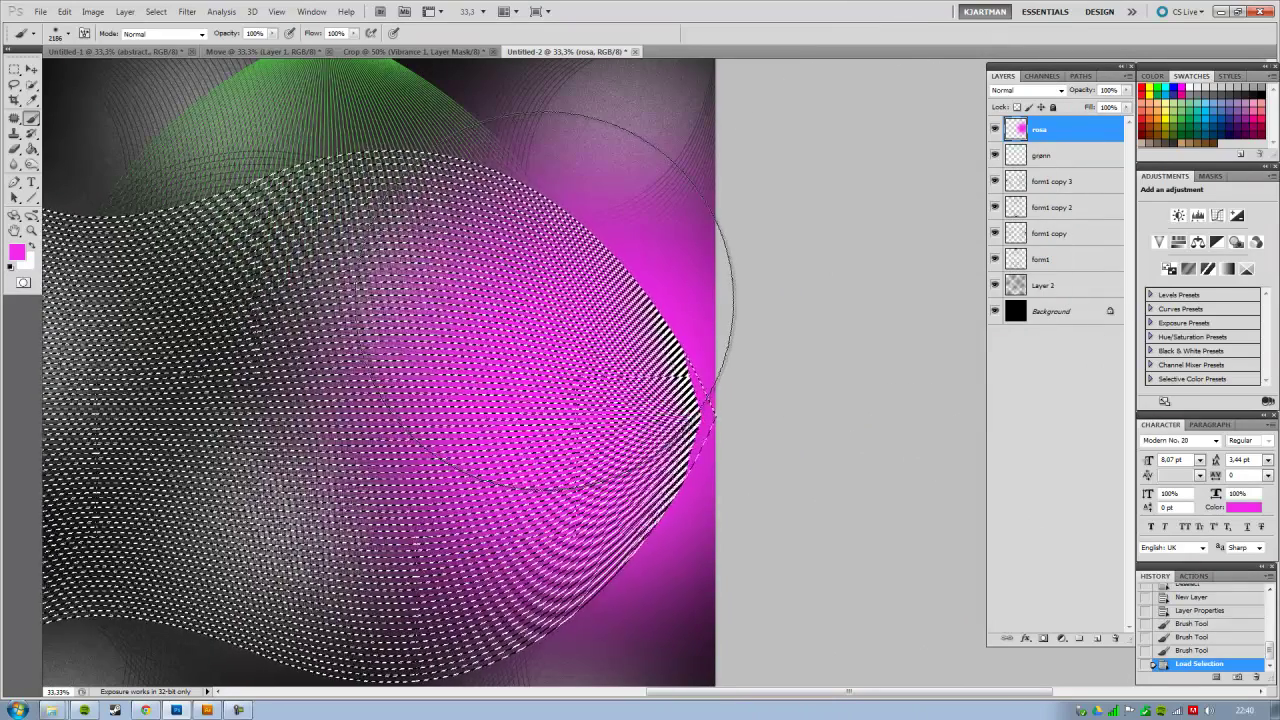
Erase the magenta outside the mesh lines and add a new empty layer named blått.
key("ctrl+shift+i")
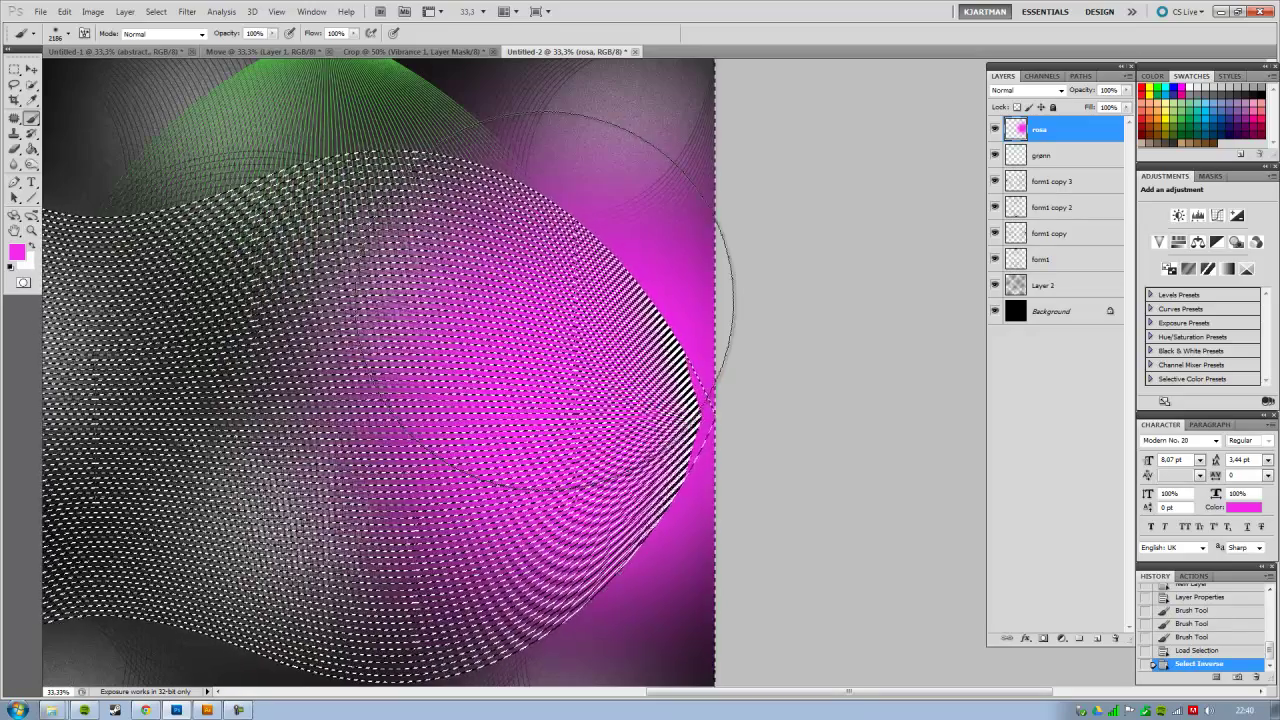
key("Delete")
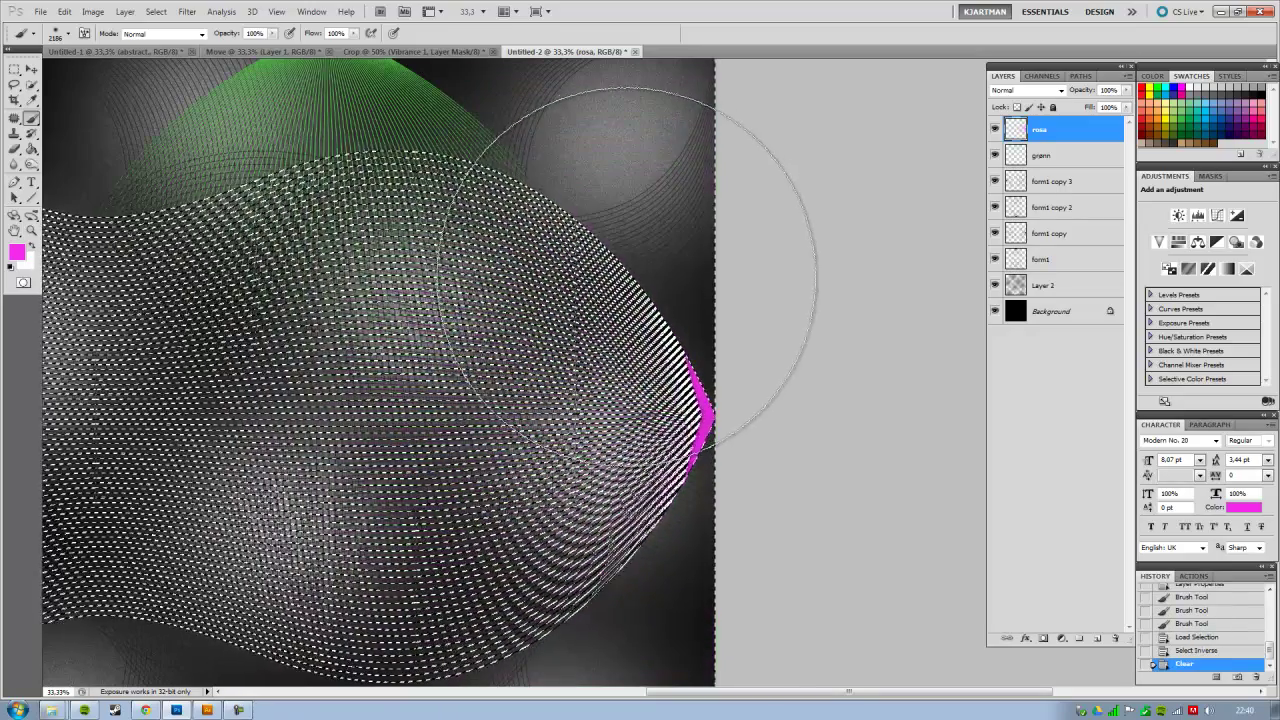
key("ctrl+d")
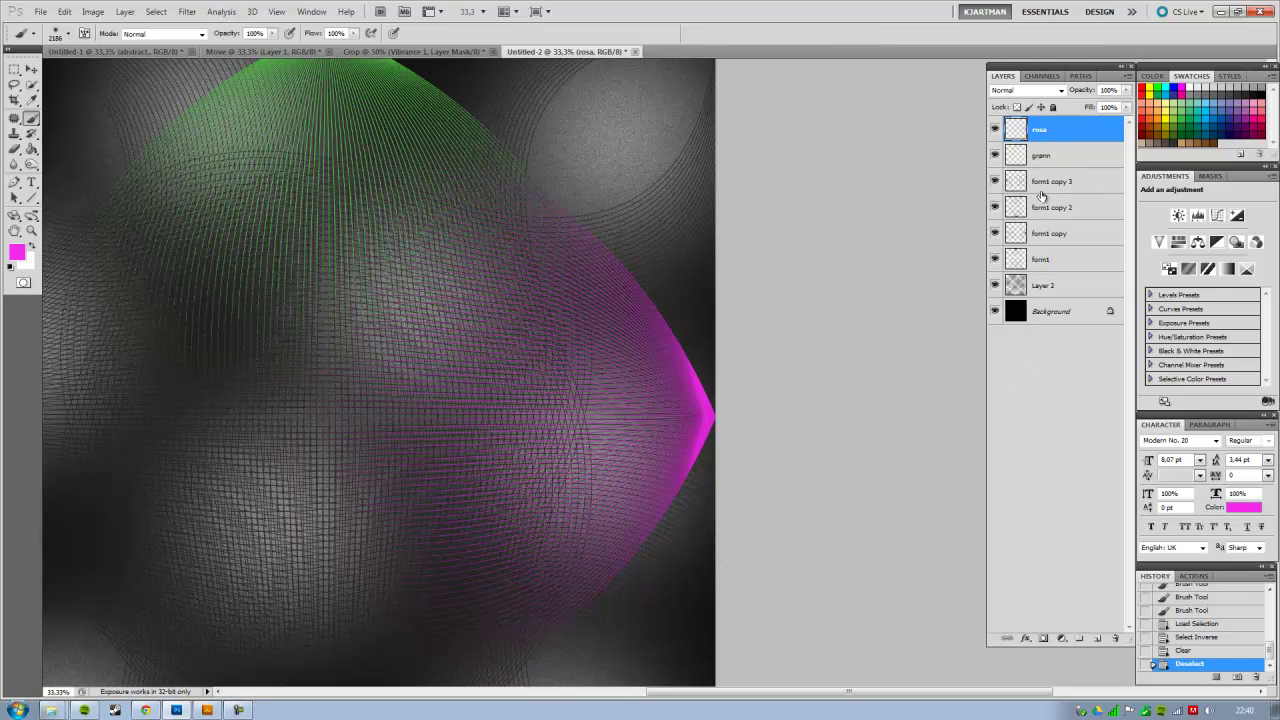
left_click(1096, 638)
type("blått")
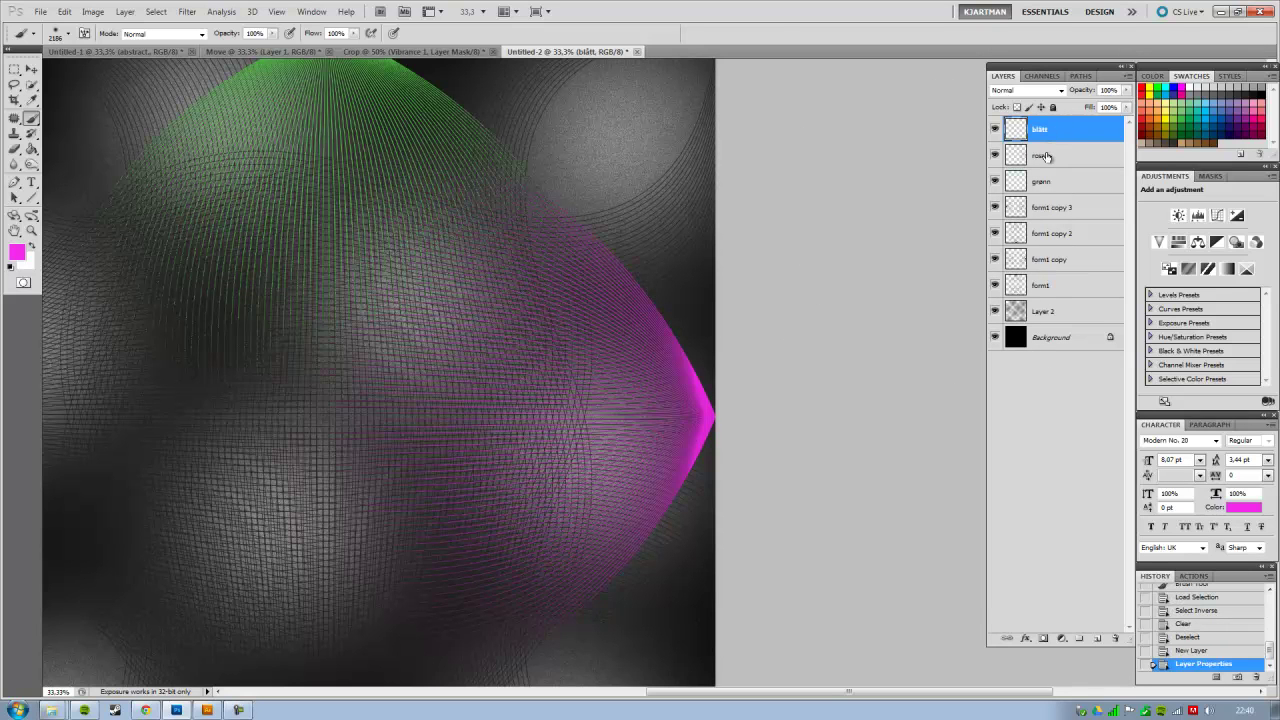
Set the foreground colour to a deep blue.
left_click(16, 252)
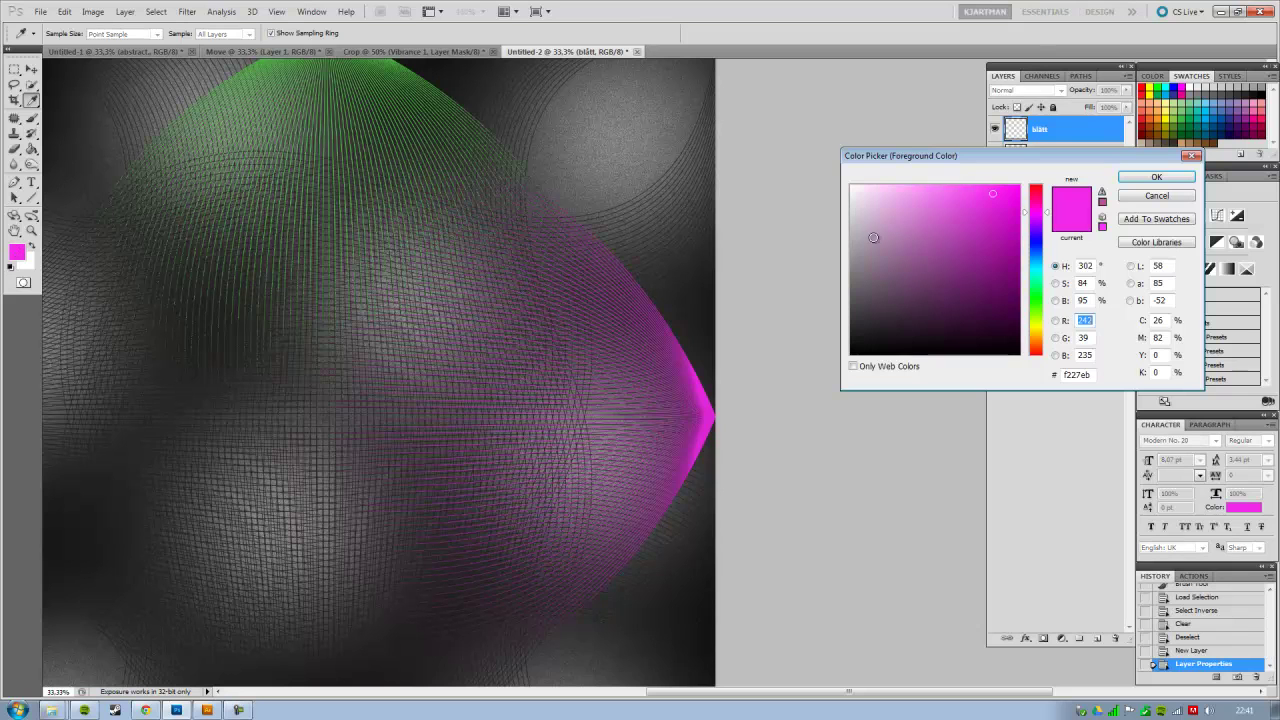
left_click_drag(1038, 259, 1038, 256)
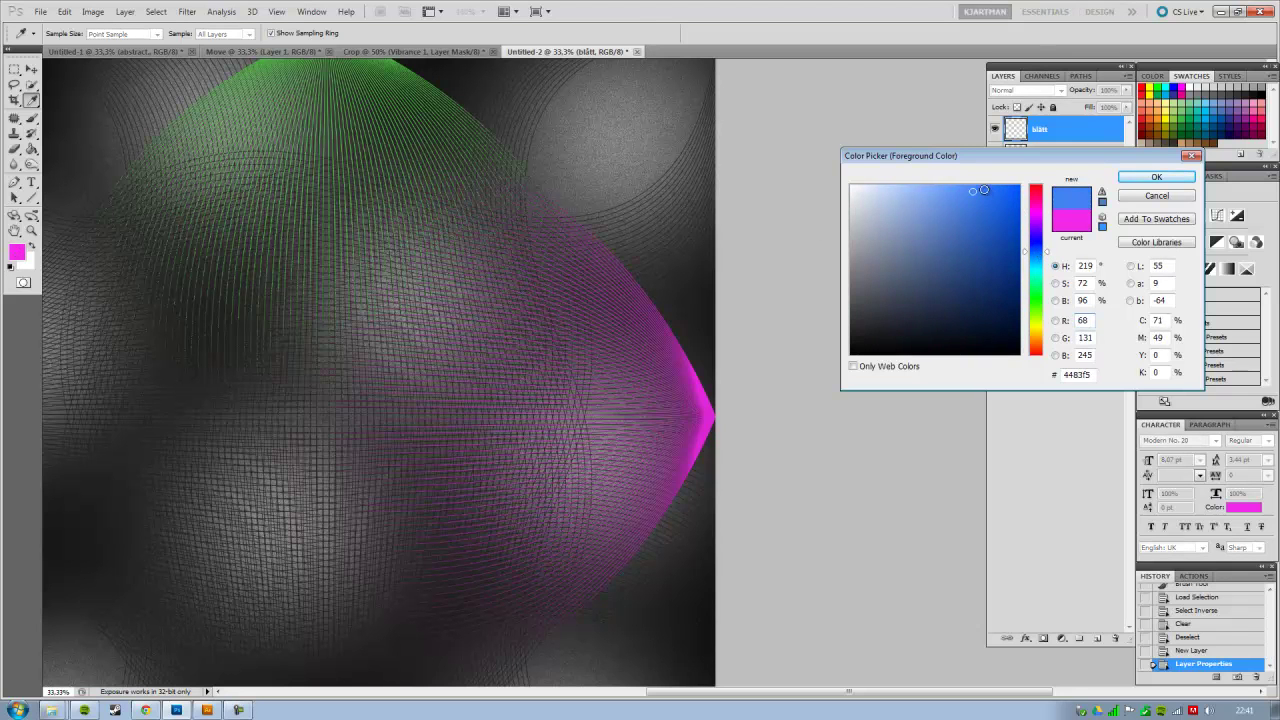
left_click(1154, 178)
scroll(691, 231, "down", 4)
scroll(700, 214, "left", 2)
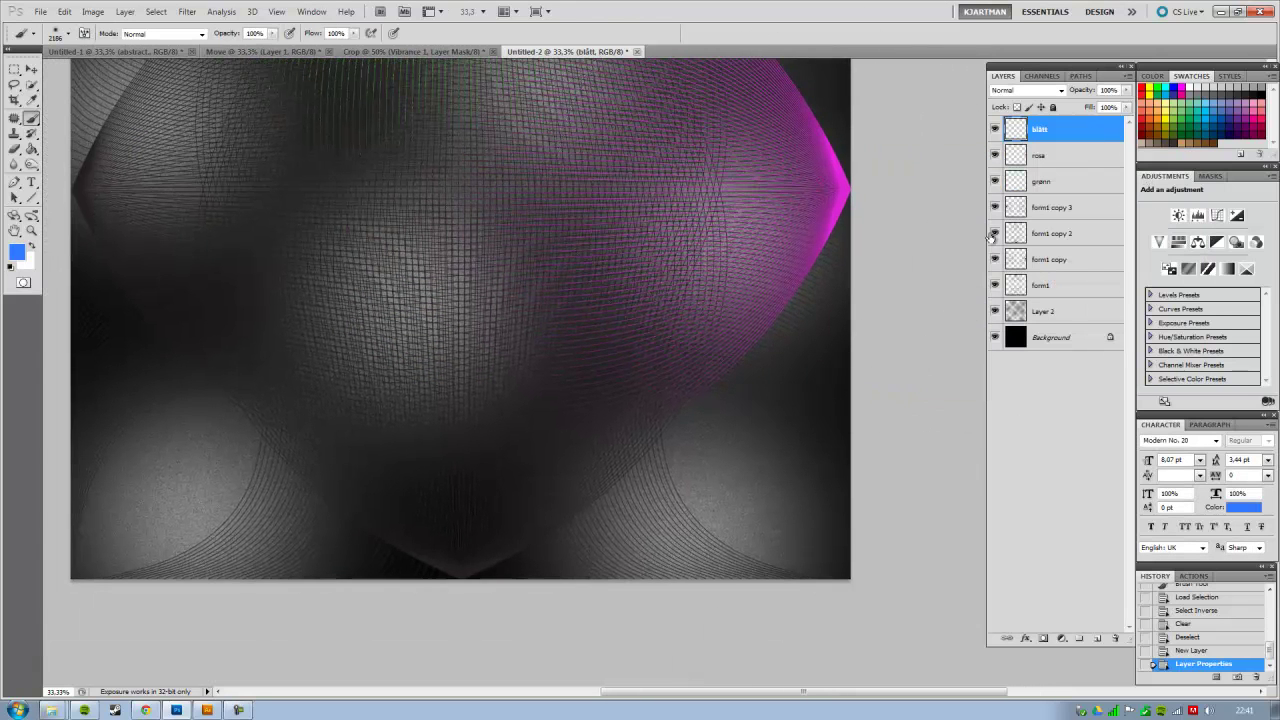
Paint soft blue glow dabs over the lower centre on the blått layer.
left_click(1061, 209)
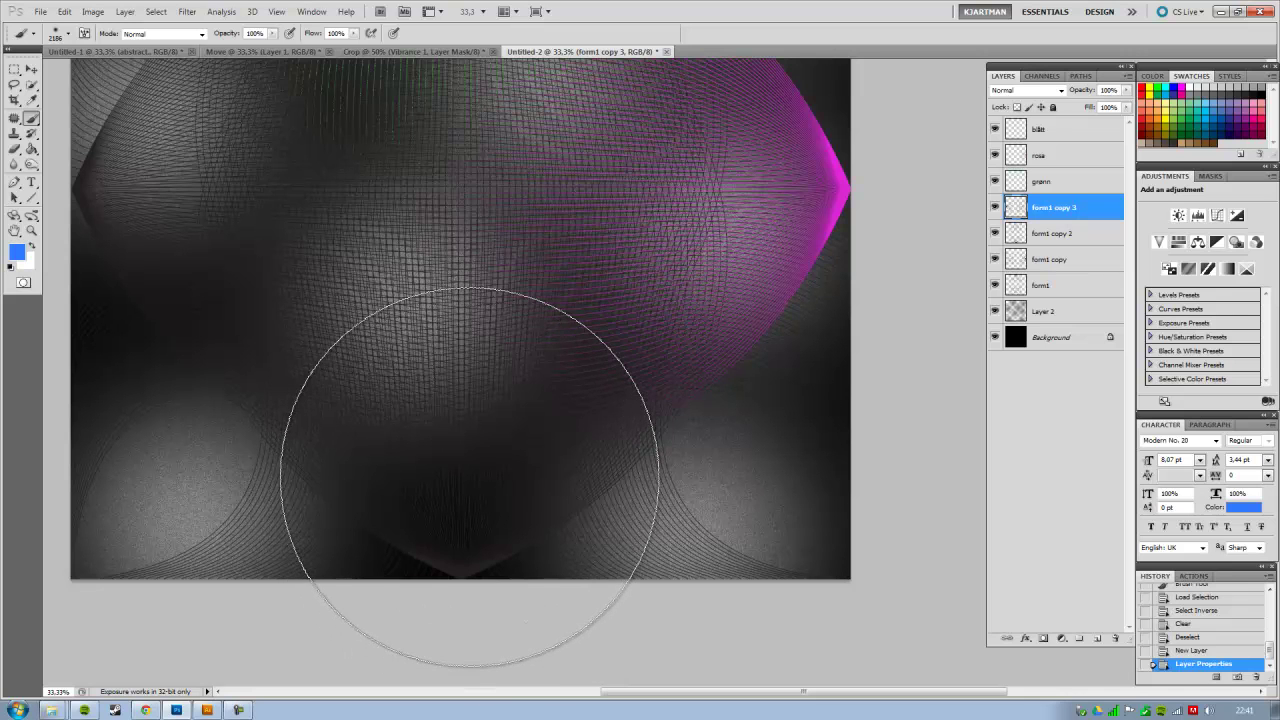
left_click(458, 476)
left_click(459, 470)
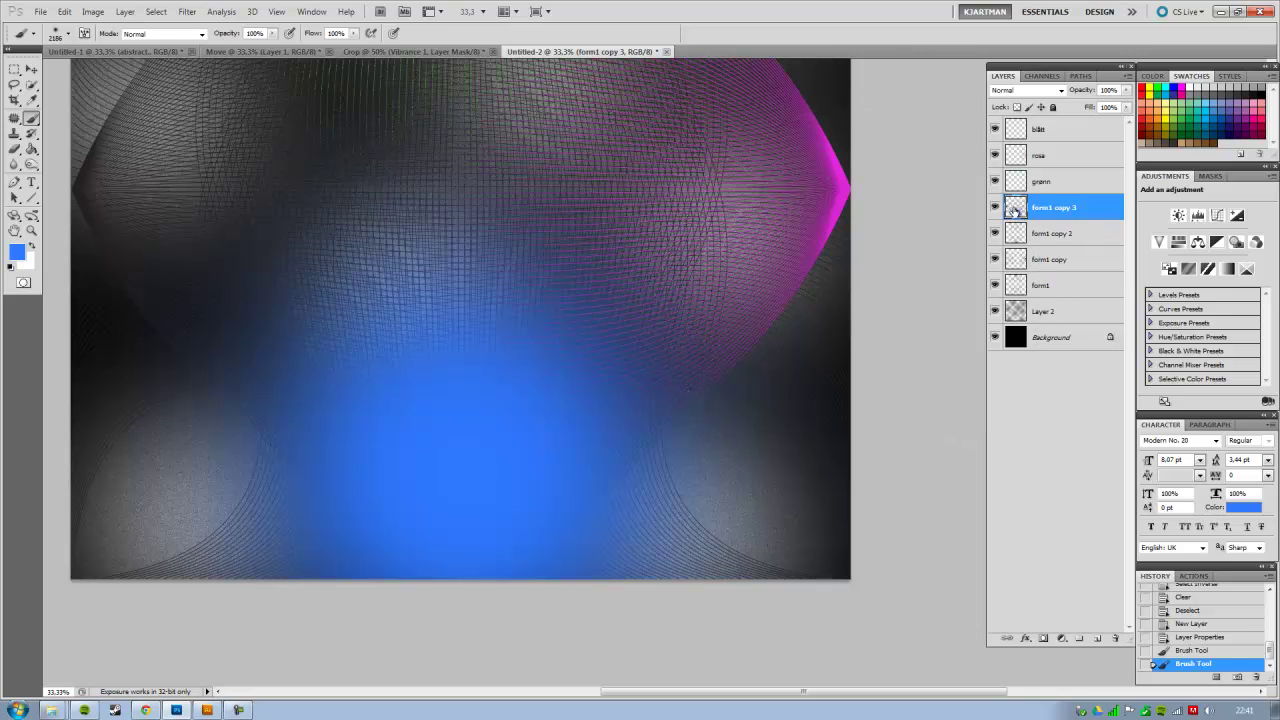
key("ctrl+alt+z")
key("ctrl+alt+z")
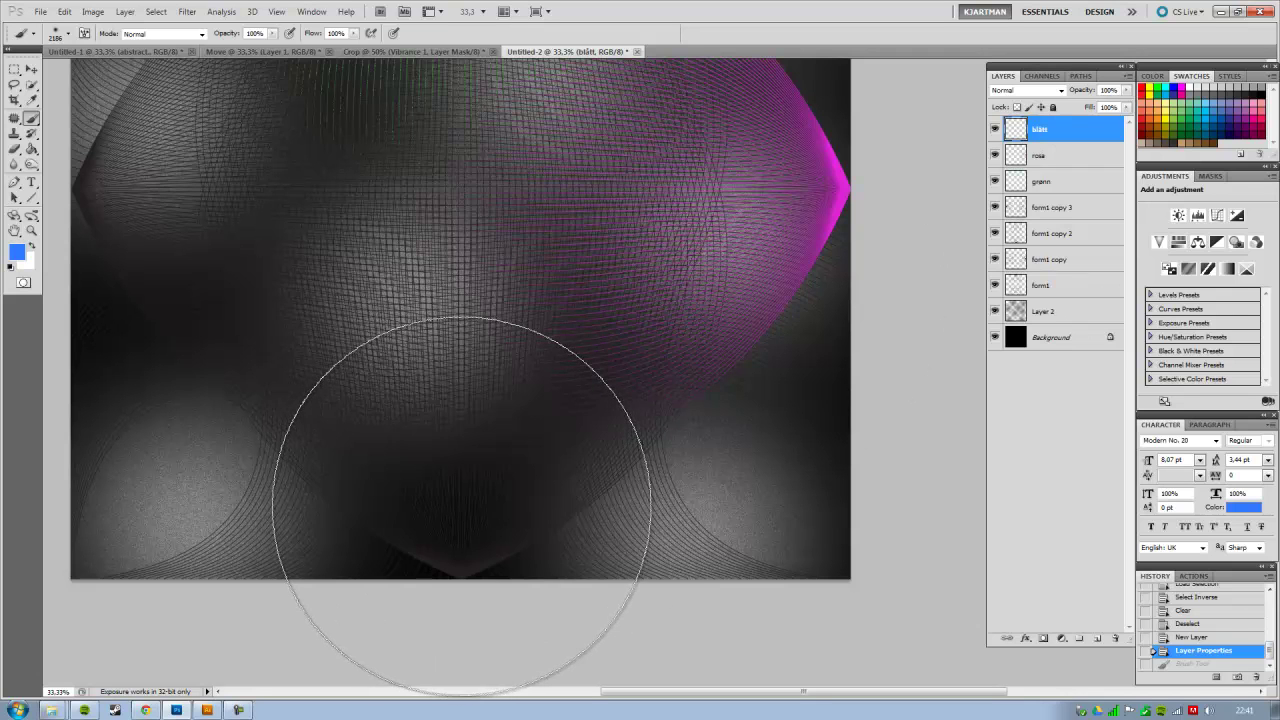
left_click(461, 505)
left_click(460, 485)
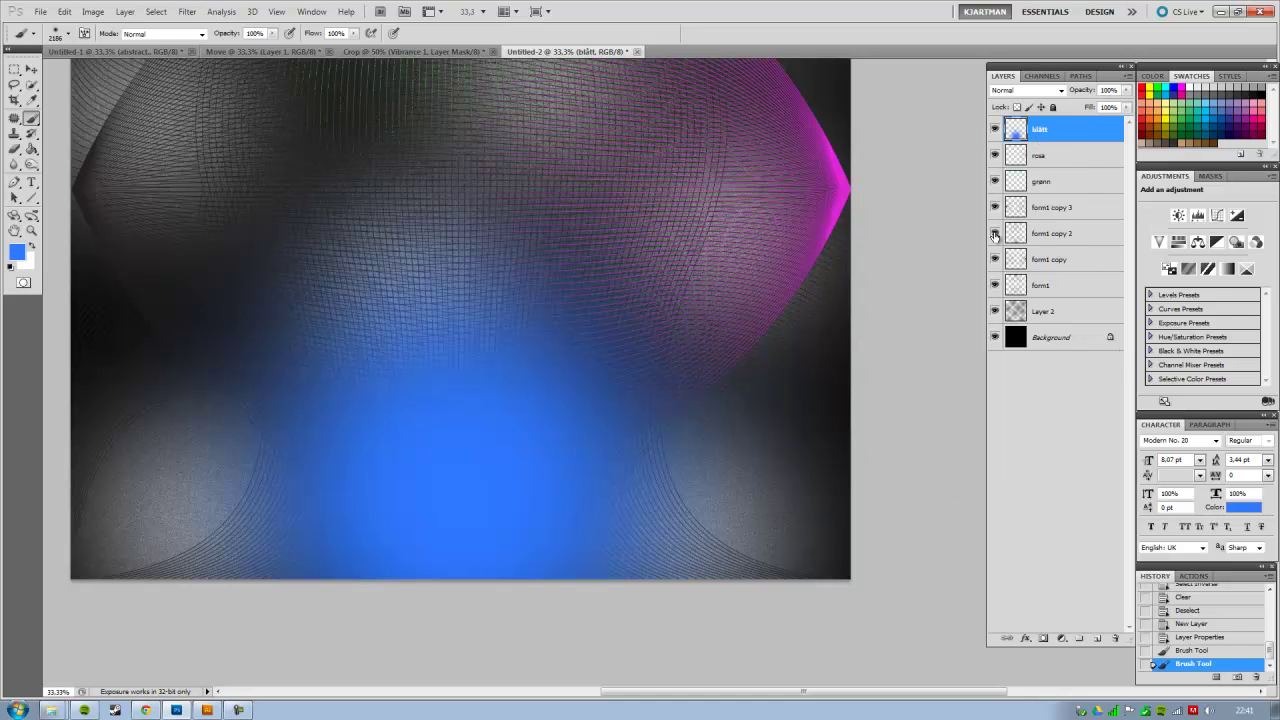
left_click(1077, 235)
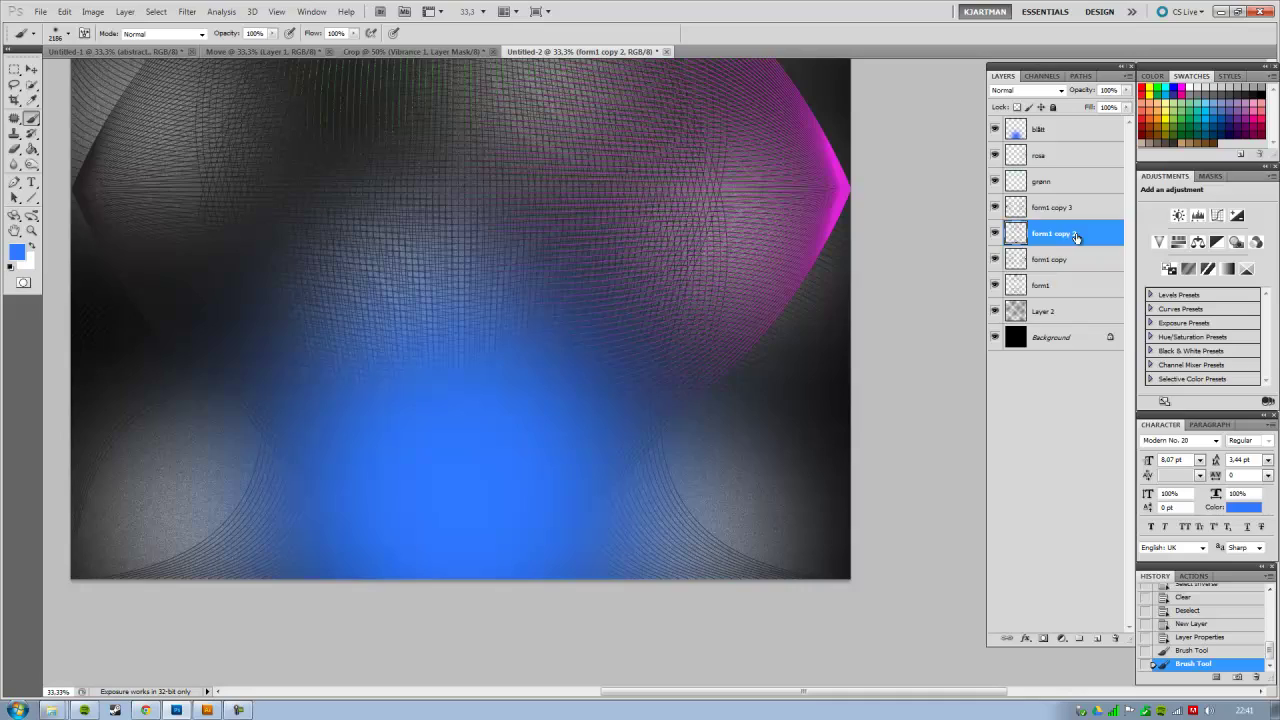
Trim blått's blue paint to the form1 copy 2 mesh lines, leaving a blue bottom tip.
left_click(1017, 235, "ctrl")
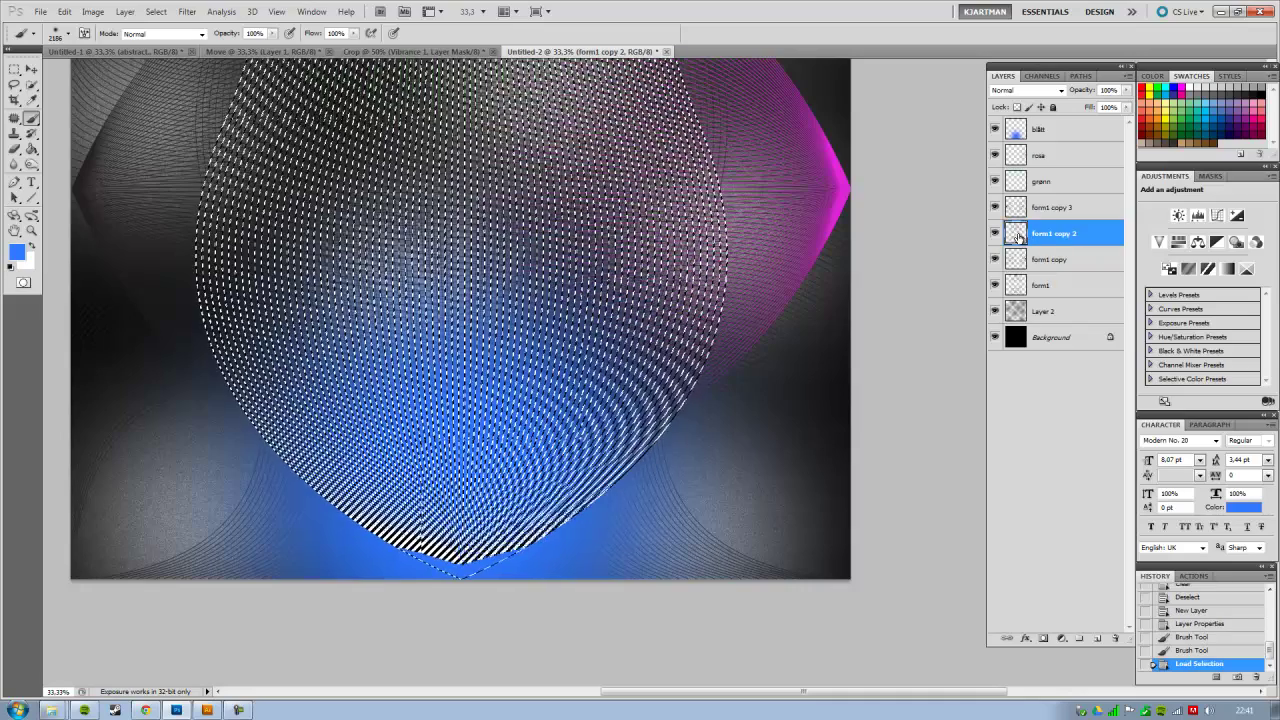
left_click(1064, 134)
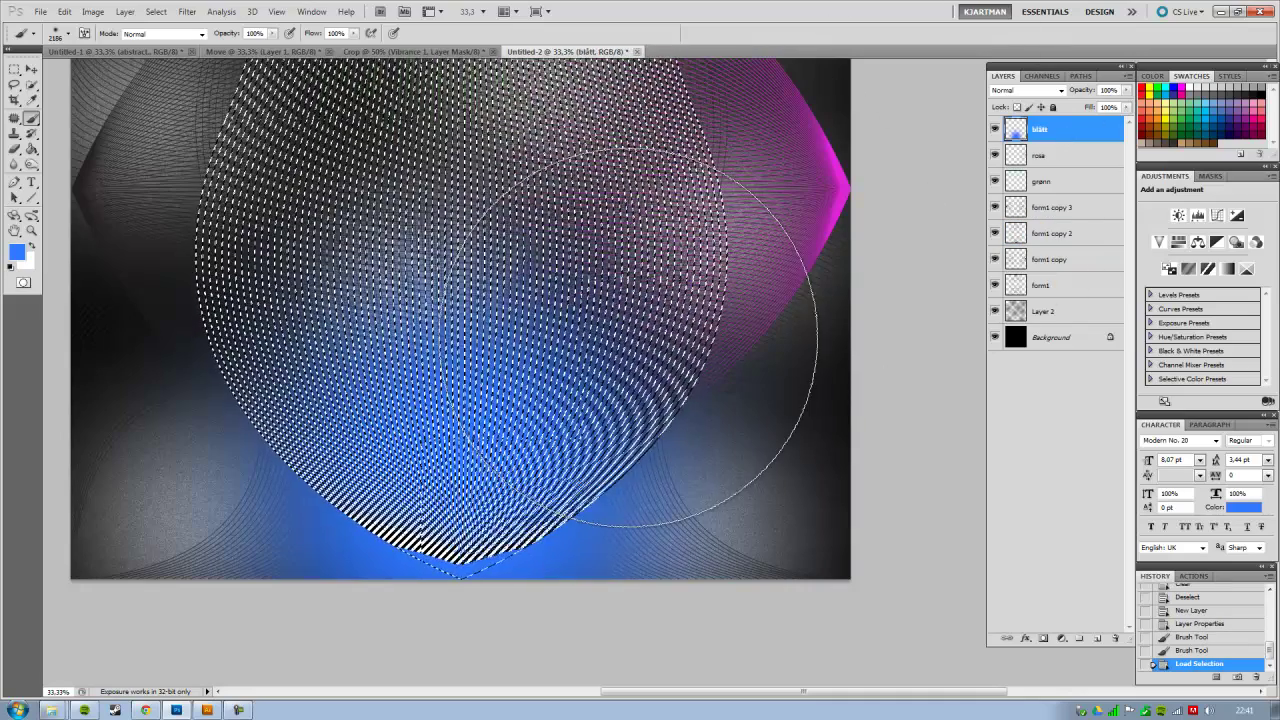
key("ctrl+shift+i")
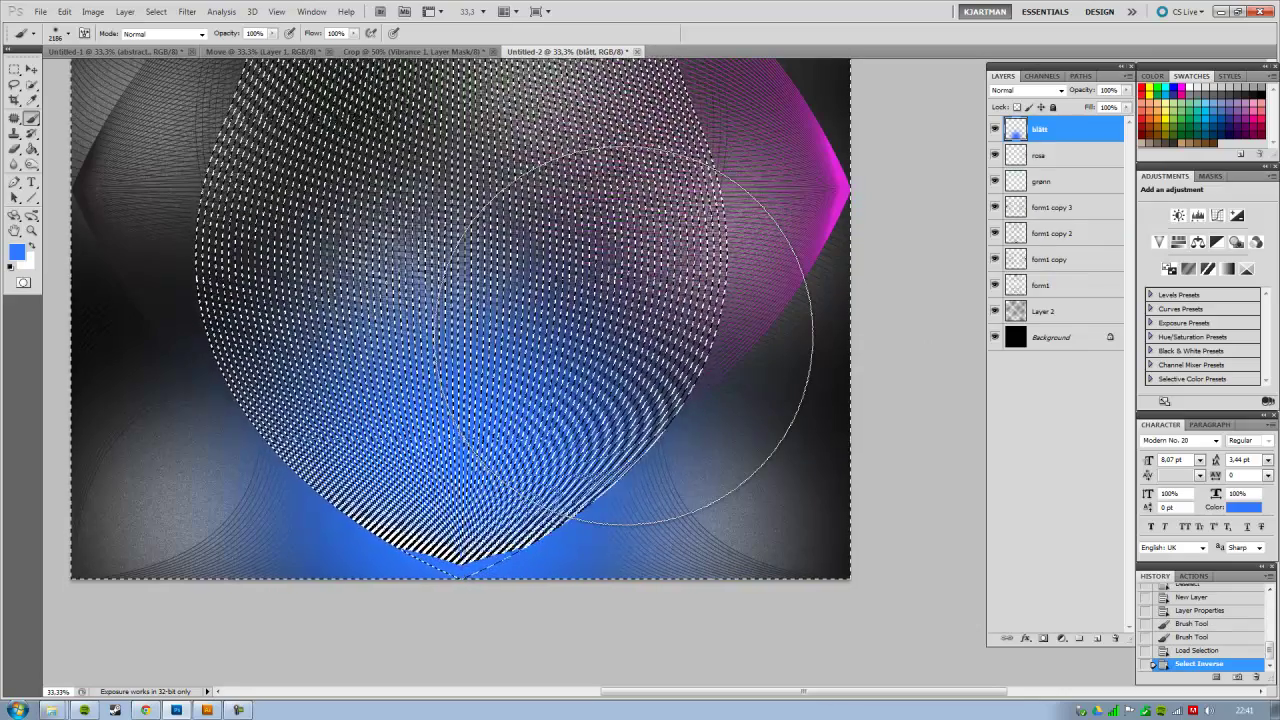
key("Delete")
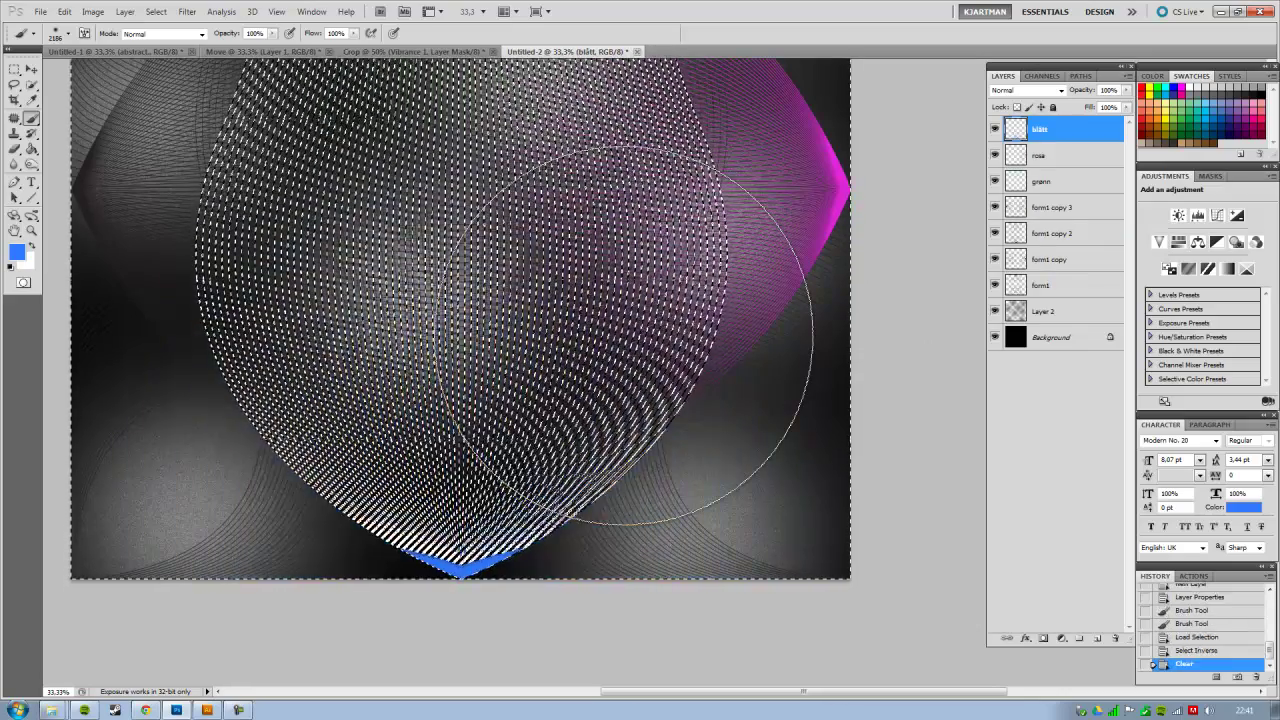
key("ctrl+d")
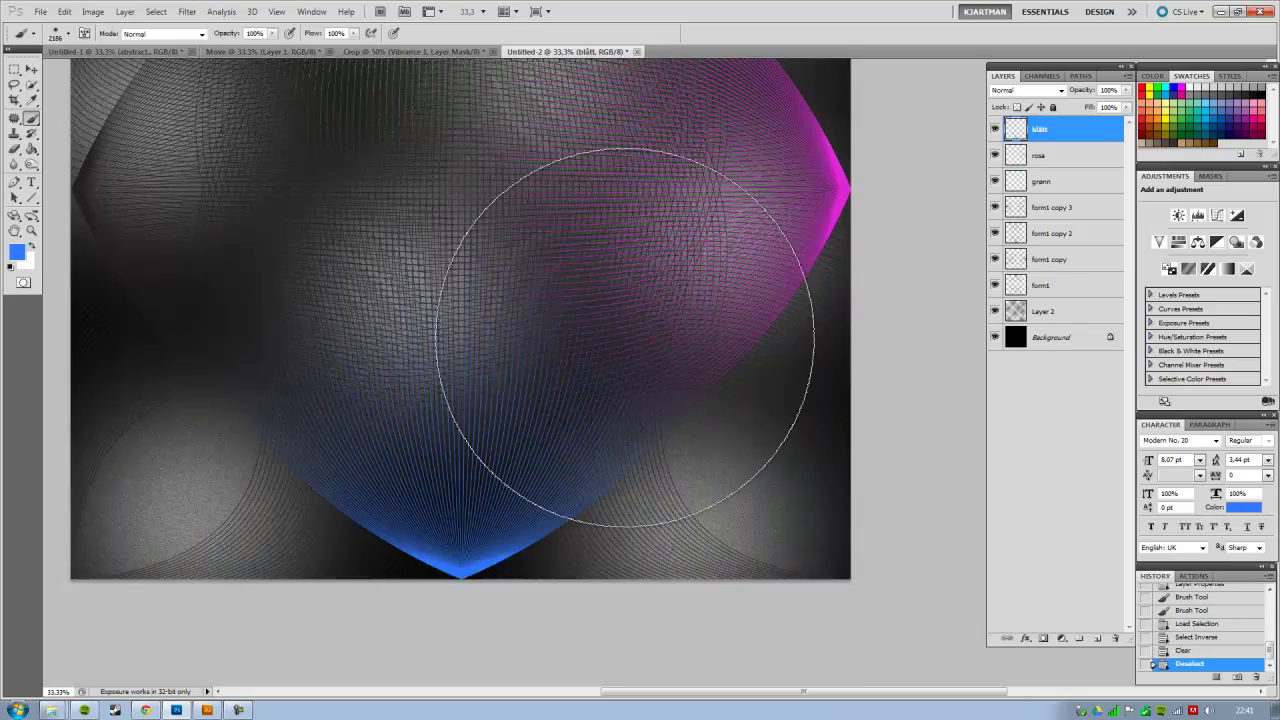
mouse_move(665, 360)
left_mouse_down()
mouse_move(764, 492)
mouse_move(757, 423)
left_mouse_up()
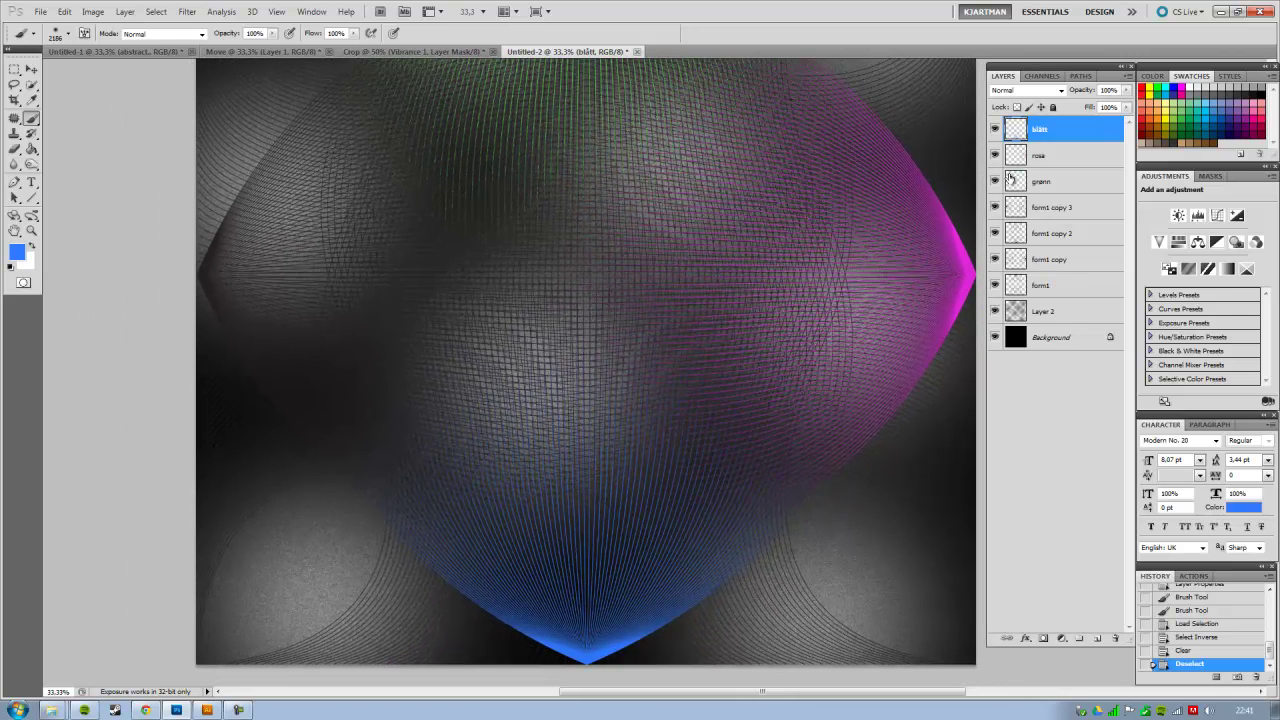
Add a new layer named gult and set the foreground colour to yellow.
left_click(1094, 639)
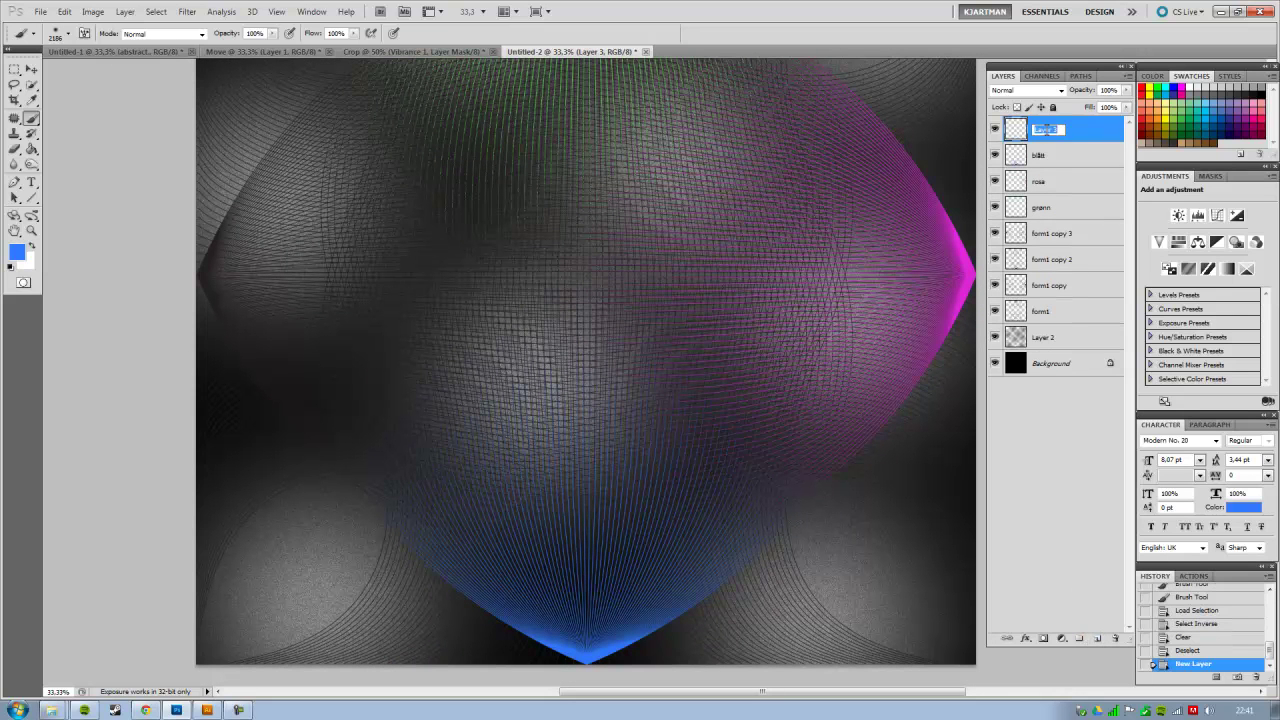
type("gult")
key("Return")
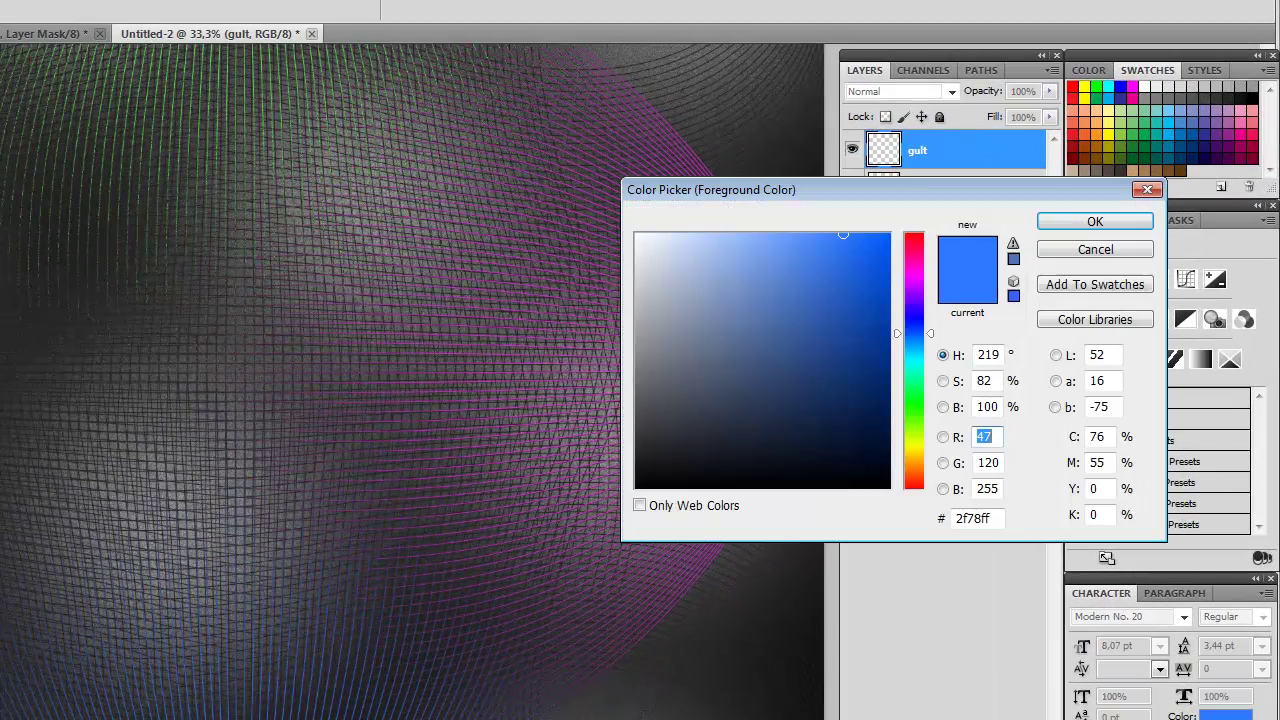
left_click(915, 442)
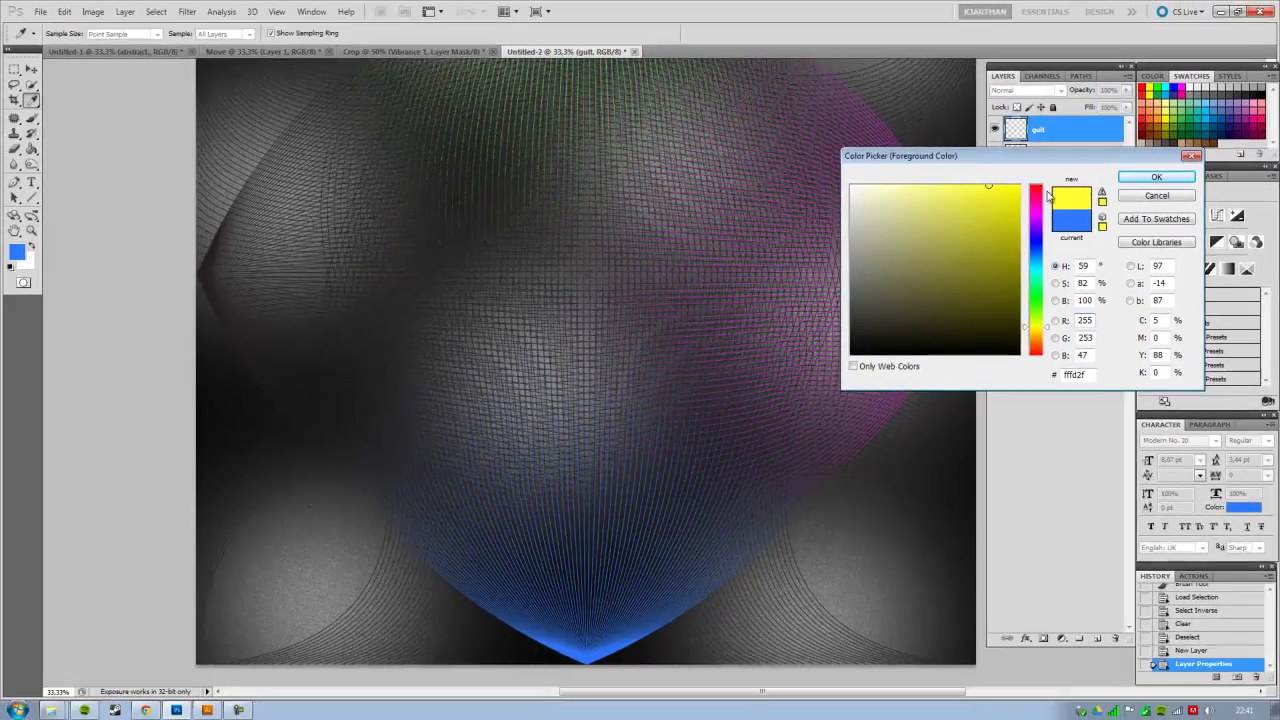
left_click(1110, 180)
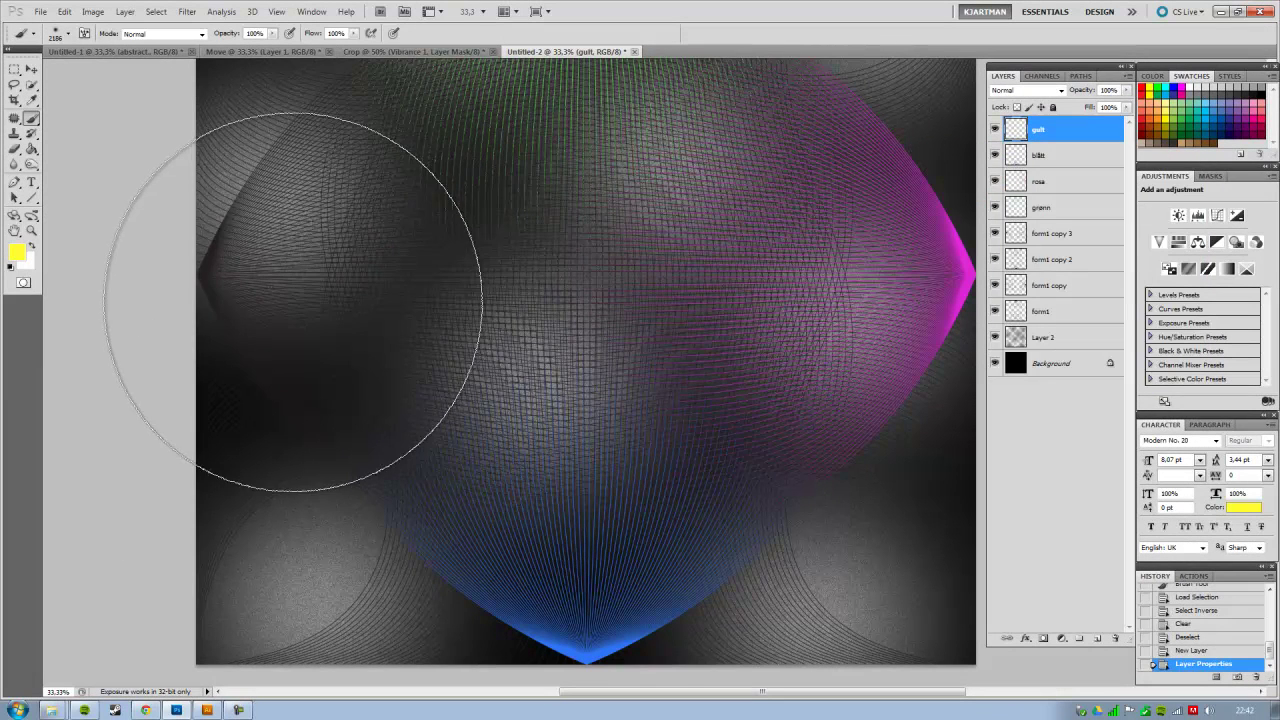
Paint soft yellow glow on the left side and trim it to the mesh lines.
left_click(288, 268)
left_click(294, 258)
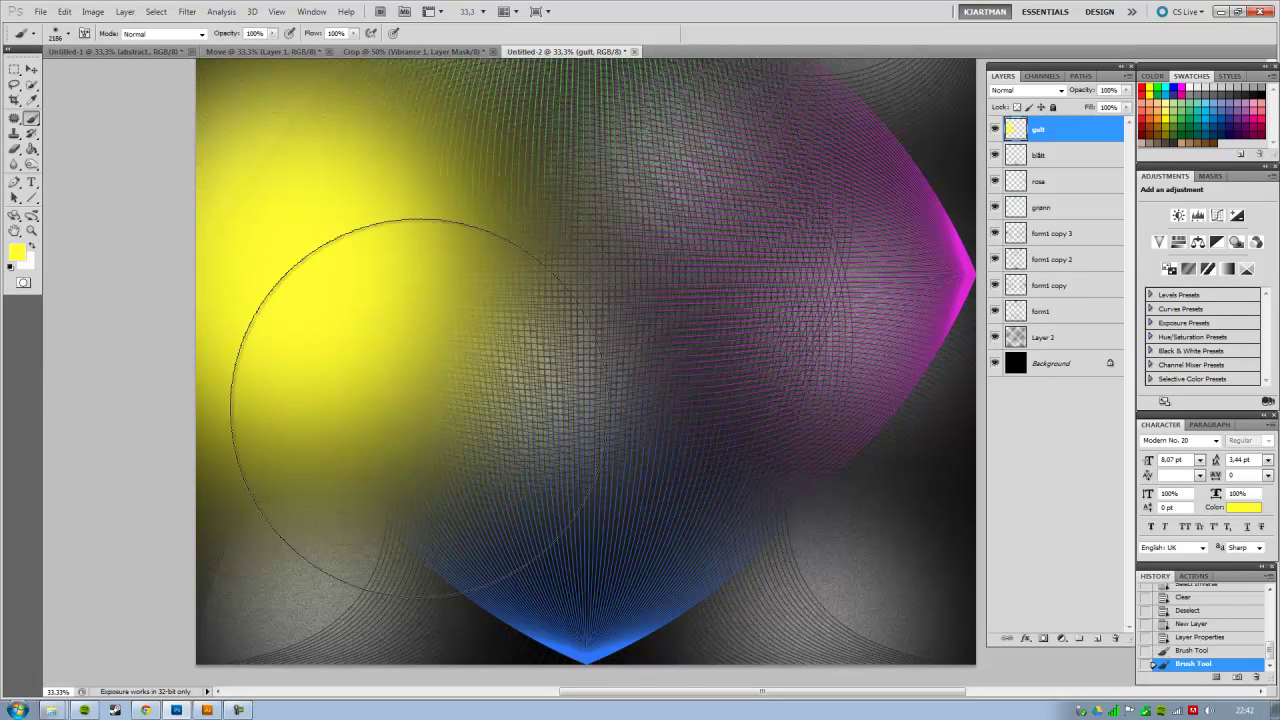
left_click(335, 390)
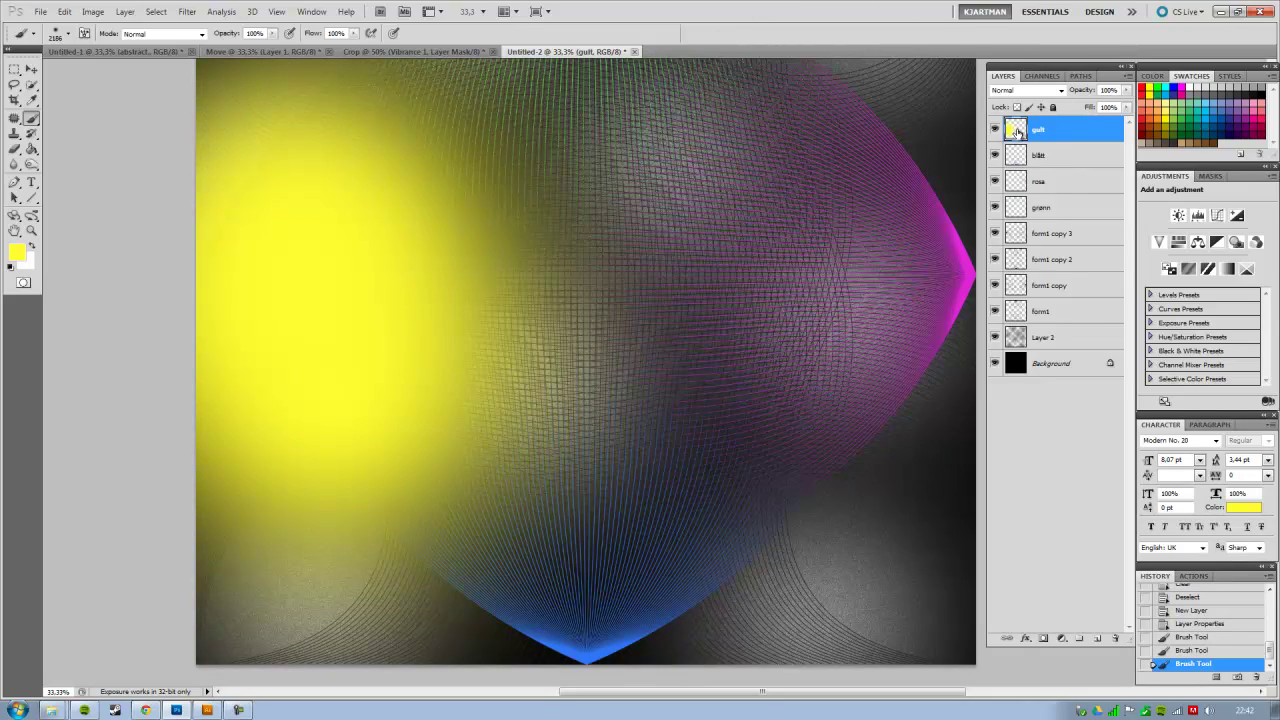
key("ctrl+shift+i")
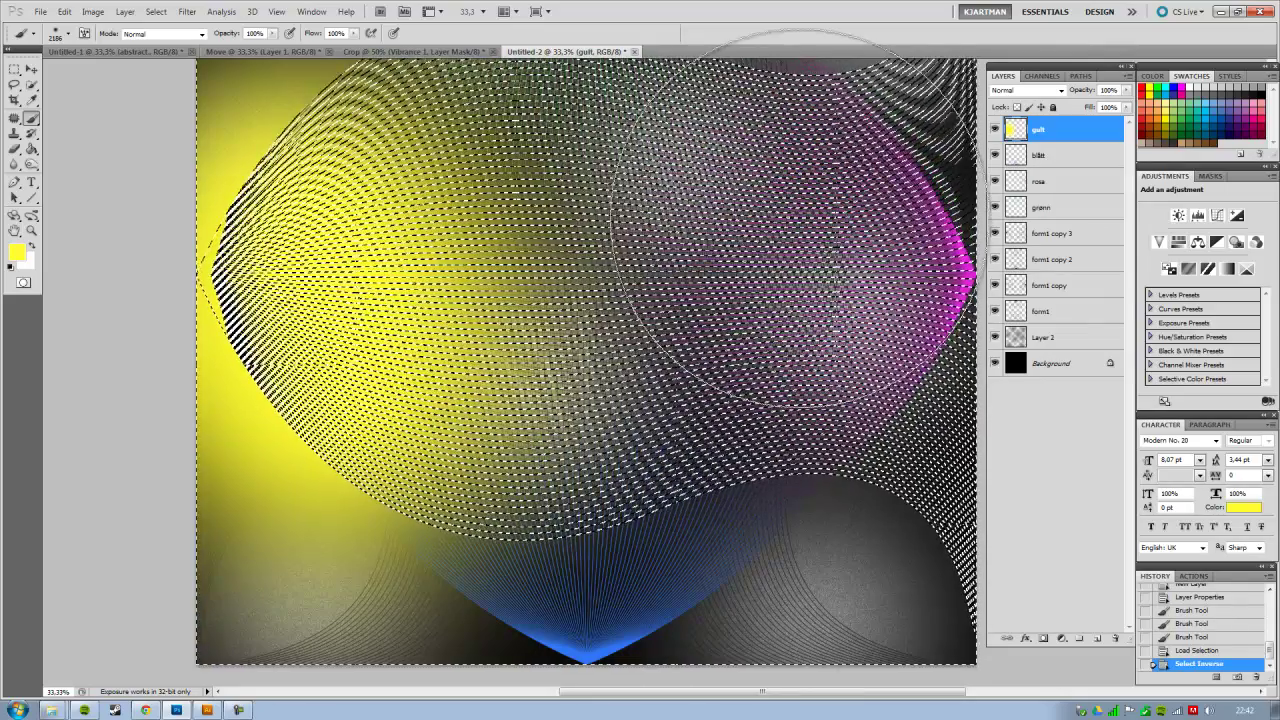
key("Delete")
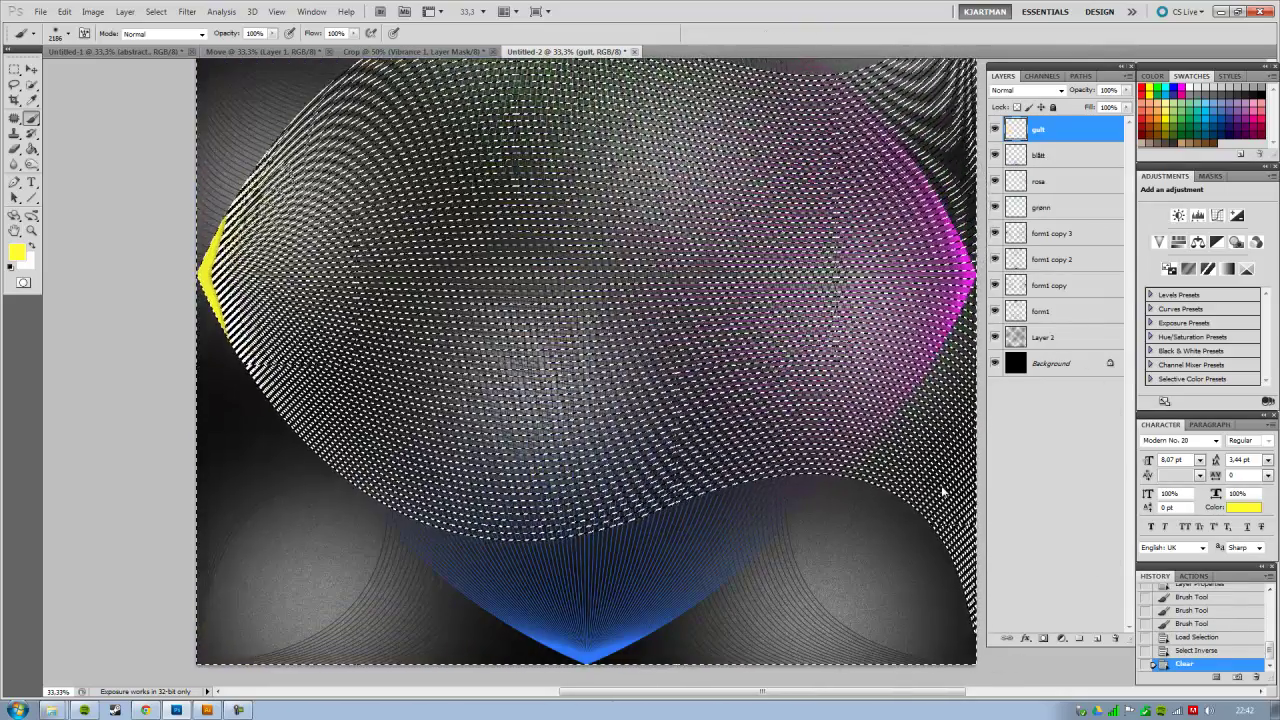
key("ctrl+d")
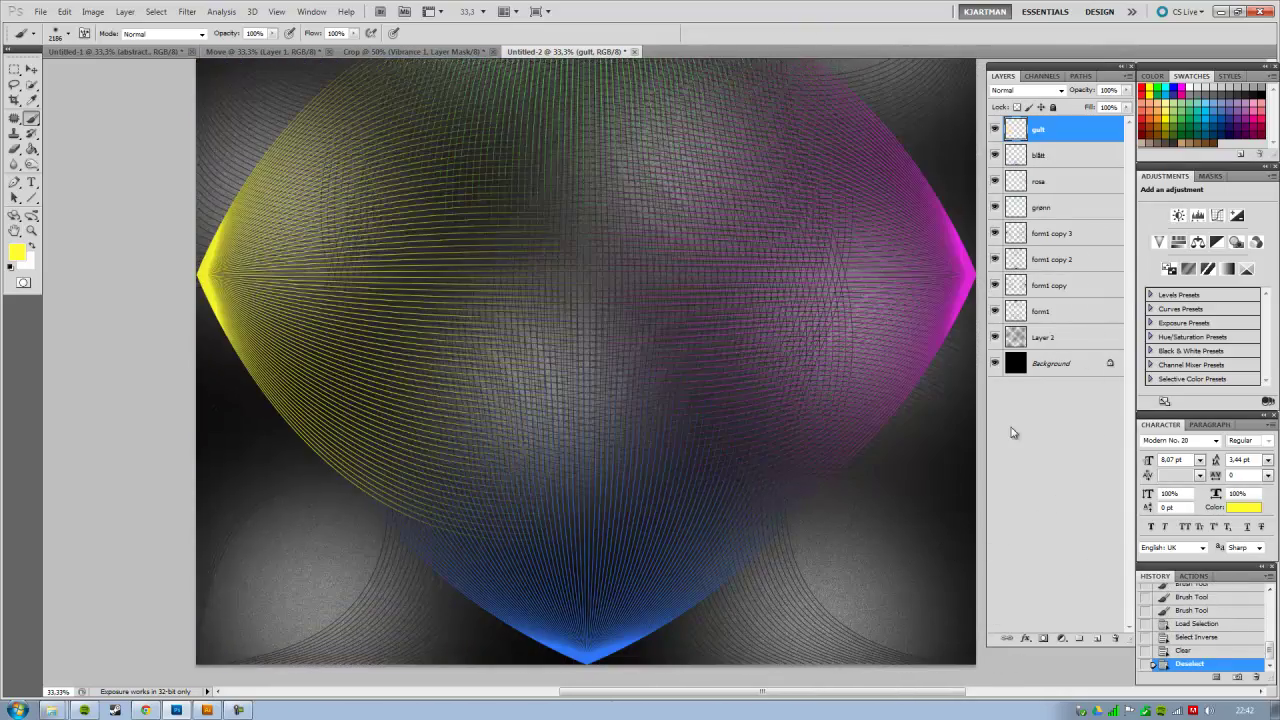
key("ctrl+minus")
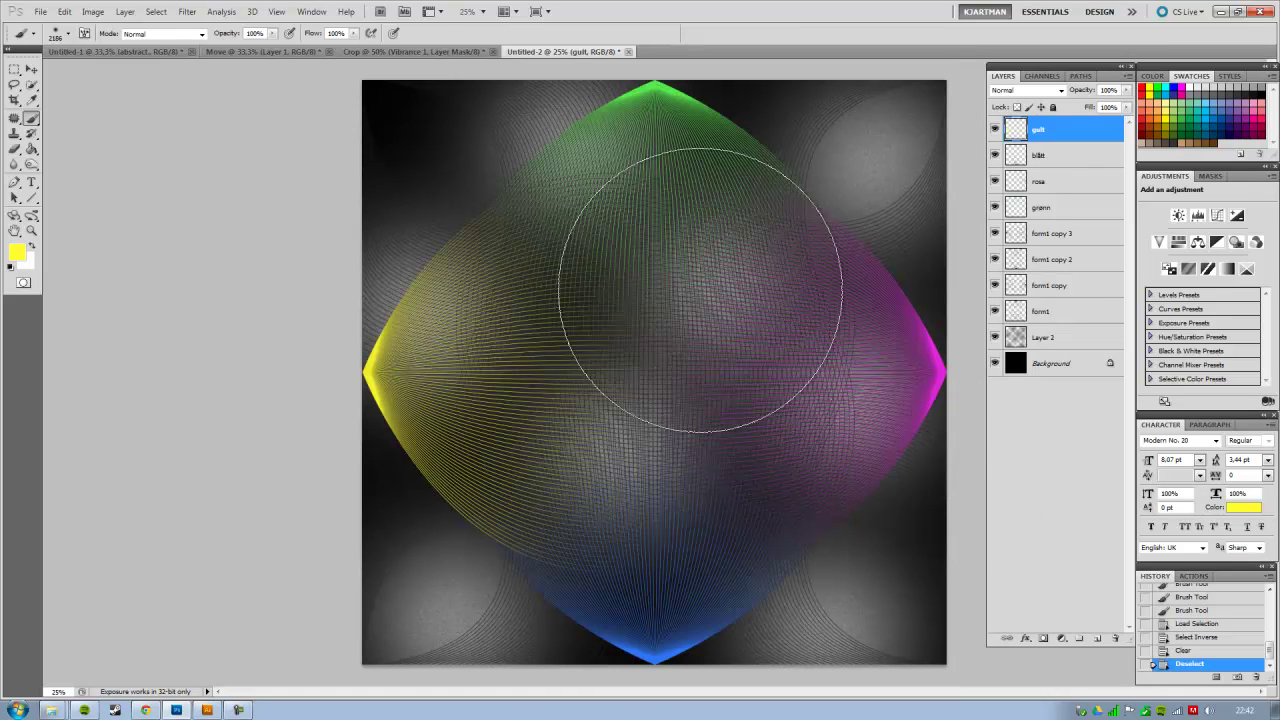
Hide the grey form1 grid layers and shift the yellow gult mesh inward with Free Transform.
left_click(994, 284)
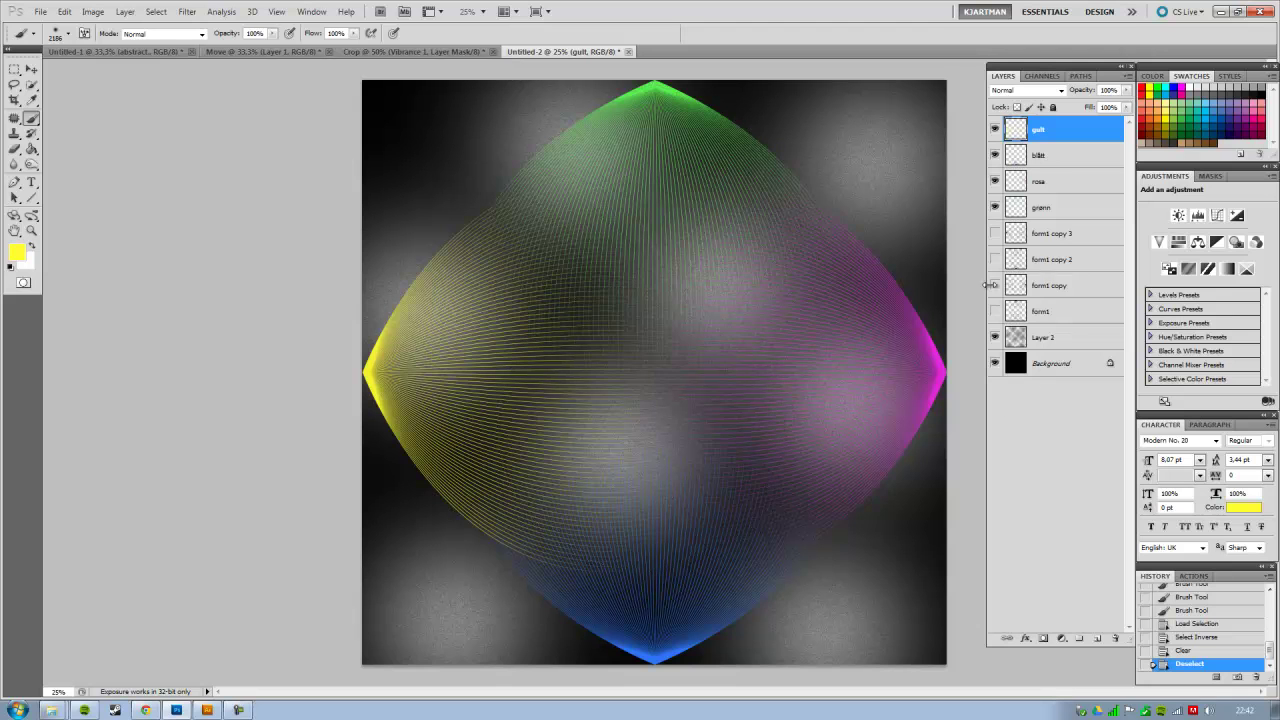
left_click(994, 311)
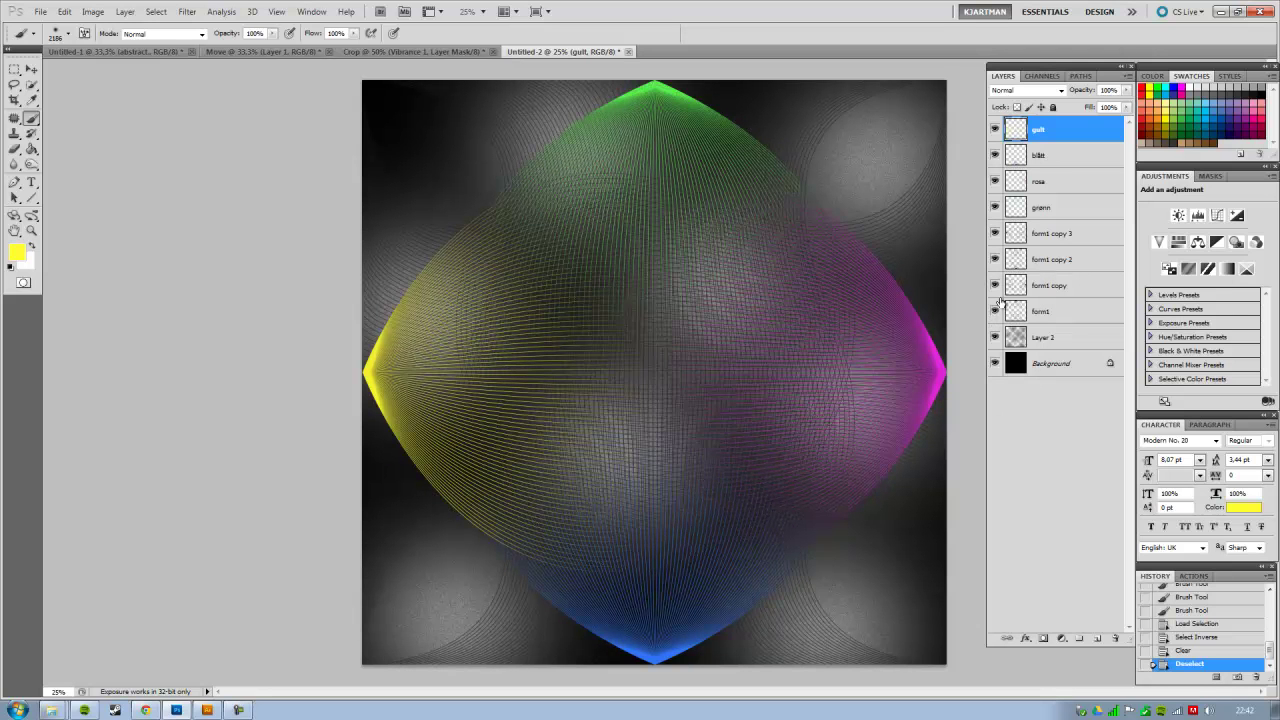
left_click(995, 240)
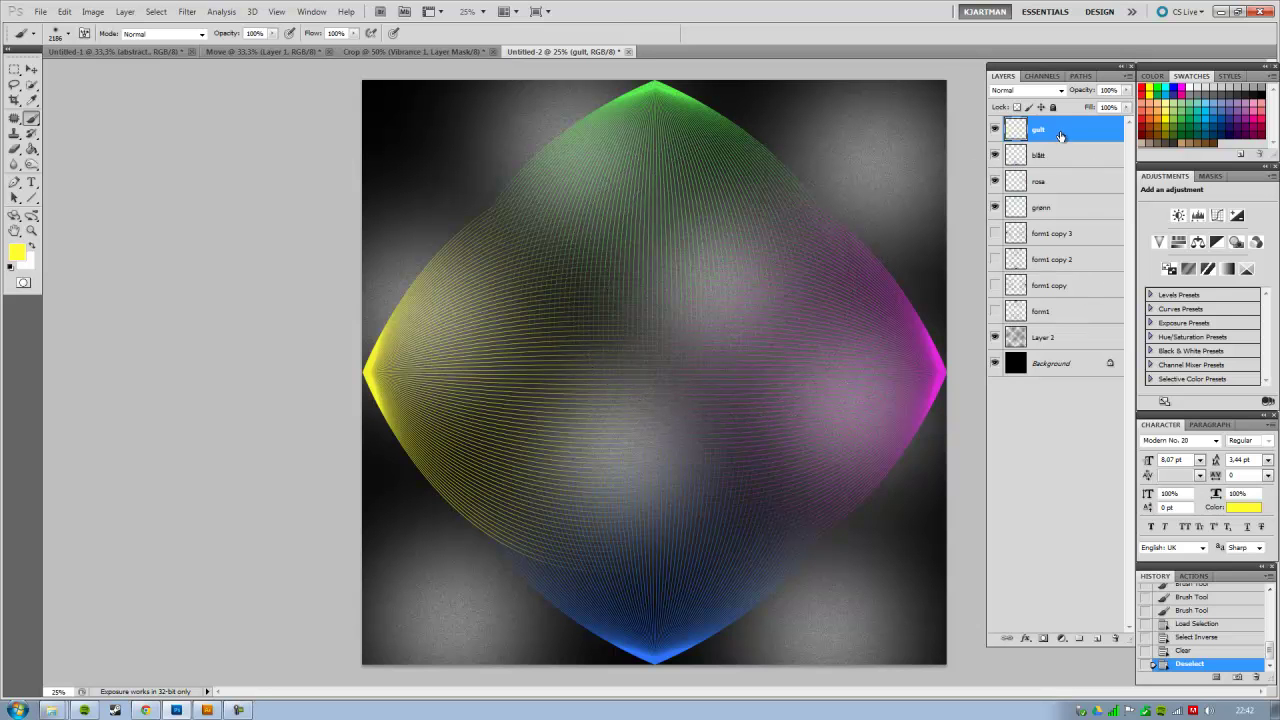
key("ctrl+t")
mouse_move(531, 286)
left_mouse_down()
mouse_move(379, 314)
mouse_move(573, 245)
left_mouse_up()
Rotate and squash the yellow mesh, then commit the transform.
mouse_move(840, 310)
left_mouse_down()
mouse_move(827, 370)
mouse_move(674, 292)
left_mouse_up()
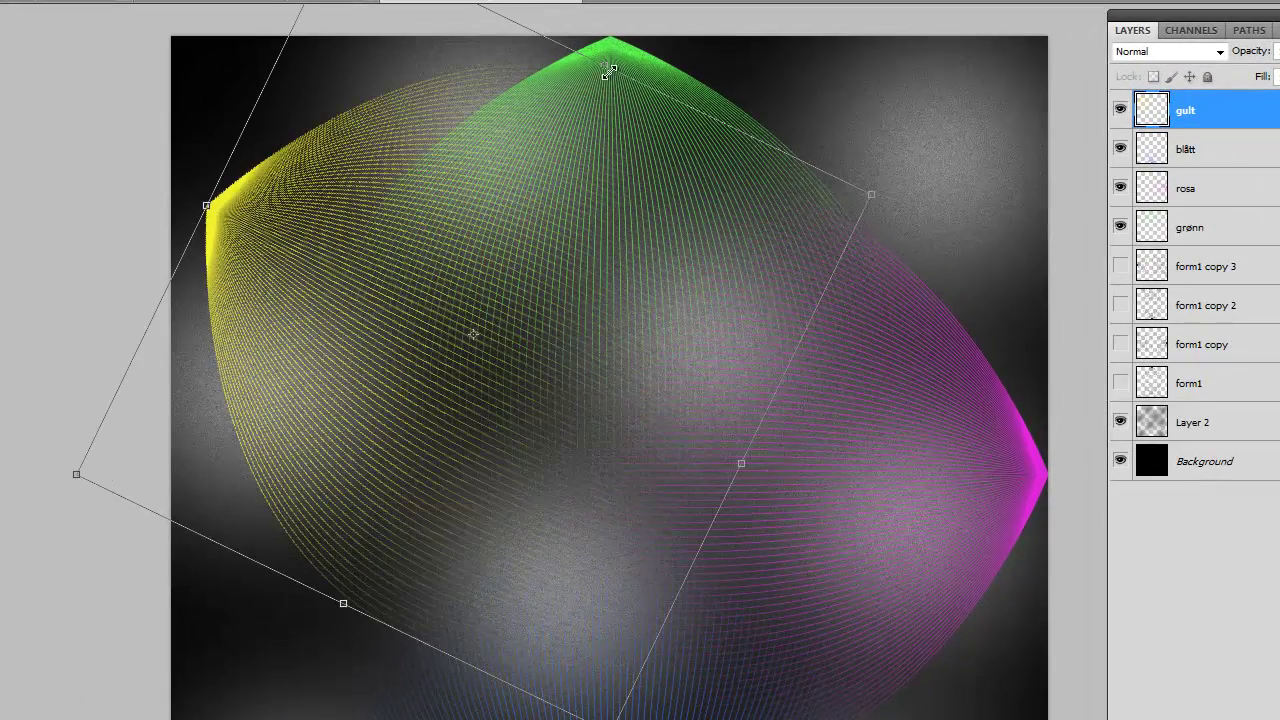
left_click_drag(608, 70, 530, 232)
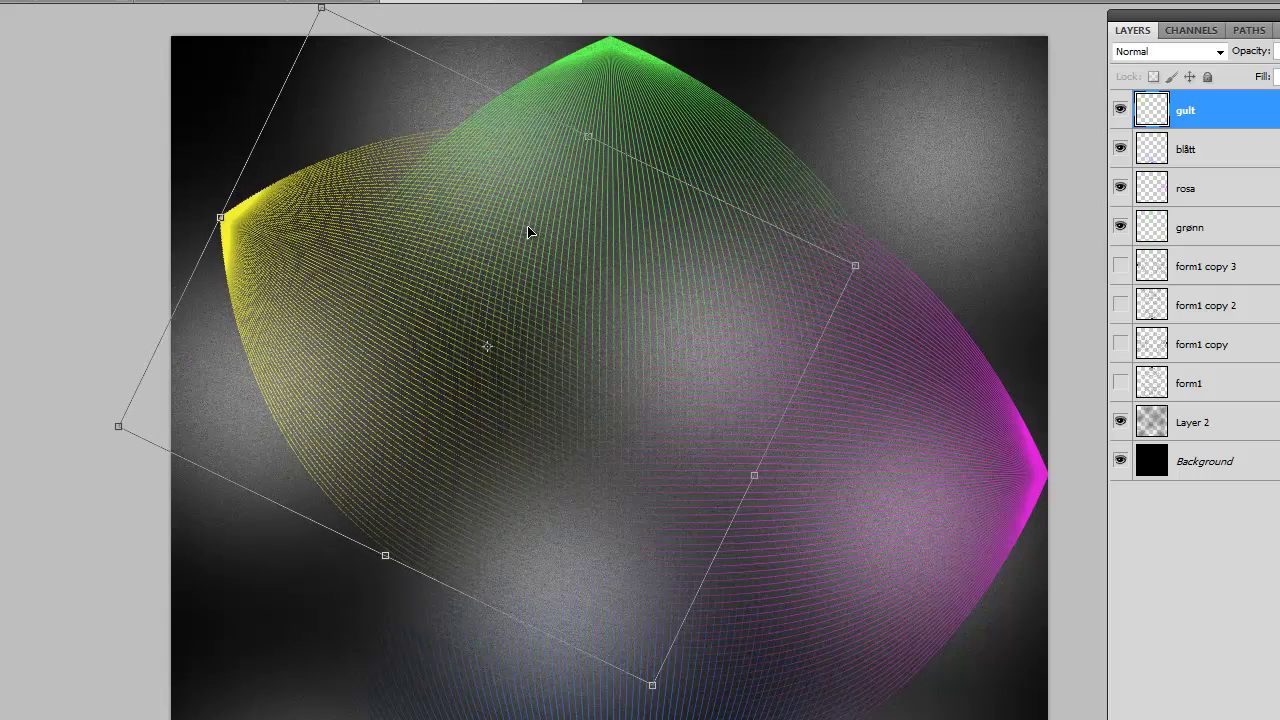
key("Return")
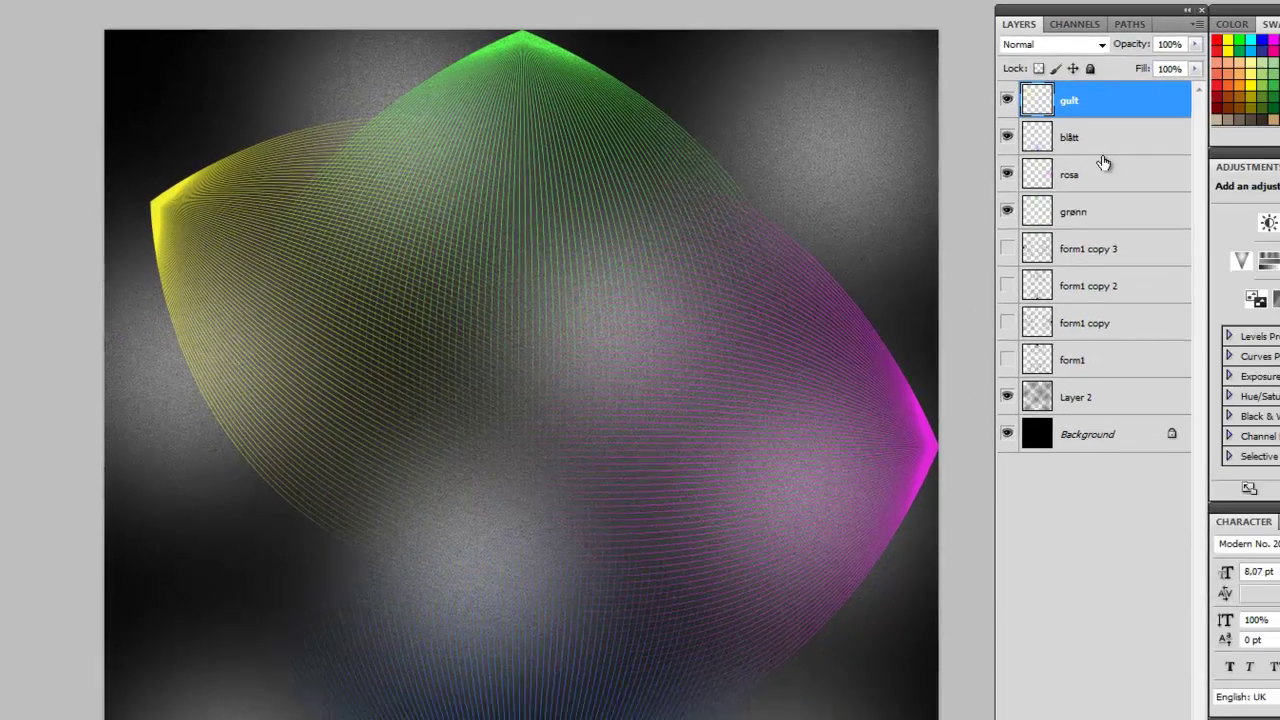
Move the magenta rosa shape up-left and rotate it clockwise.
left_click(985, 160)
key("ctrl+t")
left_click_drag(699, 388, 622, 319)
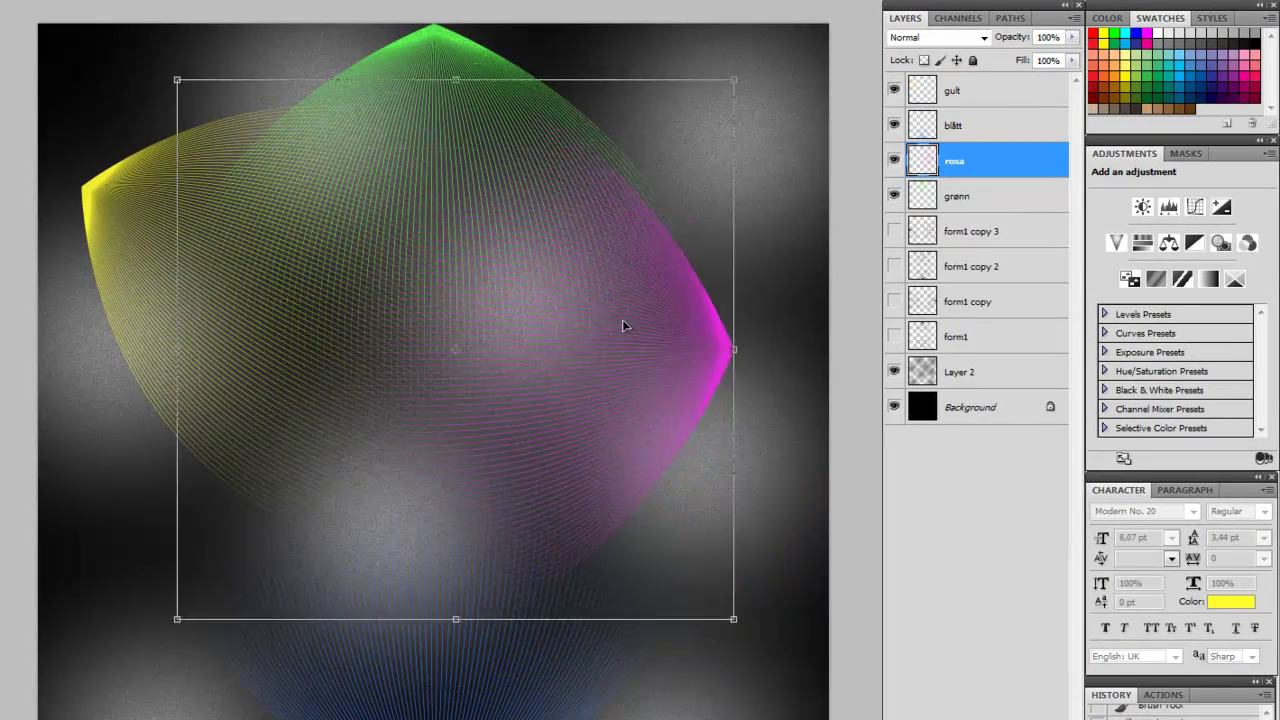
mouse_move(751, 480)
left_mouse_down()
mouse_move(771, 631)
mouse_move(386, 529)
mouse_move(609, 484)
mouse_move(620, 607)
left_mouse_up()
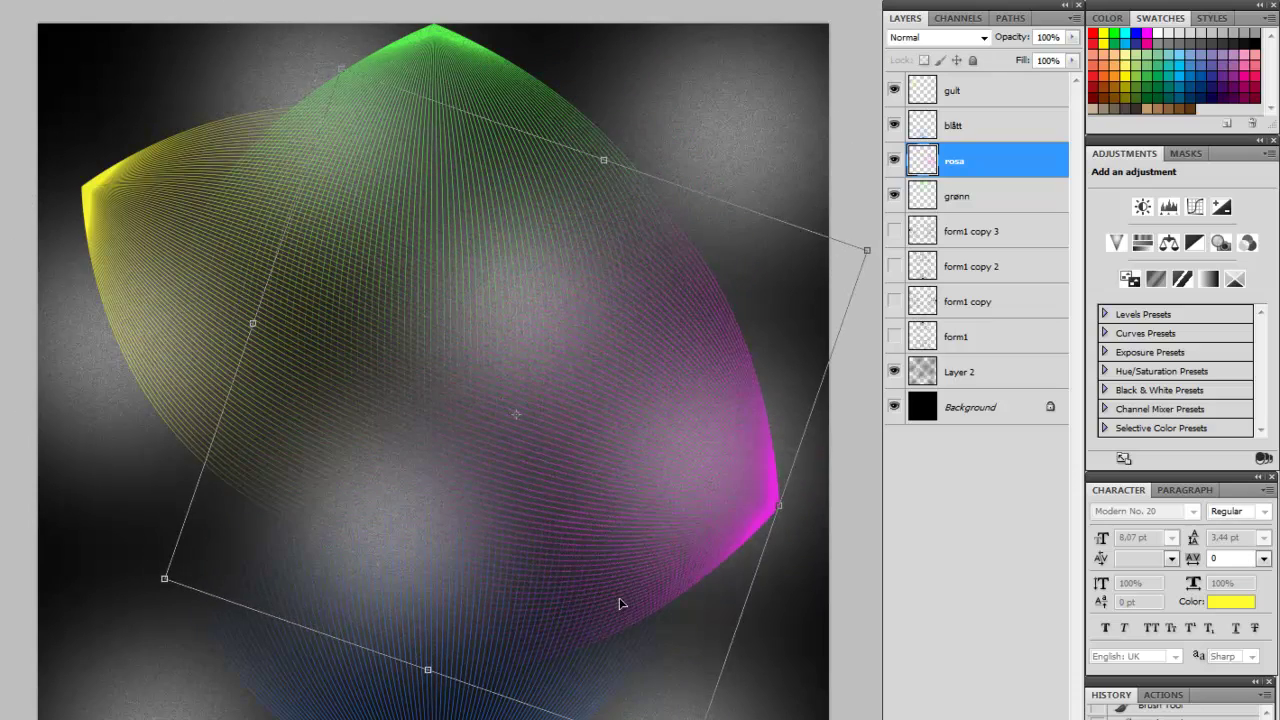
key("Return")
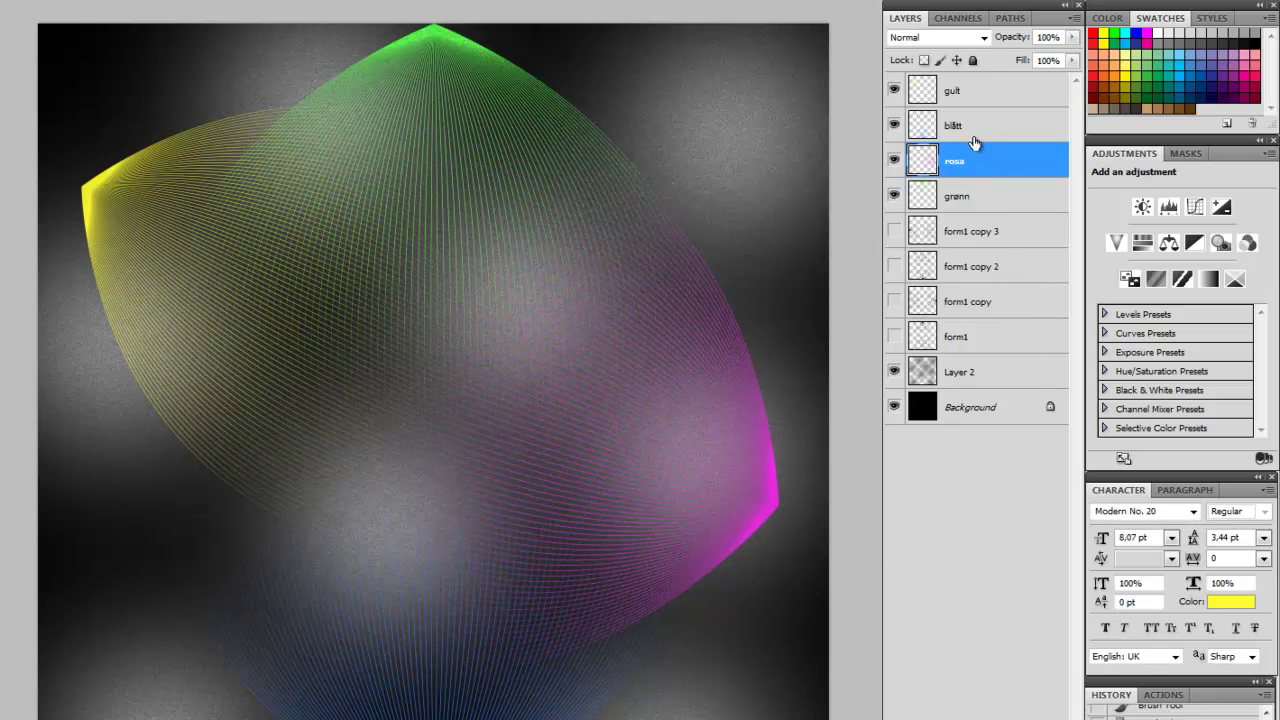
Rotate the blue blått shape so its tip tilts leftward.
left_click(980, 127)
key("ctrl+t")
left_click_drag(672, 632, 503, 477)
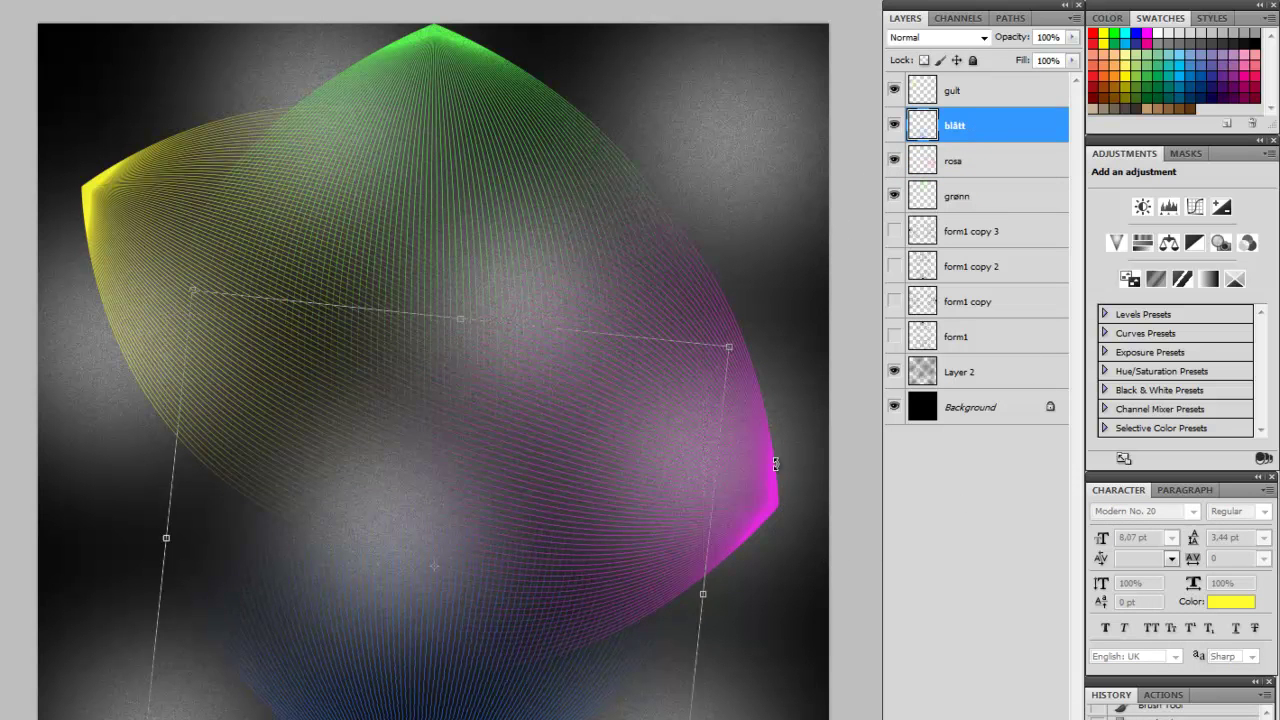
key("Return")
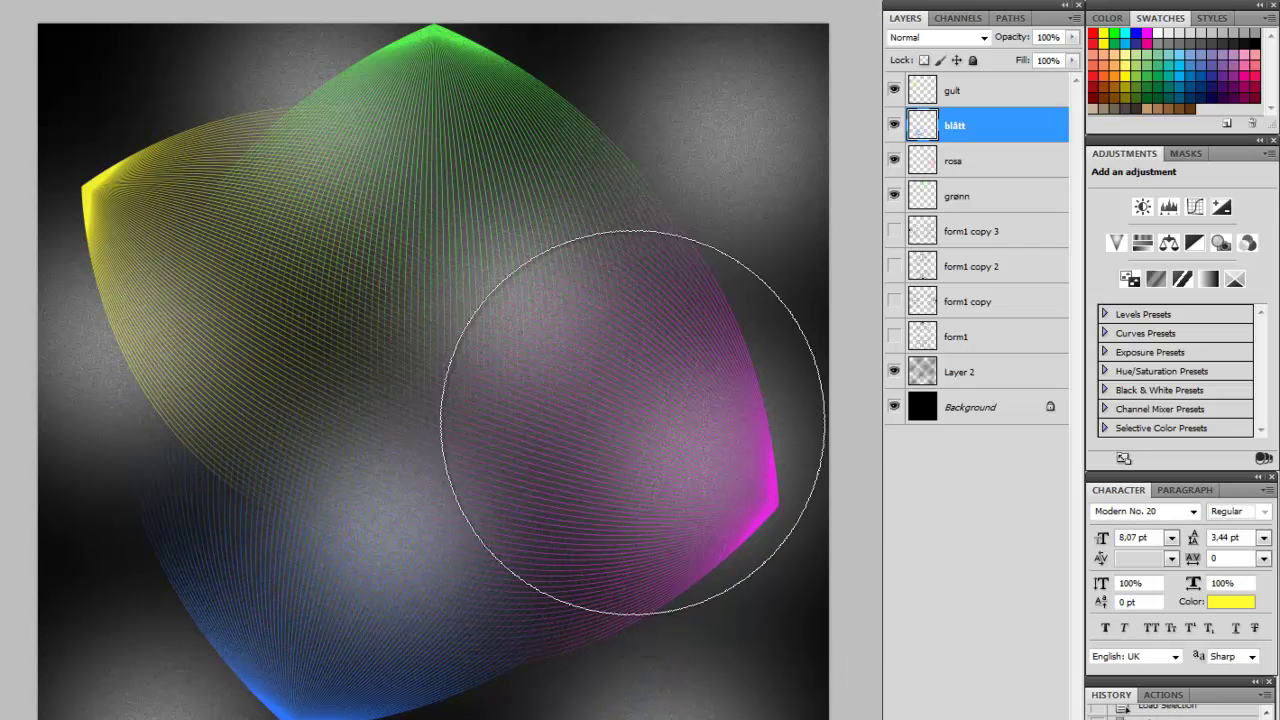
Move all four colour layers (grønn, gult, blått, rosa) down together.
left_click(969, 192)
left_click(985, 92, "ctrl")
left_click(987, 126, "ctrl")
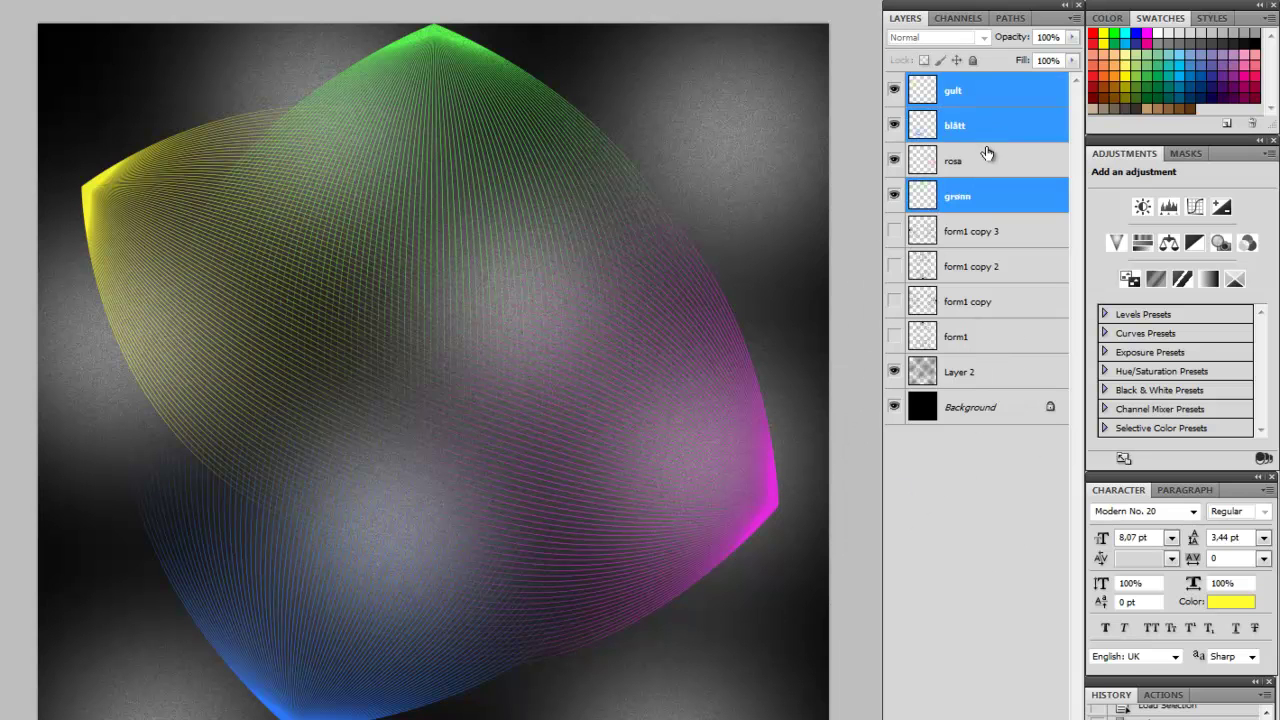
left_click(987, 162, "ctrl")
key("ctrl+t")
left_click_drag(608, 269, 613, 331)
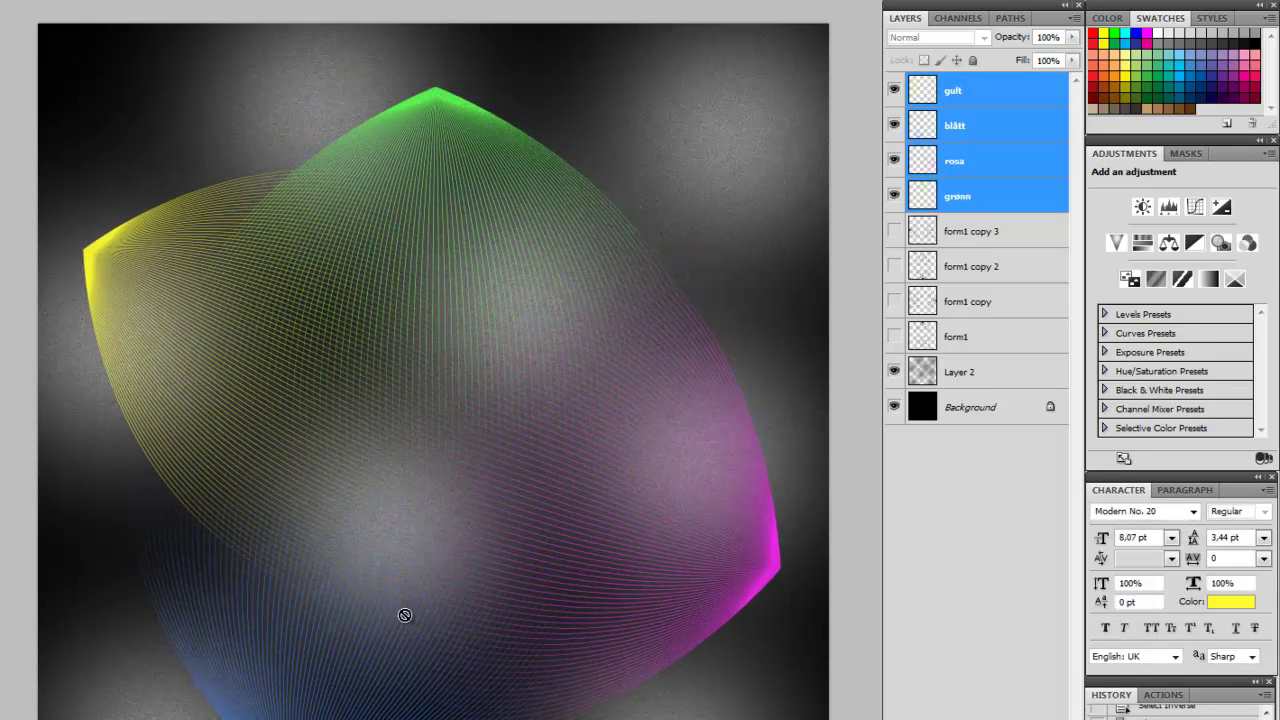
left_click(951, 450)
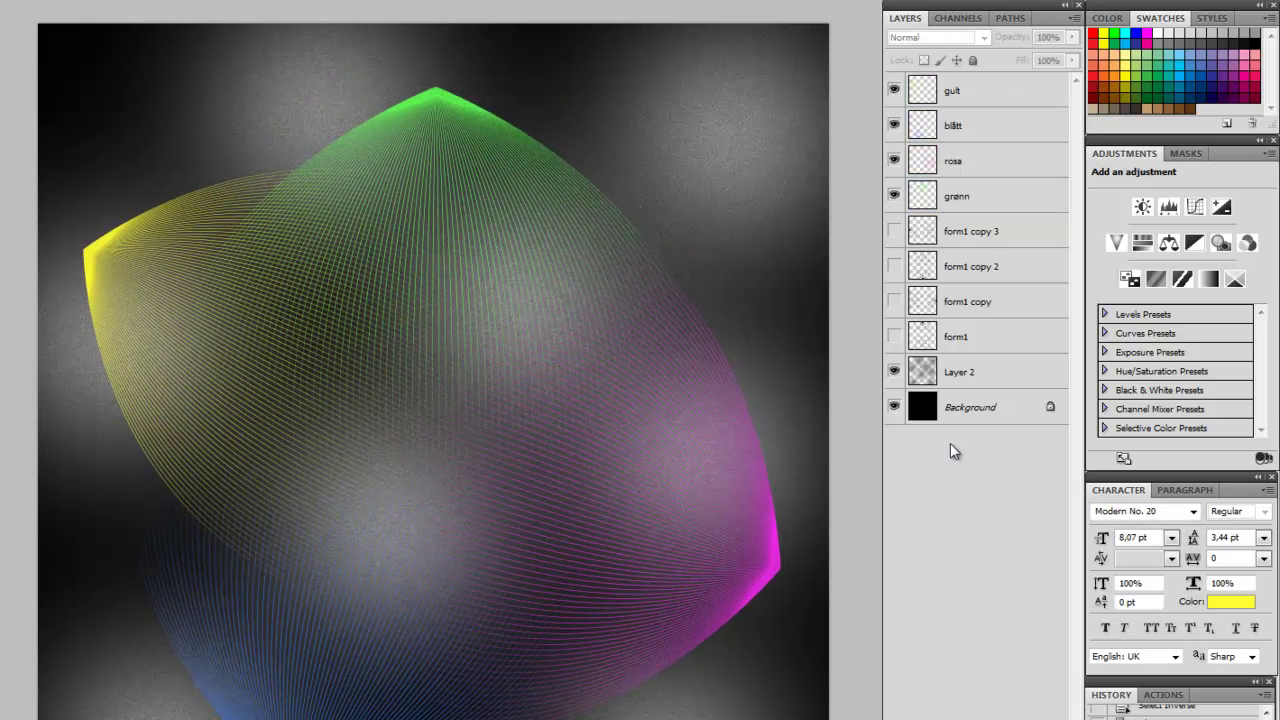
left_click(980, 374)
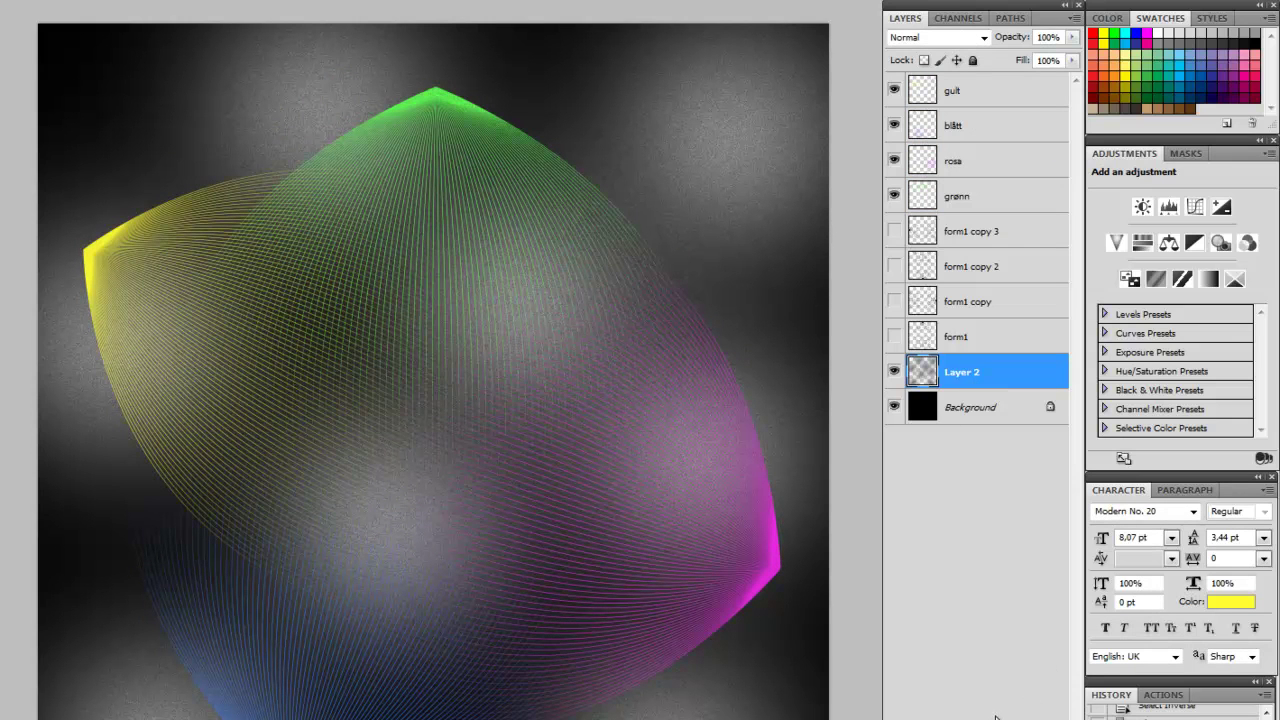
Darken Layer 2 with Levels, raising the black input point to about 90.
key("ctrl+l")
left_click_drag(921, 227, 996, 228)
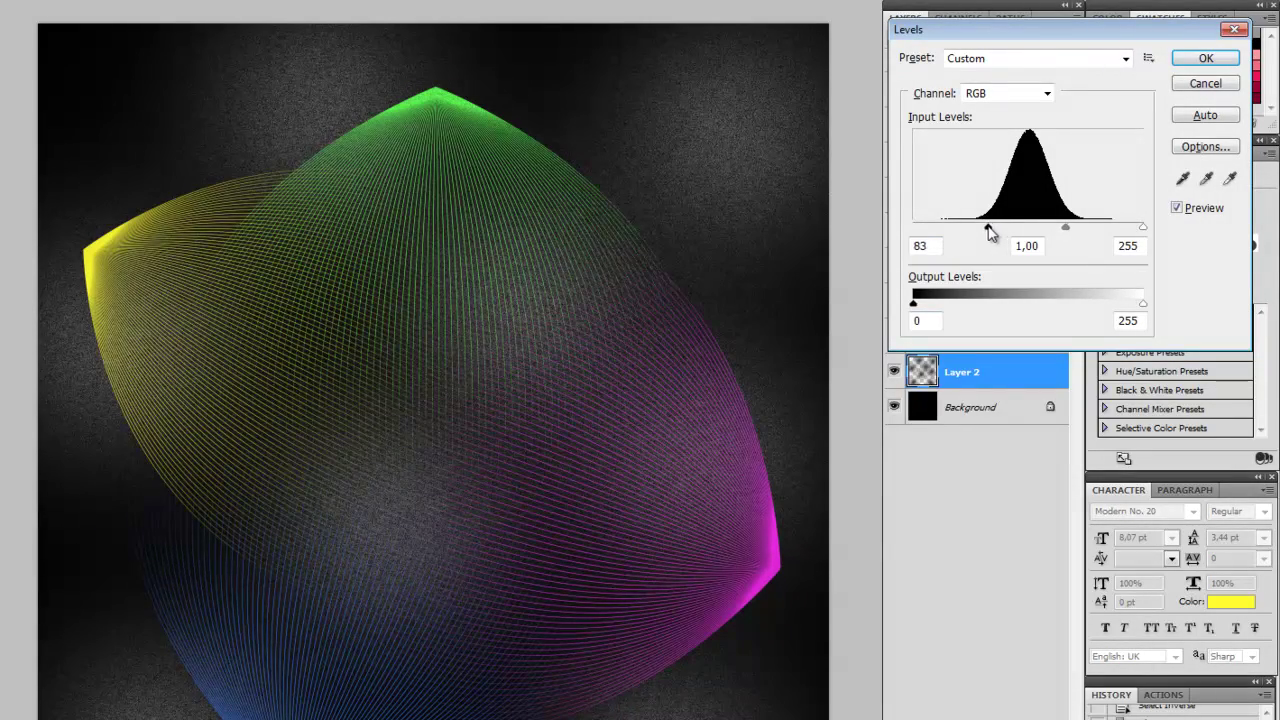
mouse_move(1141, 228)
left_mouse_down()
mouse_move(1097, 228)
mouse_move(1150, 228)
left_mouse_up()
mouse_move(989, 228)
left_mouse_down()
mouse_move(1019, 228)
mouse_move(995, 228)
left_mouse_up()
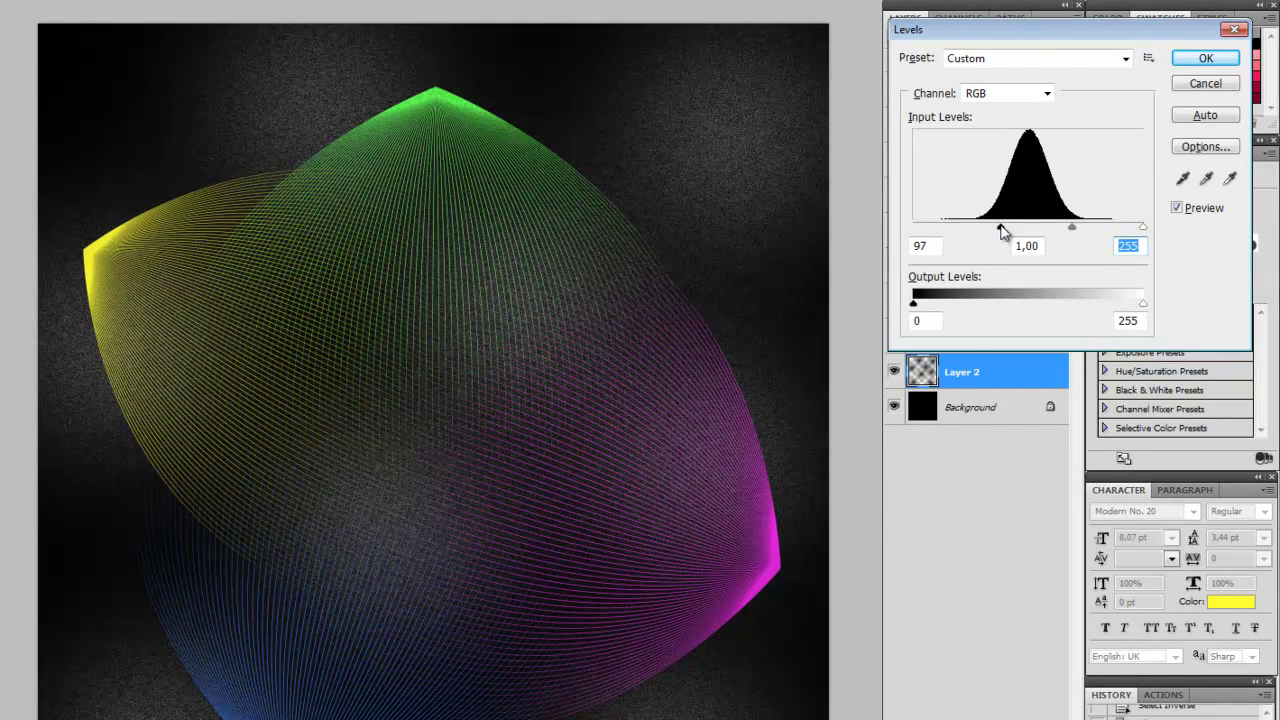
left_click(1204, 62)
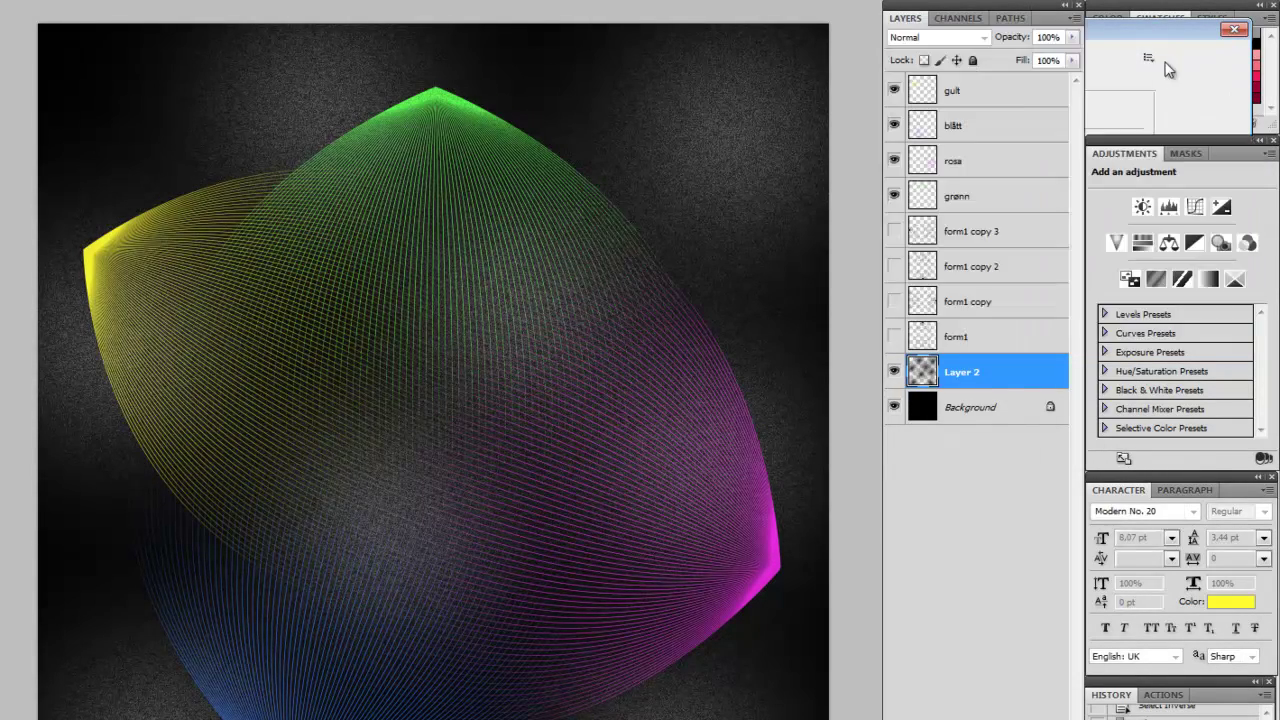
Zoom in and pan around to inspect the noise detail and line mesh.
key("ctrl+plus")
key("ctrl+plus")
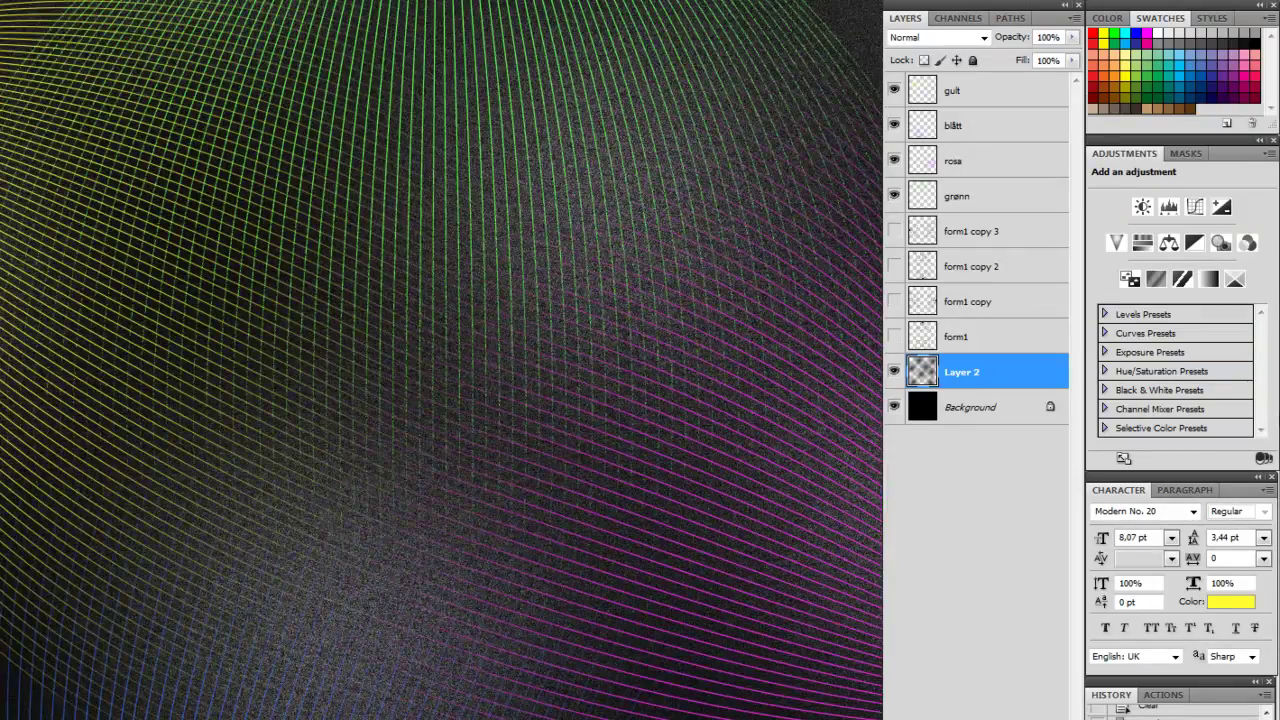
key("ctrl+plus")
mouse_move(599, 538)
left_mouse_down()
mouse_move(360, 562)
mouse_move(340, 440)
left_mouse_up()
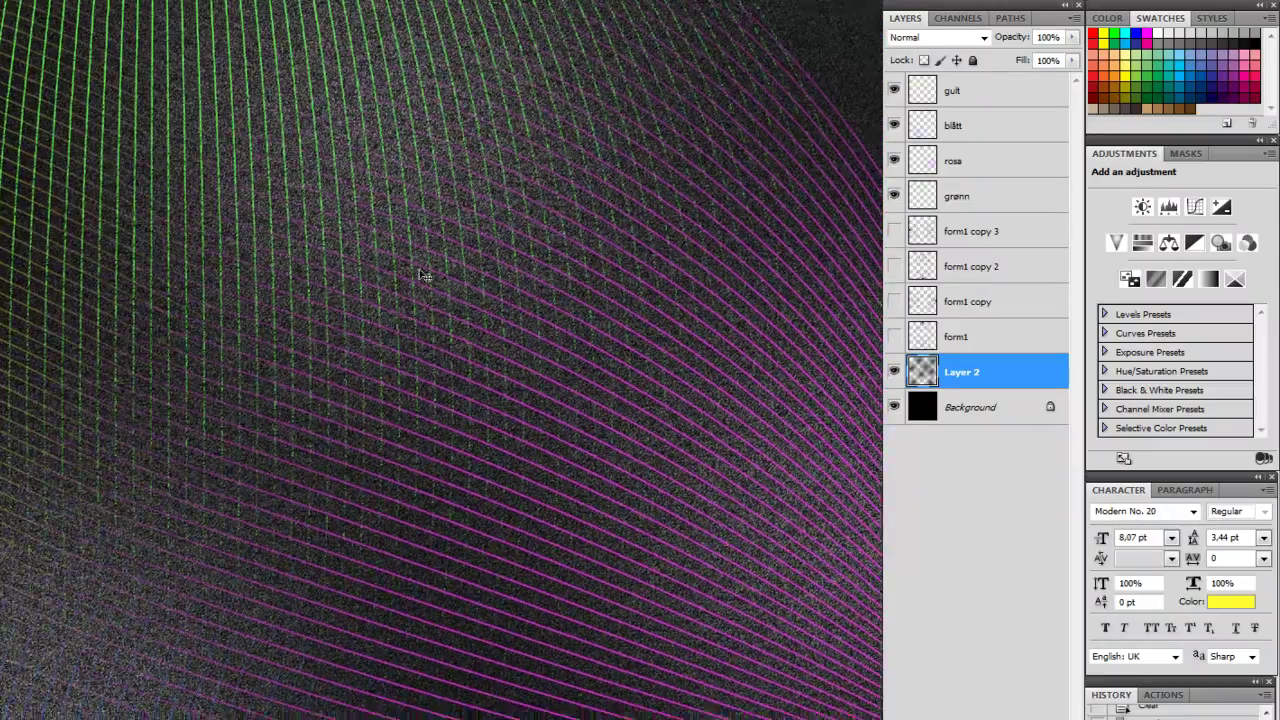
scroll(424, 275, "down", 2)
scroll(838, 466, "down", 2)
scroll(838, 466, "down", 2)
scroll(838, 466, "down", 2)
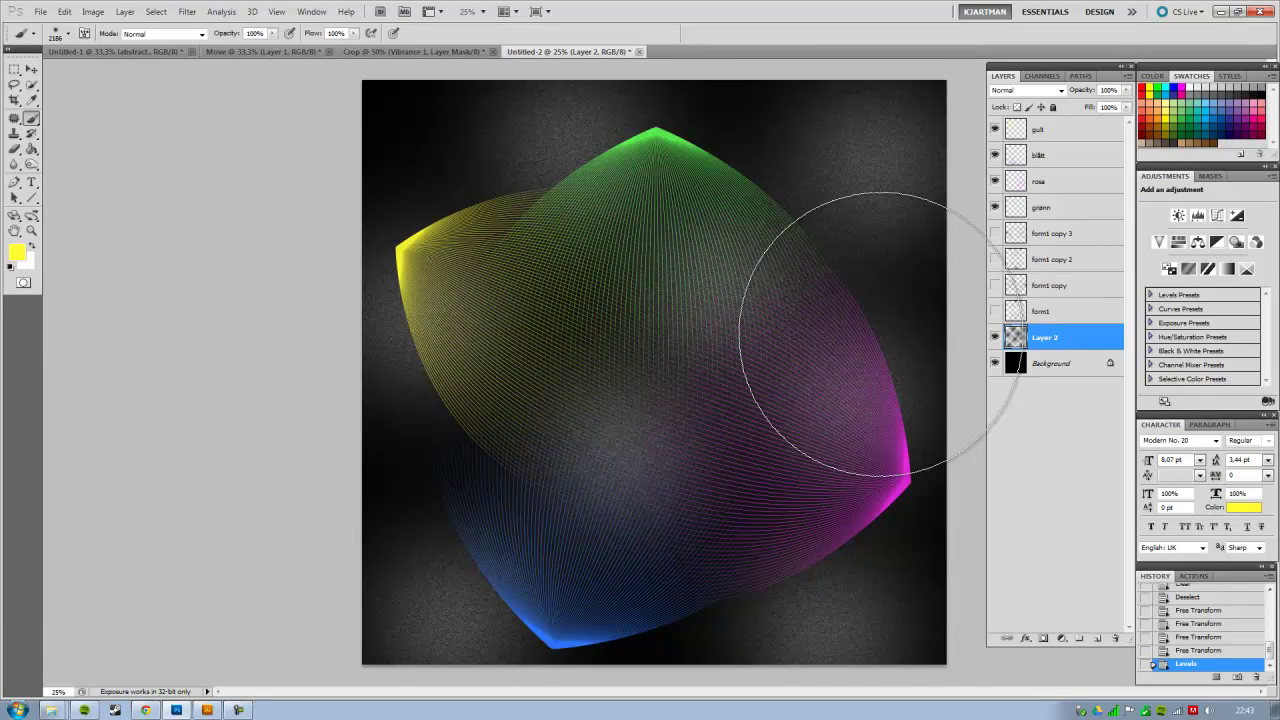
Add a new Overlay-mode layer above gult with white as foreground colour.
left_click(1065, 129)
left_click(1098, 639)
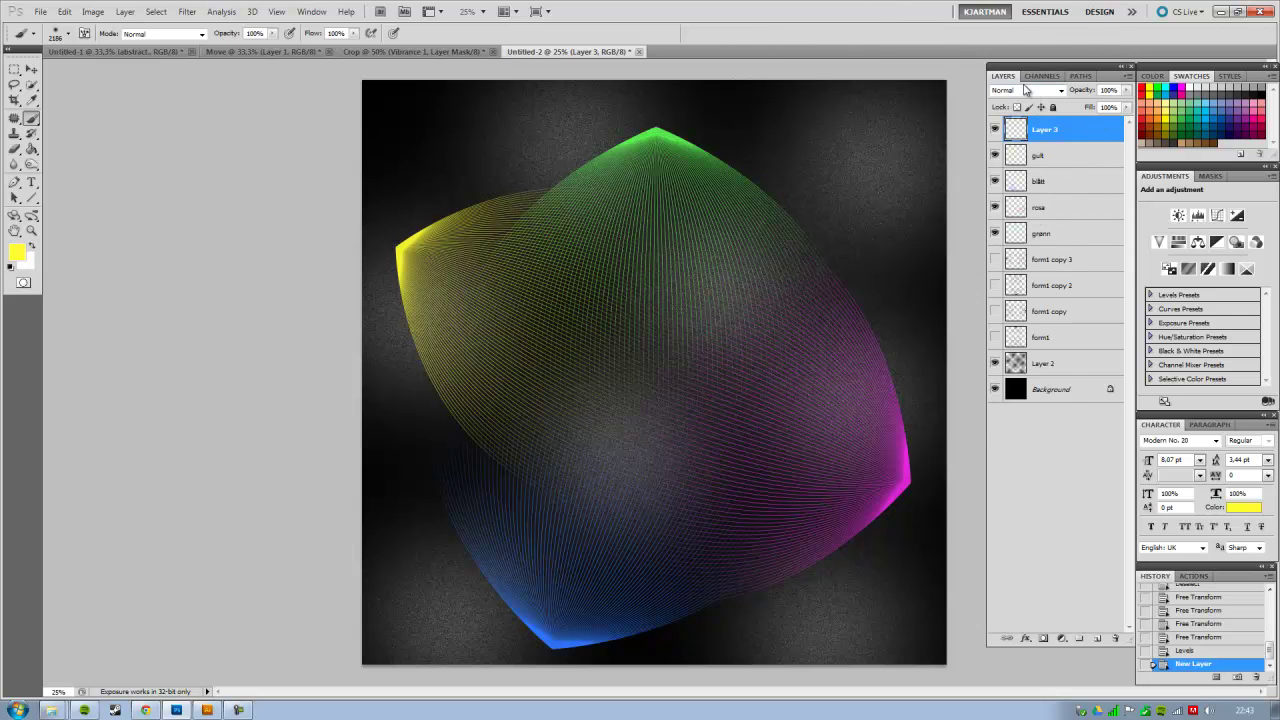
left_click(1026, 90)
left_click(1005, 262)
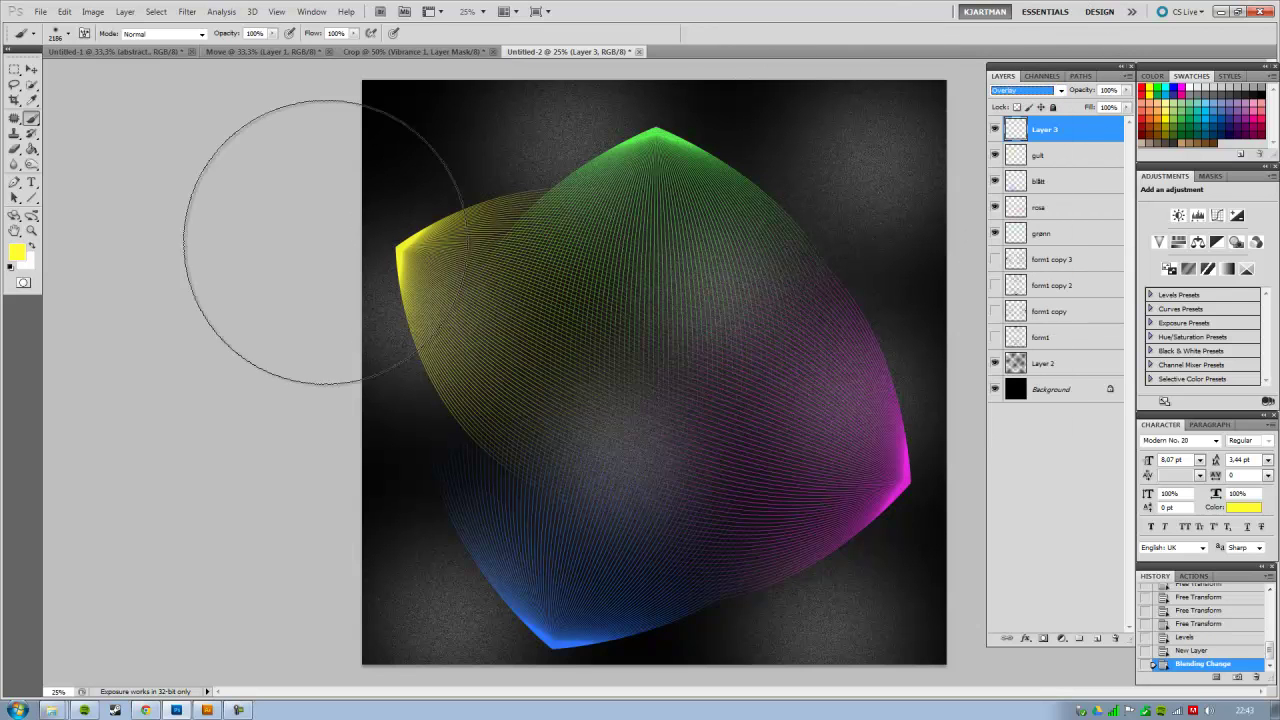
left_click(32, 246)
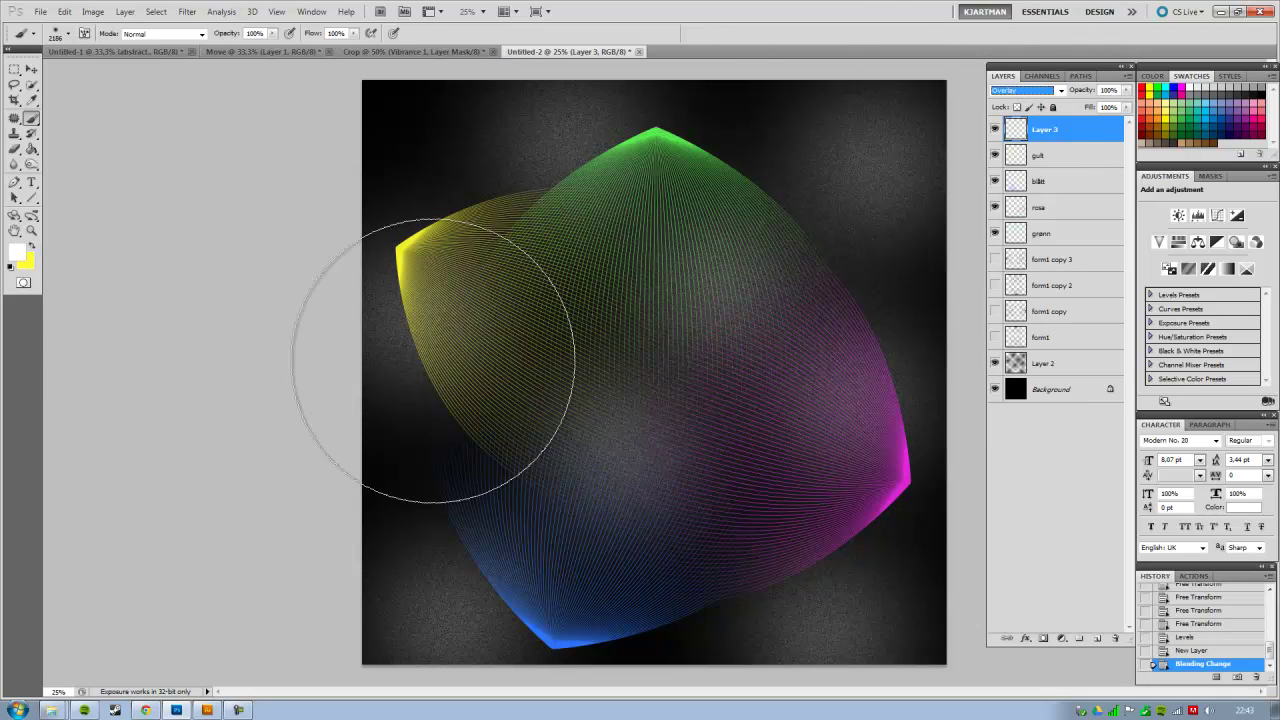
Paint soft white brush dabs across the artwork on the Overlay layer.
left_click_drag(534, 345, 543, 325)
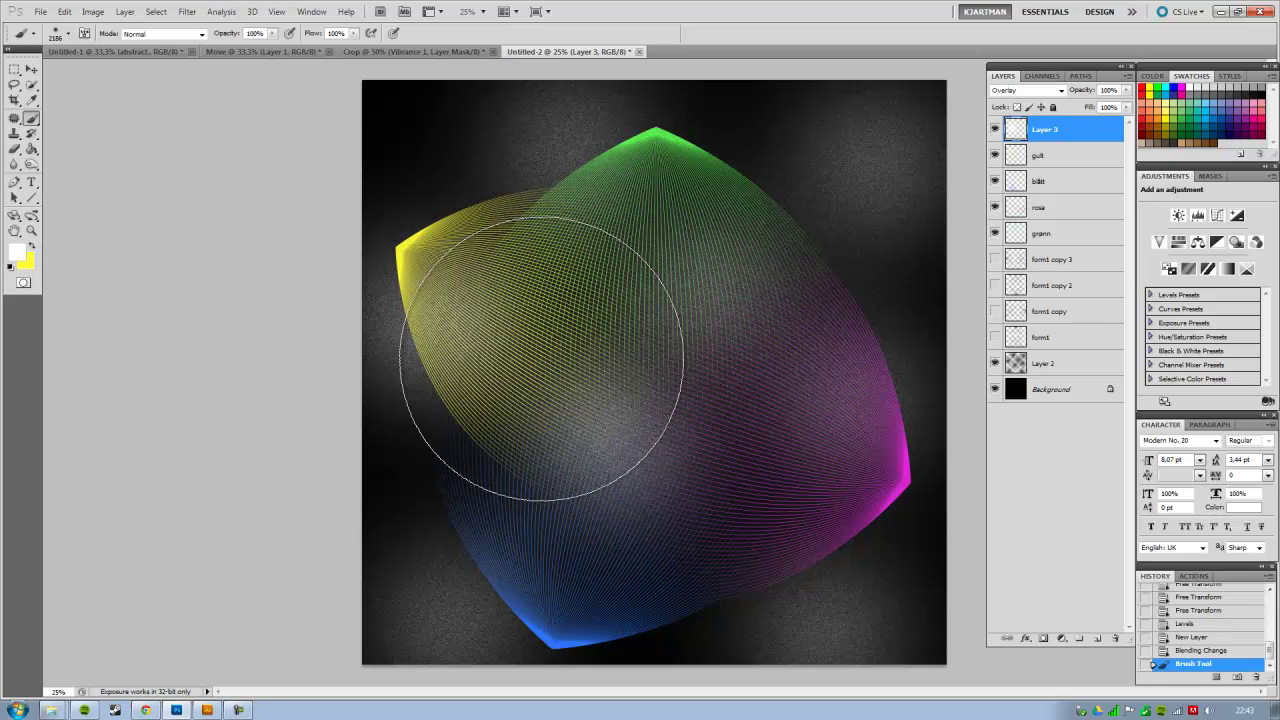
left_click(790, 245)
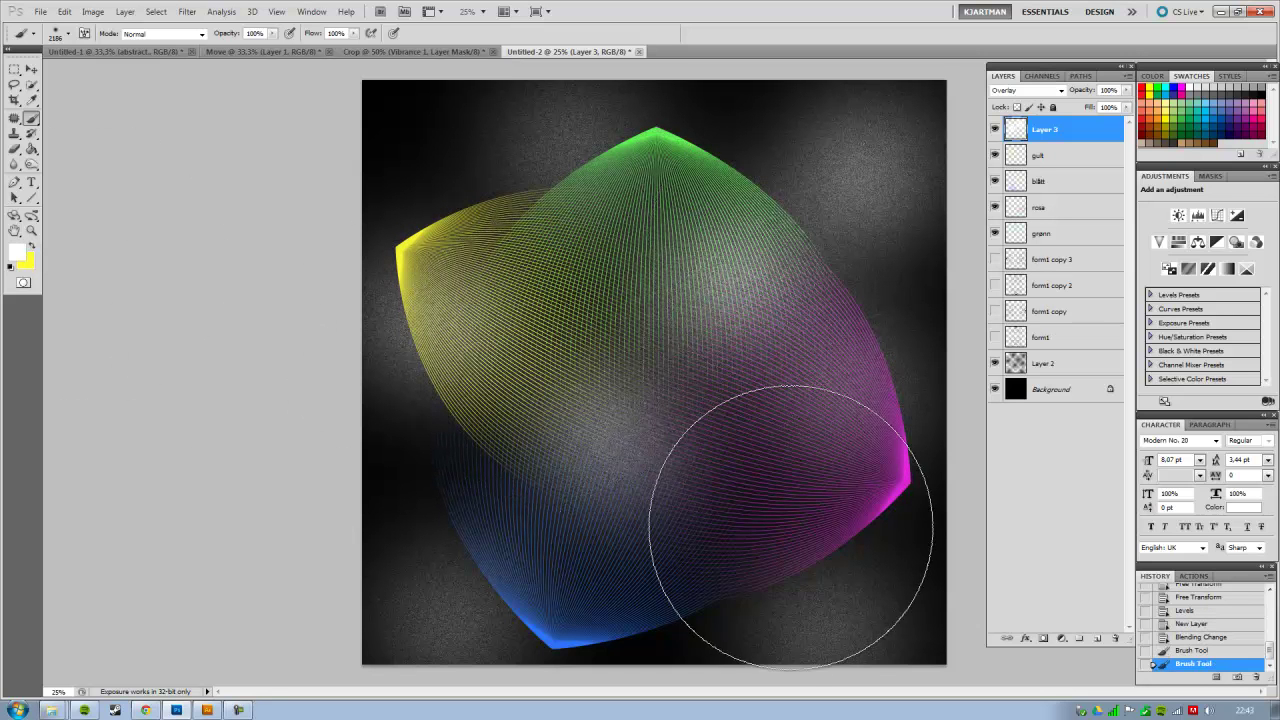
left_click_drag(791, 557, 532, 565)
left_click(433, 597)
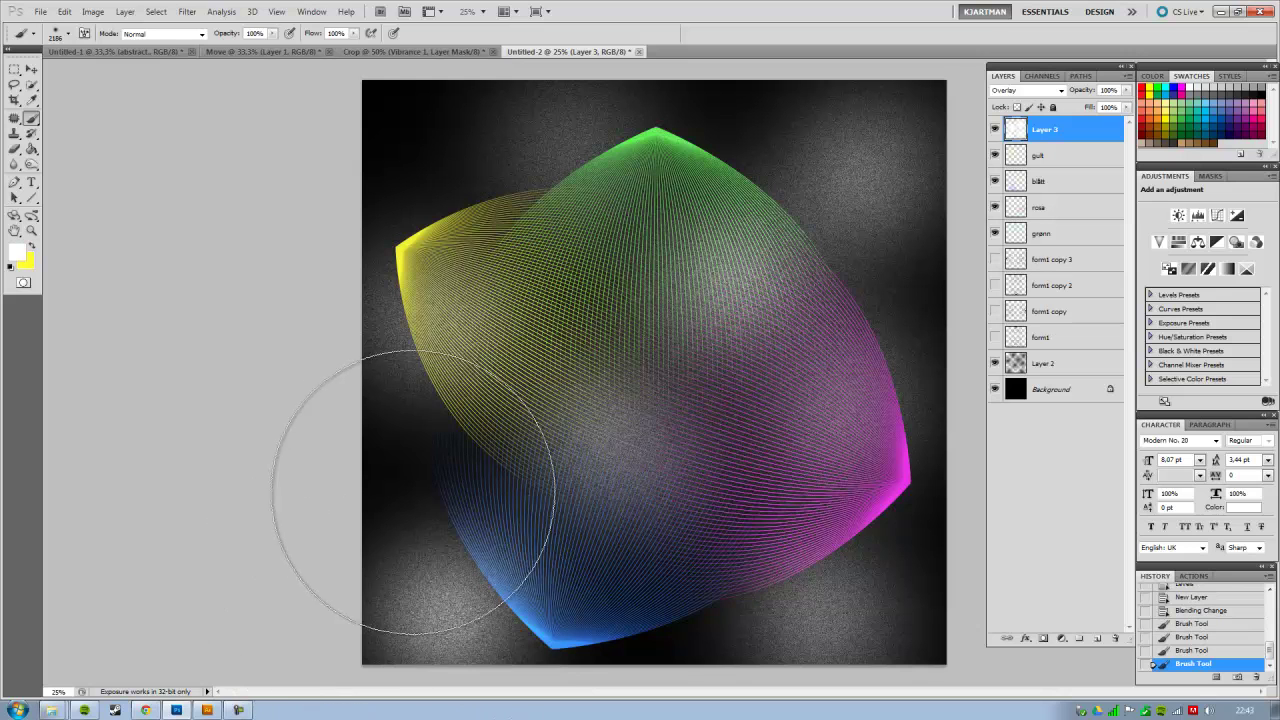
key("ctrl+z")
left_click_drag(438, 478, 460, 540)
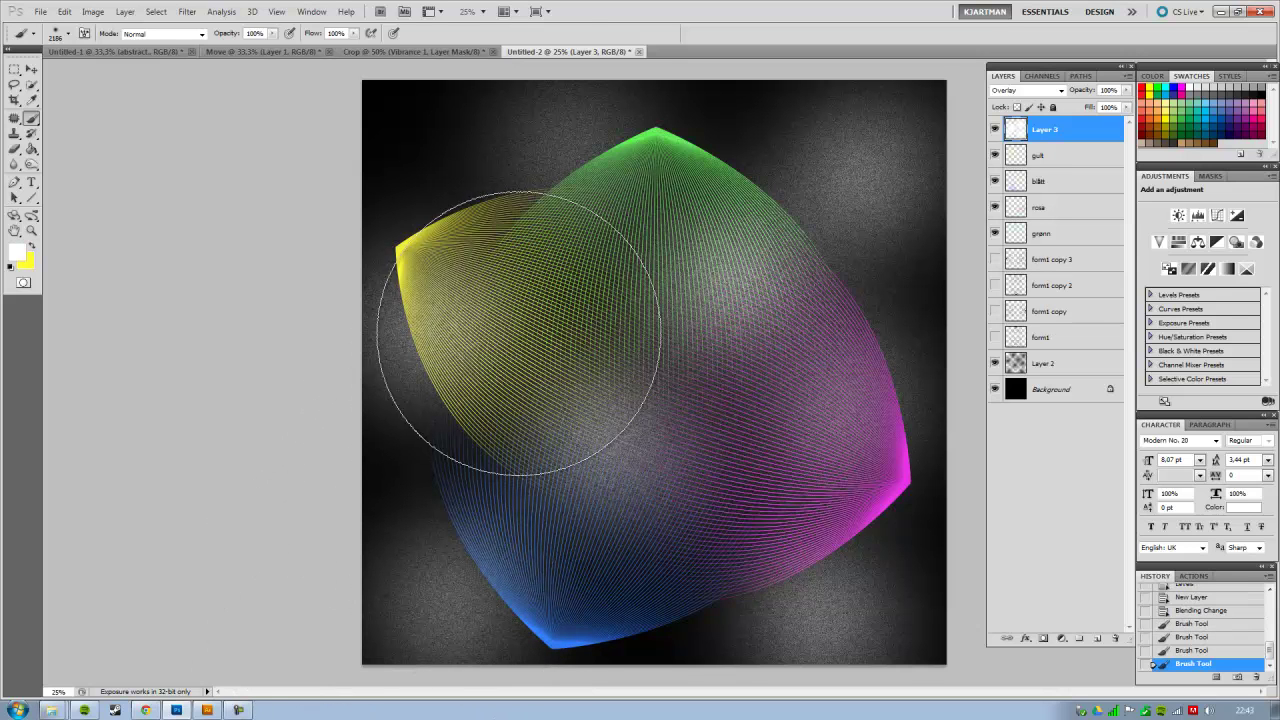
left_click(410, 150)
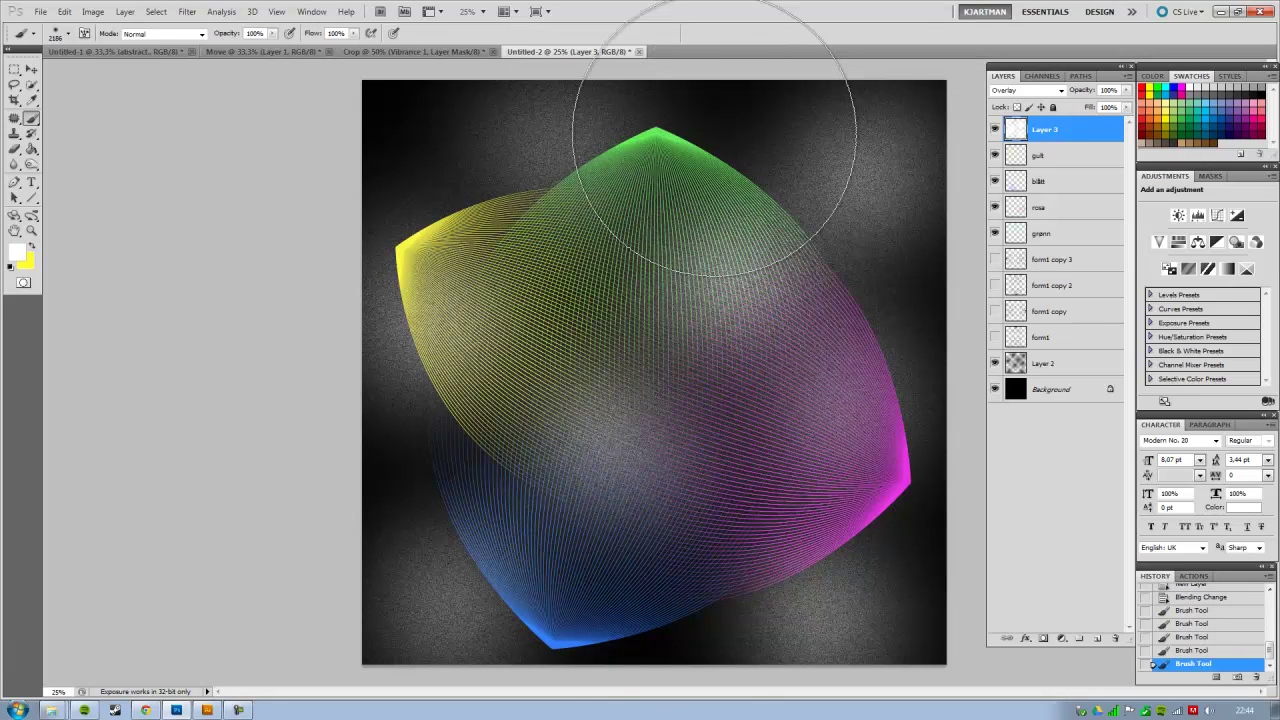
left_click(713, 268)
left_click(660, 396)
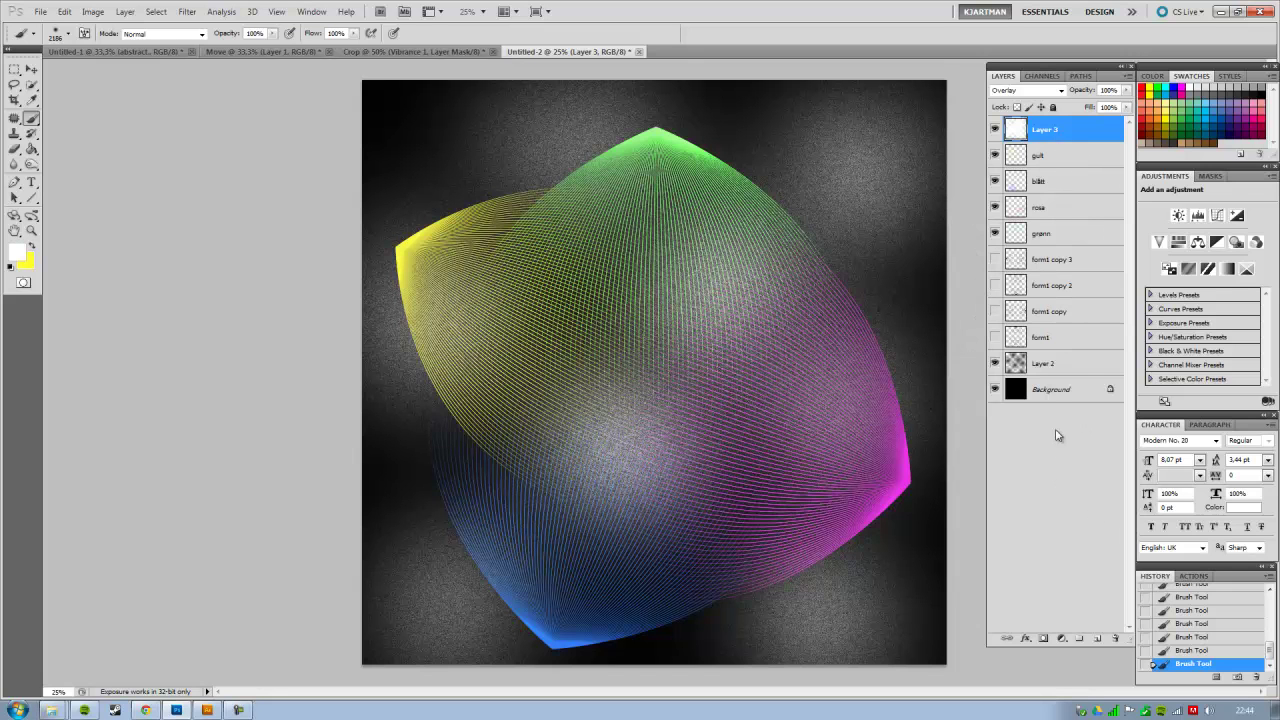
left_click(1055, 368)
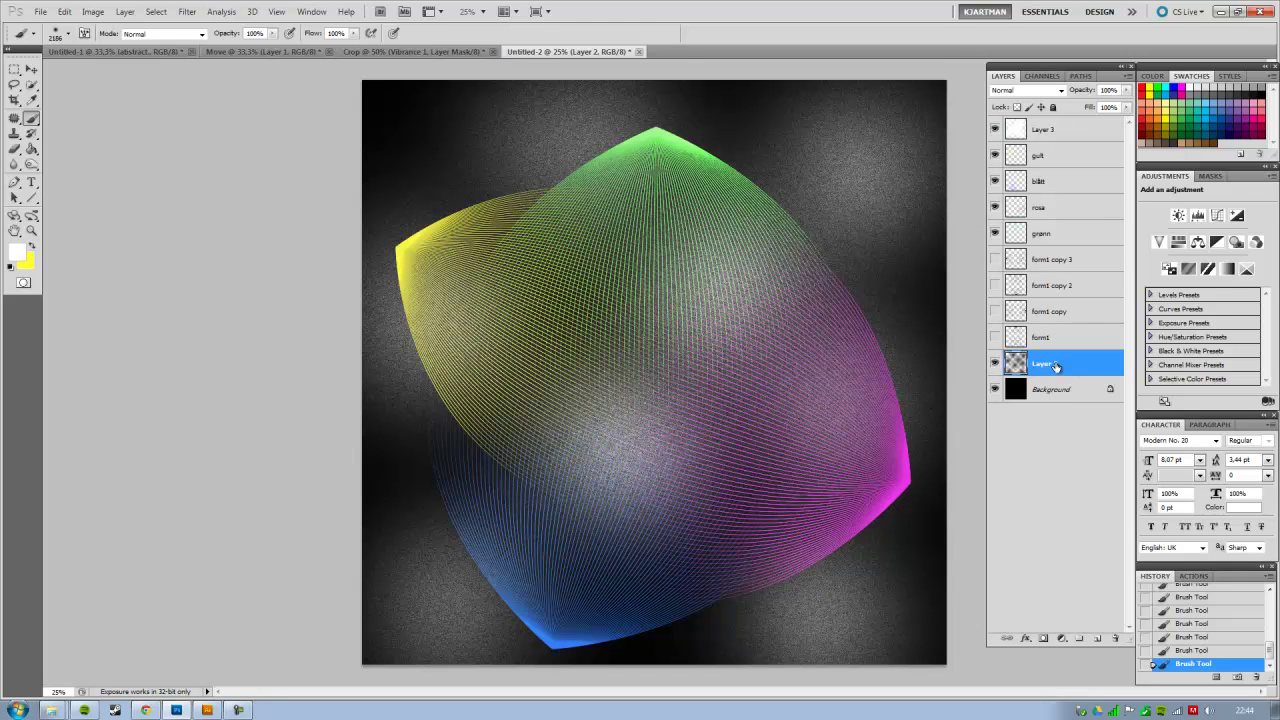
Try a Hue/Saturation adjustment layer above Layer 3, shifting hue and lowering saturation.
key("ctrl+j")
key("ctrl+z")
left_click(1070, 135)
left_click(1063, 638)
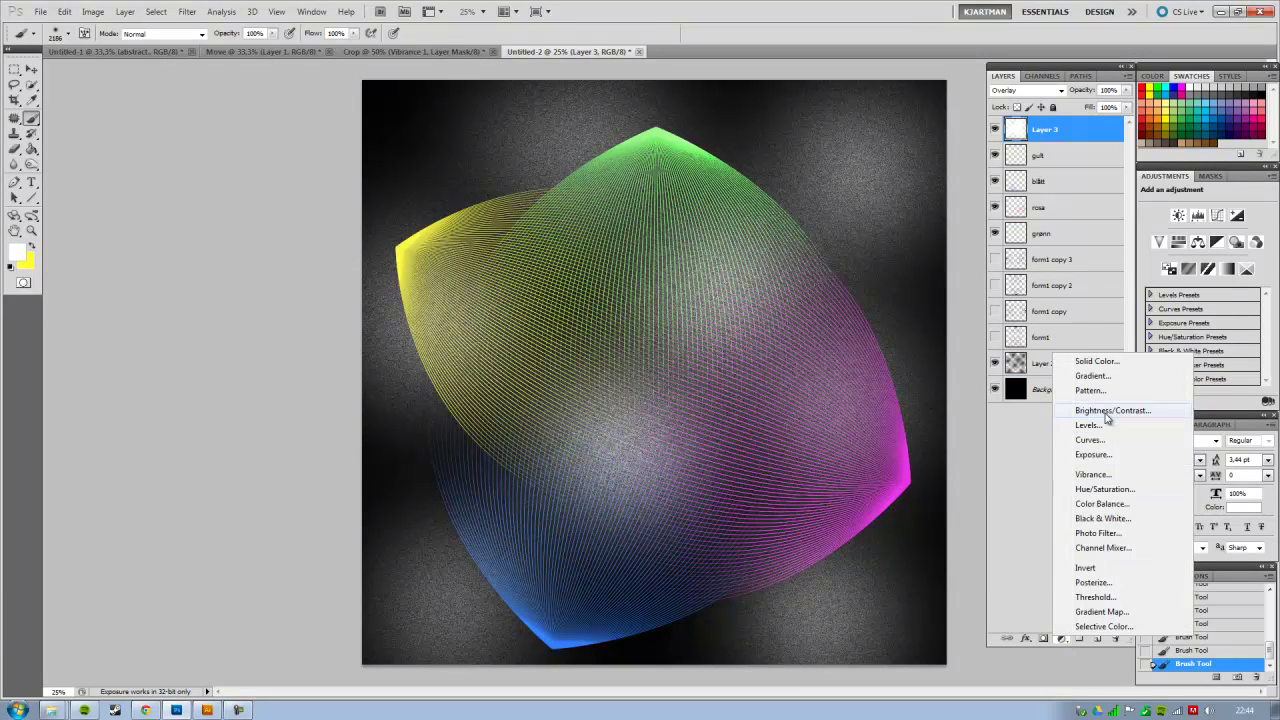
left_click(1104, 489)
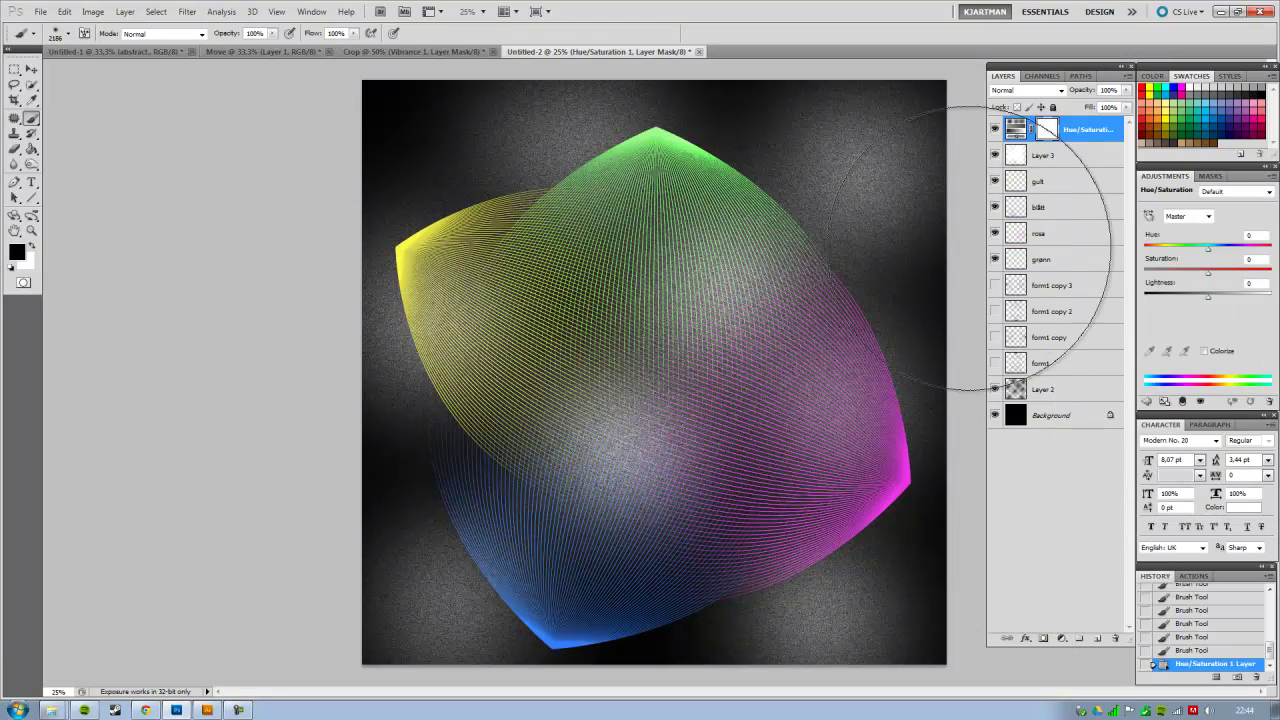
mouse_move(1207, 248)
left_mouse_down()
mouse_move(1178, 252)
mouse_move(1273, 256)
mouse_move(1247, 257)
left_mouse_up()
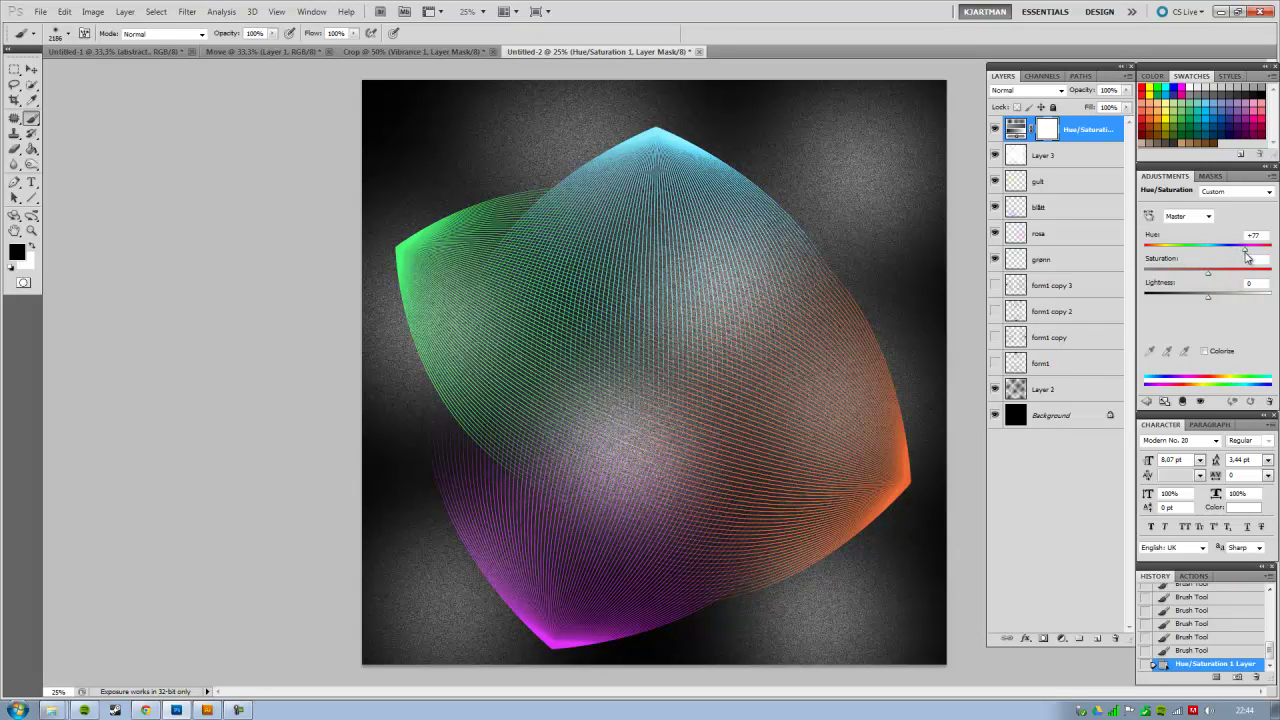
mouse_move(1208, 272)
left_mouse_down()
mouse_move(1174, 281)
mouse_move(1207, 279)
mouse_move(1216, 300)
mouse_move(1193, 301)
left_mouse_up()
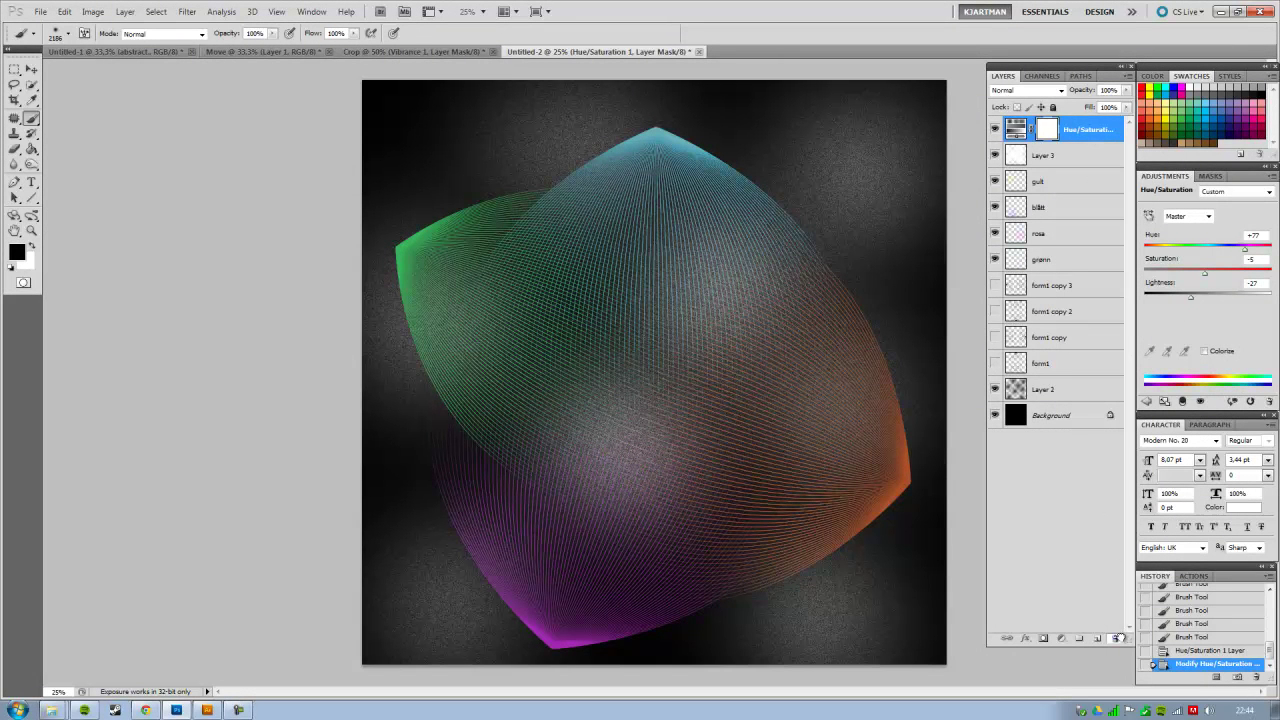
Replace Hue/Saturation with a Vibrance adjustment: Vibrance +32, Saturation +27.
left_click(1119, 637)
left_click(1063, 638)
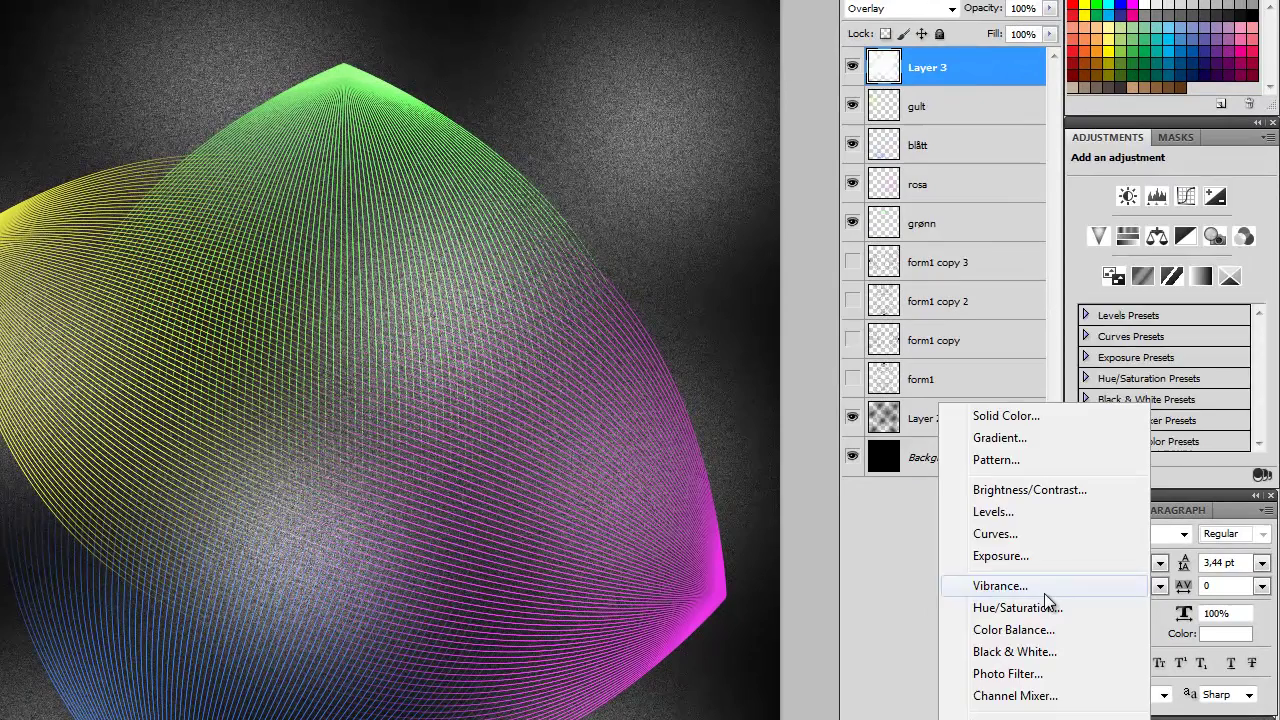
left_click(1118, 476)
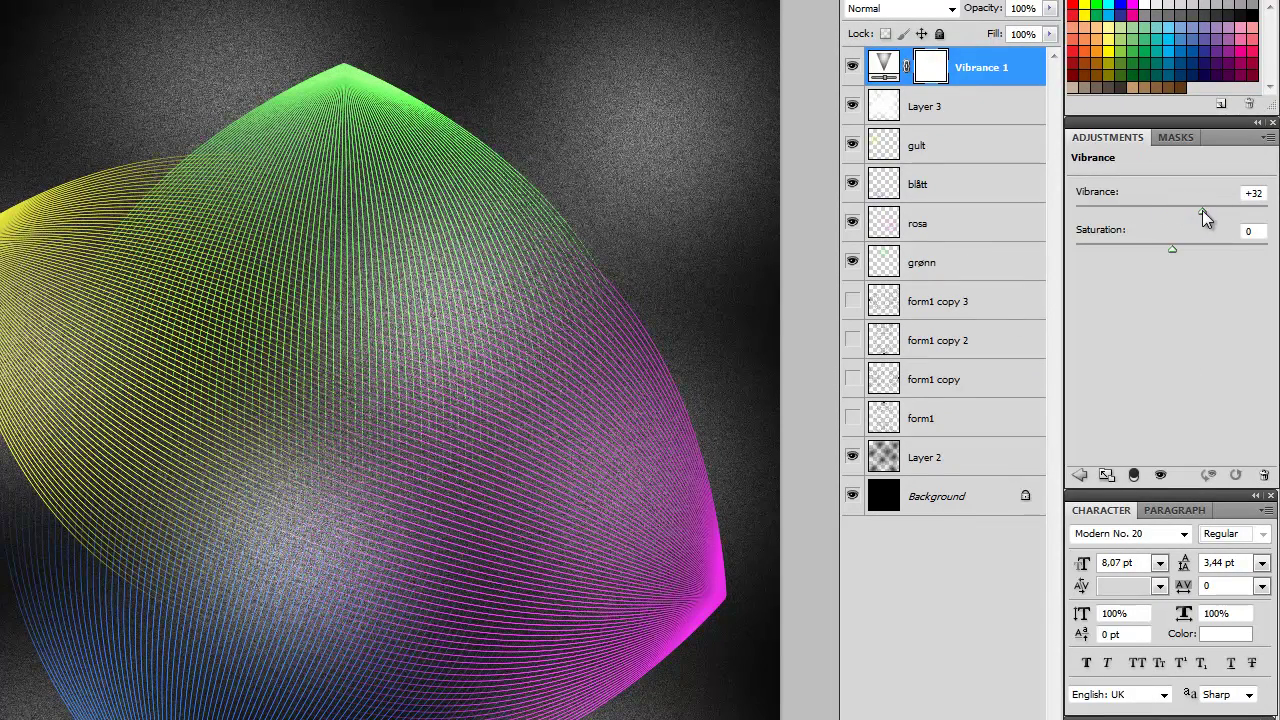
left_click_drag(1180, 246, 1196, 247)
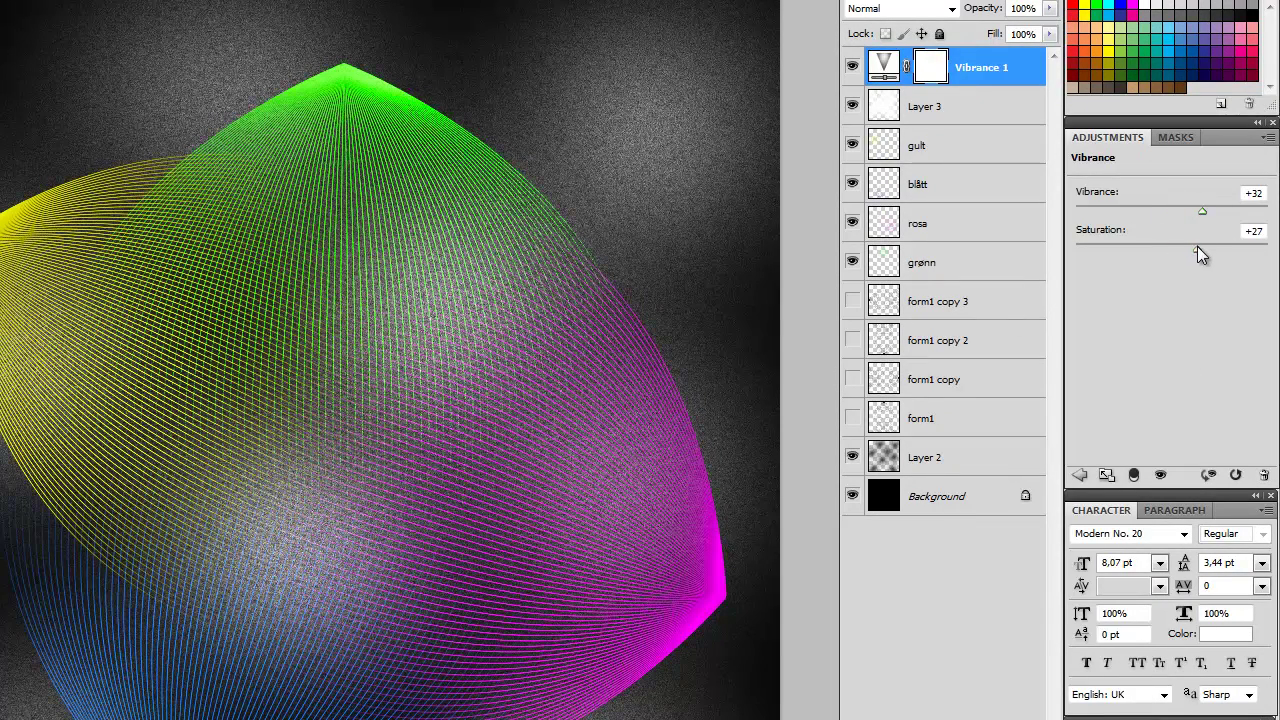
left_click(853, 66)
Merge the four coloured mesh layers into gult and give it a drop shadow.
left_click(936, 150)
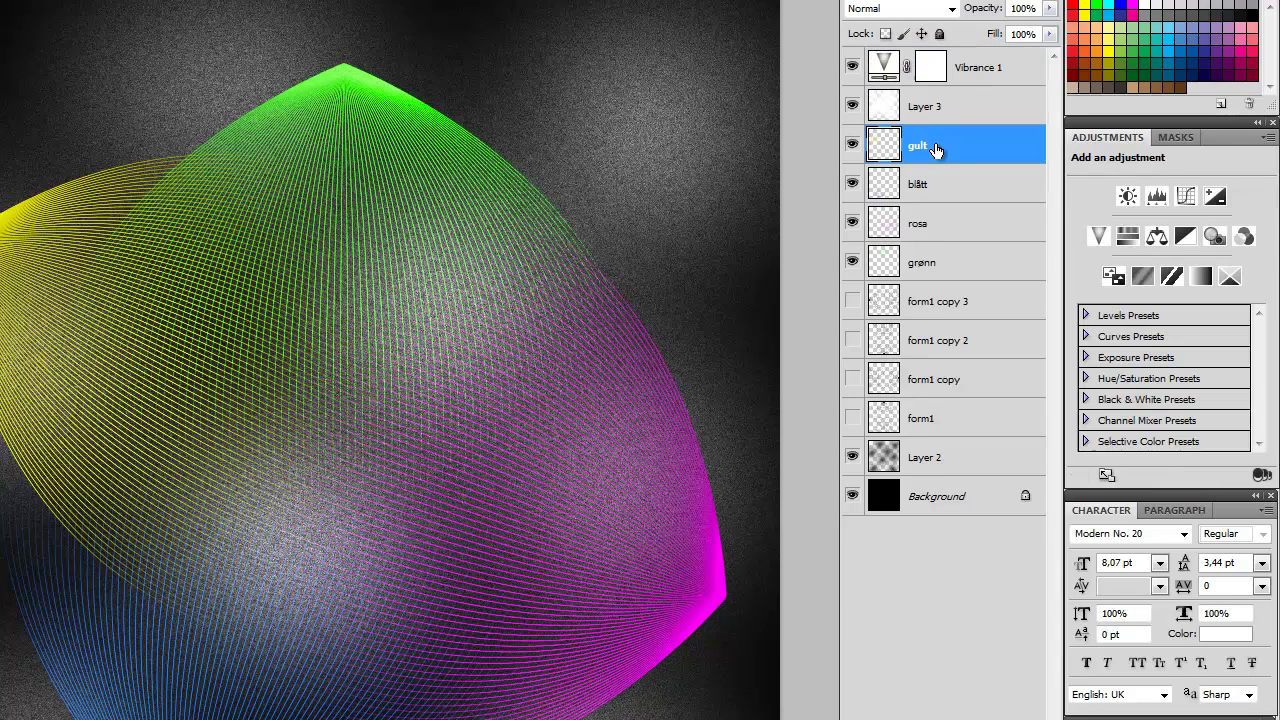
left_click(941, 265, "shift")
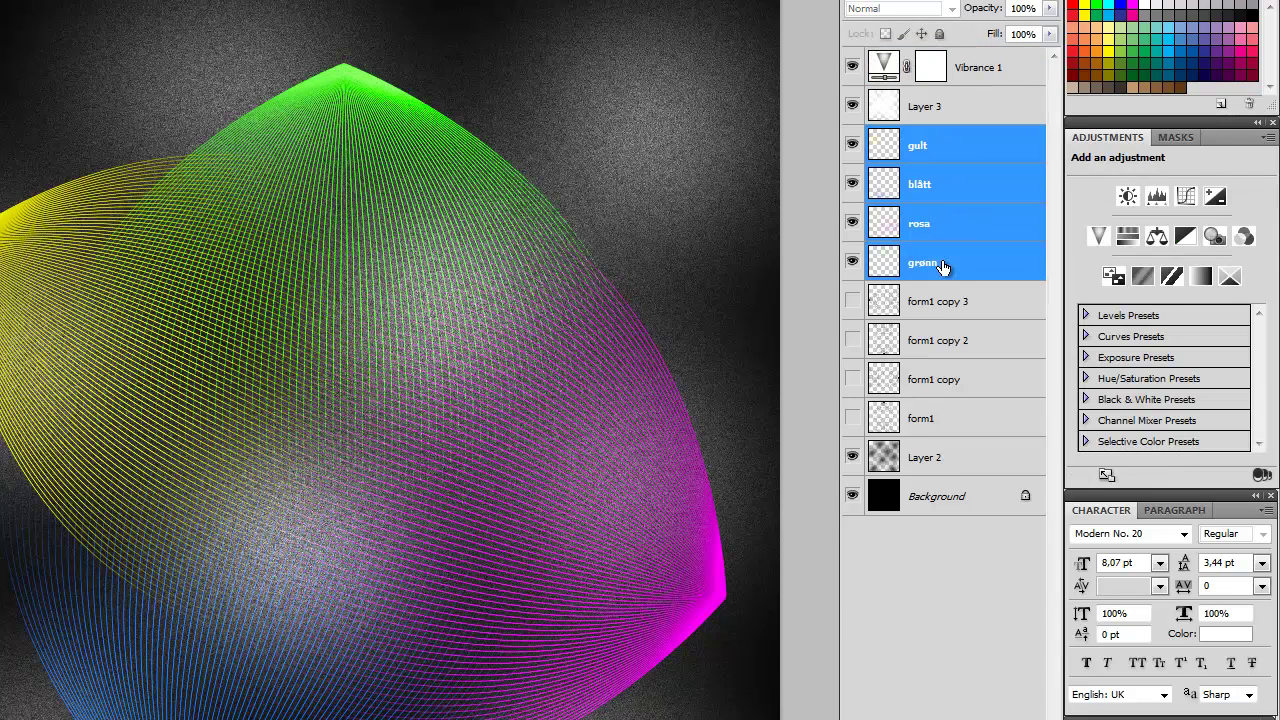
key("ctrl+e")
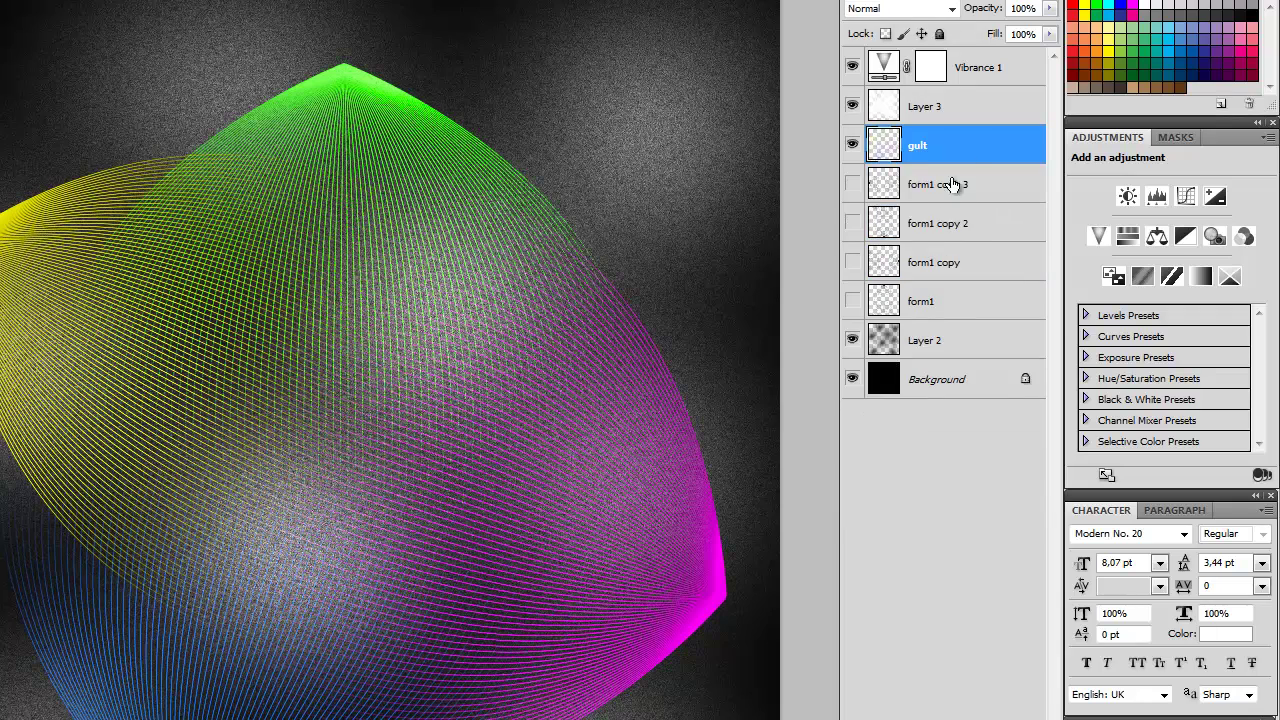
double_click(971, 155)
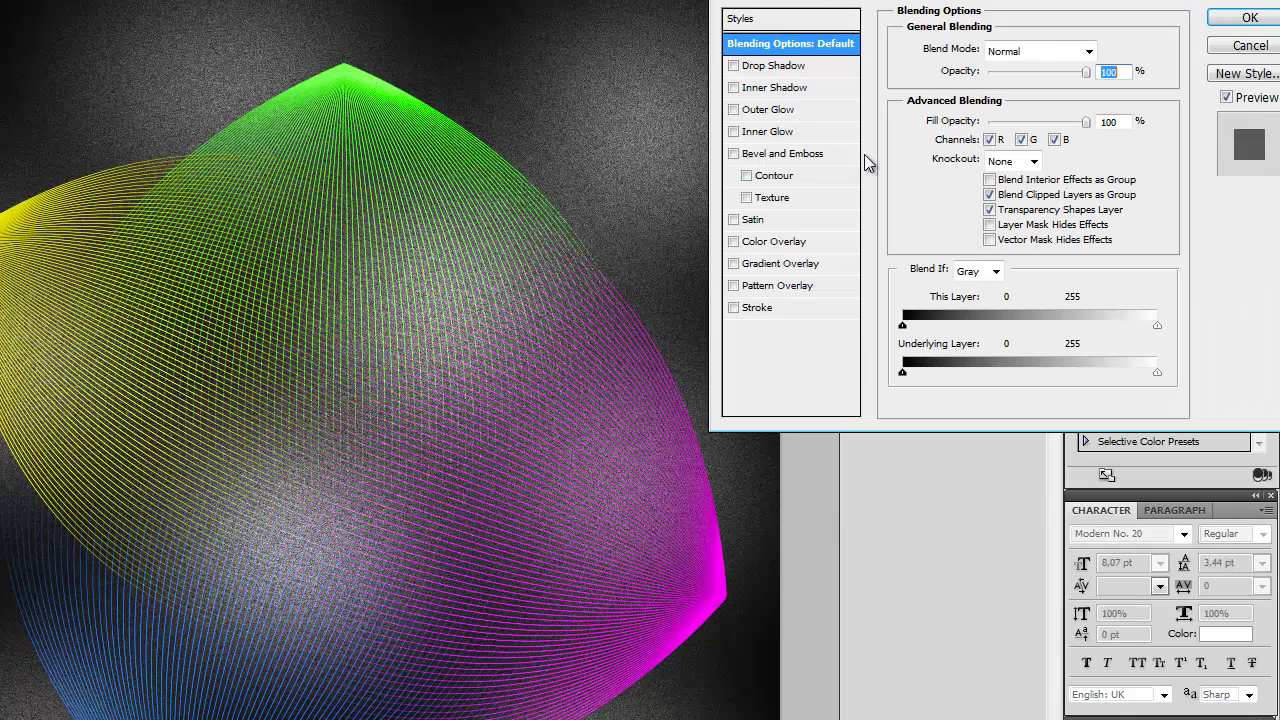
left_click(745, 65)
mouse_move(694, 186)
left_mouse_down()
mouse_move(585, 401)
mouse_move(596, 400)
left_mouse_up()
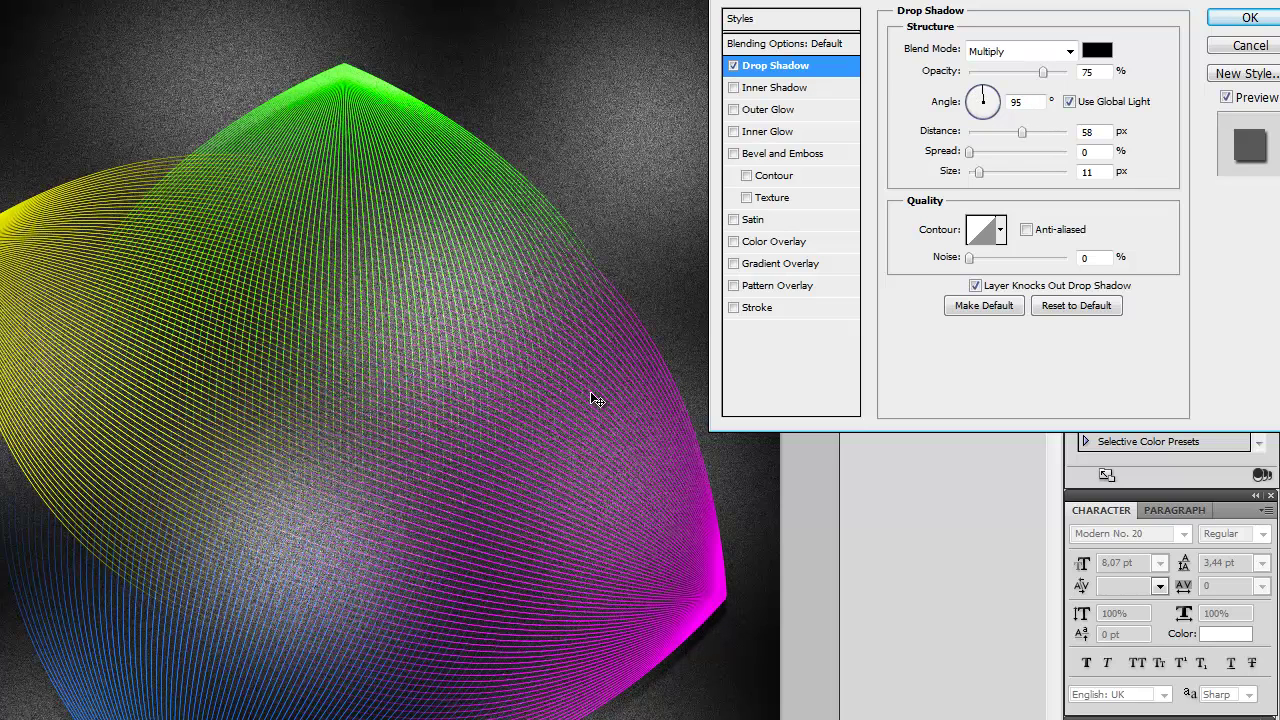
key("Return")
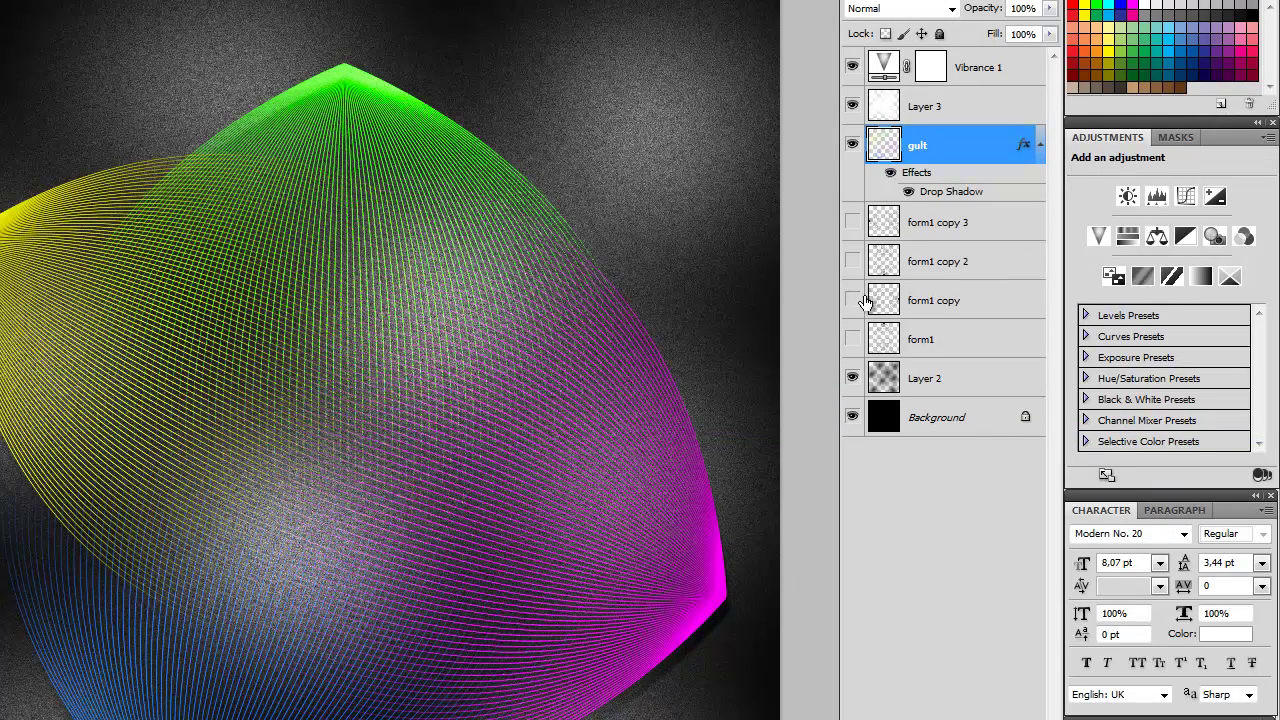
Refine the drop shadow to a 95° angle, 49 px distance and slightly smaller size.
double_click(975, 150)
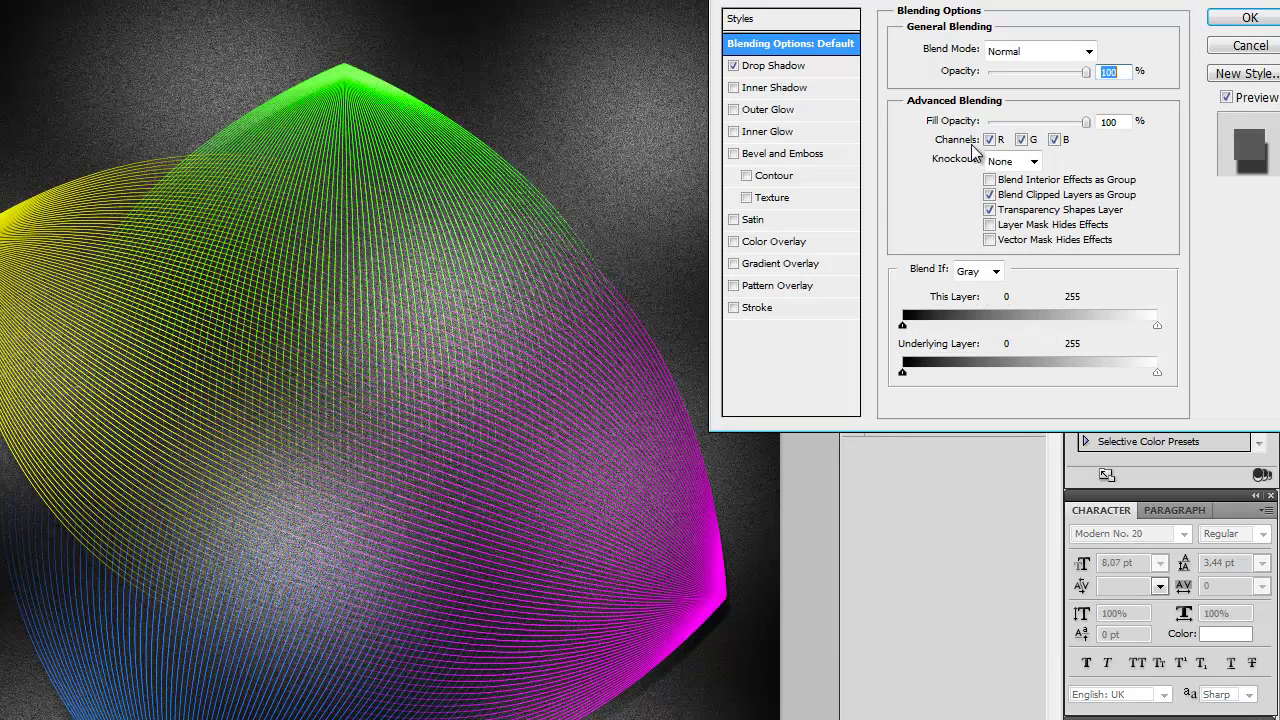
left_click(748, 66)
left_click_drag(582, 550, 588, 557)
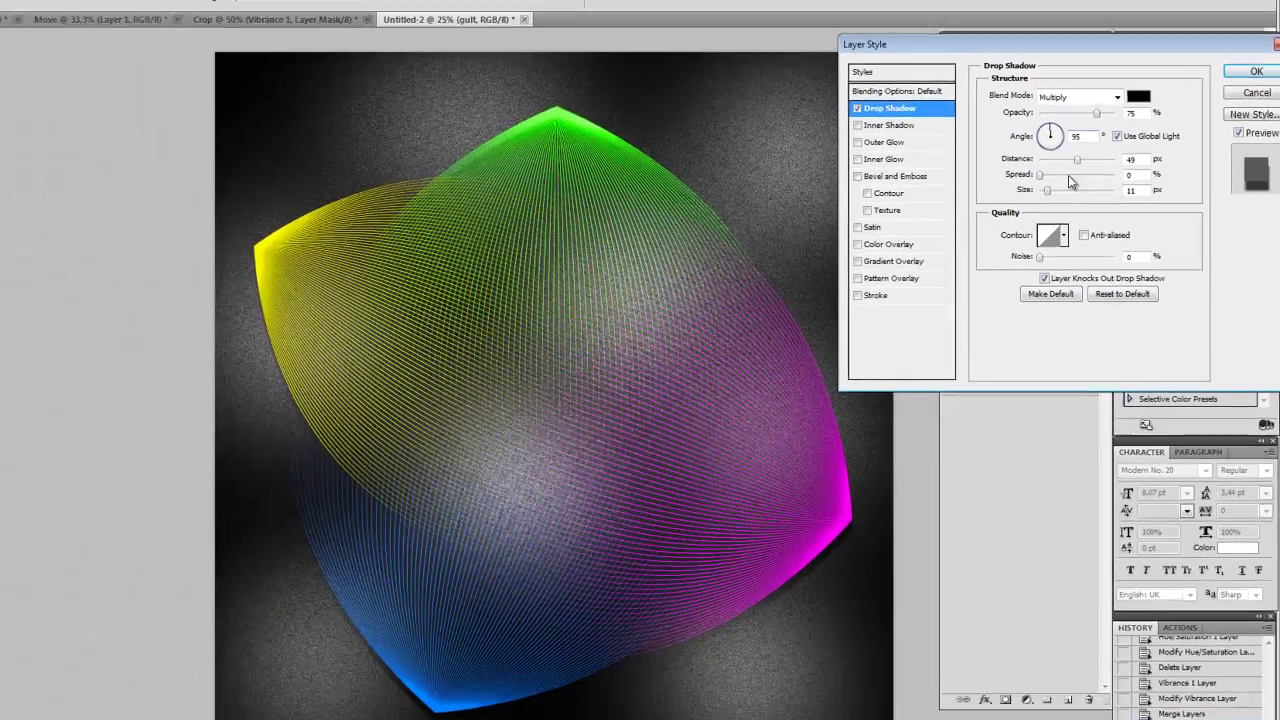
left_click(1081, 203)
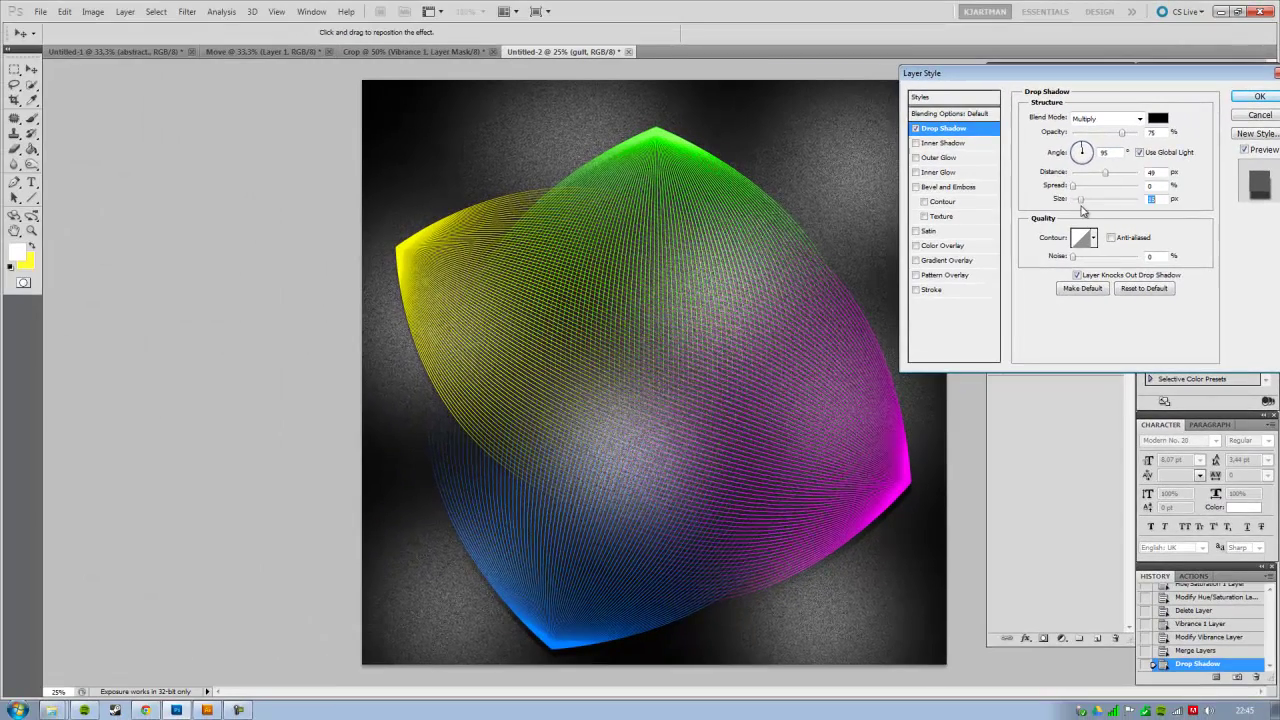
left_click_drag(1088, 205, 1086, 205)
left_click(1256, 96)
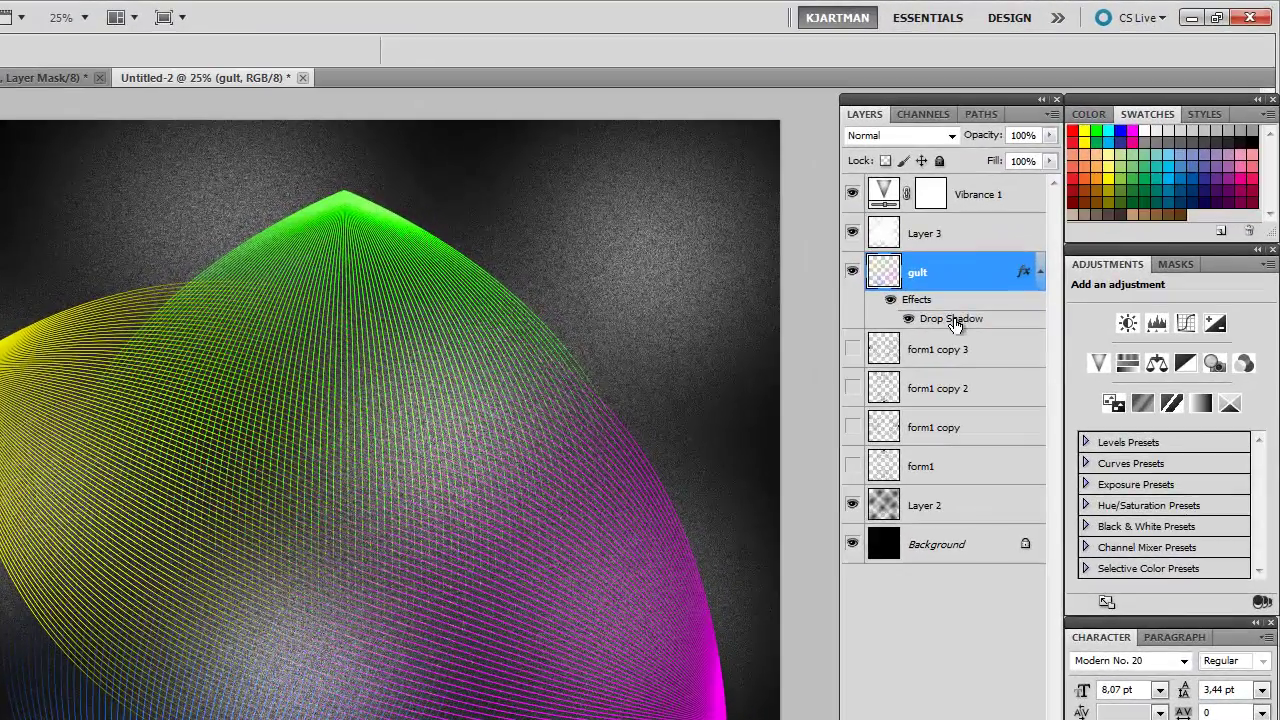
Try a 1 px white Inside stroke on gult's mesh at lowered opacity.
double_click(952, 319)
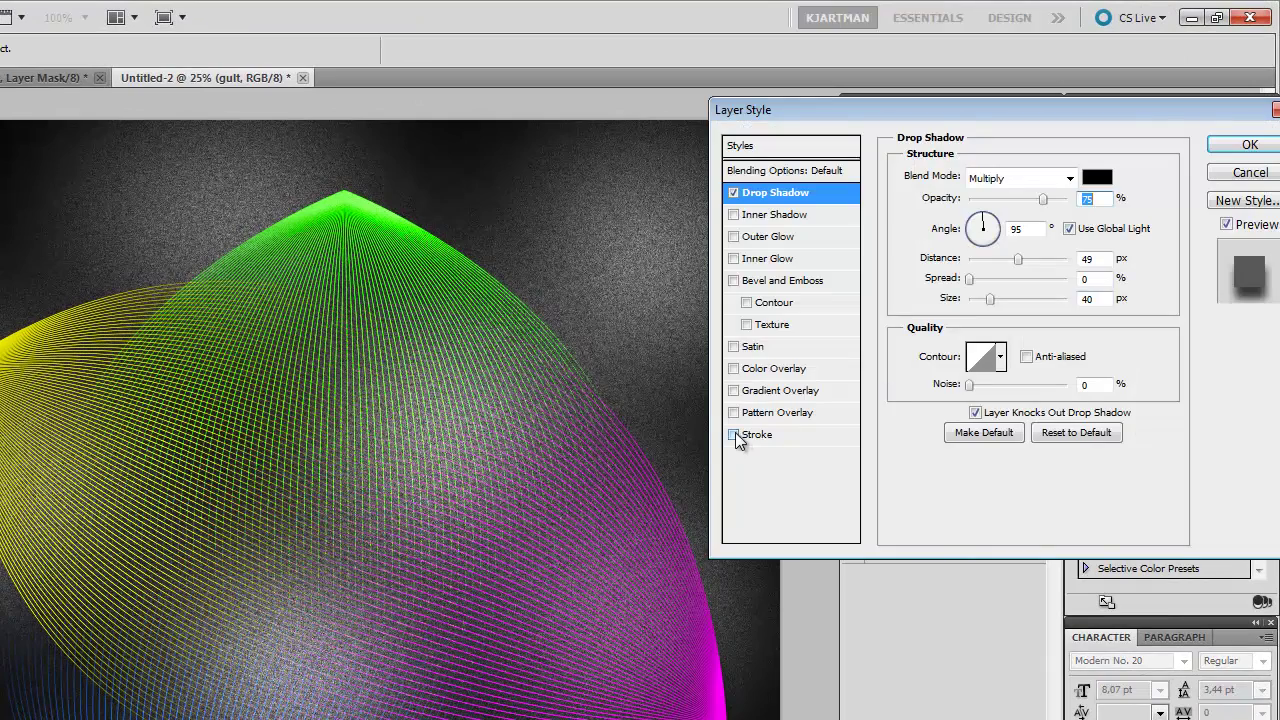
left_click(734, 435)
left_click(756, 437)
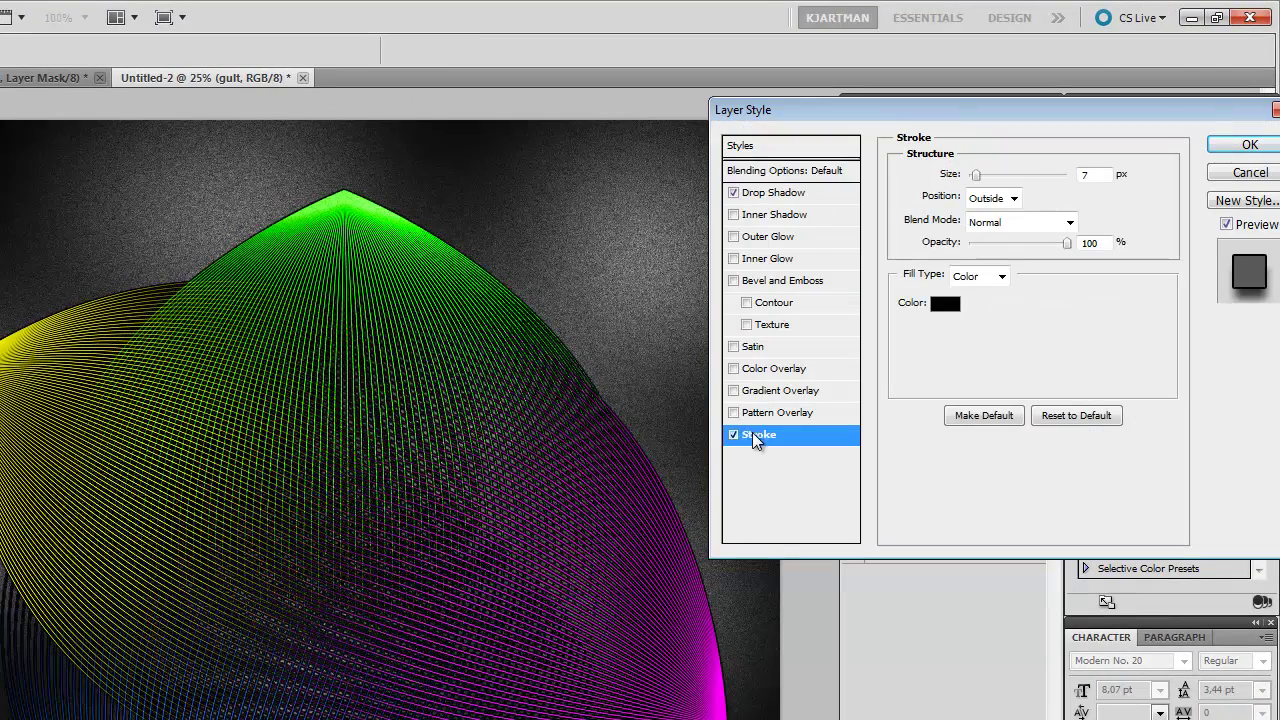
left_click_drag(978, 176, 956, 180)
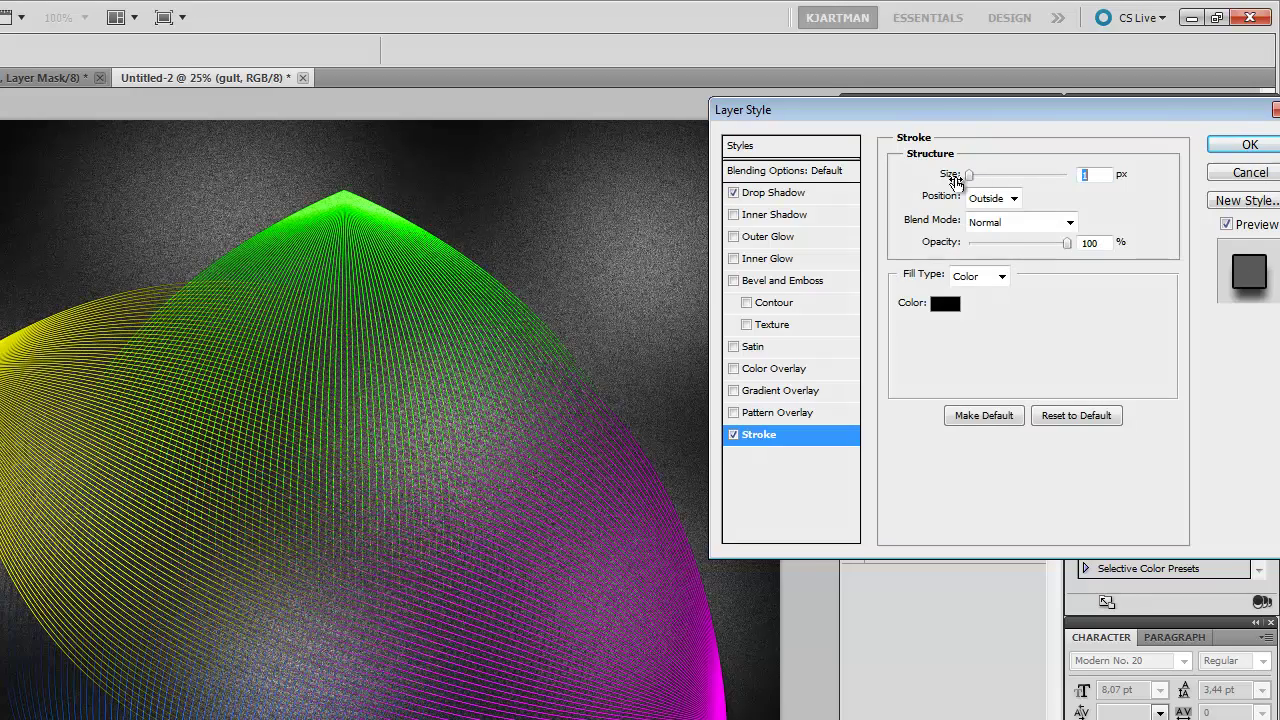
left_click(946, 304)
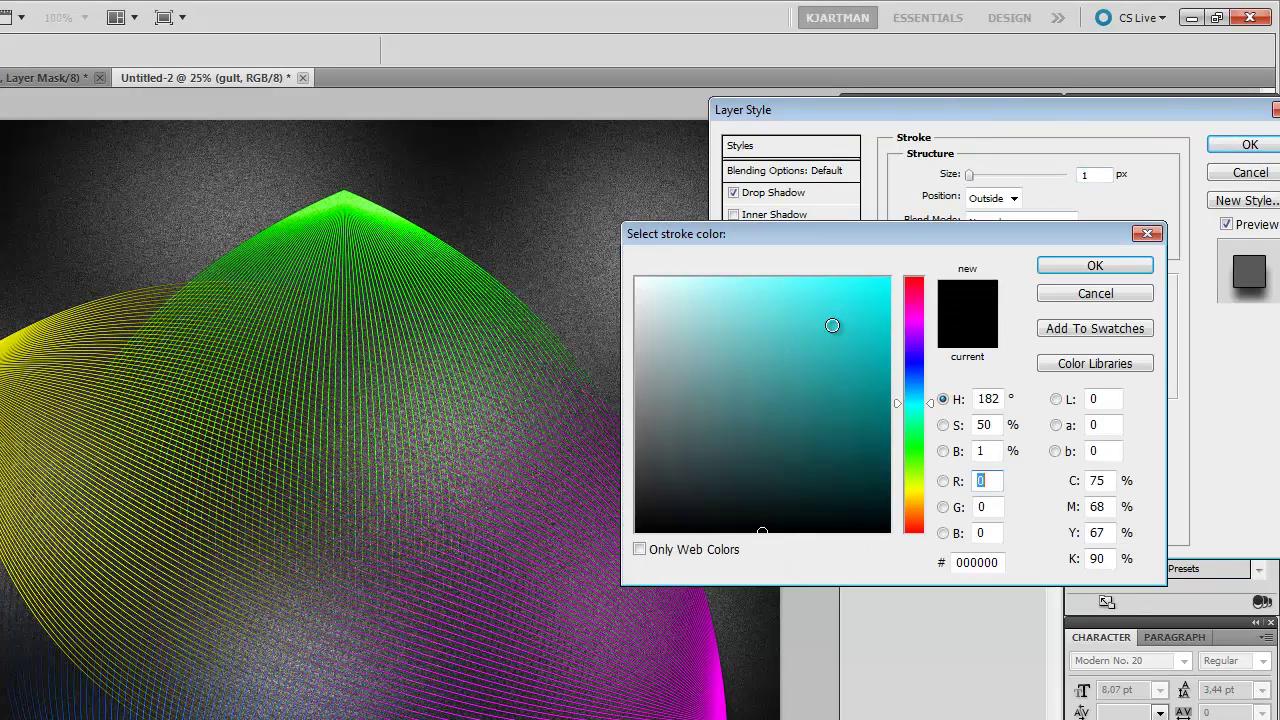
left_click_drag(834, 326, 577, 249)
left_click(1100, 264)
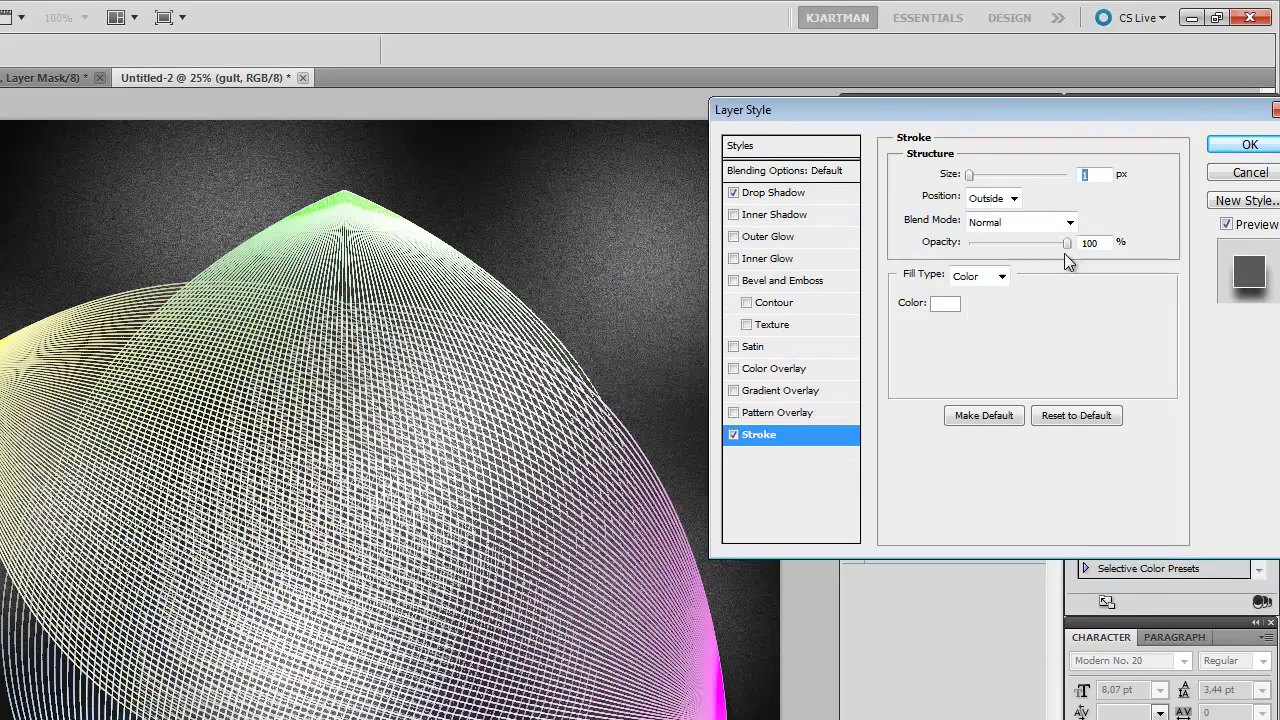
left_click(990, 198)
left_click(999, 232)
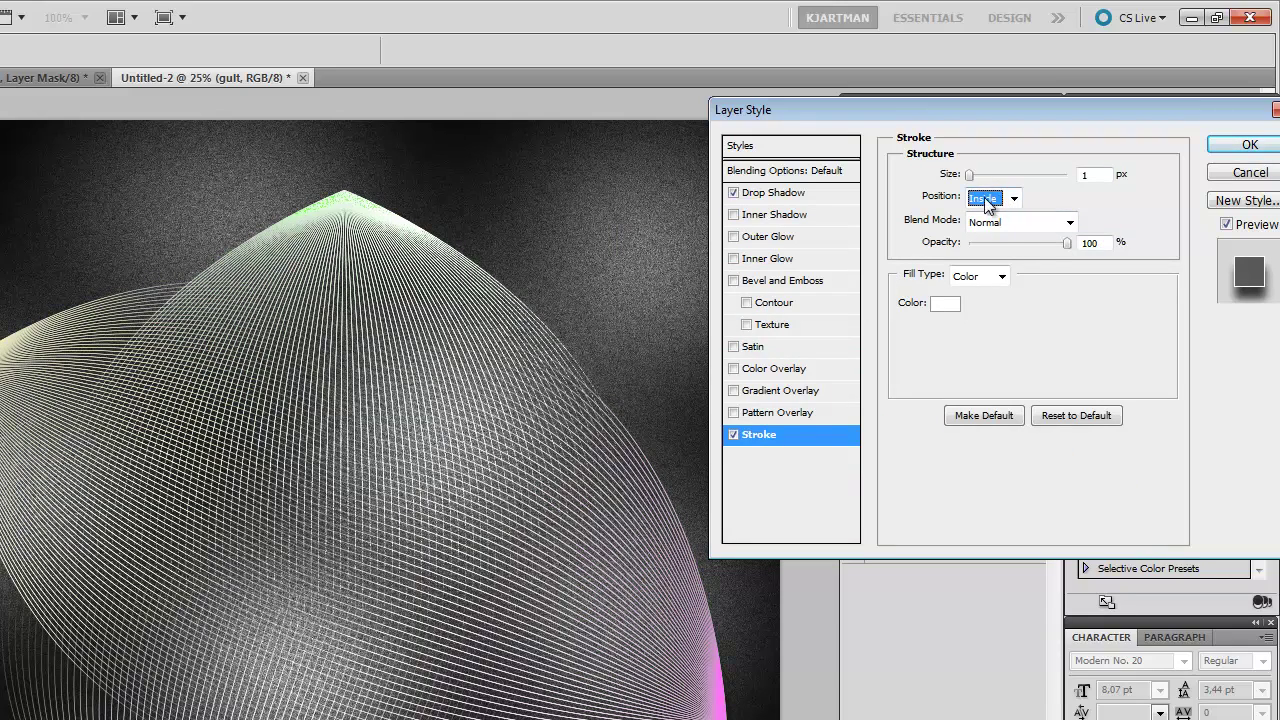
mouse_move(1040, 244)
left_mouse_down()
mouse_move(952, 251)
mouse_move(987, 256)
left_mouse_up()
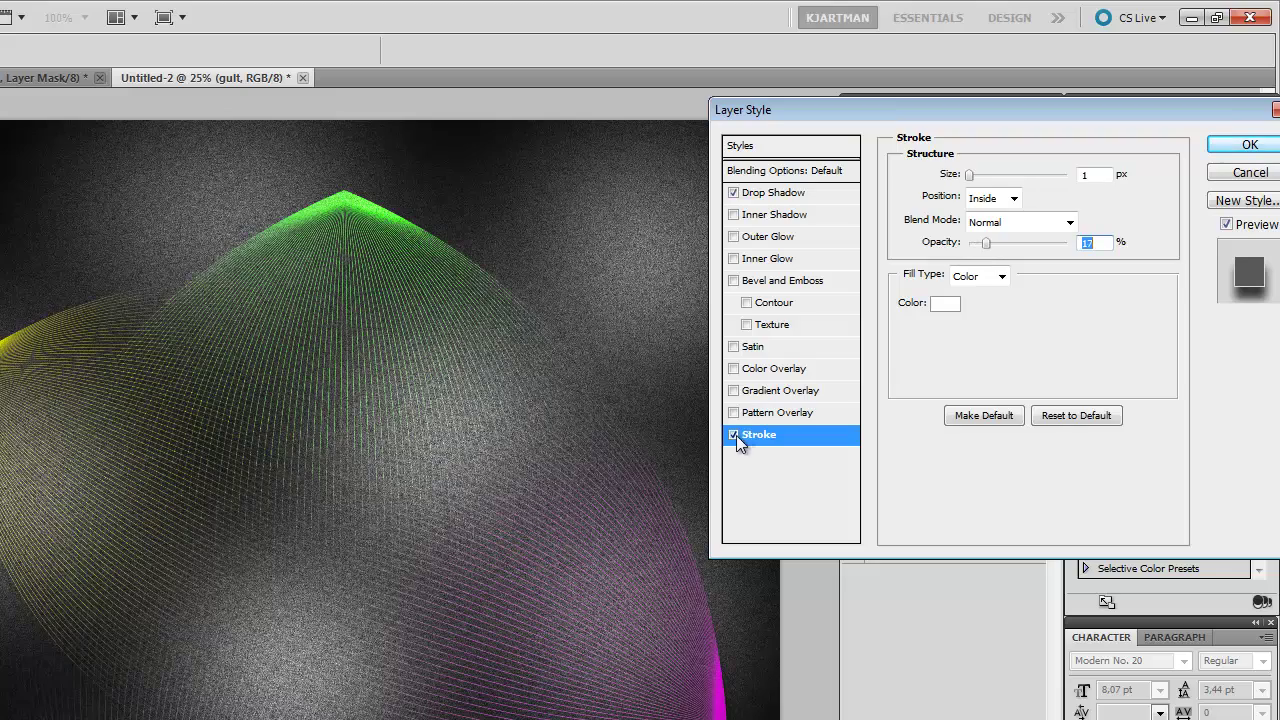
Turn off the stroke, then preview and remove pattern, gradient and colour overlays.
left_click(735, 436)
left_click(735, 414)
left_click(735, 414)
left_click(735, 392)
left_click(735, 392)
left_click(735, 392)
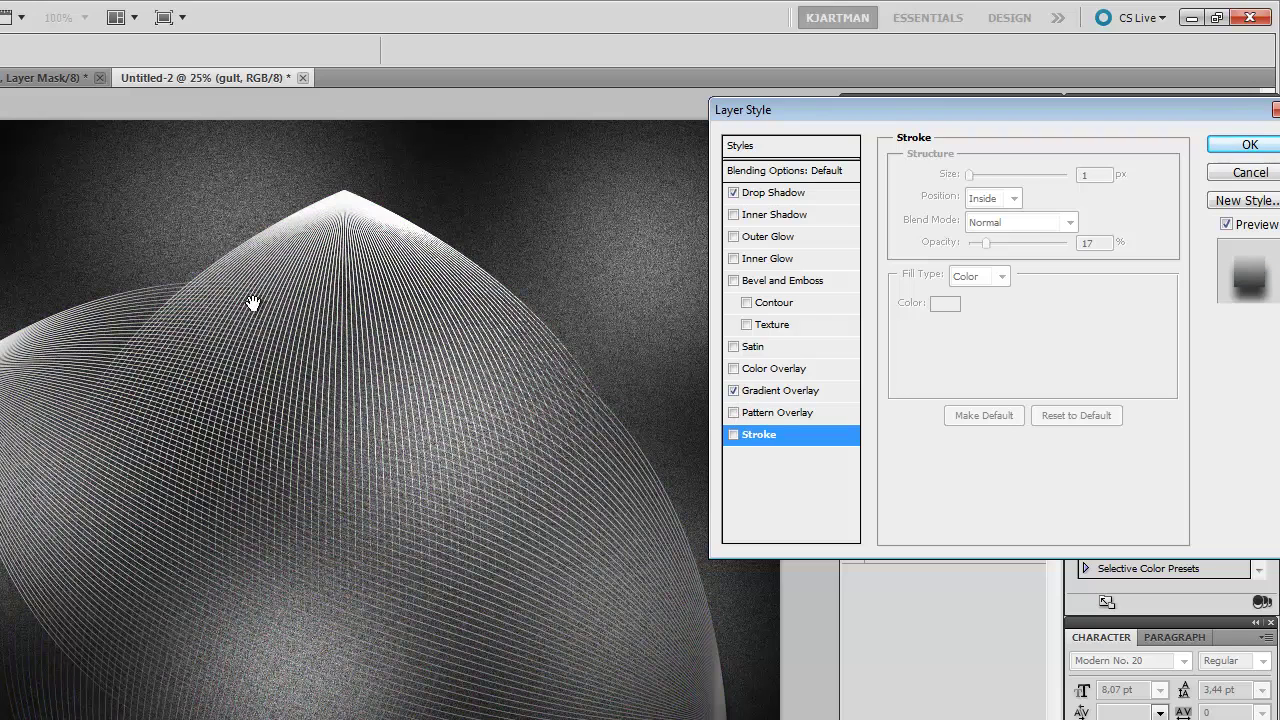
left_click(735, 391)
left_click(735, 369)
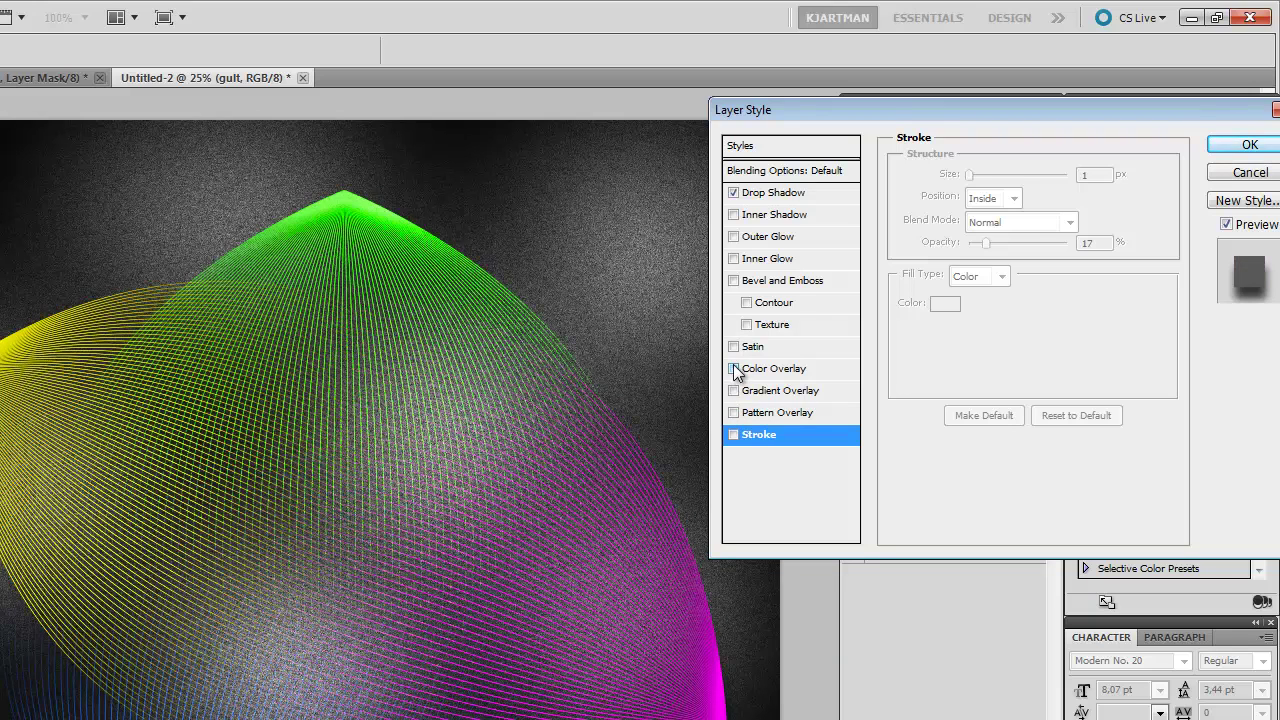
Try a red colour overlay and other hues, then cancel and remove it.
left_click(805, 367)
left_click_drag(1075, 188, 1100, 183)
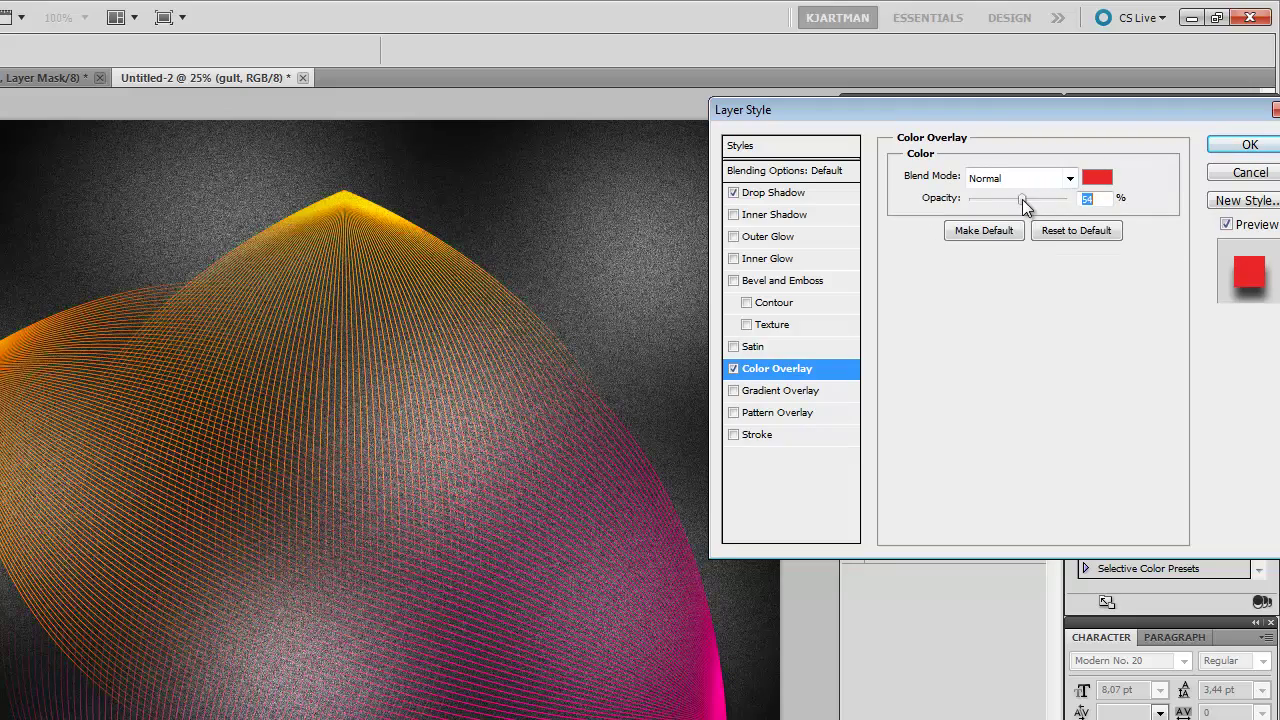
left_click(1100, 183)
left_click(749, 374)
left_click(888, 322)
mouse_move(913, 280)
left_mouse_down()
mouse_move(901, 464)
mouse_move(900, 345)
left_mouse_up()
left_click(1115, 294)
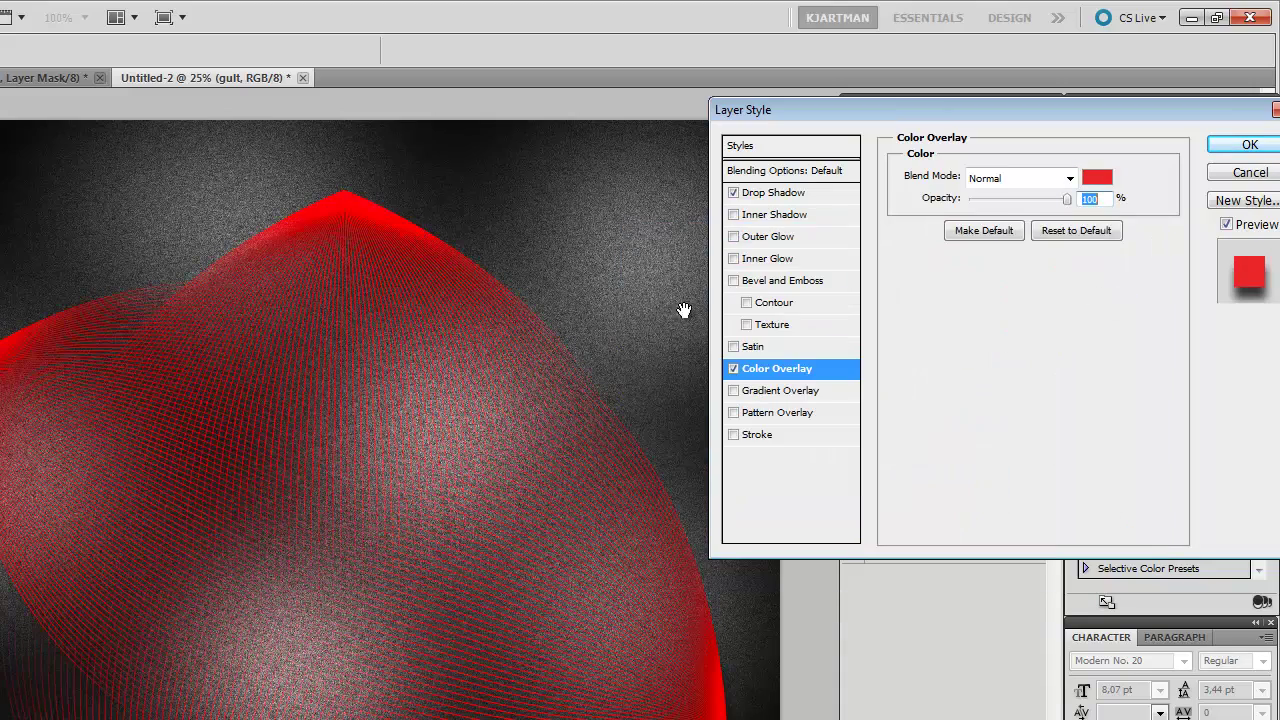
left_click(733, 369)
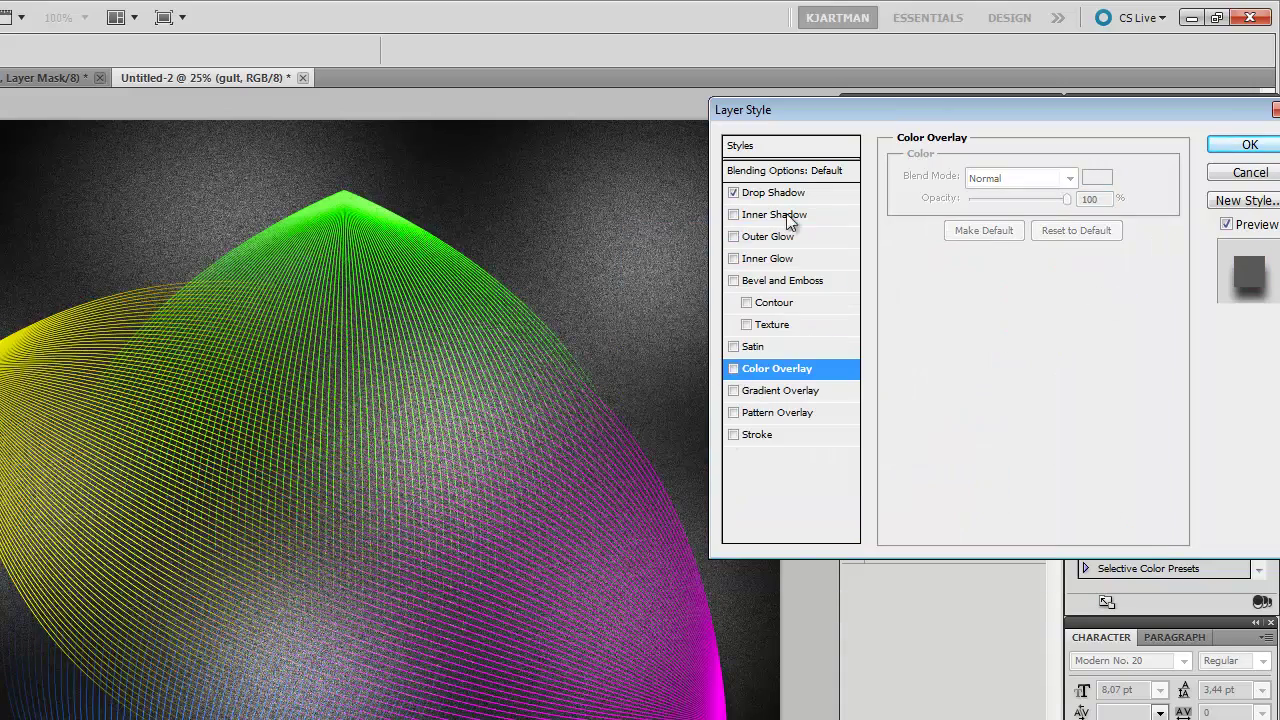
Give the drop shadow Normal blending and a cyan colour.
left_click(764, 195)
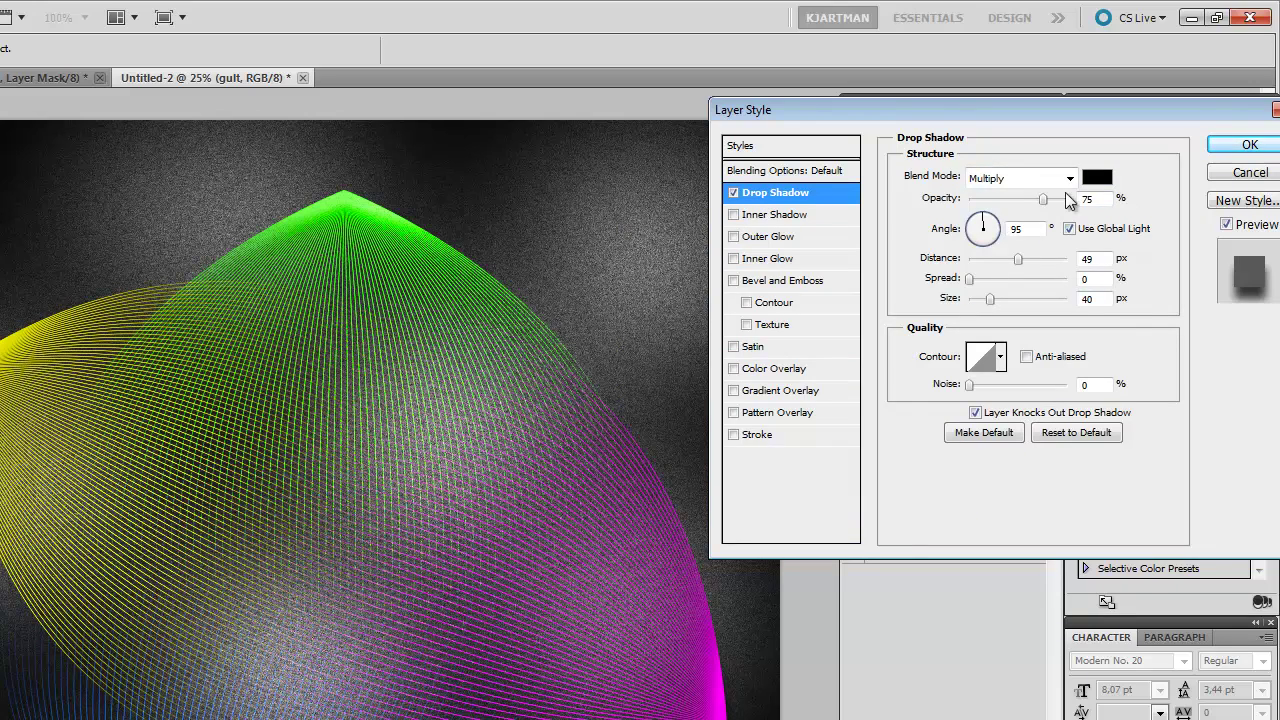
left_click(1095, 180)
left_click(814, 314)
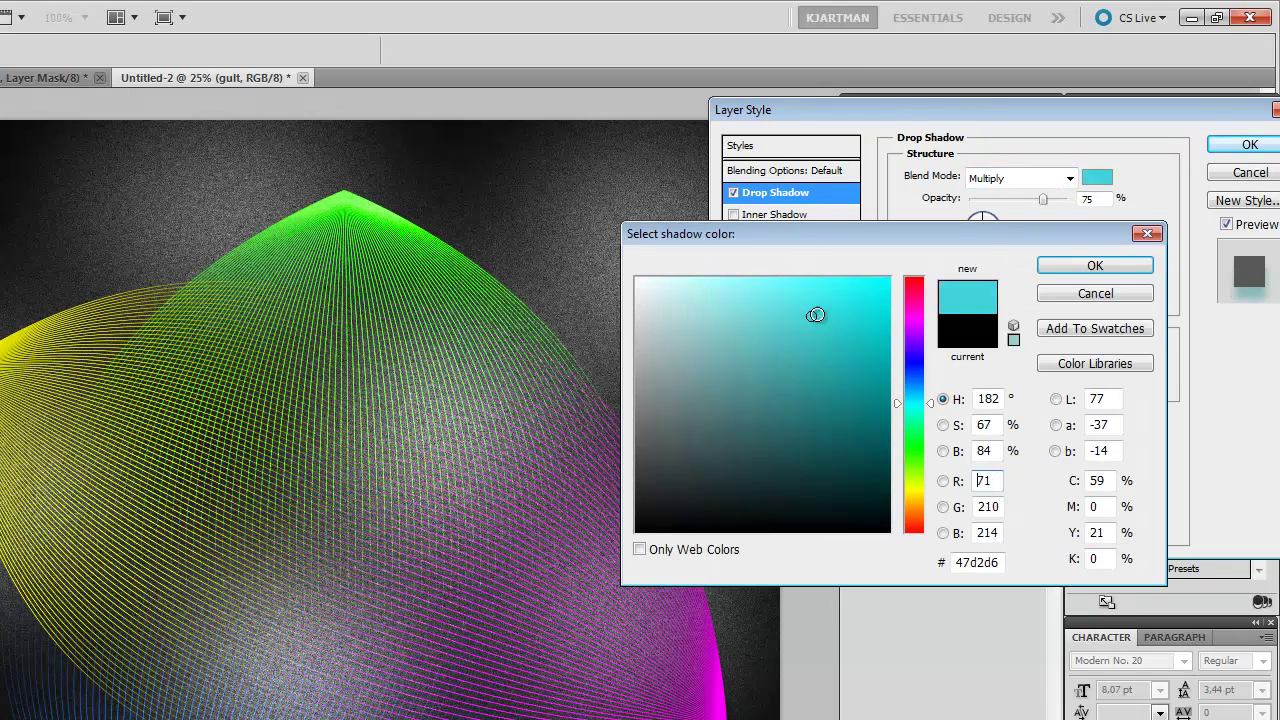
left_click(1048, 268)
left_click(1012, 178)
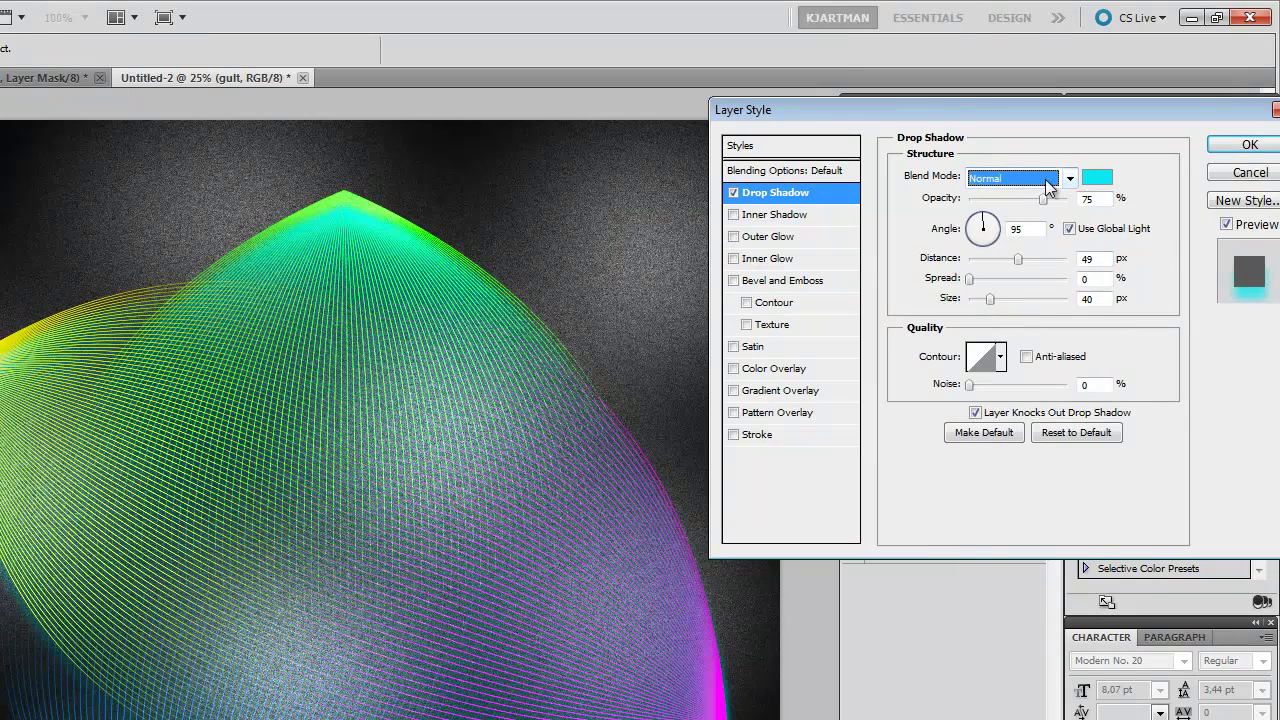
left_click(1097, 177)
left_click(856, 352)
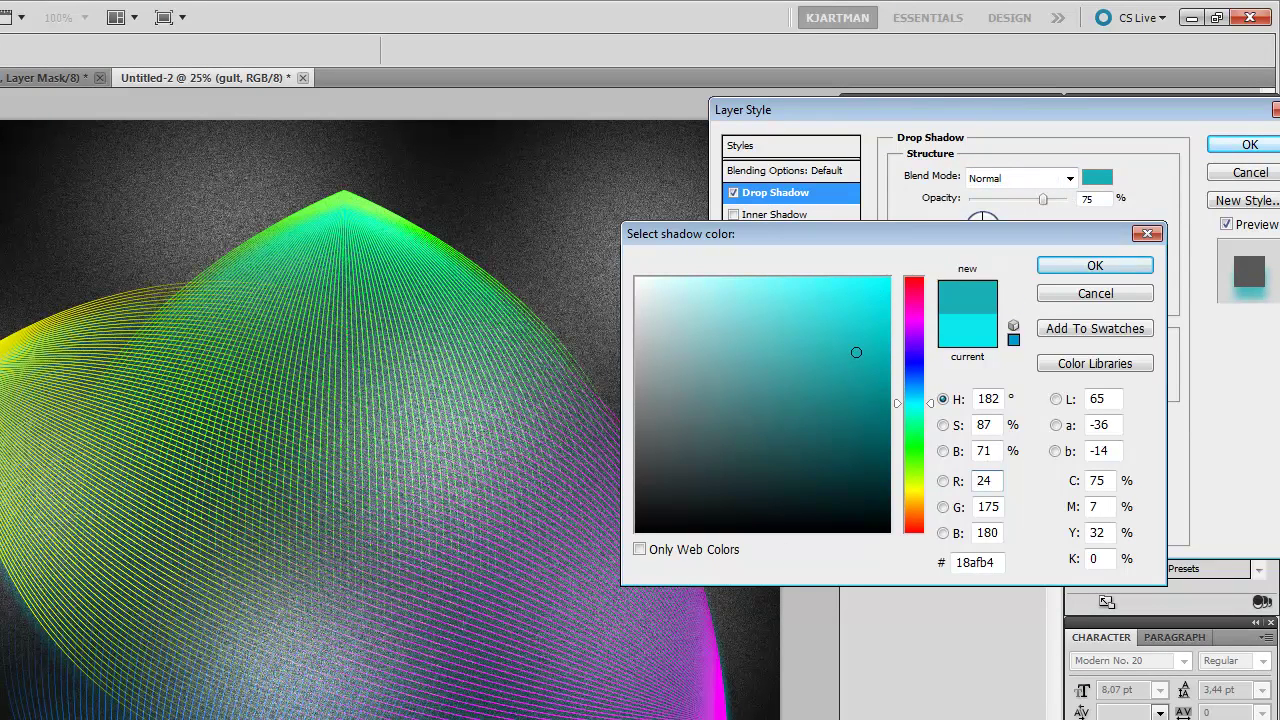
left_click(875, 319)
left_click(1095, 265)
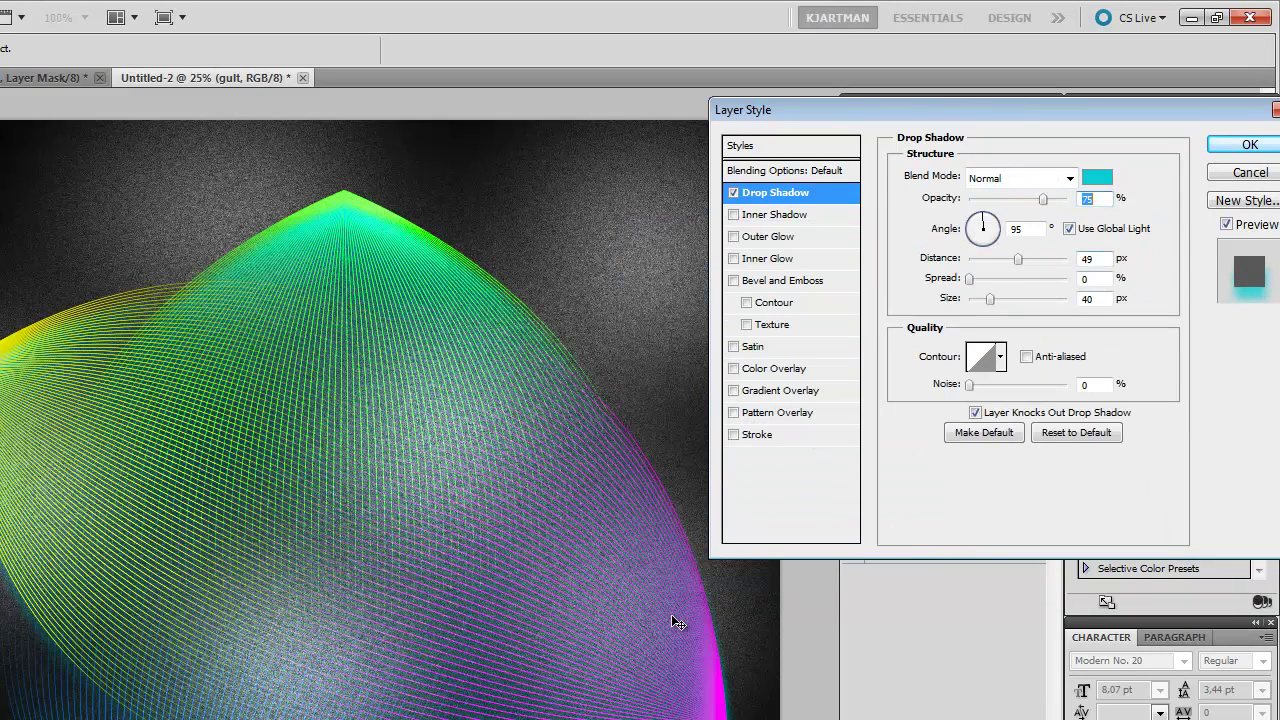
Tuck the shadow in at 113°, 9 px distance, 40 px size, make it black, and apply.
left_click_drag(648, 694, 660, 704)
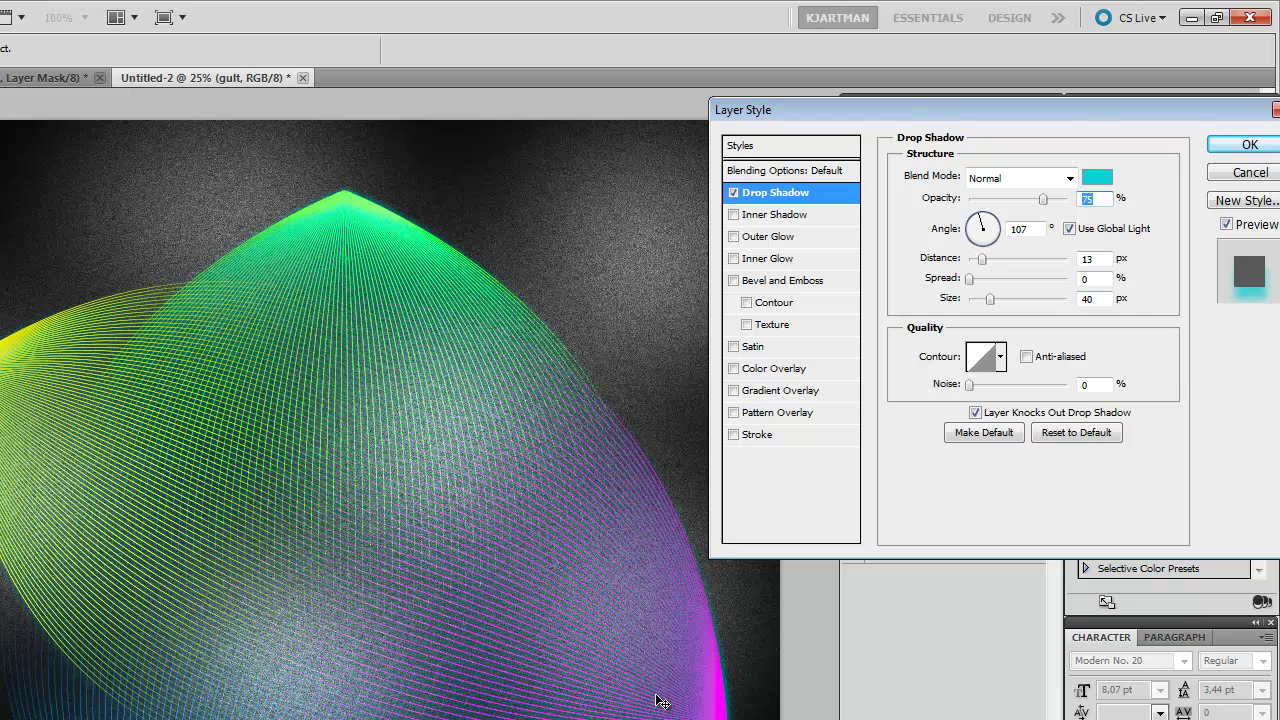
left_click(1057, 180)
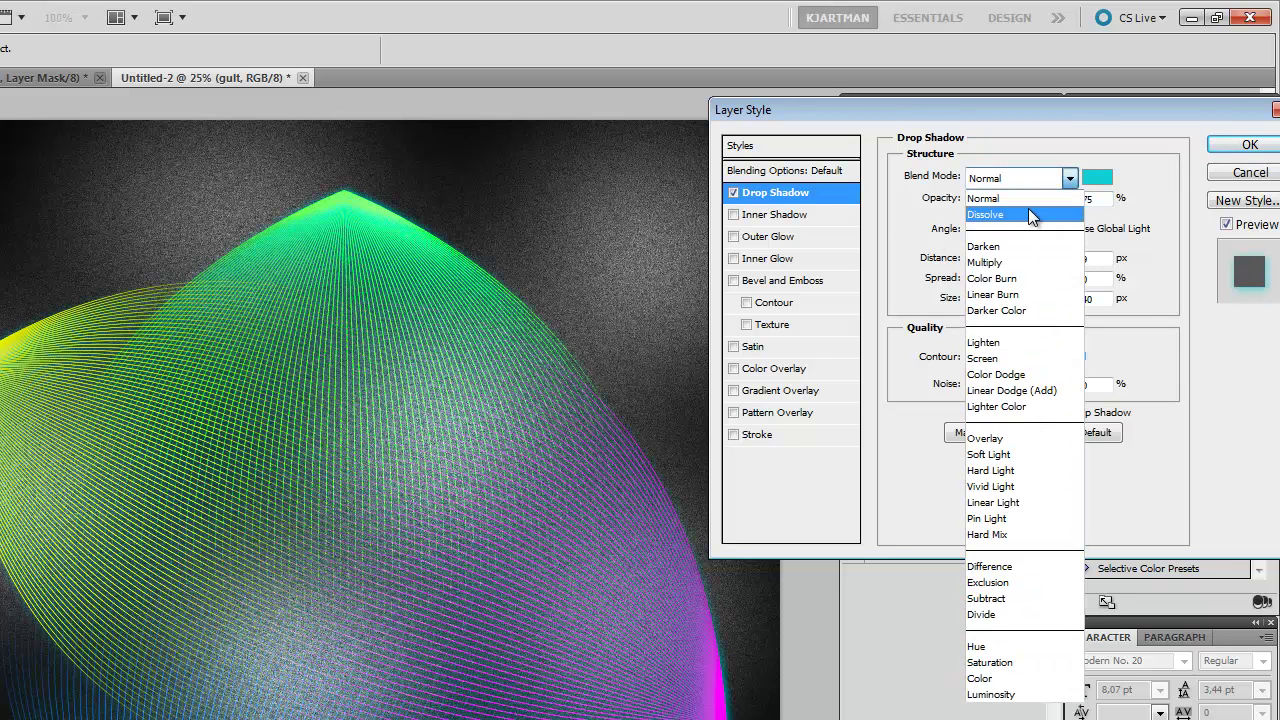
left_click(1025, 179)
left_click(1097, 177)
left_click(636, 531)
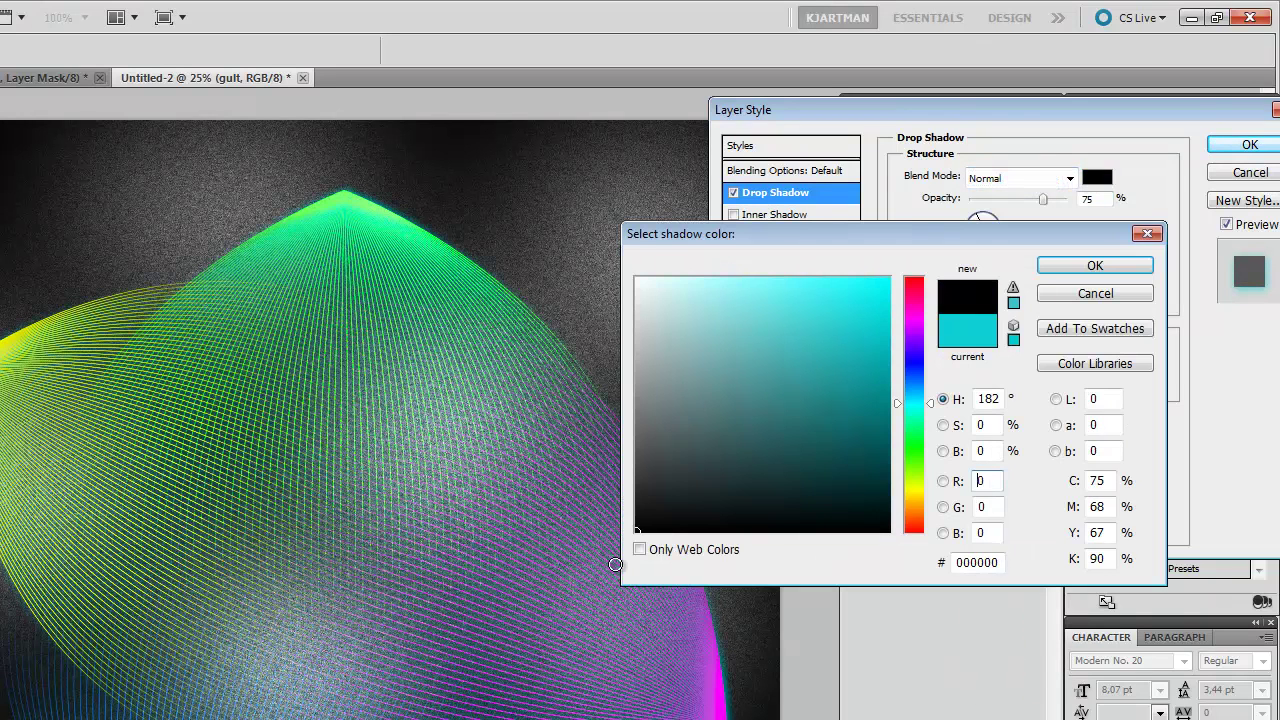
left_click(1119, 266)
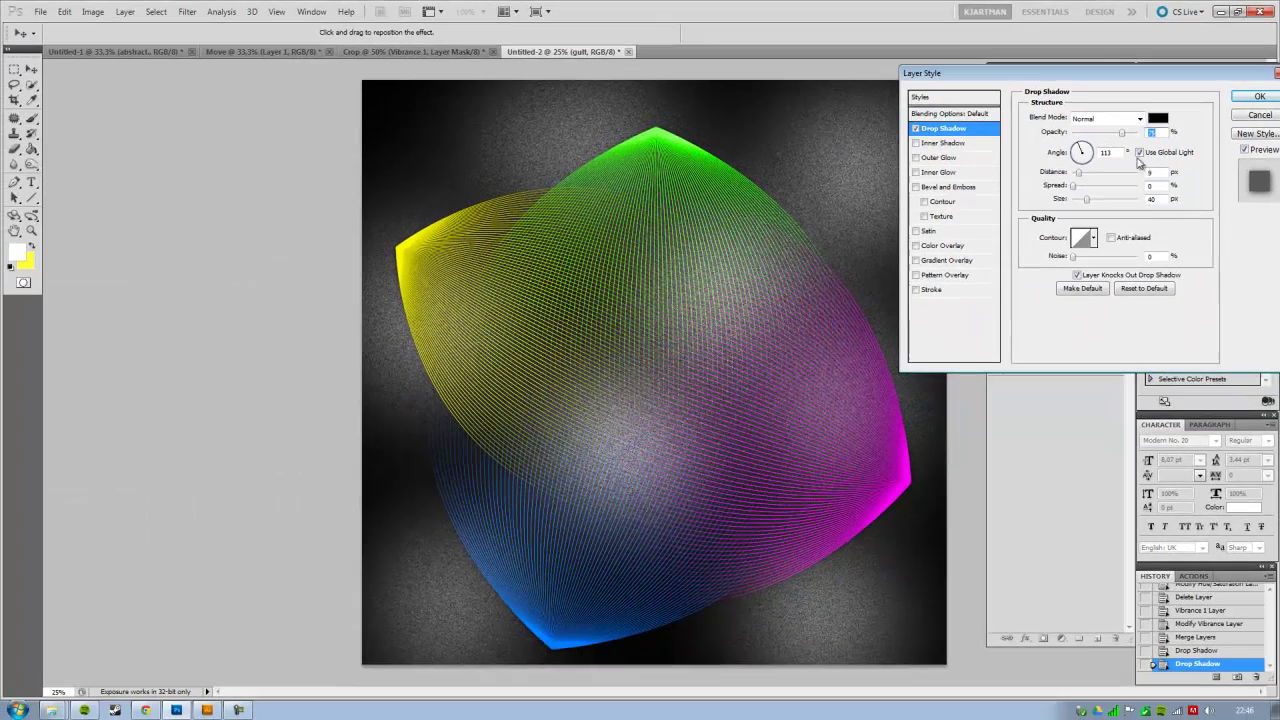
left_click(1259, 96)
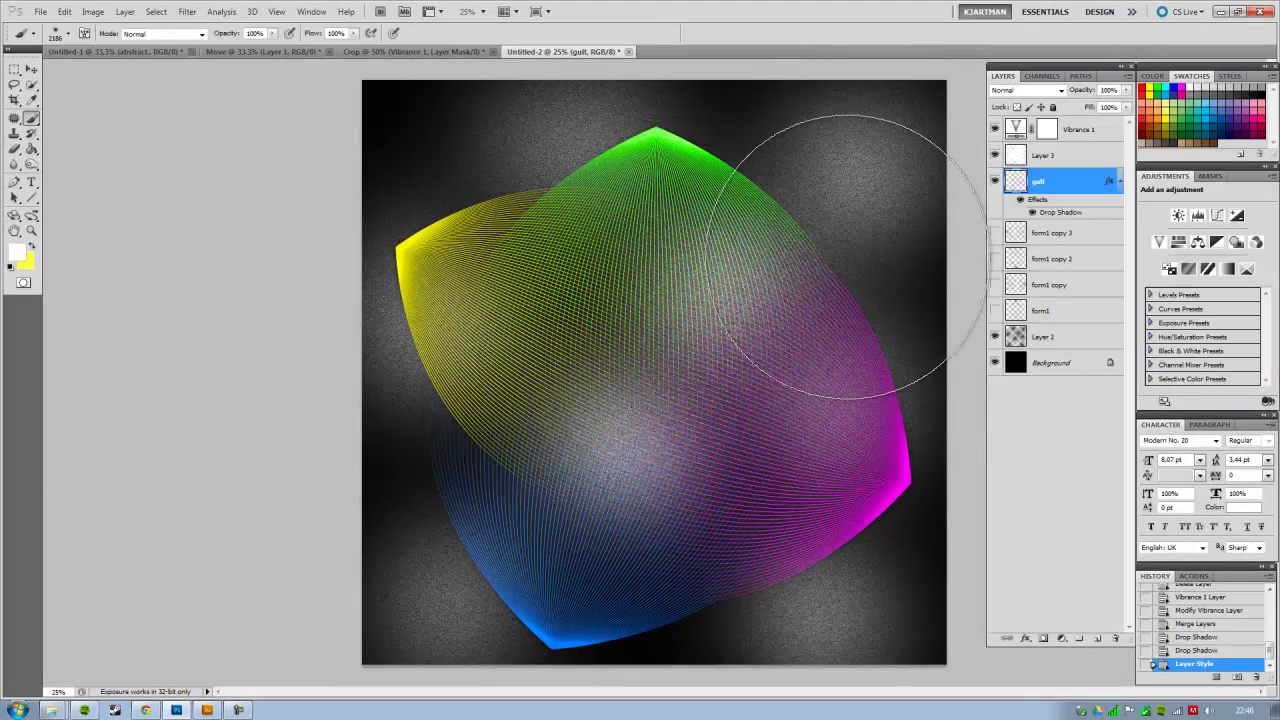
Add a black-filled Layer 4 above Vibrance 1 in Screen mode for smart object conversion.
left_click(1080, 129)
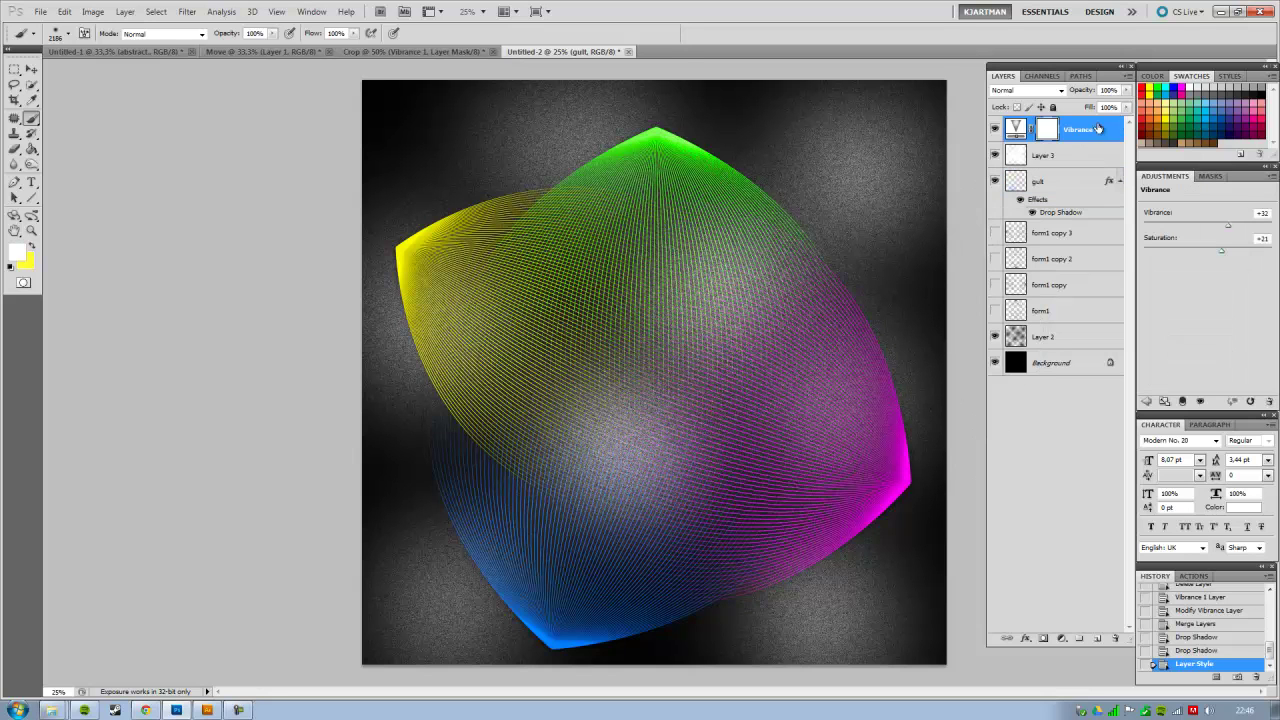
left_click(1099, 639)
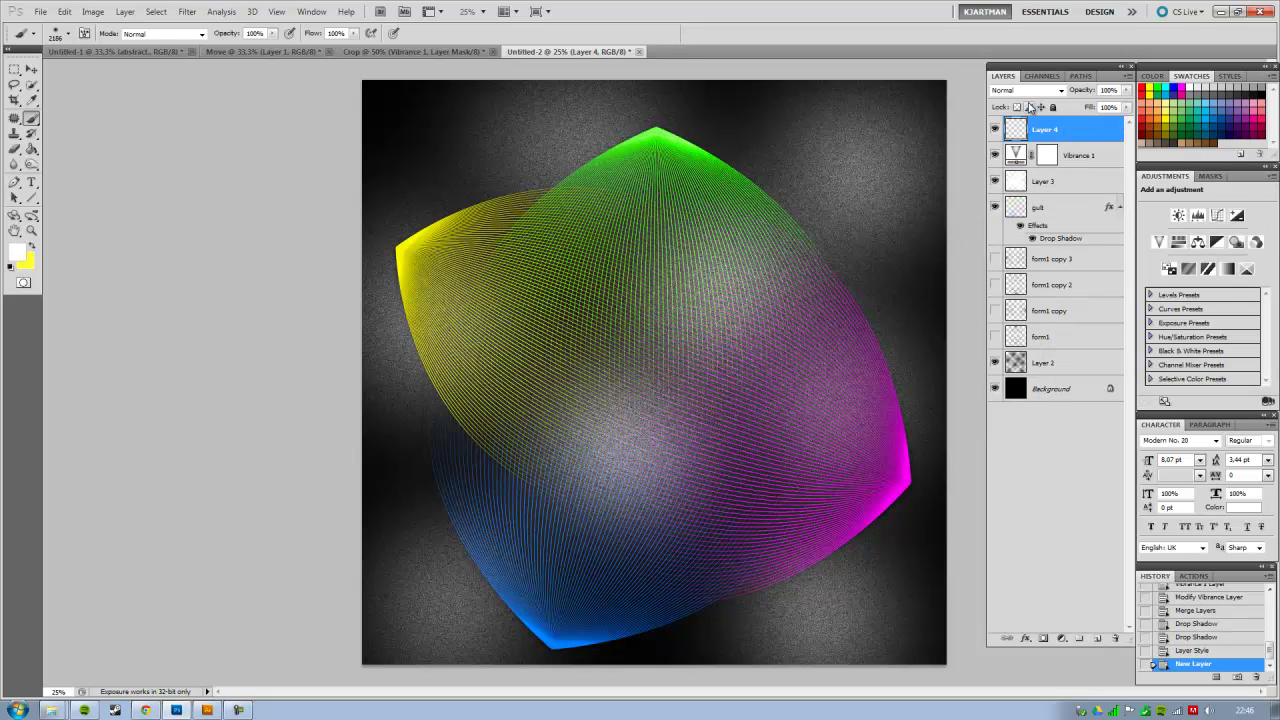
key("d")
key("alt+BackSpace")
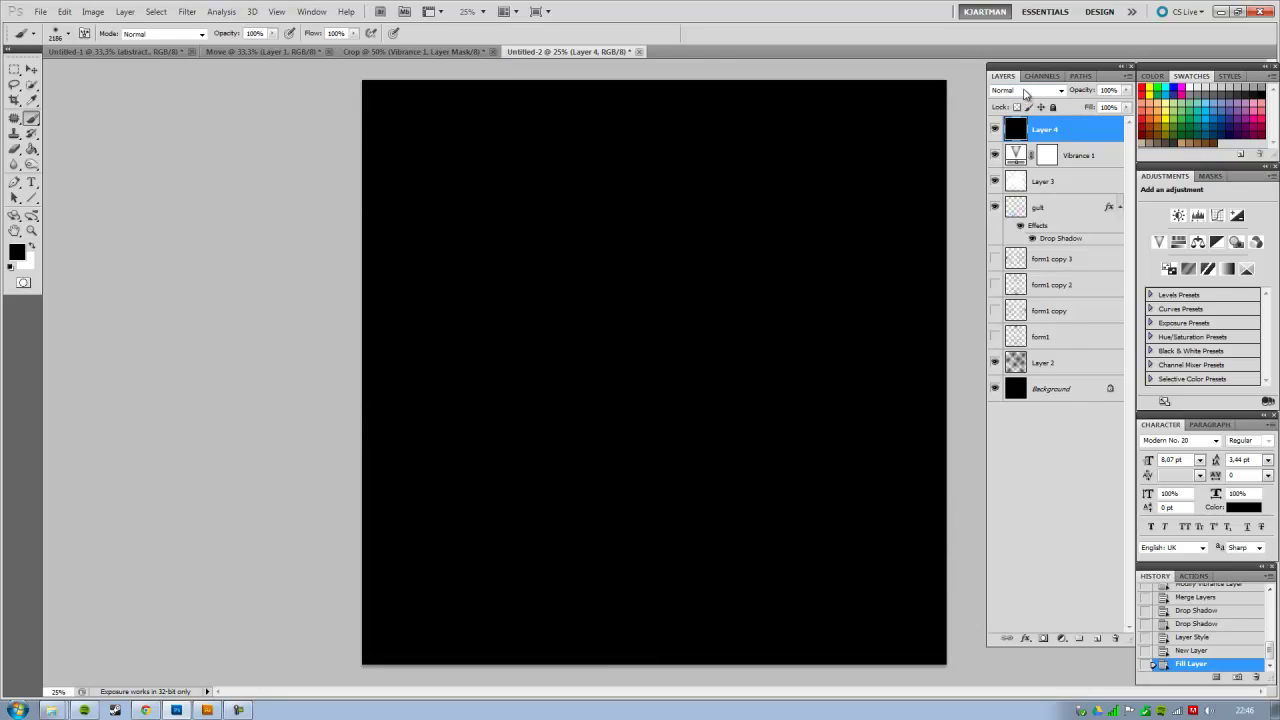
left_click(1025, 91)
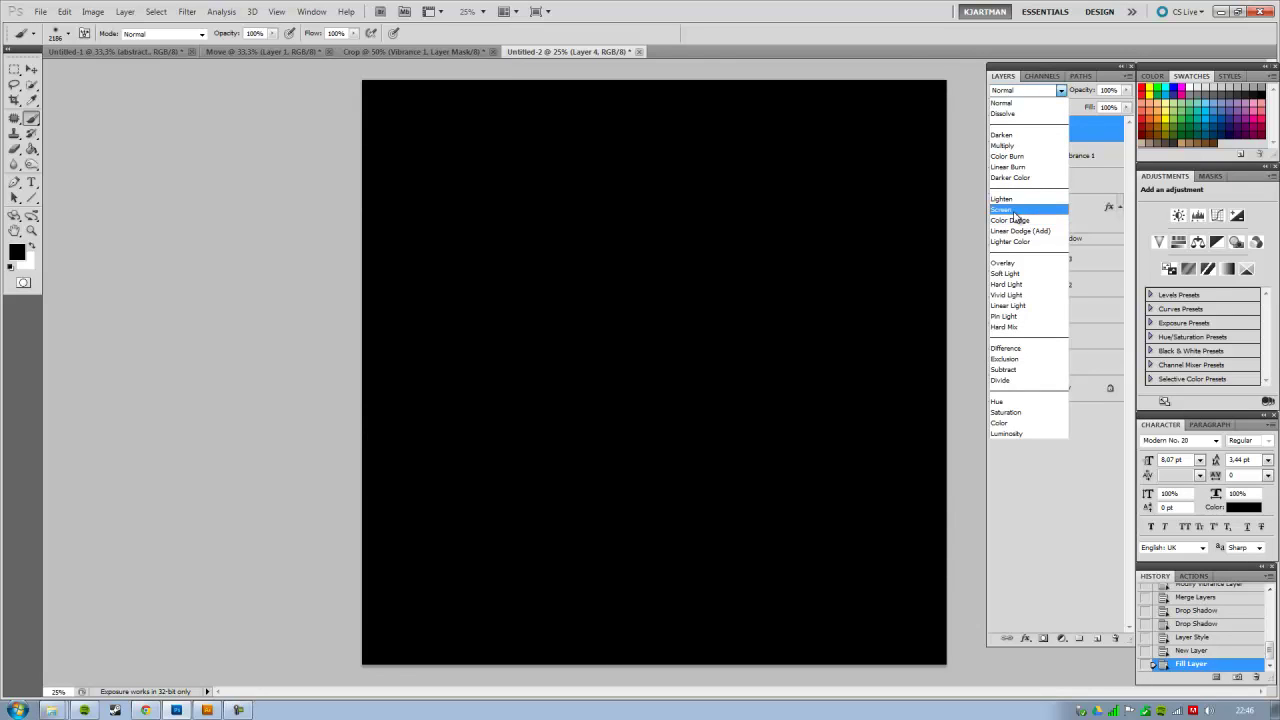
left_click(1013, 210)
right_click(1091, 129)
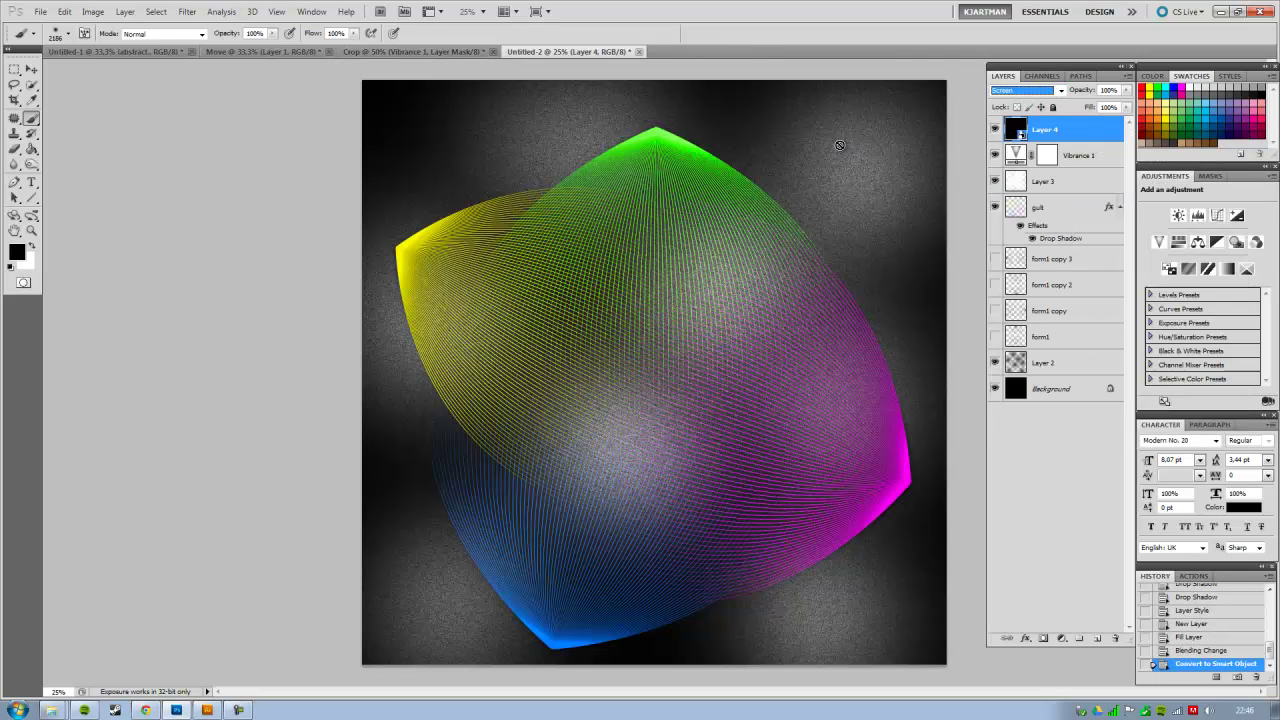
Apply a Lens Flare render filter to Layer 4 with slightly raised brightness.
left_click(193, 15)
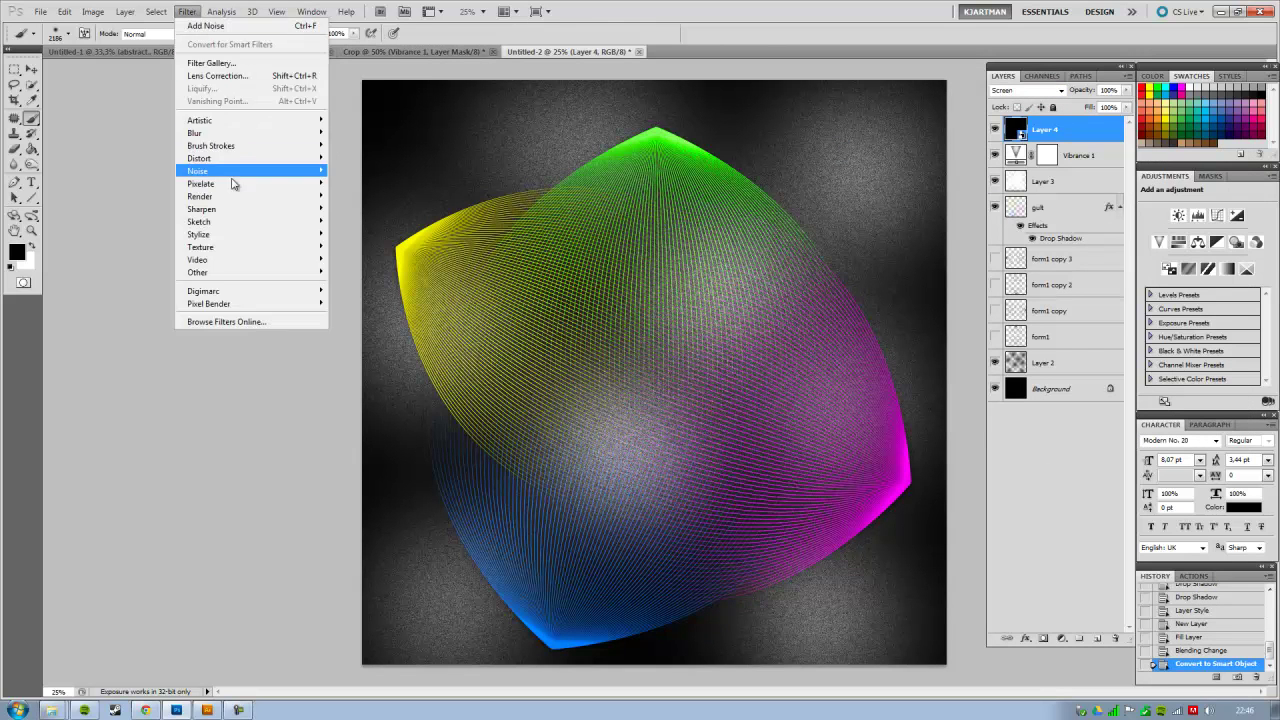
mouse_move(200, 196)
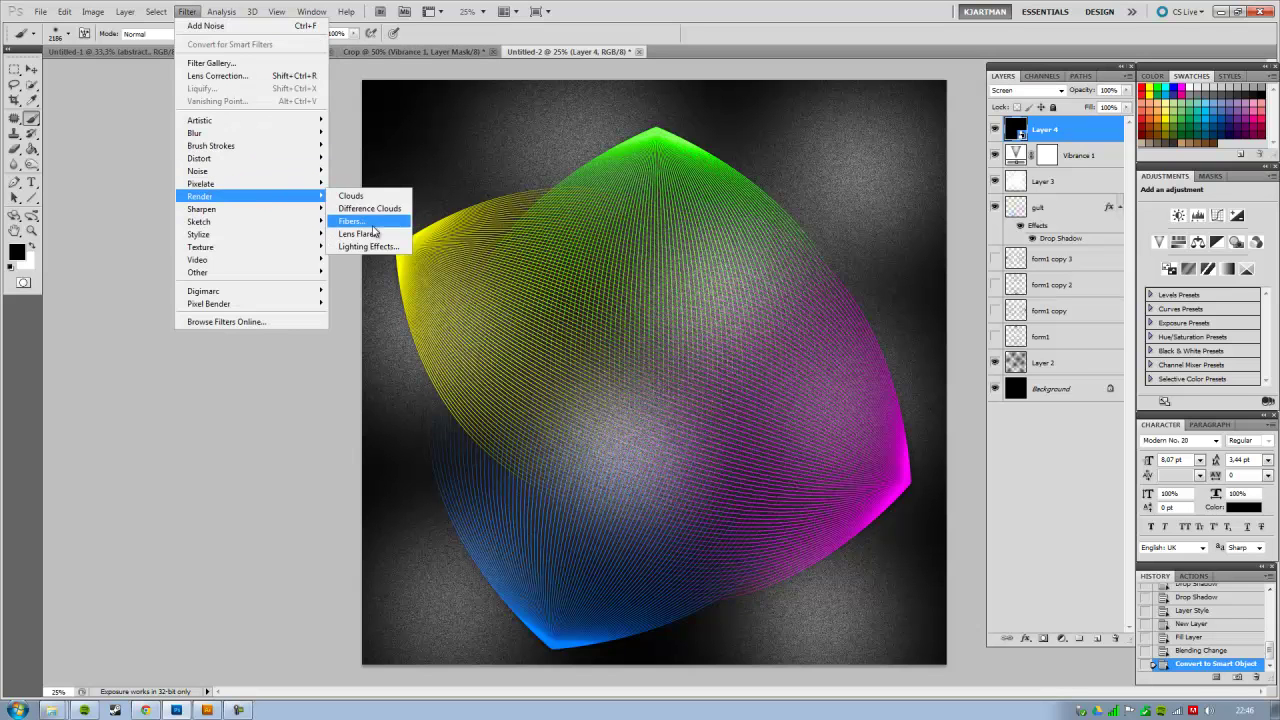
left_click(360, 239)
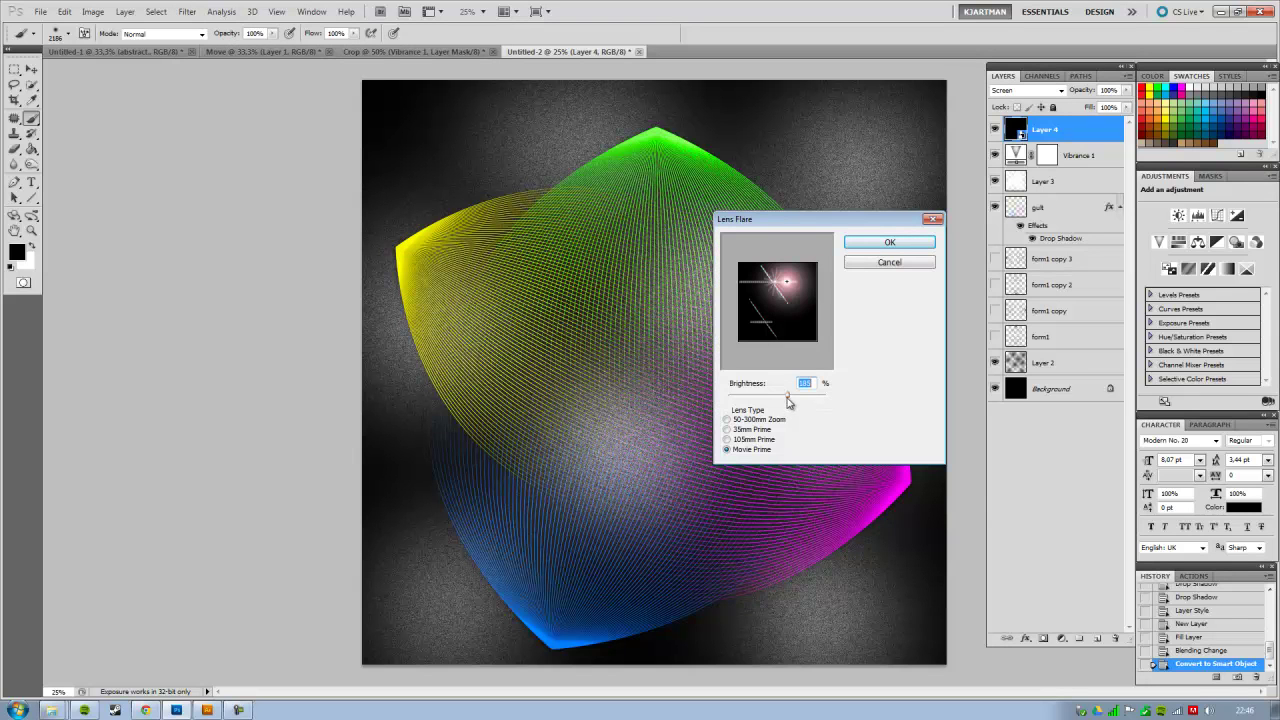
left_click_drag(789, 400, 797, 402)
left_click(903, 242)
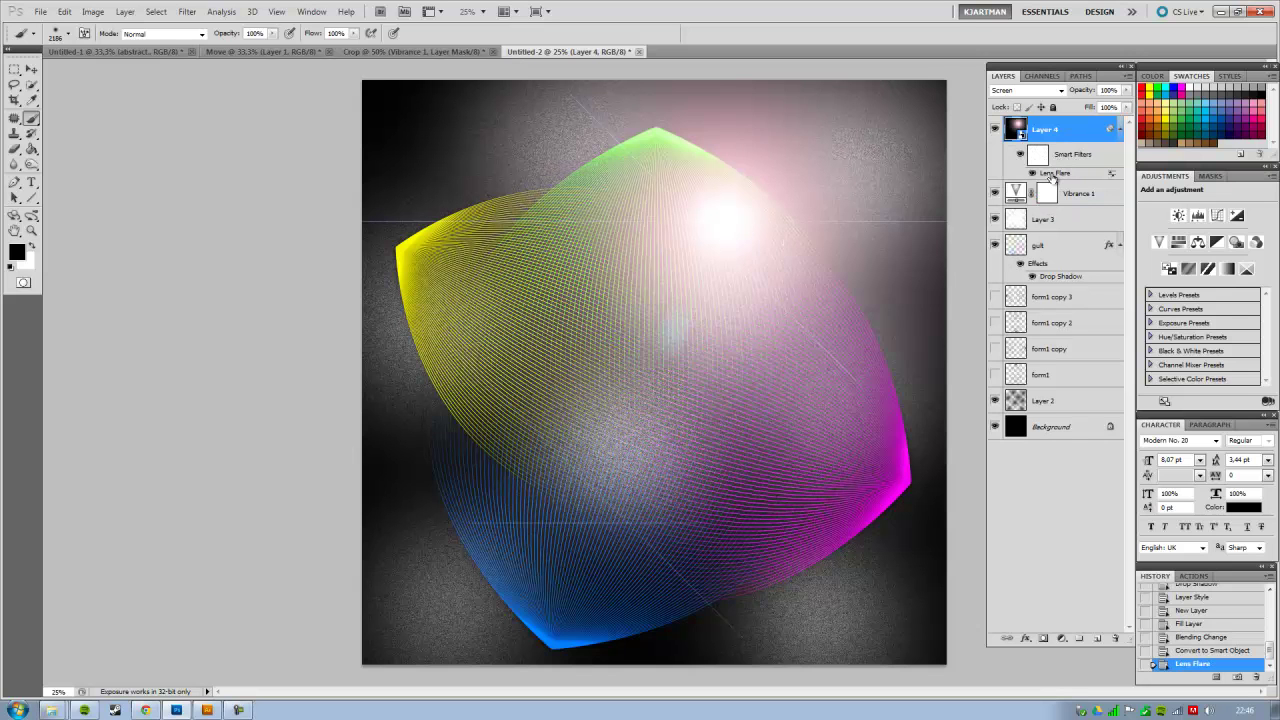
Edit the Lens Flare smart filter to move the flare centre toward the top.
double_click(1052, 174)
left_click(796, 300)
left_click(887, 244)
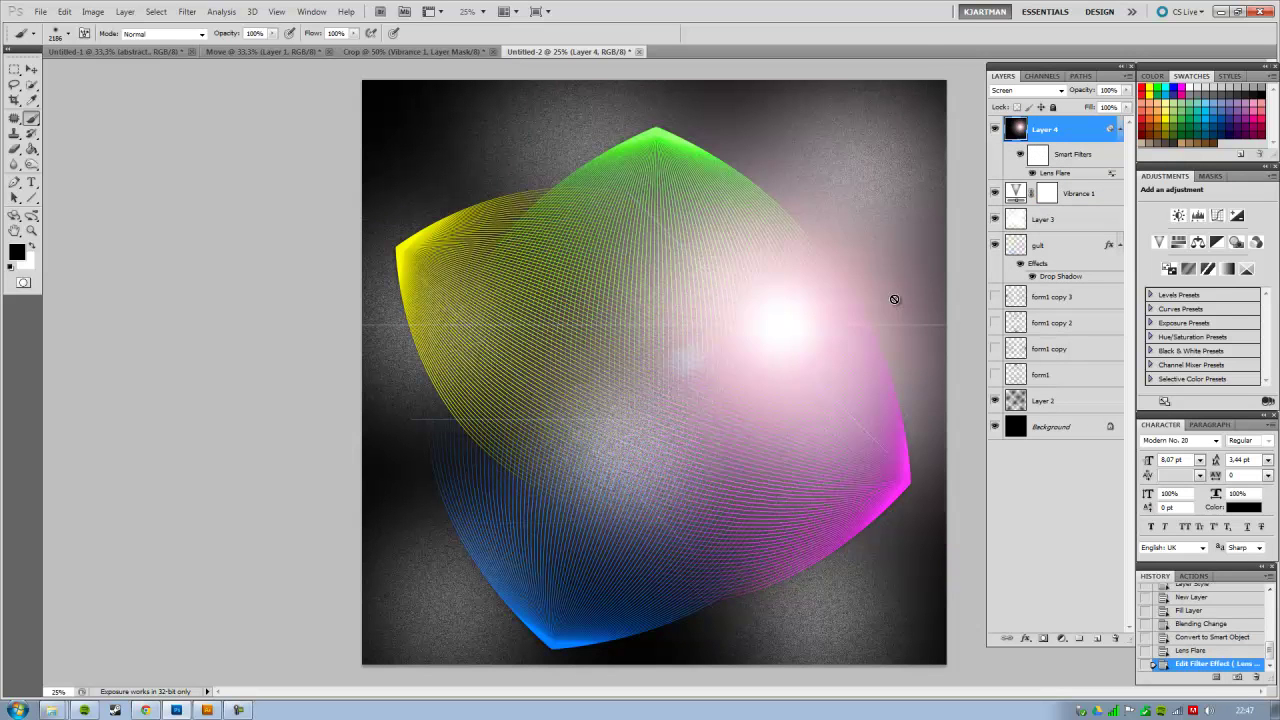
double_click(1056, 173)
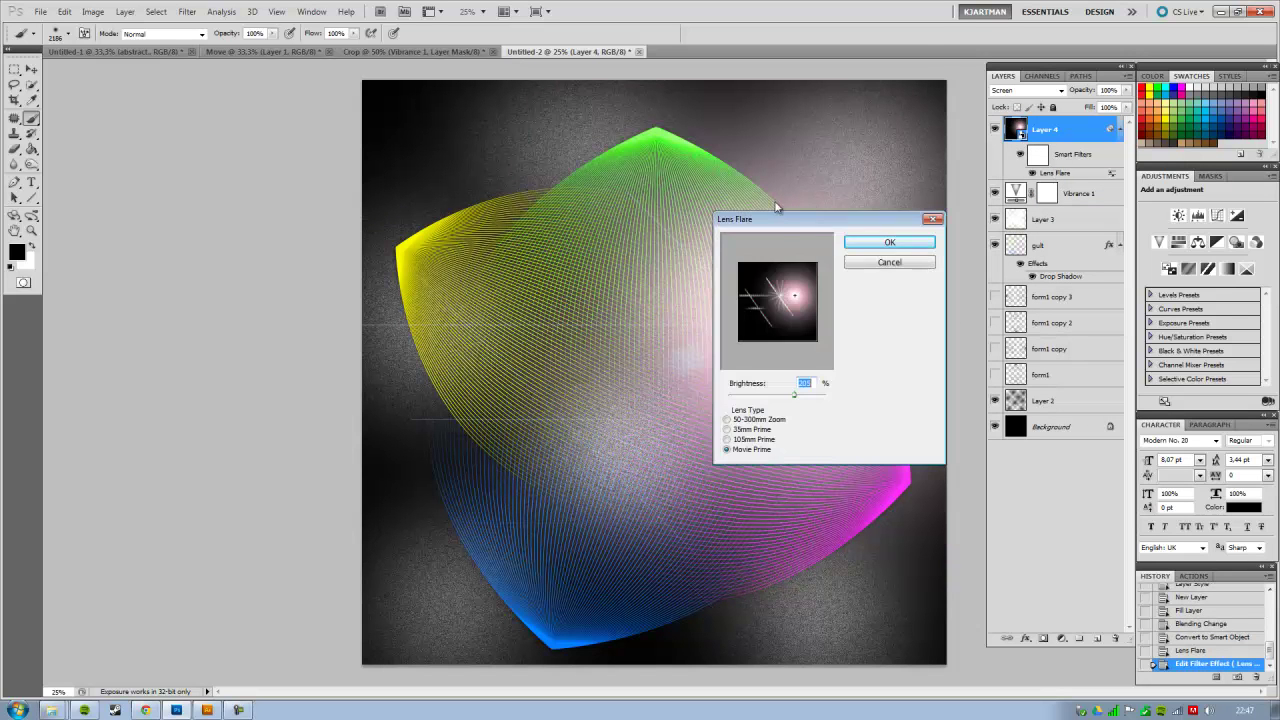
left_click_drag(780, 293, 788, 287)
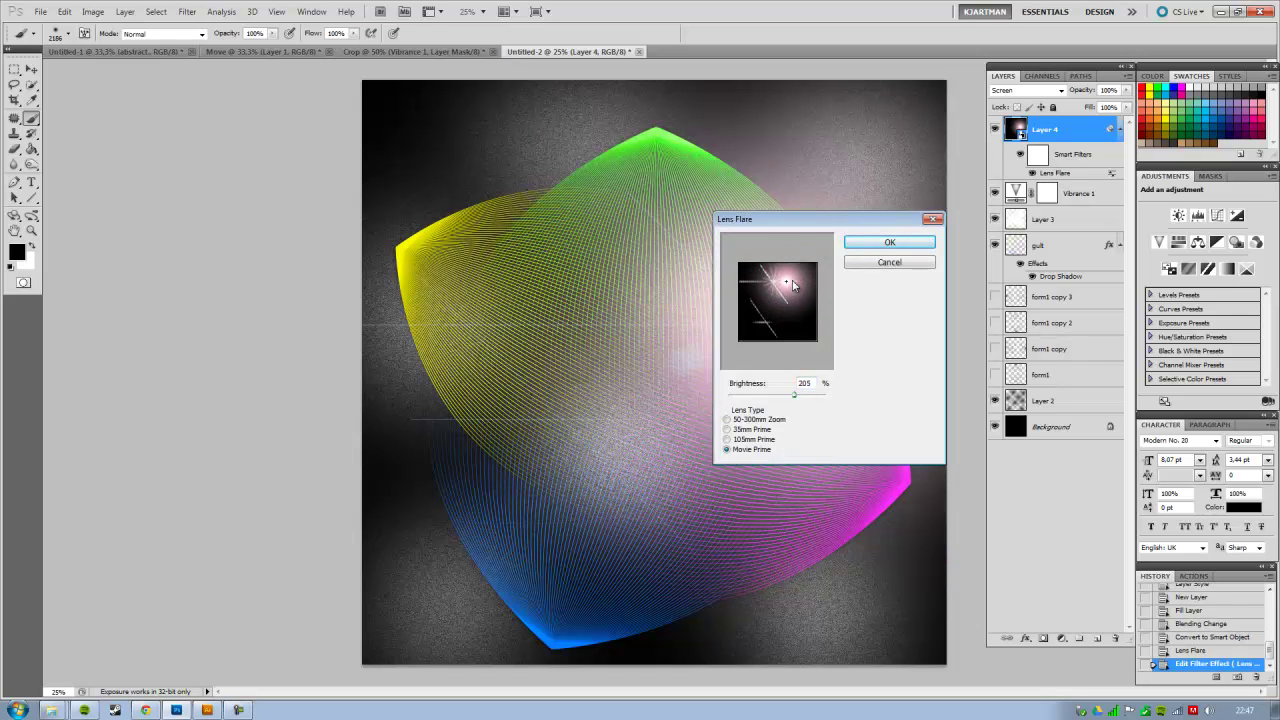
left_click(889, 242)
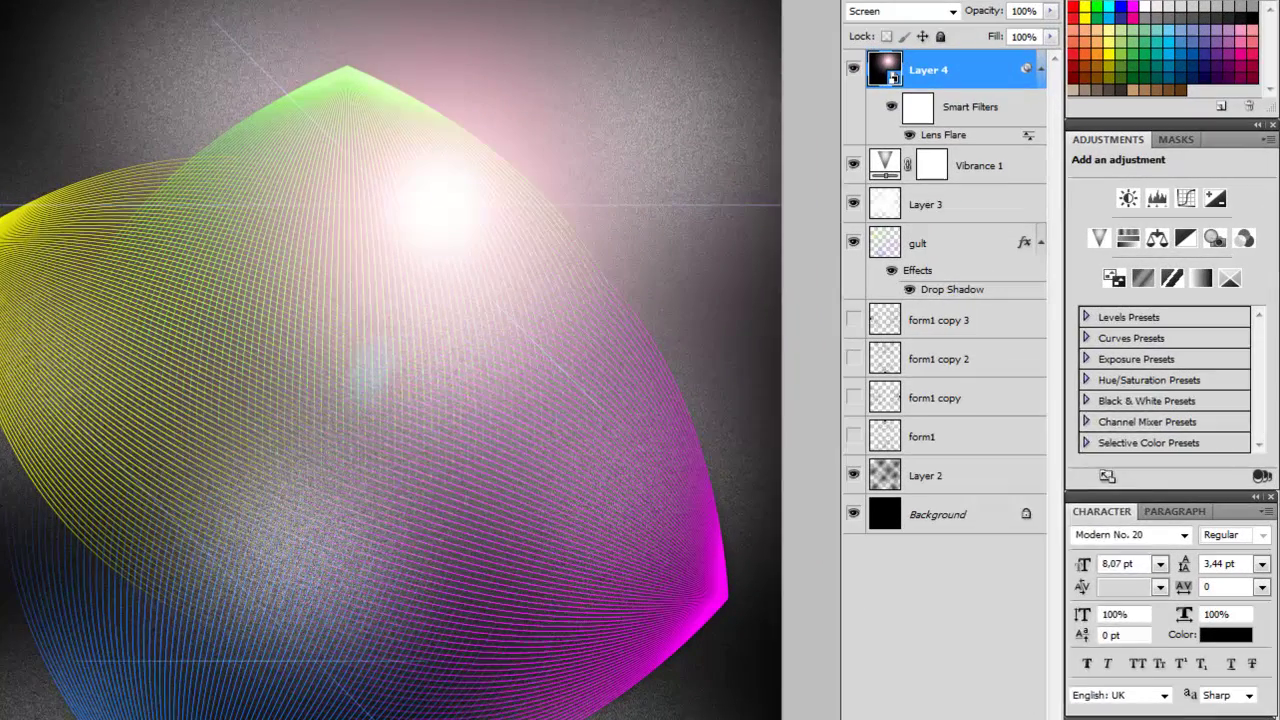
Clip a Hue/Saturation layer to Layer 4 and set Hue to -126 for a bluish flare.
left_click(1062, 638)
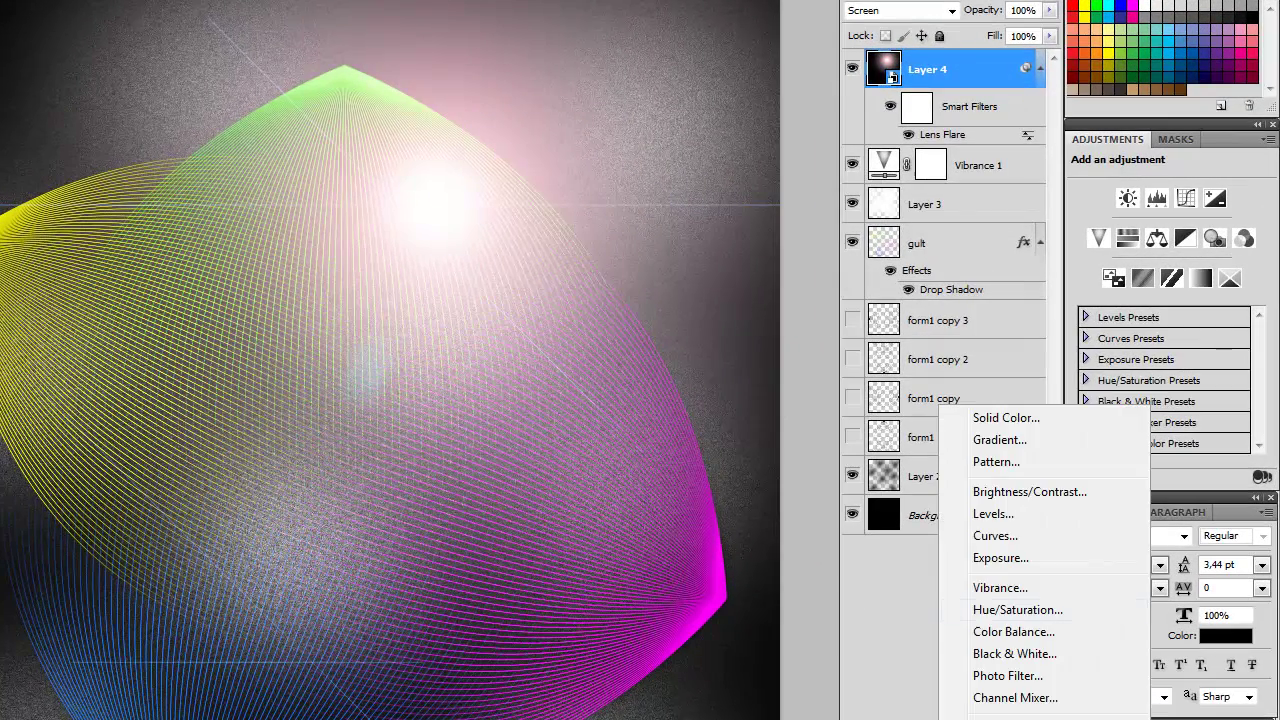
left_click(1024, 614)
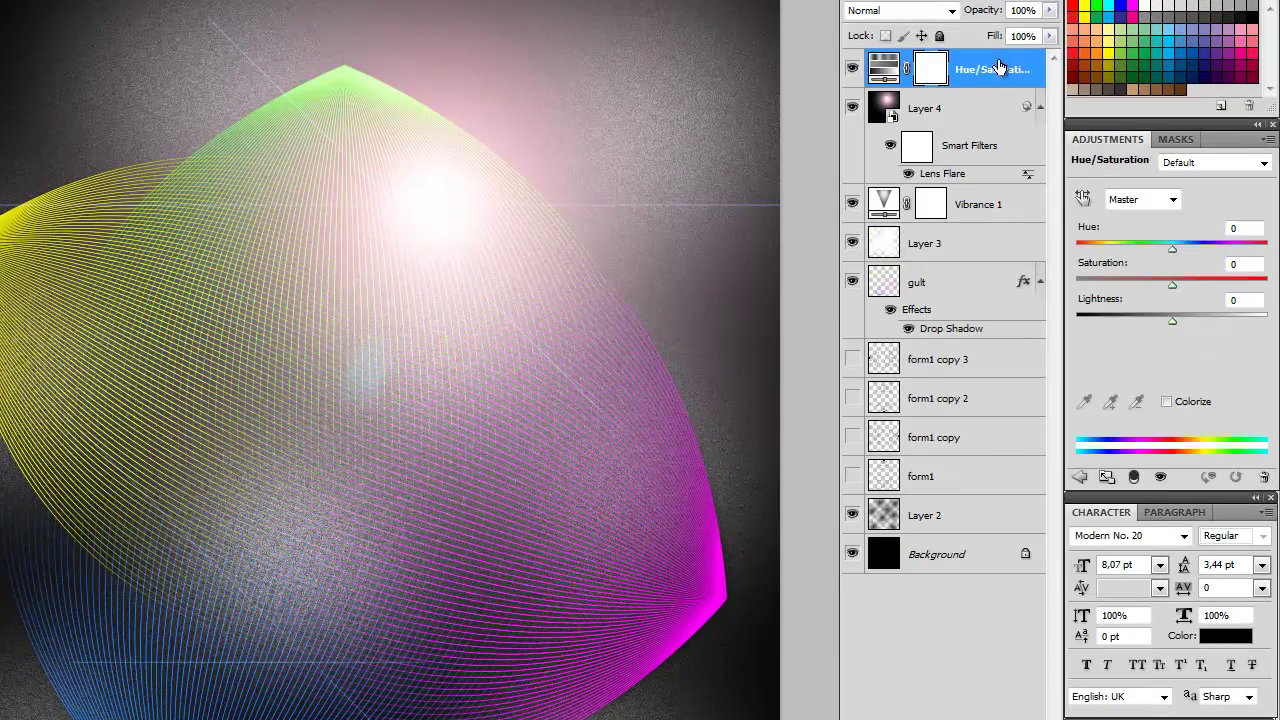
right_click(1005, 66)
left_click(1134, 307)
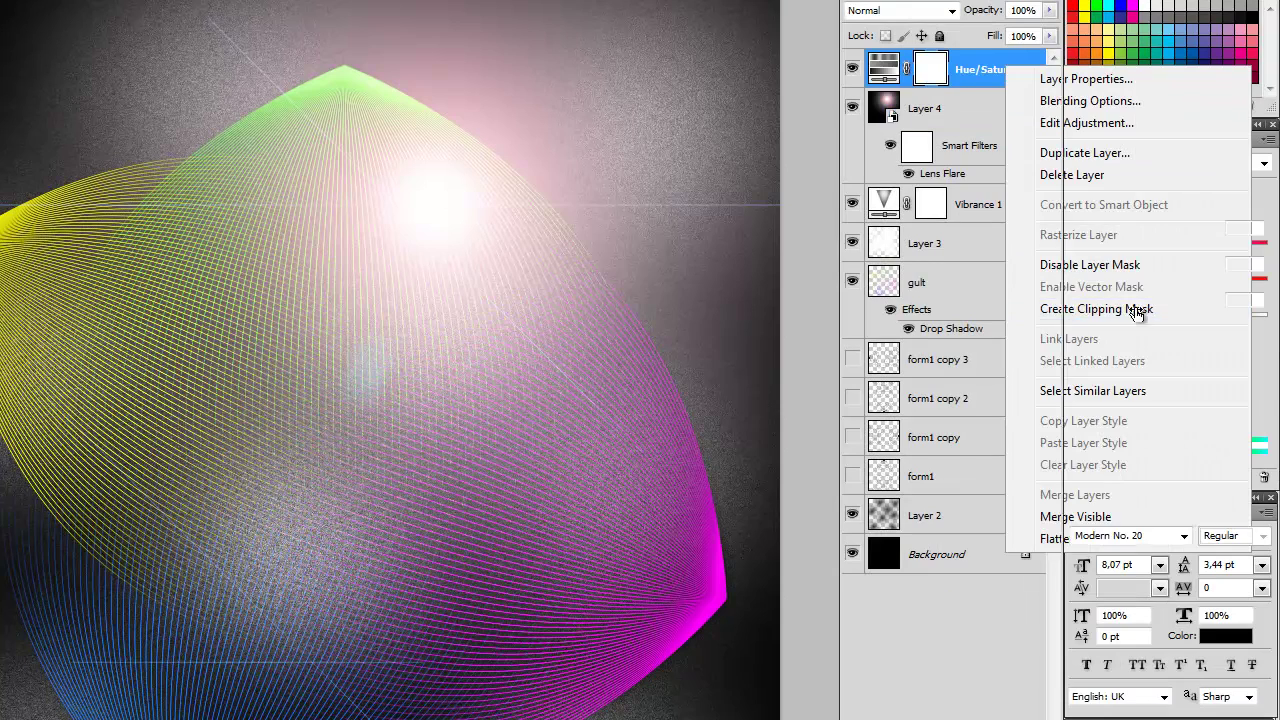
mouse_move(1172, 247)
left_mouse_down()
mouse_move(1270, 250)
mouse_move(1223, 251)
mouse_move(1236, 250)
left_mouse_up()
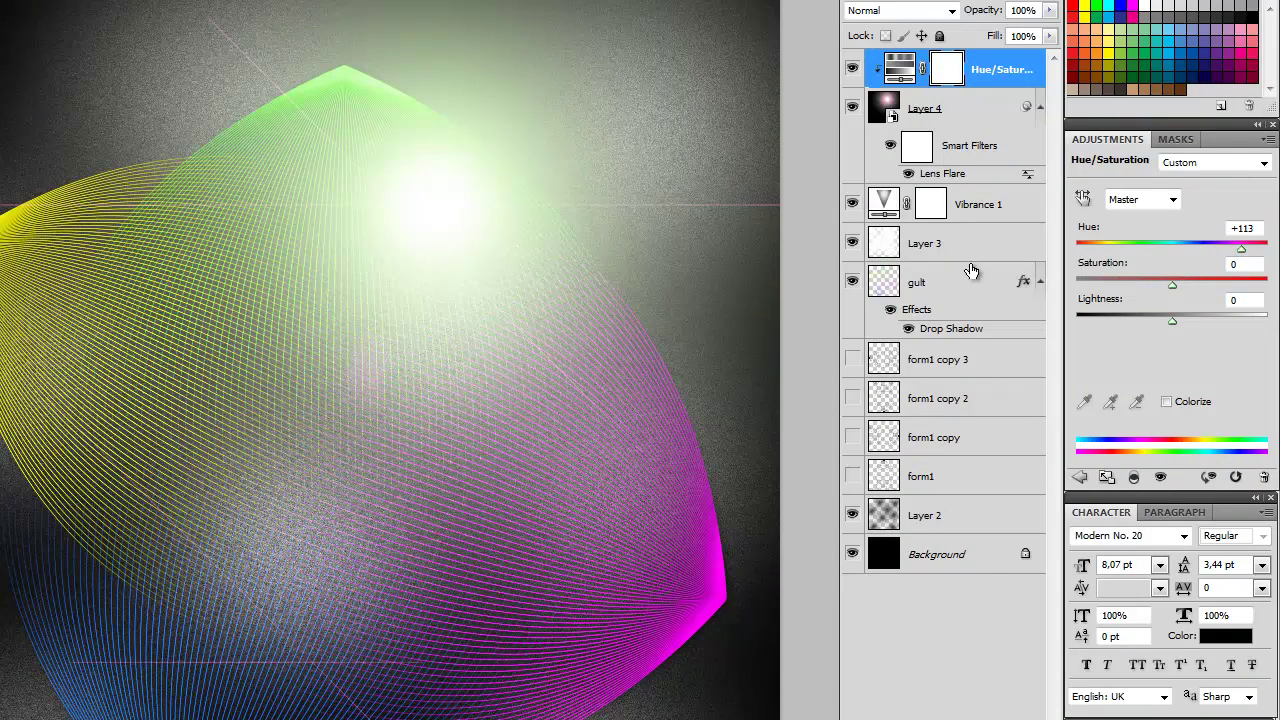
mouse_move(1240, 250)
left_mouse_down()
mouse_move(1072, 262)
mouse_move(1097, 256)
left_mouse_up()
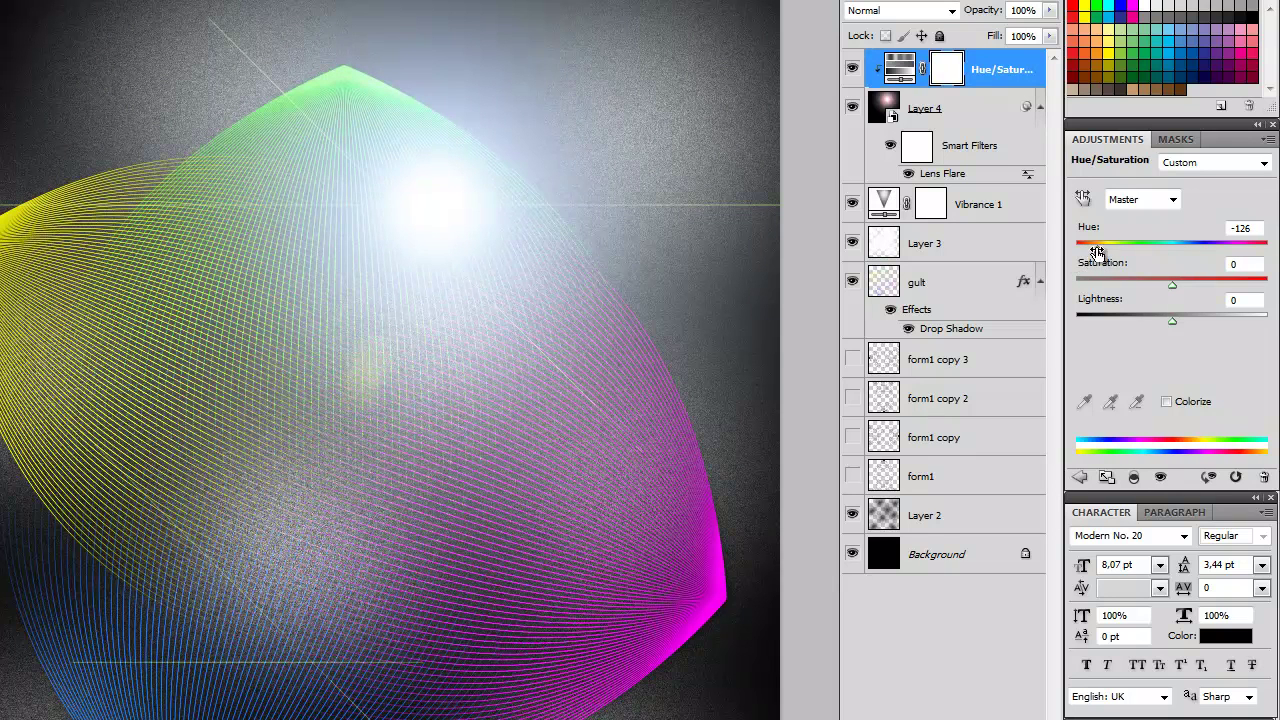
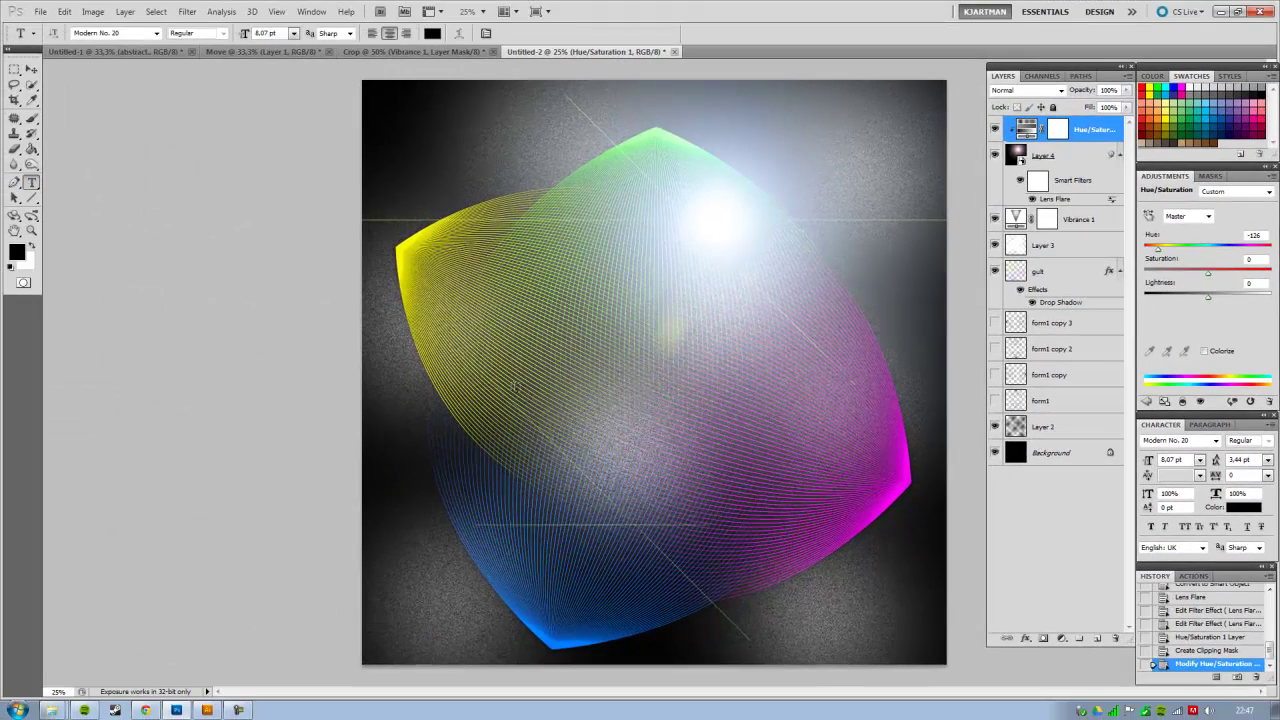
Type a large white 'abstract.' title in Modern No. 20 across the poster's lower middle.
left_click(88, 33)
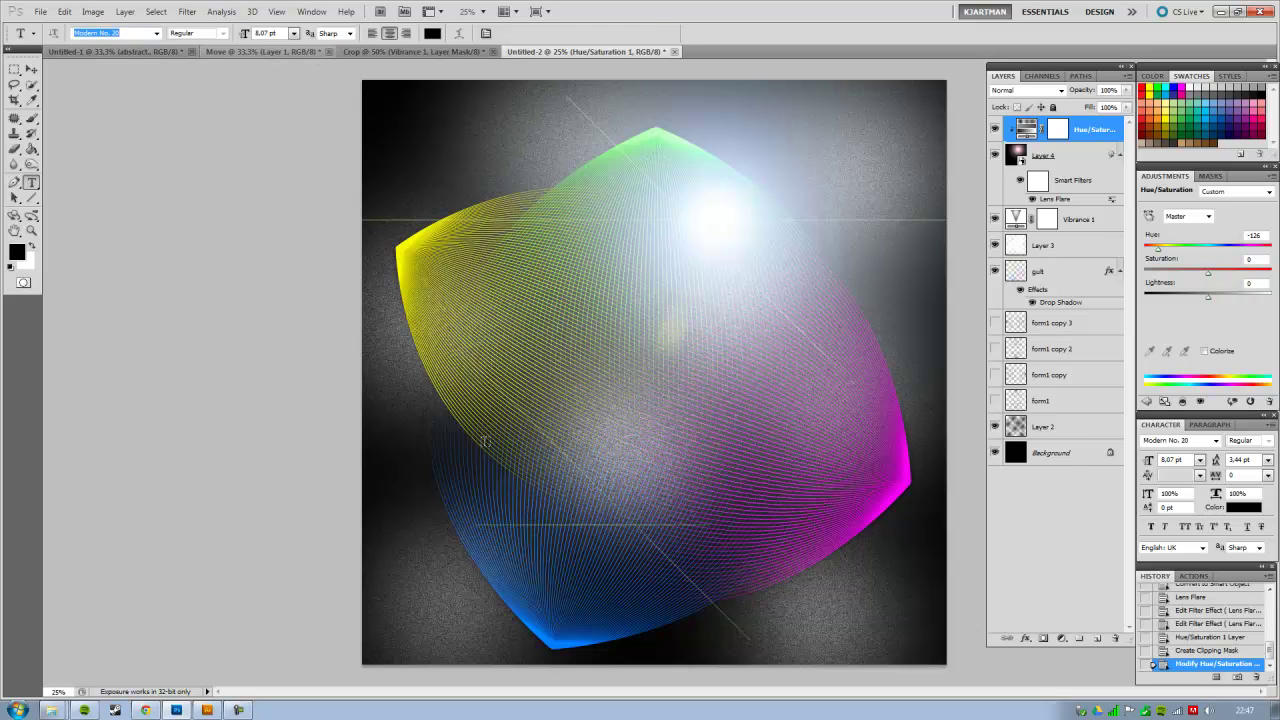
left_click(479, 472)
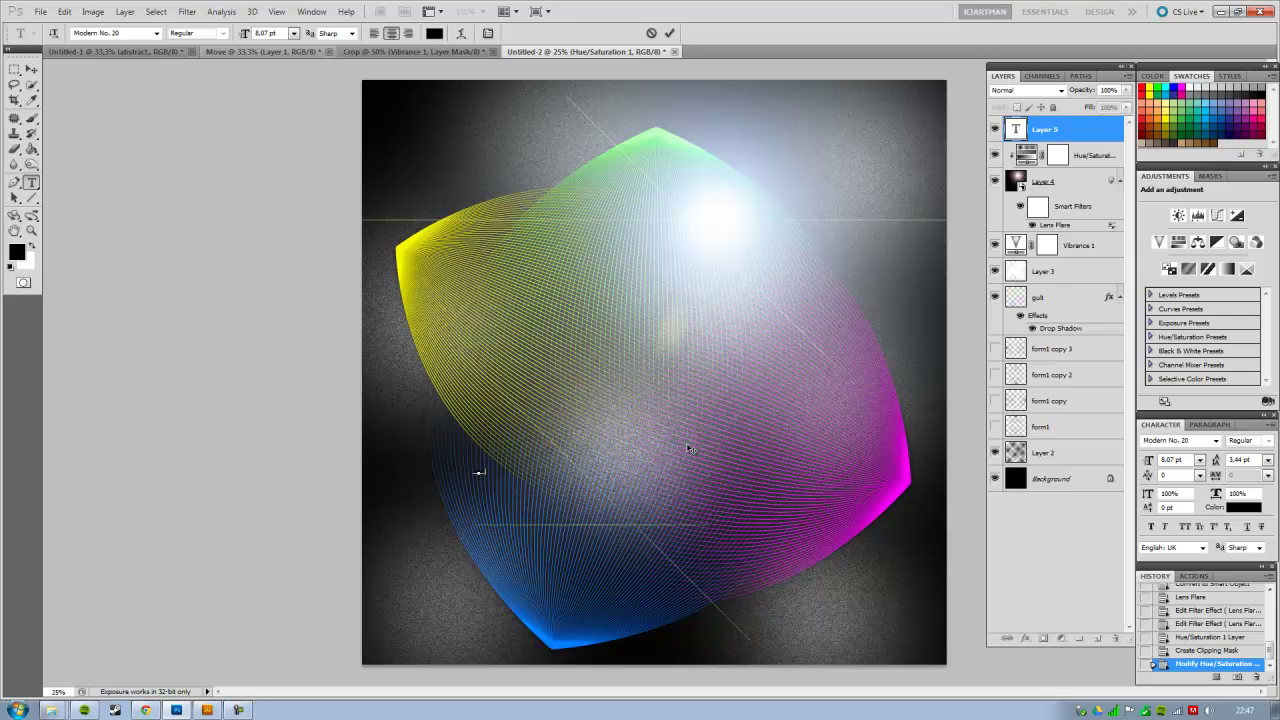
type("a")
left_click_drag(488, 477, 875, 642)
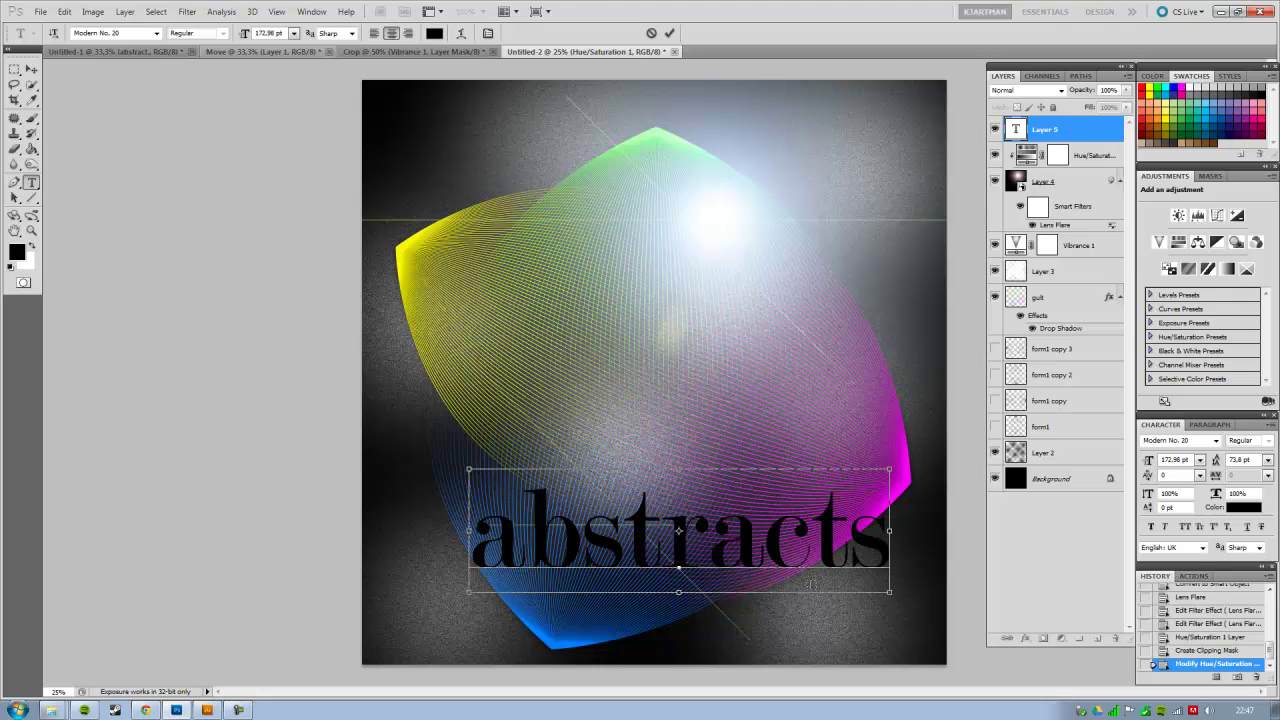
key("BackSpace")
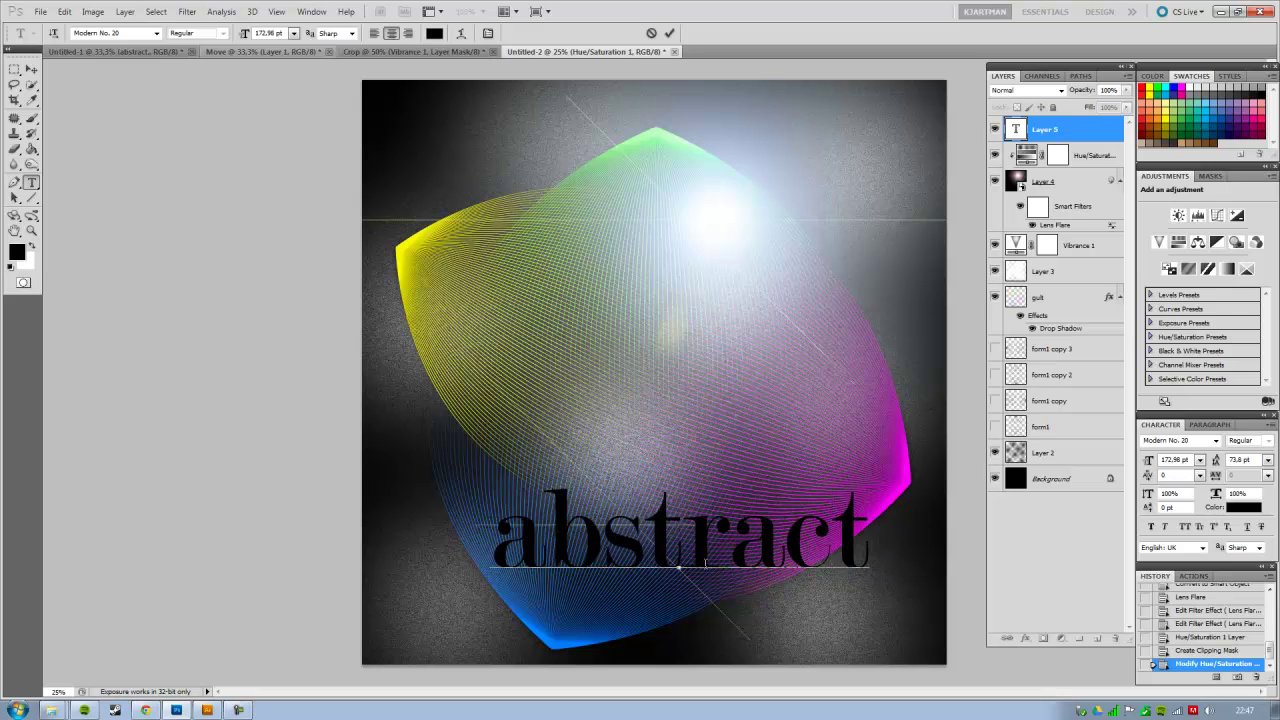
type(".")
key("ctrl+a")
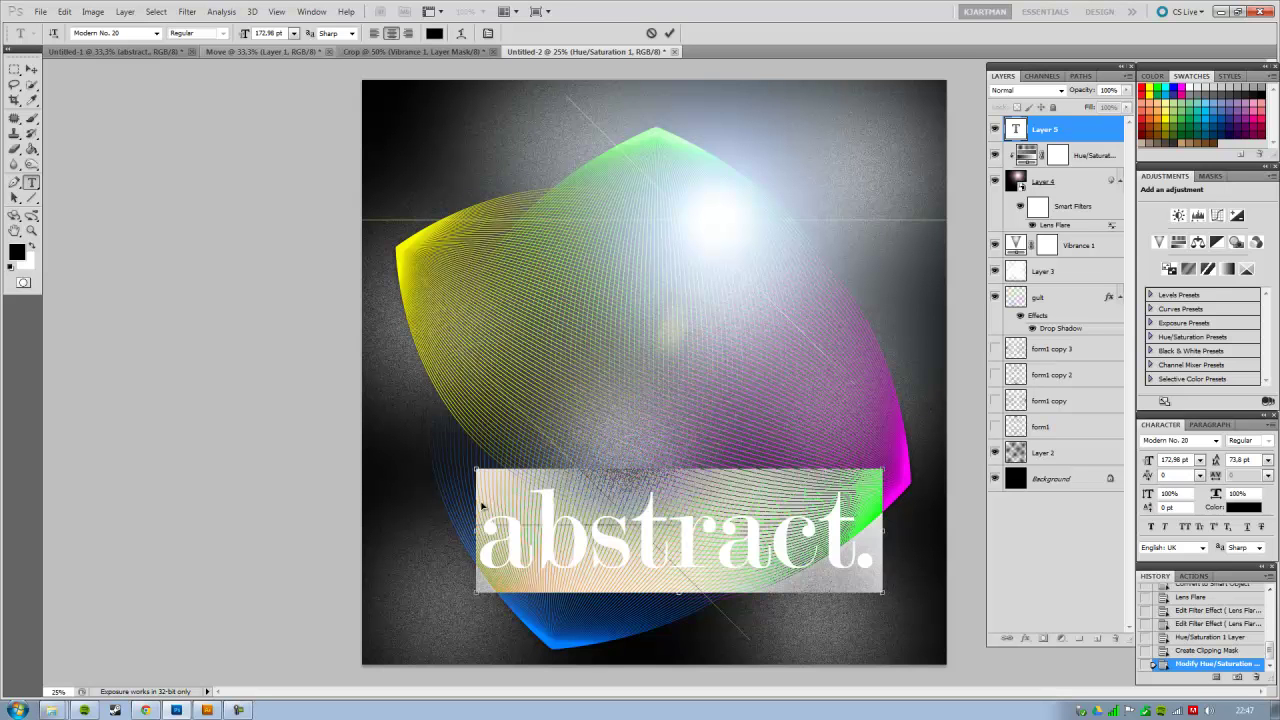
left_click(31, 246)
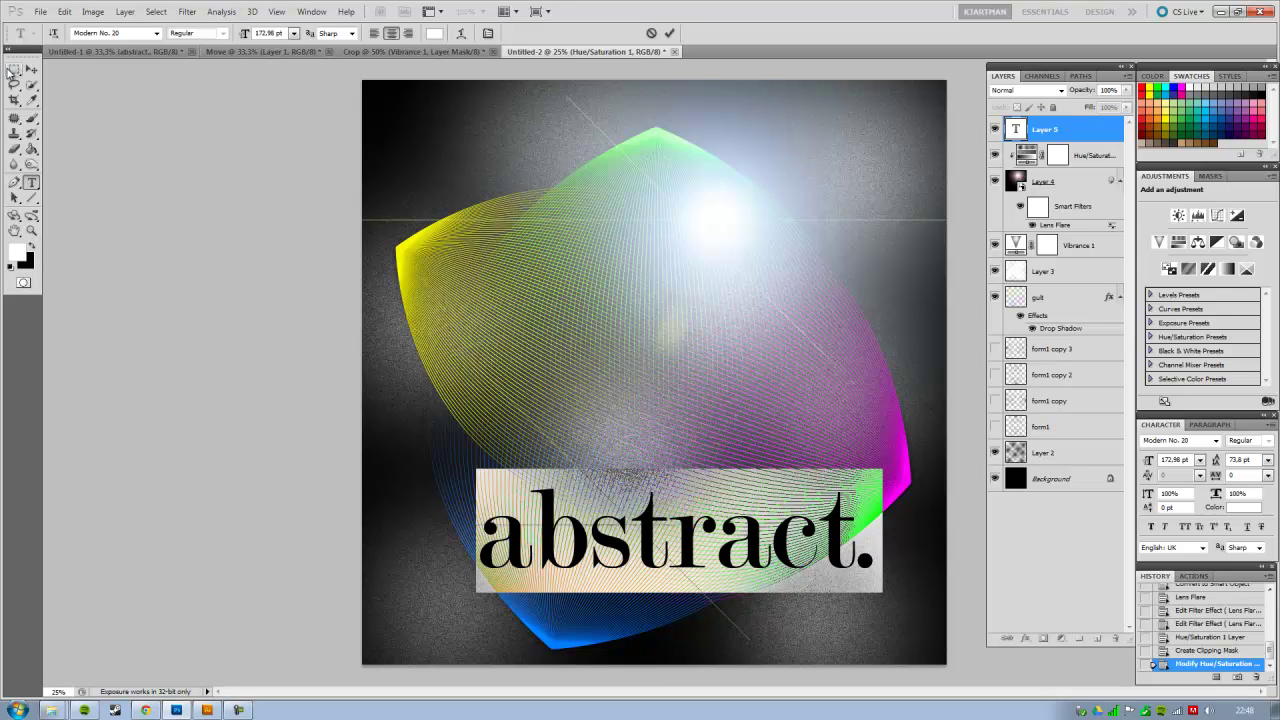
left_click(14, 69)
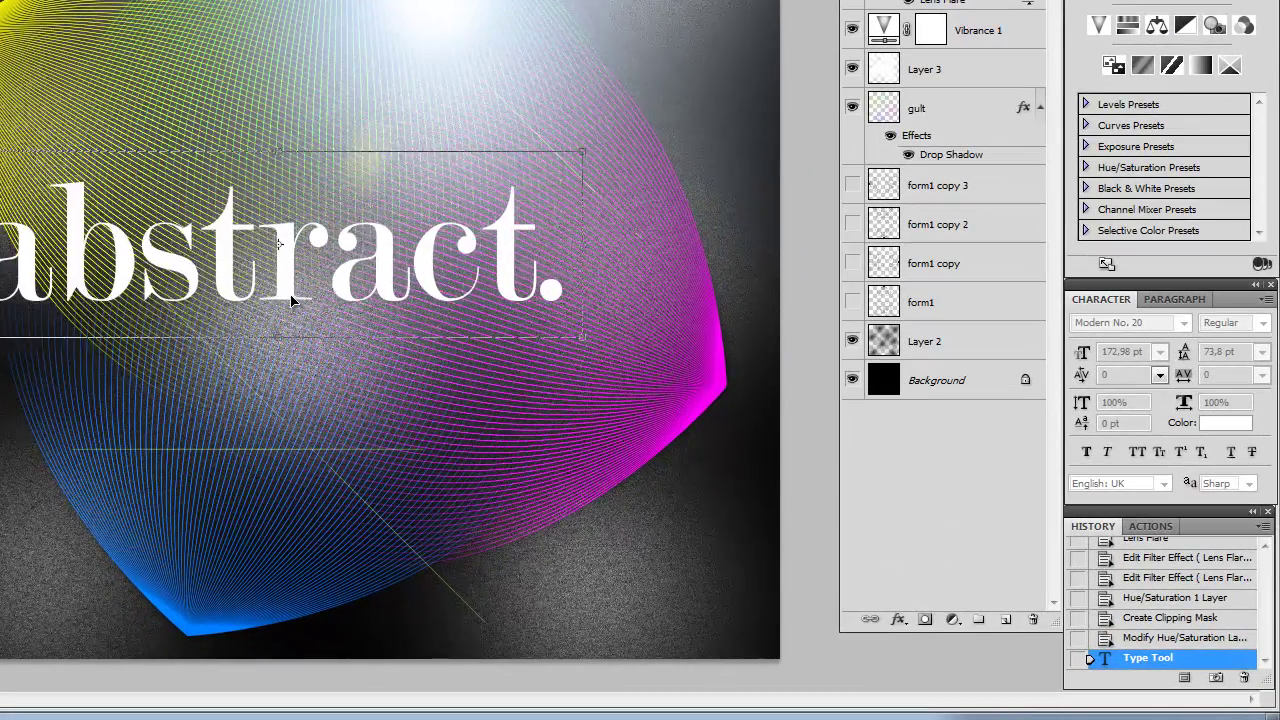
Shrink the 'abstract.' title with Free Transform.
left_click_drag(291, 300, 321, 360)
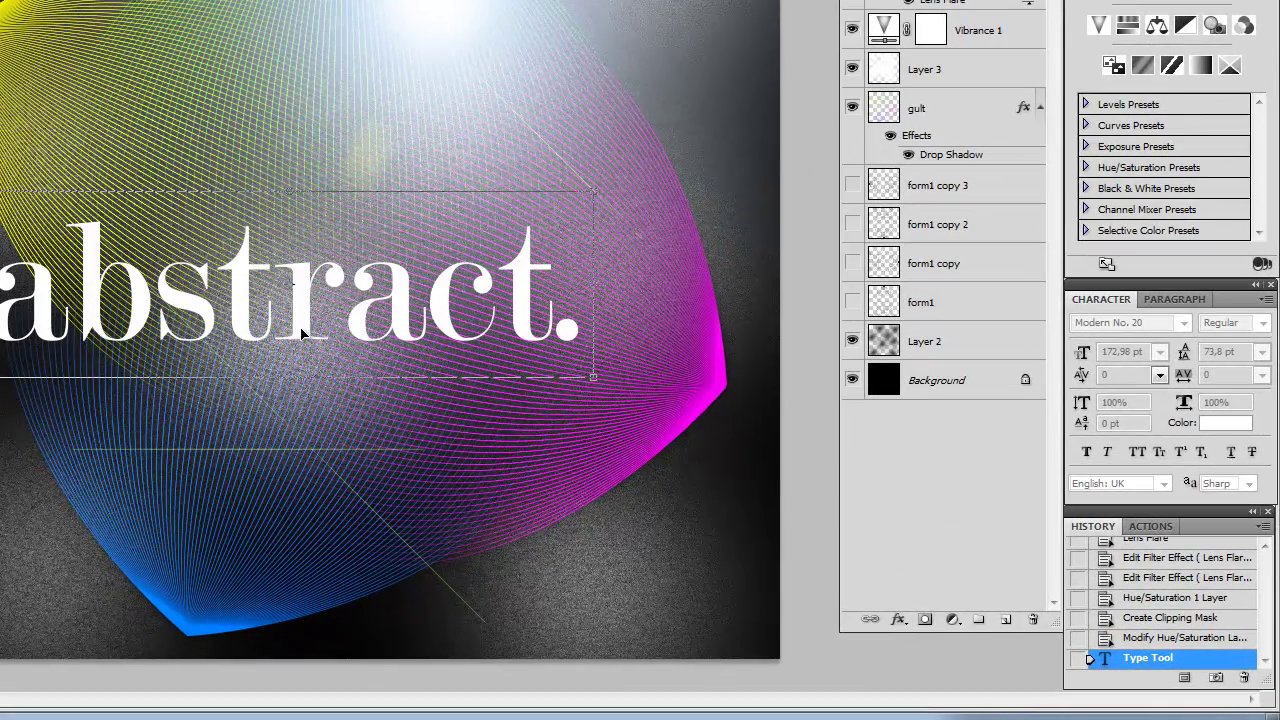
mouse_move(612, 213)
left_mouse_down()
mouse_move(267, 290)
mouse_move(302, 278)
left_mouse_up()
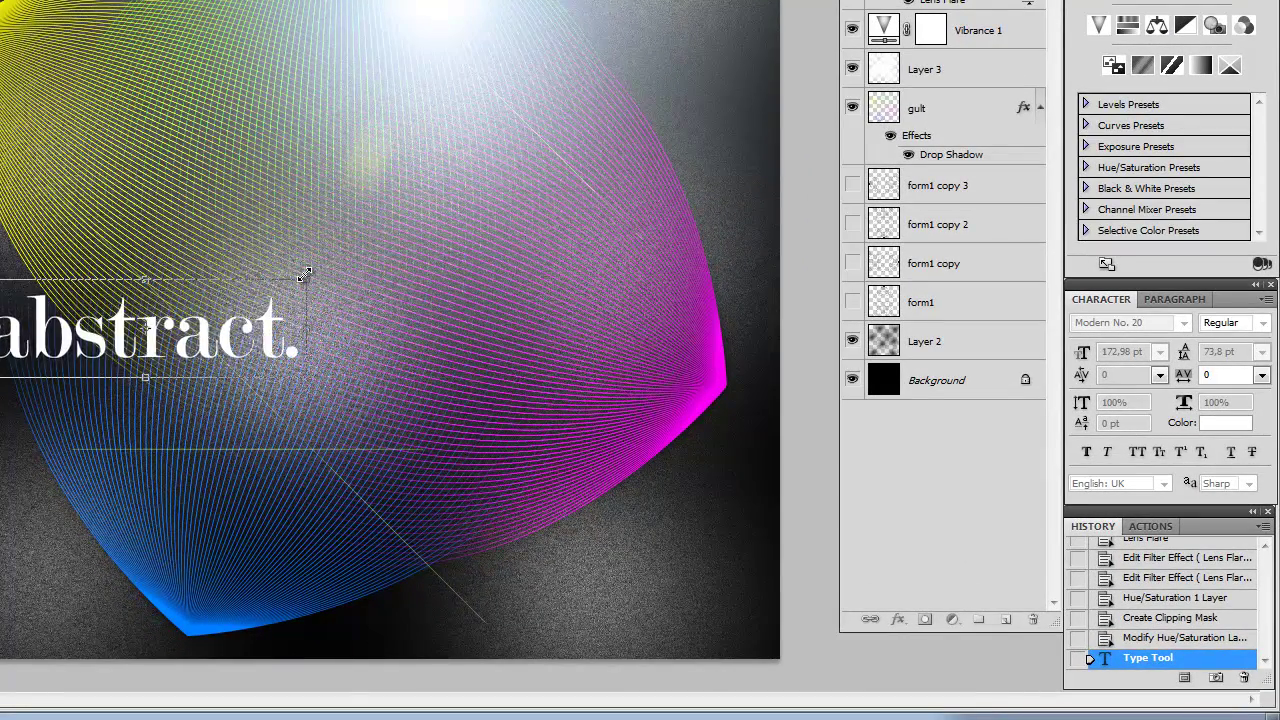
key("Return")
Move the title to the lower right by the magenta edge and set tracking to -120.
left_click_drag(191, 355, 483, 170)
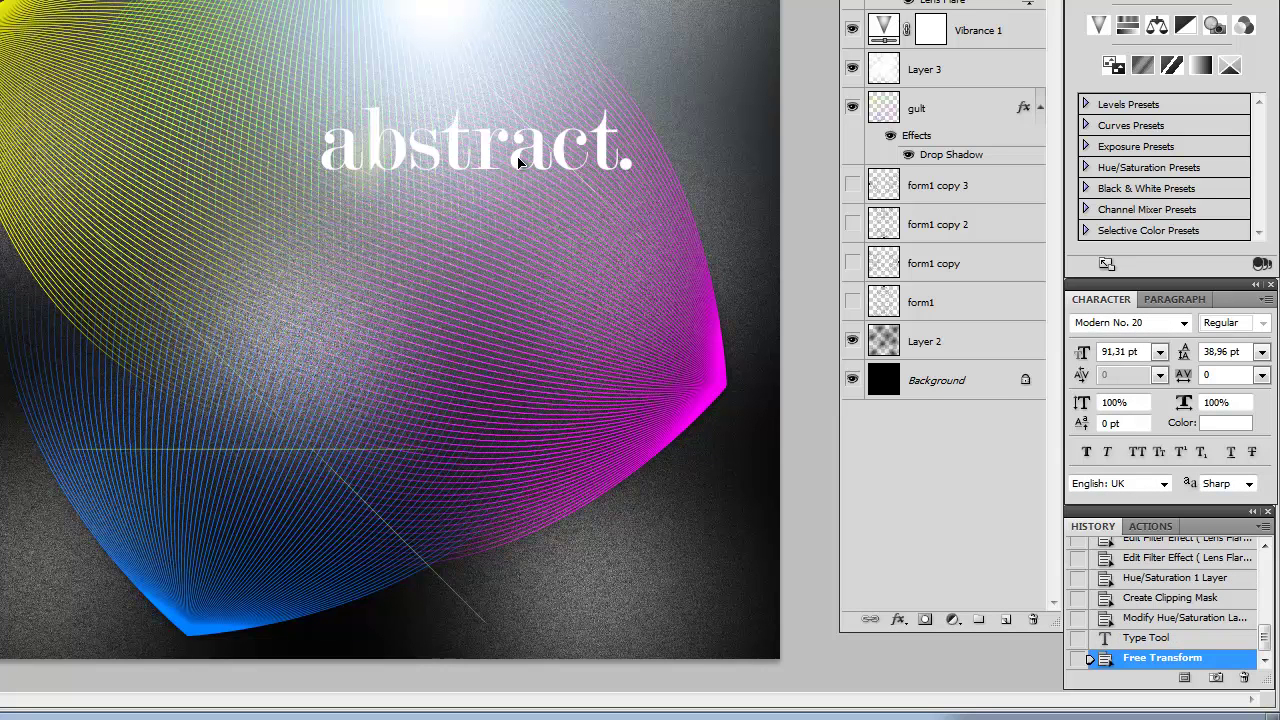
left_click_drag(483, 170, 563, 255)
left_click_drag(489, 311, 489, 381)
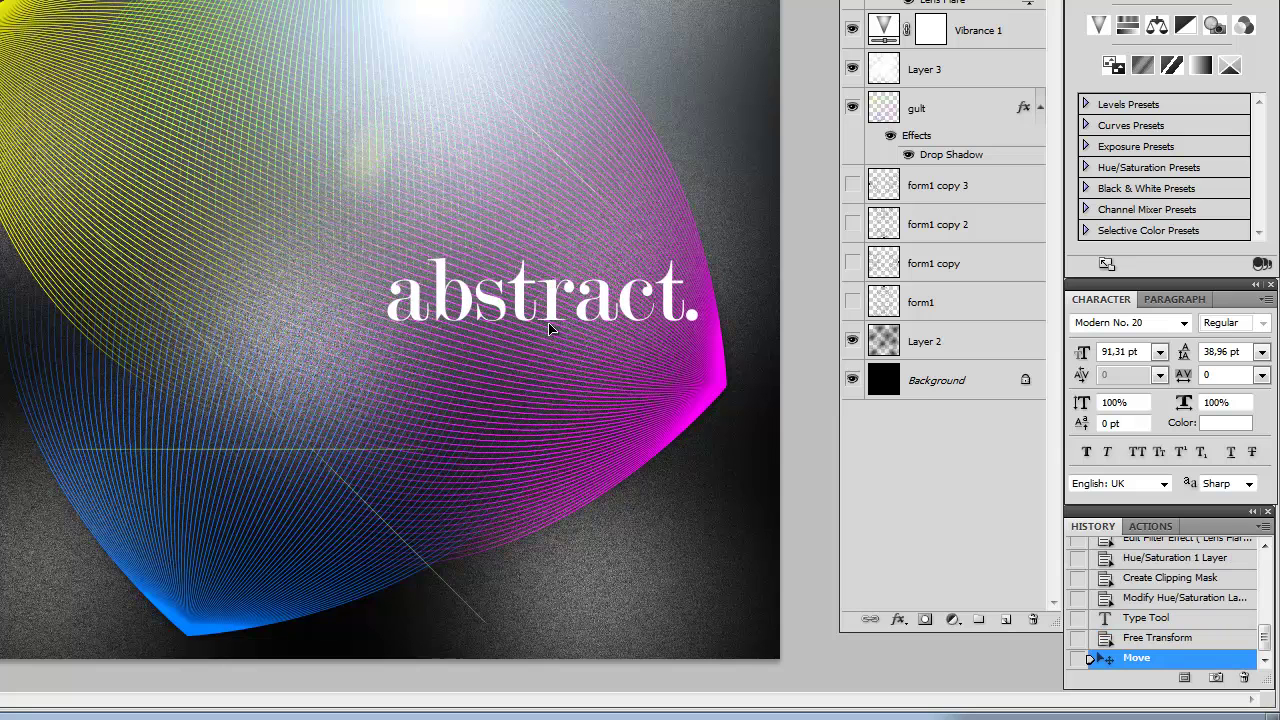
left_click_drag(547, 259, 544, 317)
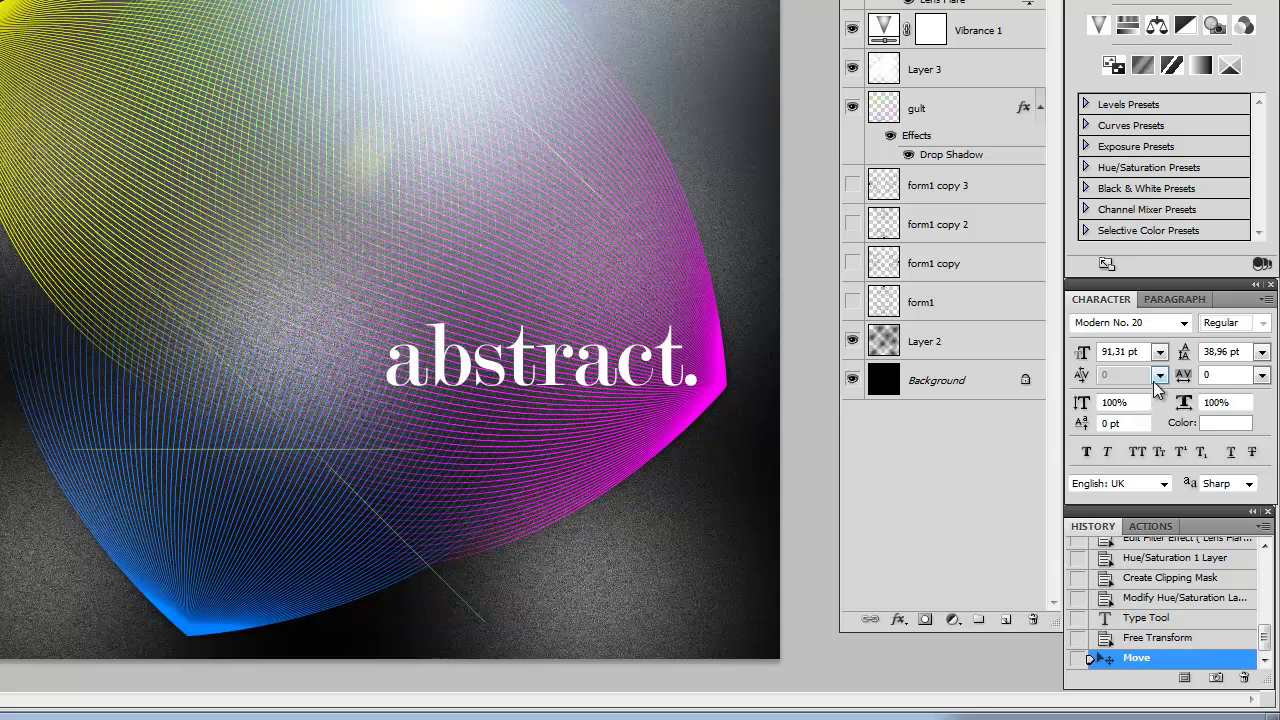
left_click_drag(1186, 378, 1150, 378)
left_click_drag(1197, 424, 1192, 423)
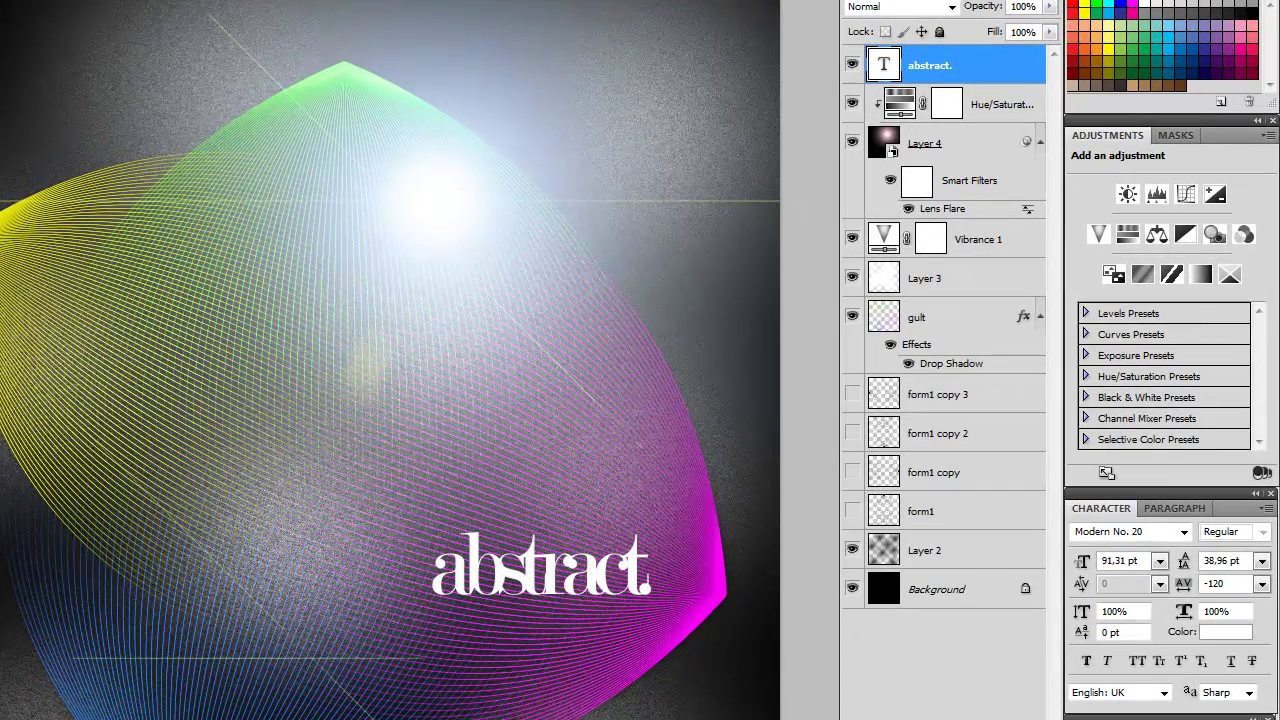
Give the 'abstract.' text layer a Drop Shadow style, setting its angle and distance on the canvas.
double_click(996, 68)
left_click(775, 63)
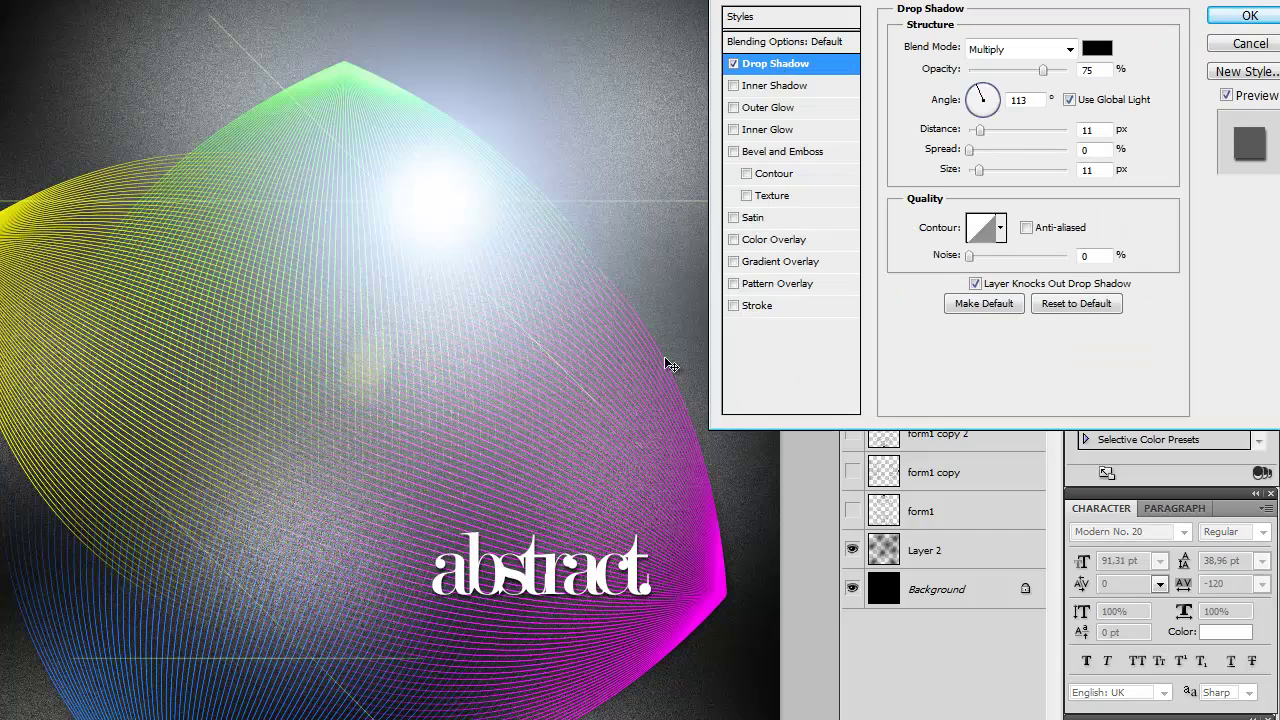
left_click_drag(588, 581, 590, 576)
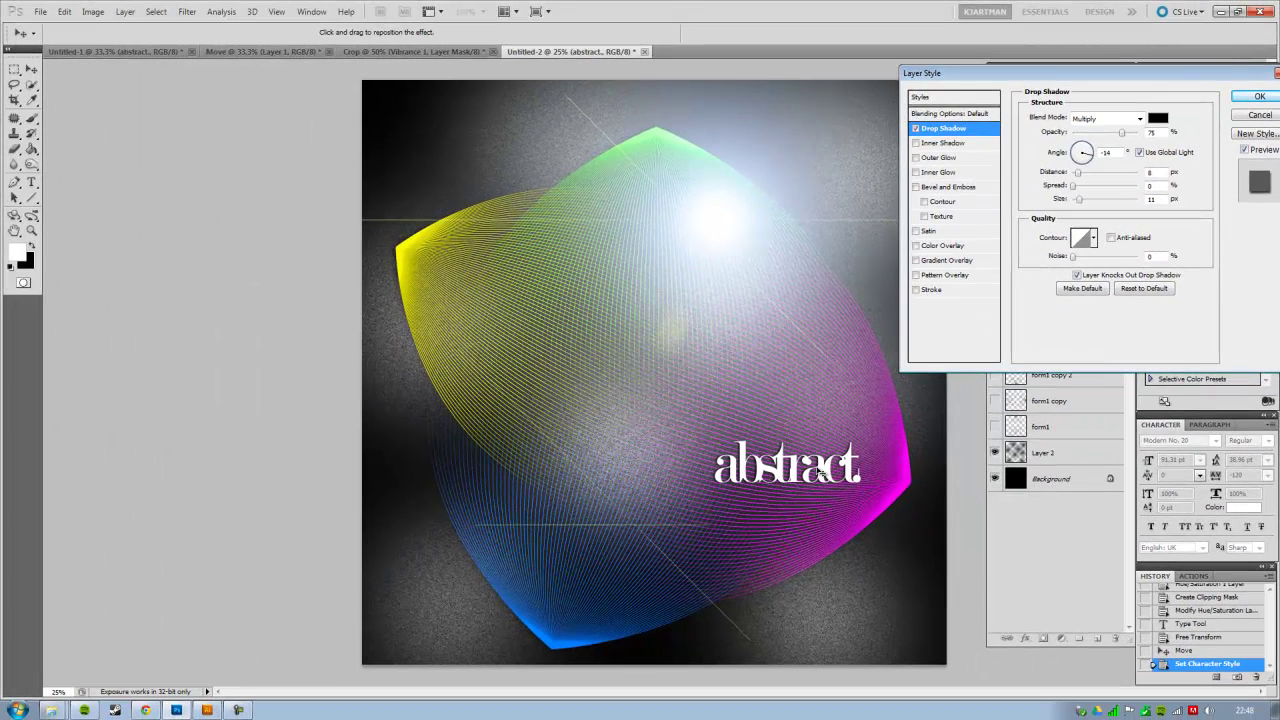
left_click_drag(820, 472, 821, 473)
left_click(1256, 97)
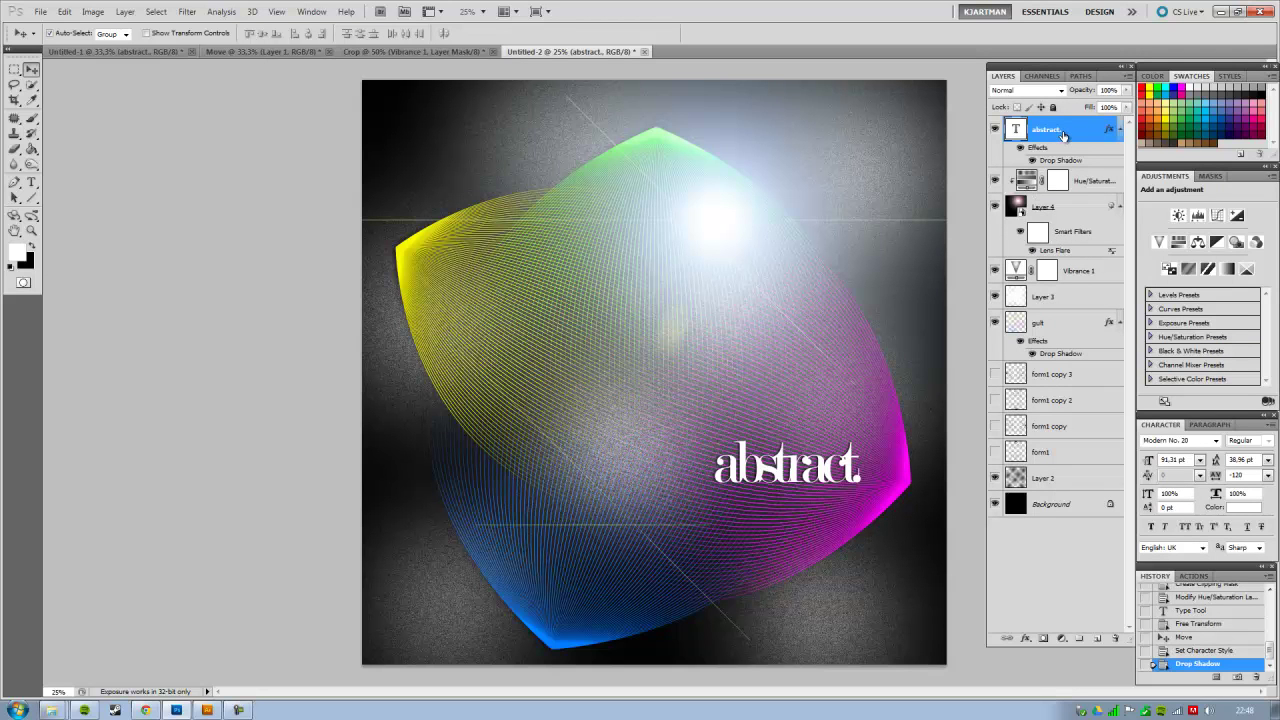
Add a layer mask to the title and set up a soft black brush of about 133 px.
left_click(1043, 639)
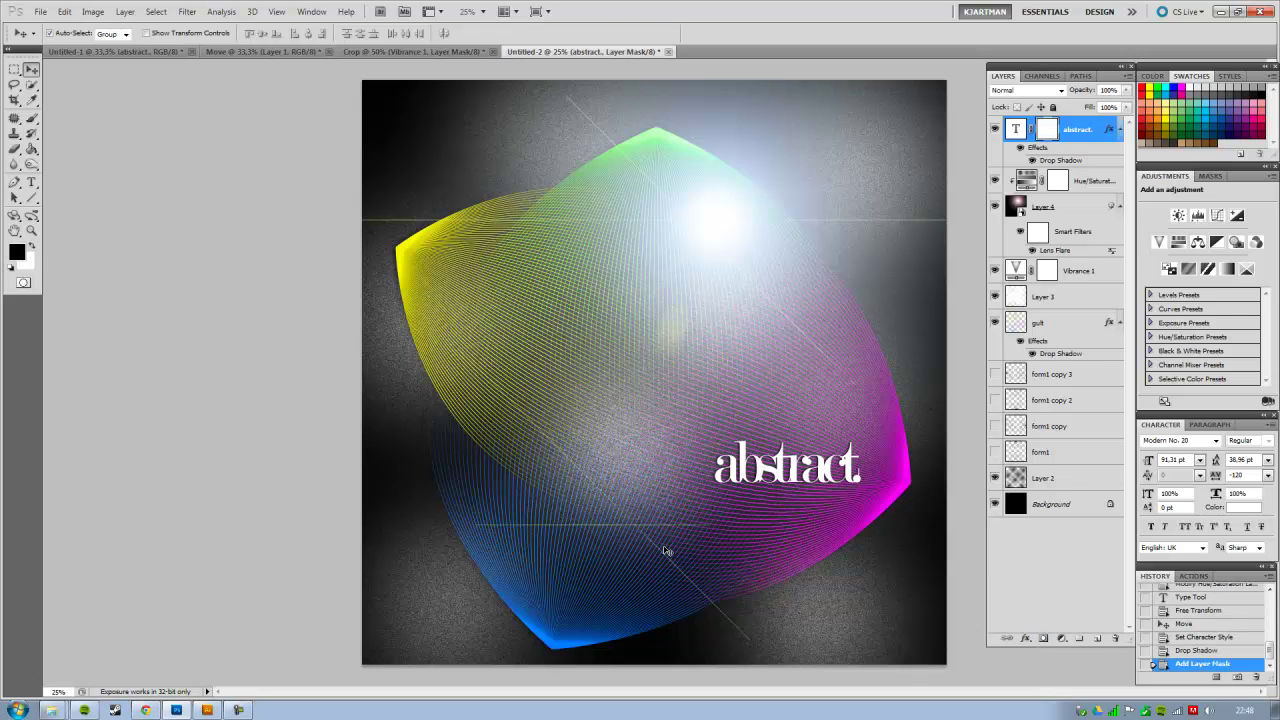
key("b")
right_click(752, 534)
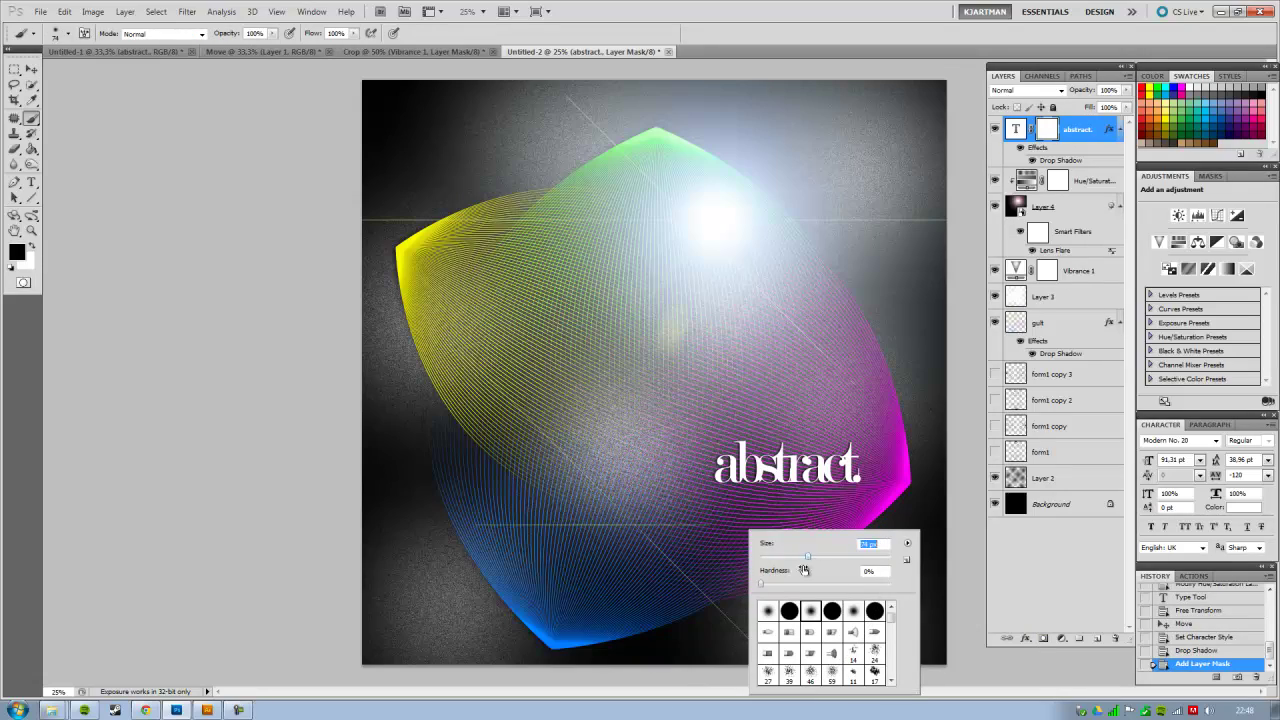
left_click_drag(781, 543, 838, 560)
key("Return")
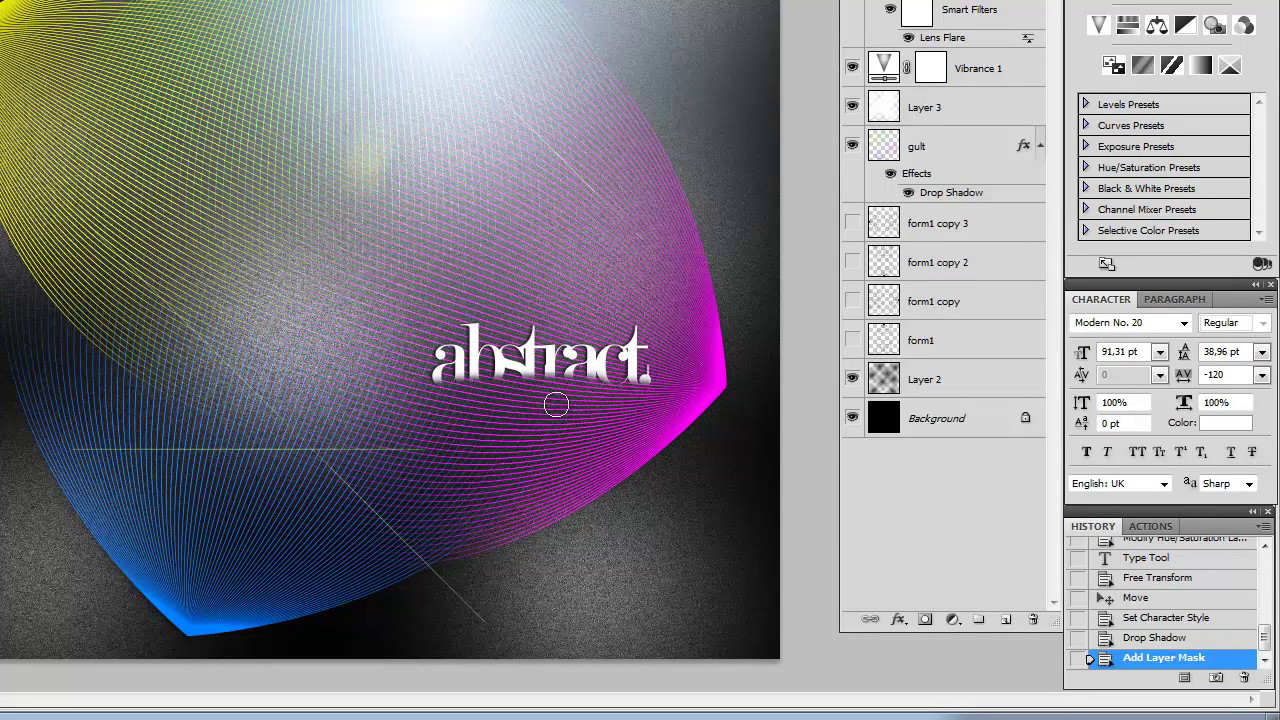
Paint over the bottom edge of the letters on the mask to fade them out.
left_click_drag(604, 396, 589, 419)
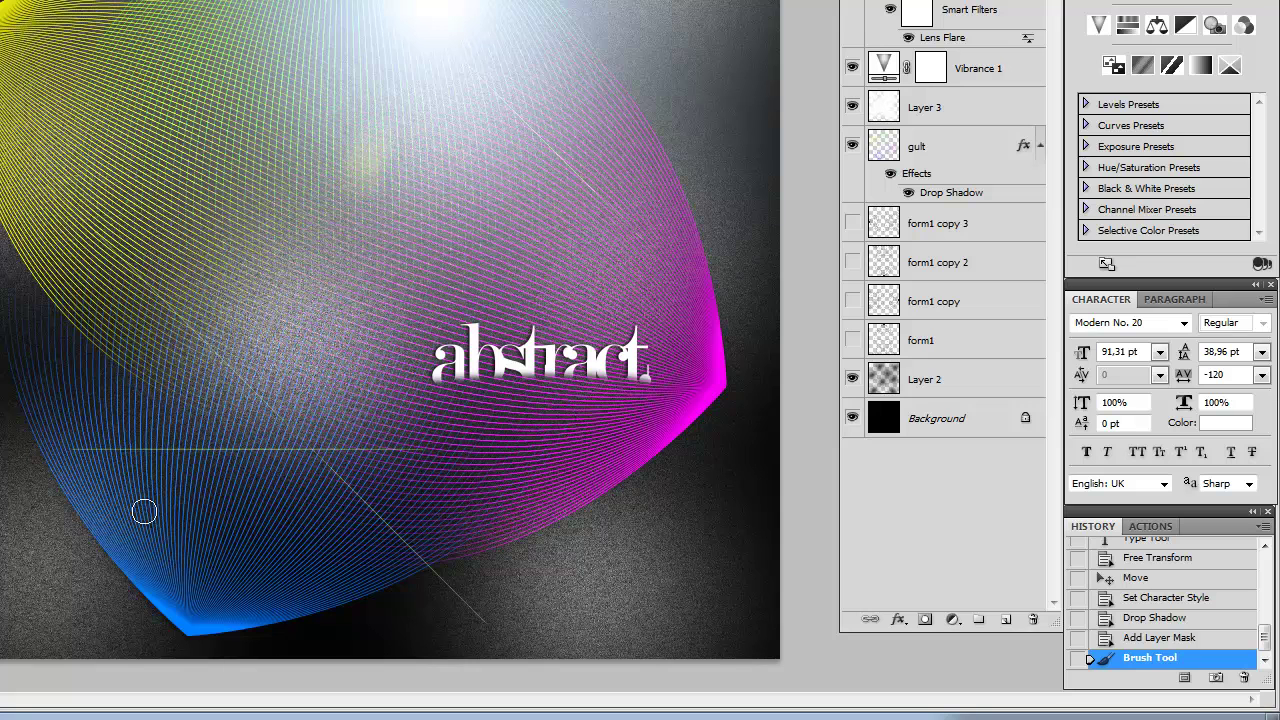
left_click_drag(391, 374, 423, 400)
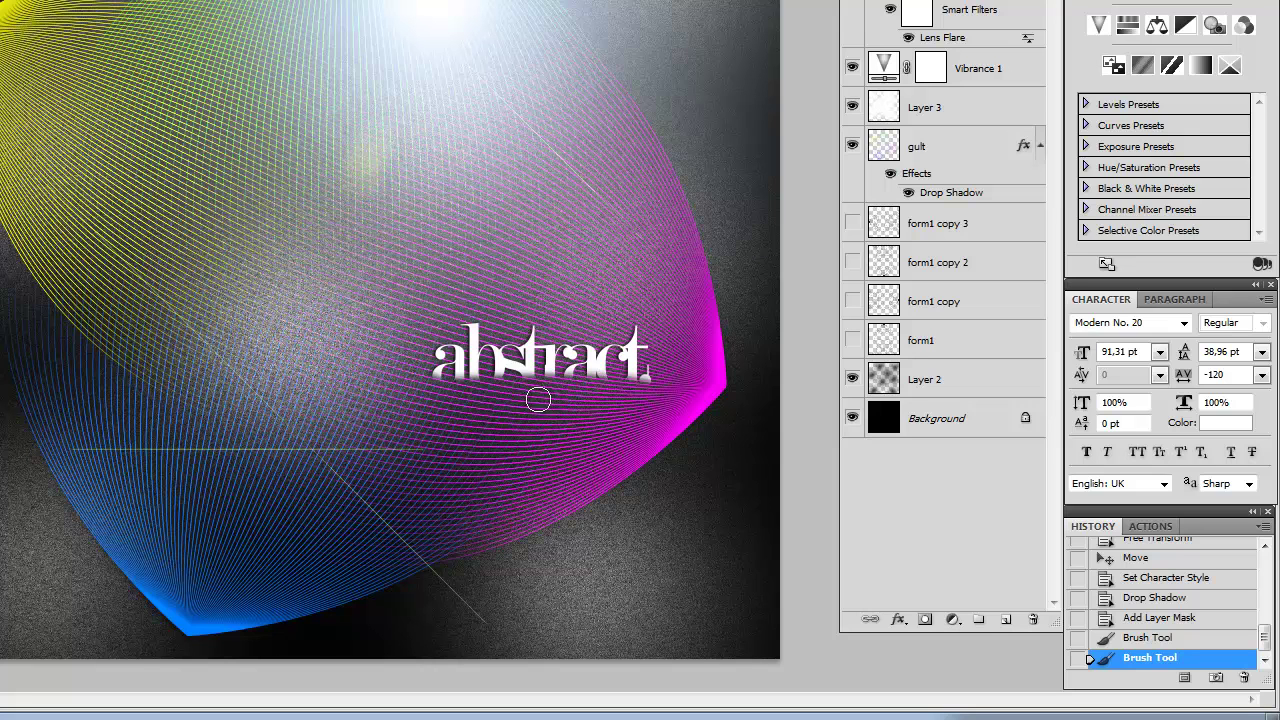
left_click_drag(533, 395, 486, 437)
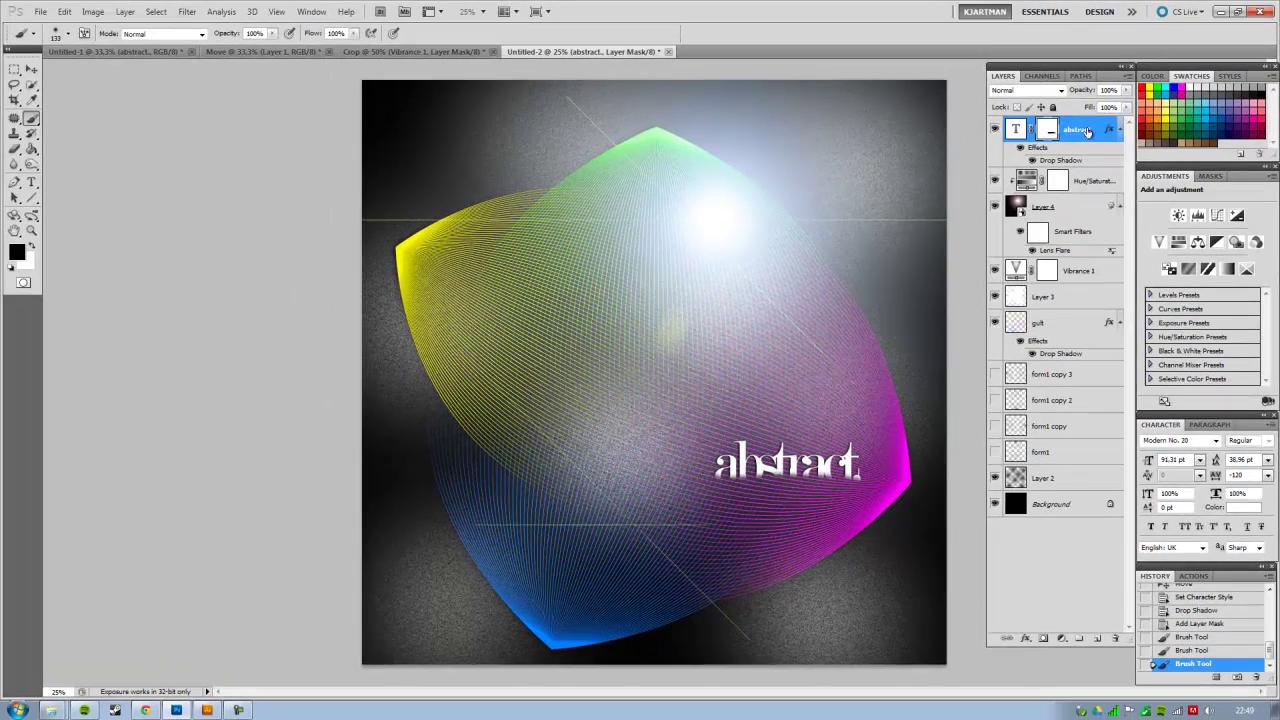
left_click(1093, 130)
Fill a new top layer with the 'Subtle texture' pattern and cycle its blend mode.
key("x")
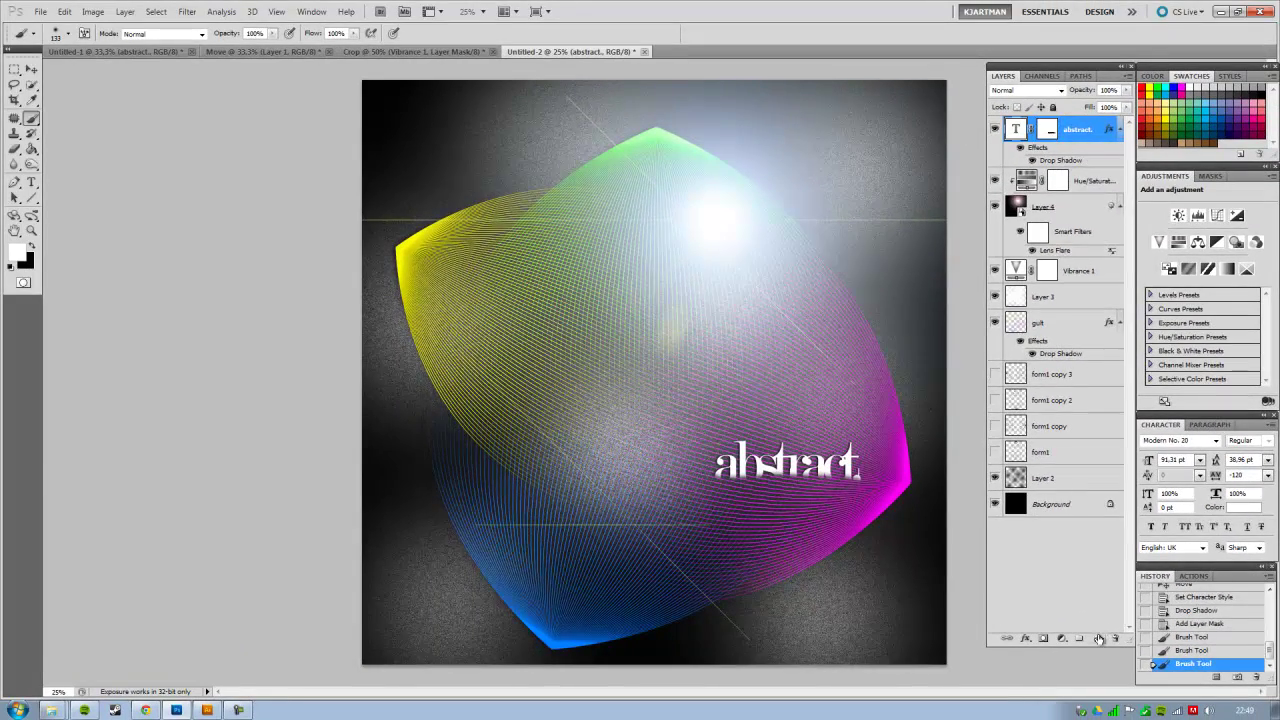
left_click(1097, 638)
left_click(64, 12)
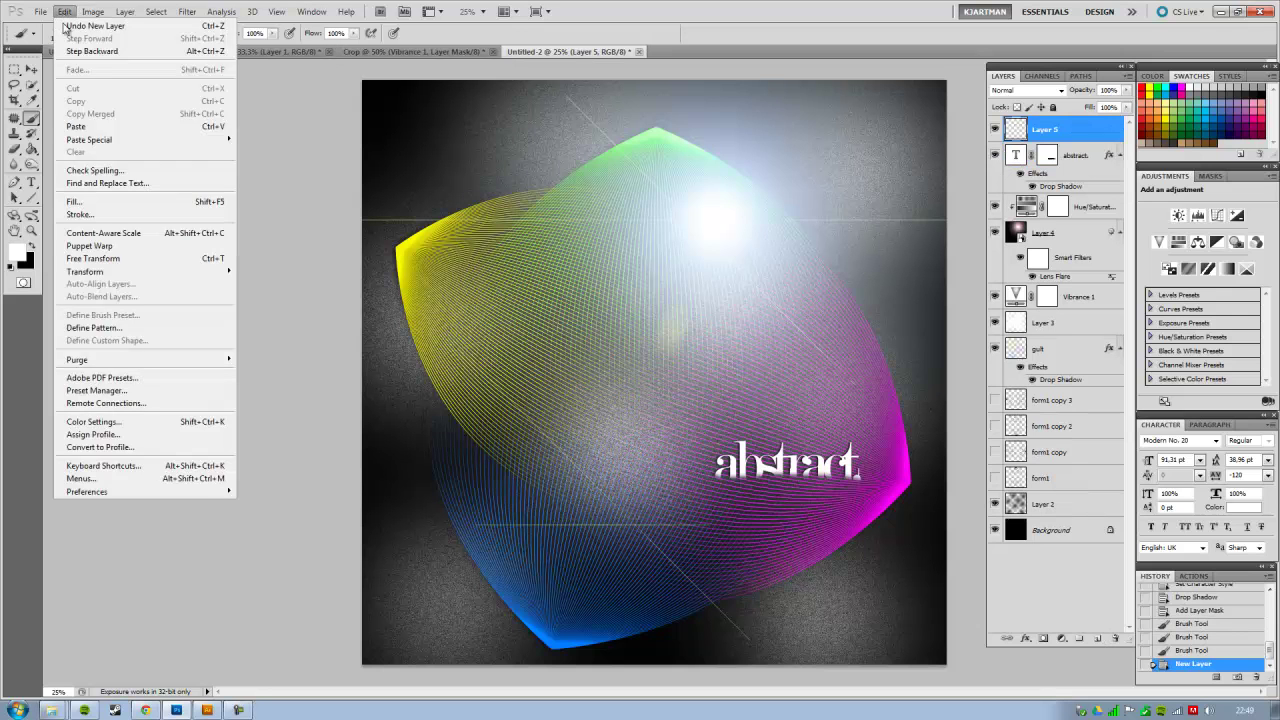
left_click(74, 201)
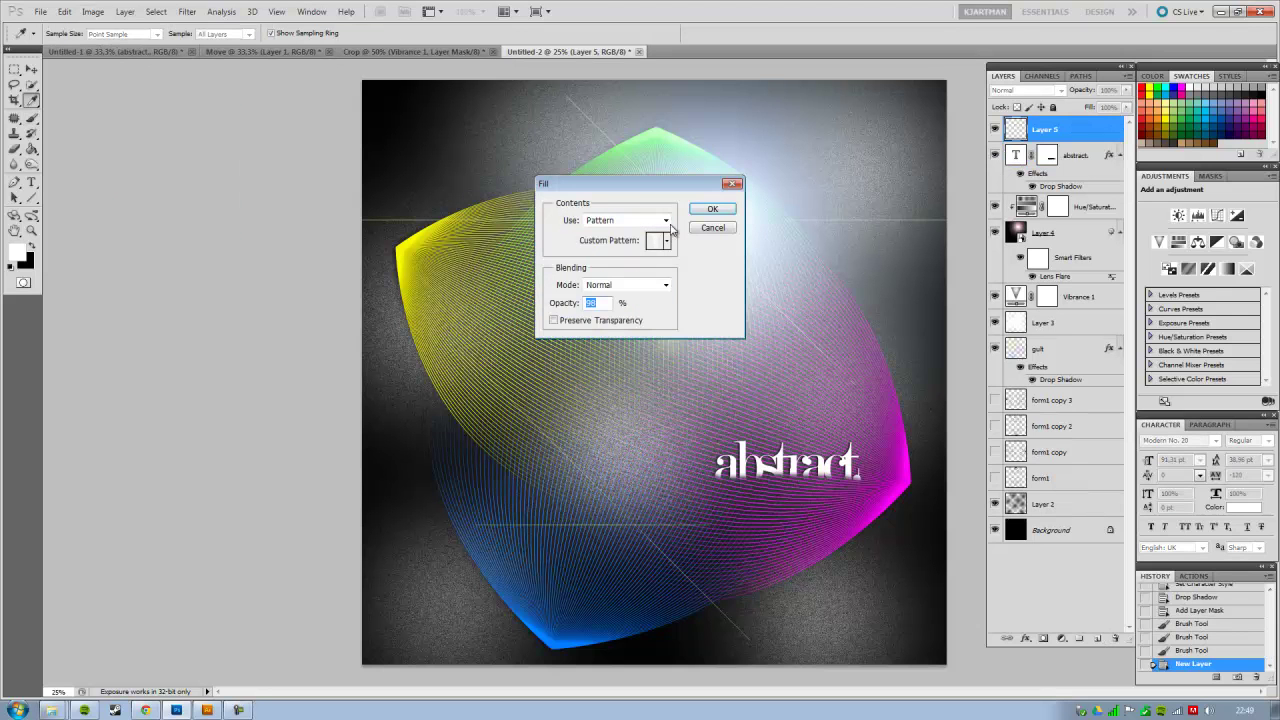
left_click(667, 244)
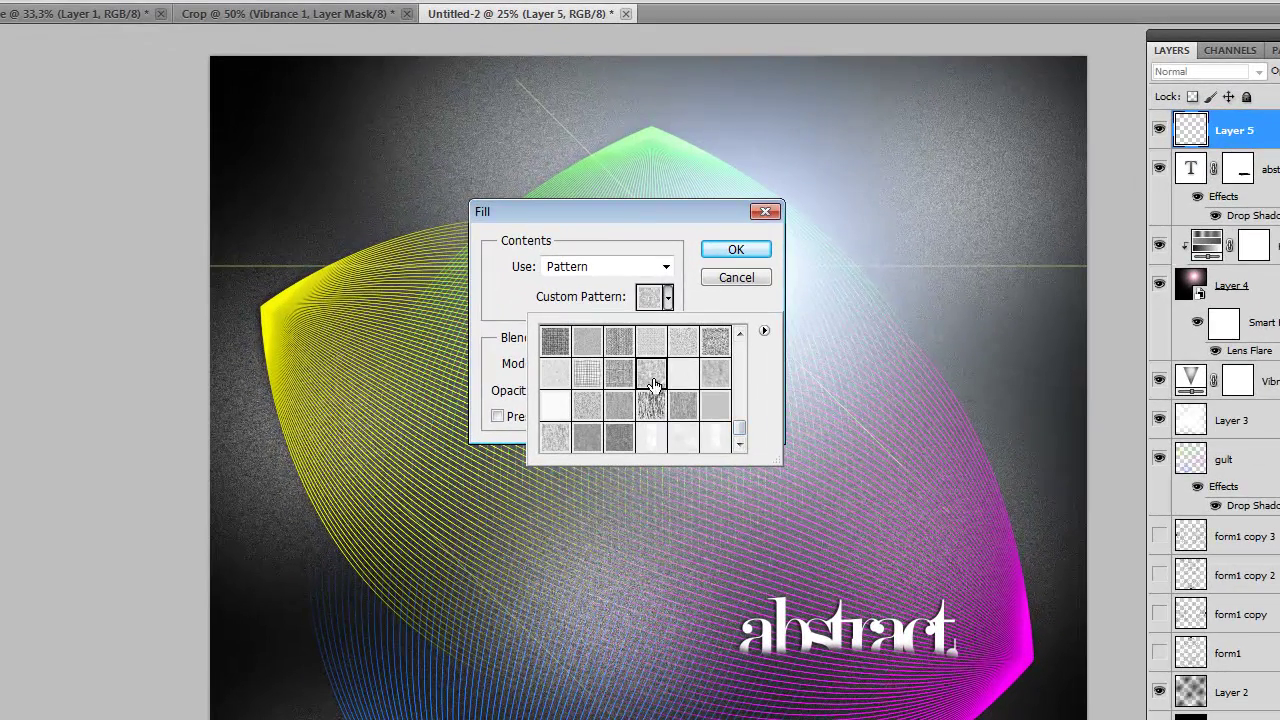
left_click(589, 377)
left_click(555, 405)
left_click(651, 437)
left_click(718, 444)
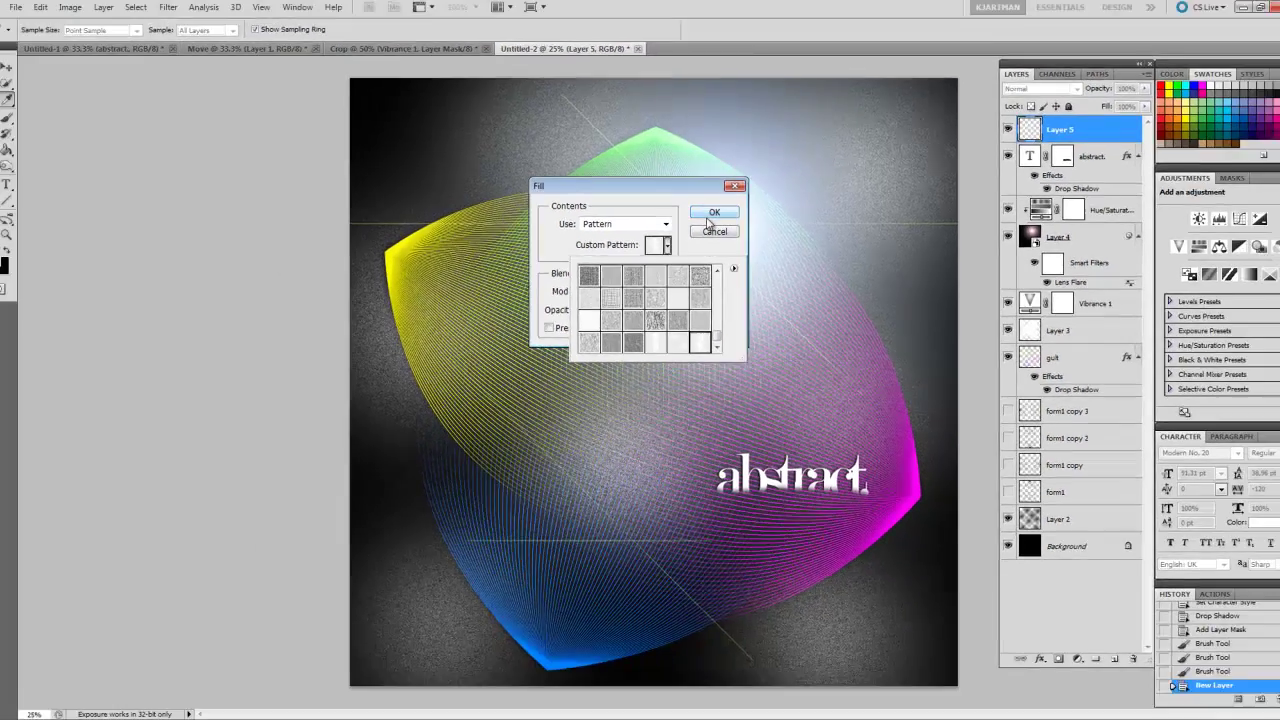
left_click(711, 207)
left_click(1018, 92)
key("Down")
key("Down")
key("Down")
key("Down")
key("Down")
key("Down")
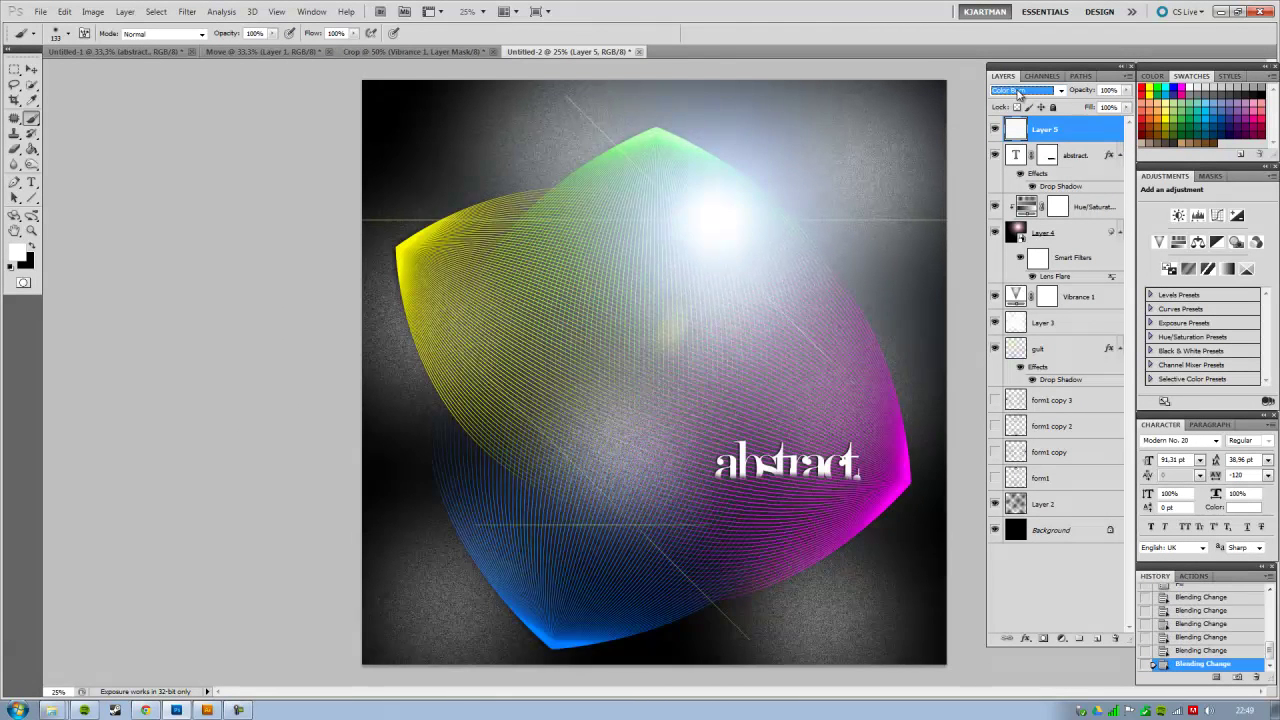
Zoom in to inspect the texture, then delete the pattern-filled Layer 5.
key("ctrl+plus")
key("ctrl+plus")
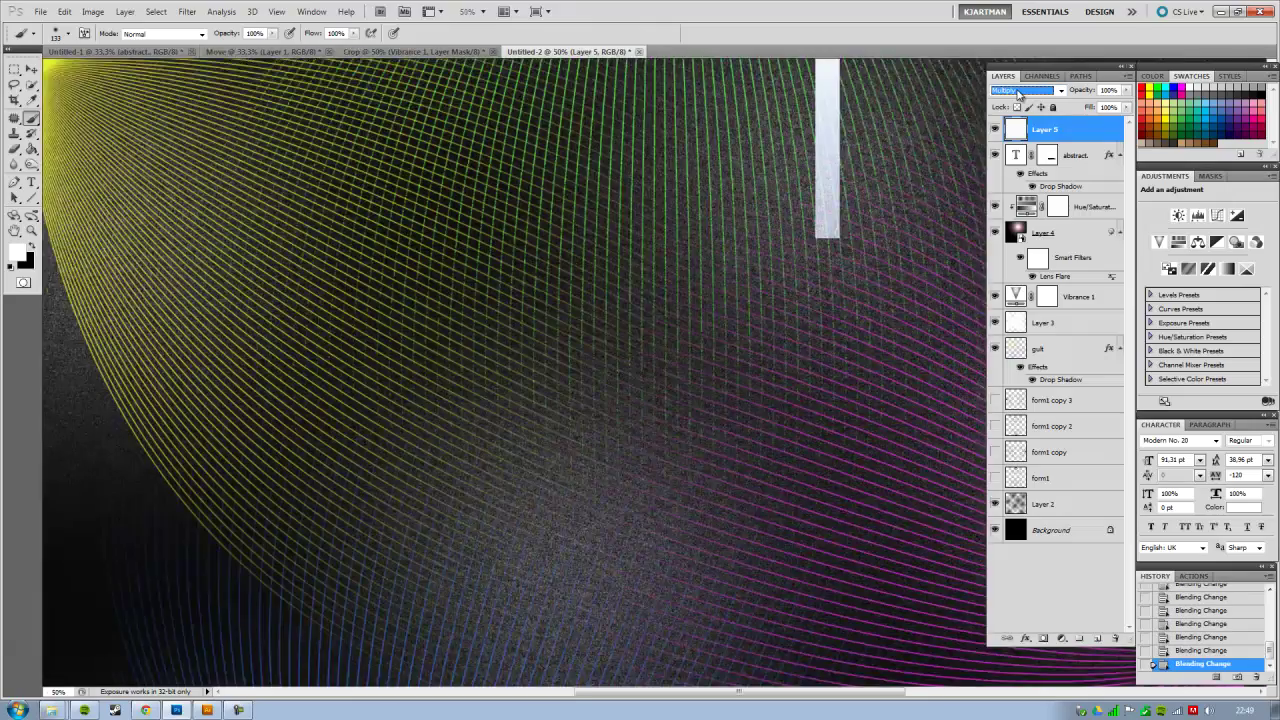
key("ctrl+plus")
key("ctrl+plus")
mouse_move(390, 210)
left_mouse_down()
mouse_move(466, 391)
mouse_move(508, 354)
left_mouse_up()
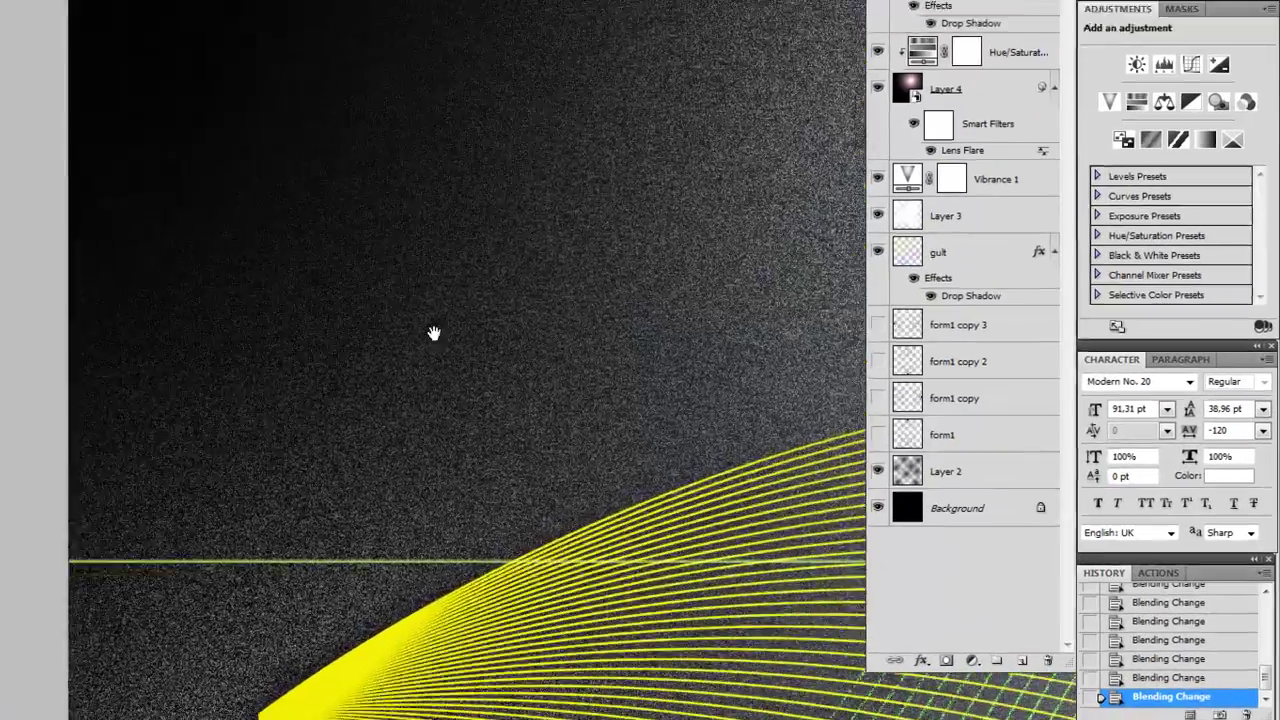
left_click_drag(433, 333, 300, 100)
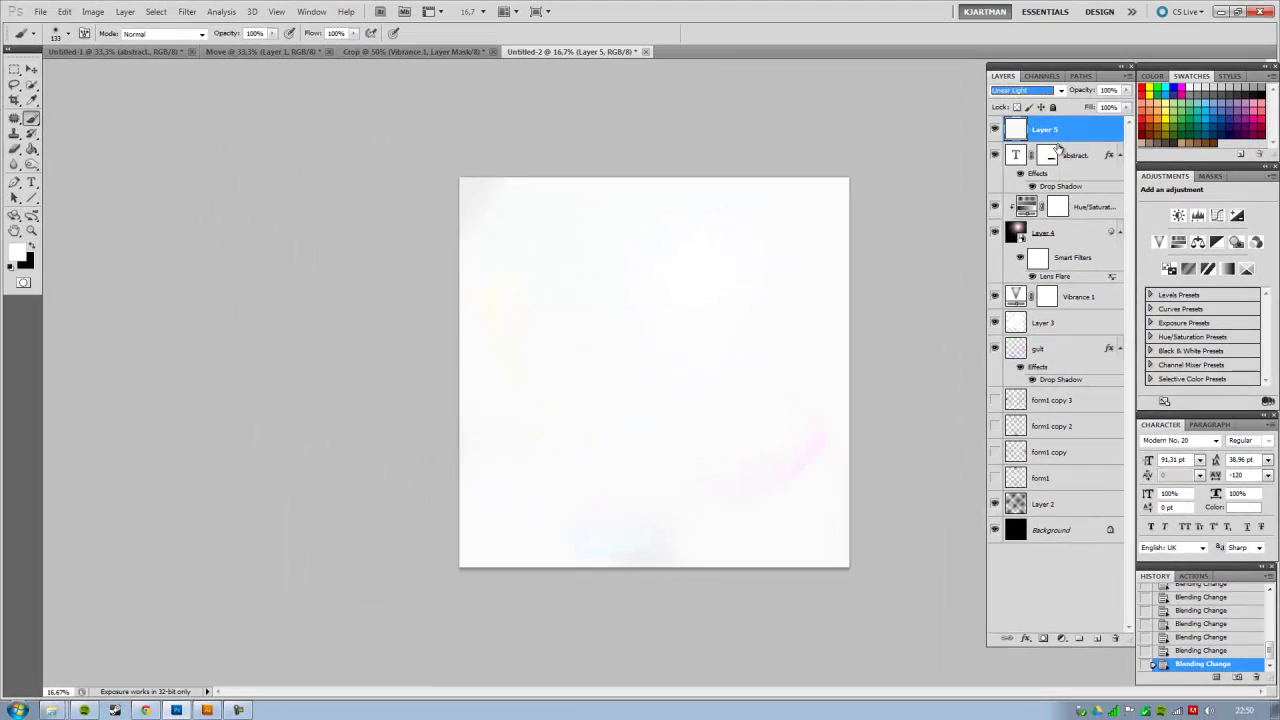
left_click(1116, 637)
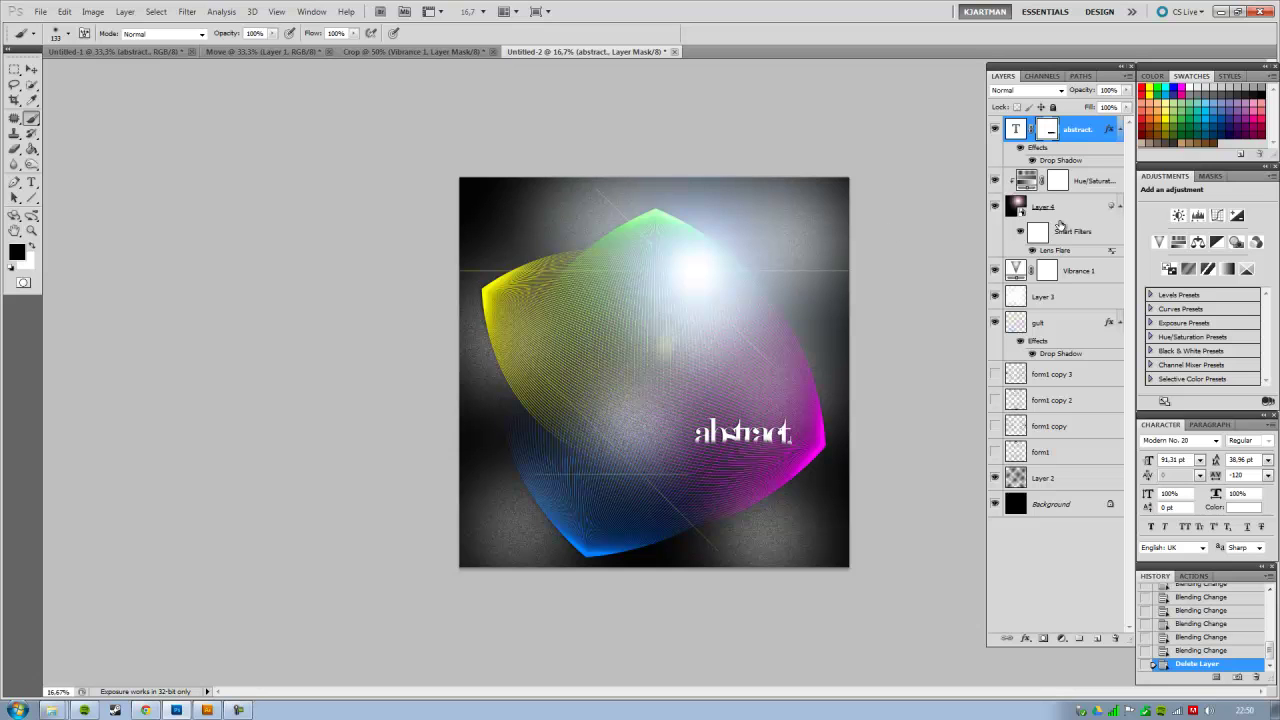
Create a new document from the current history state.
left_click(1213, 679)
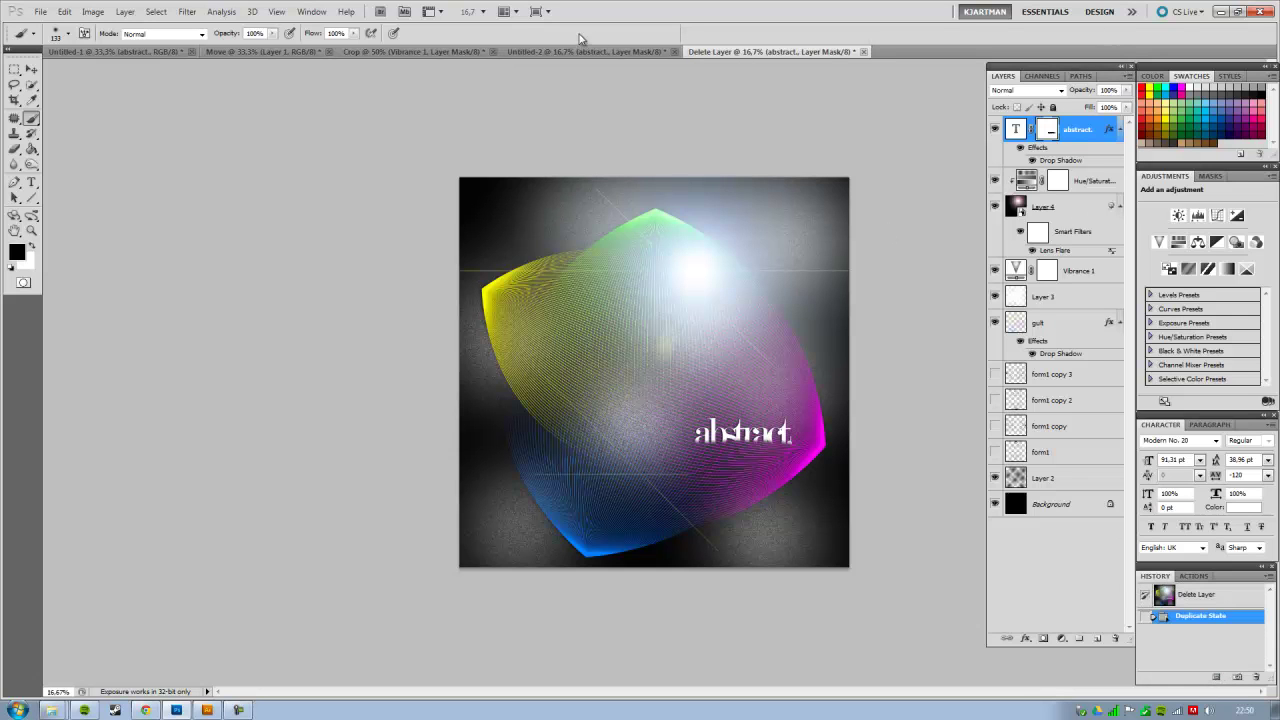
left_click(656, 52)
left_click(740, 55)
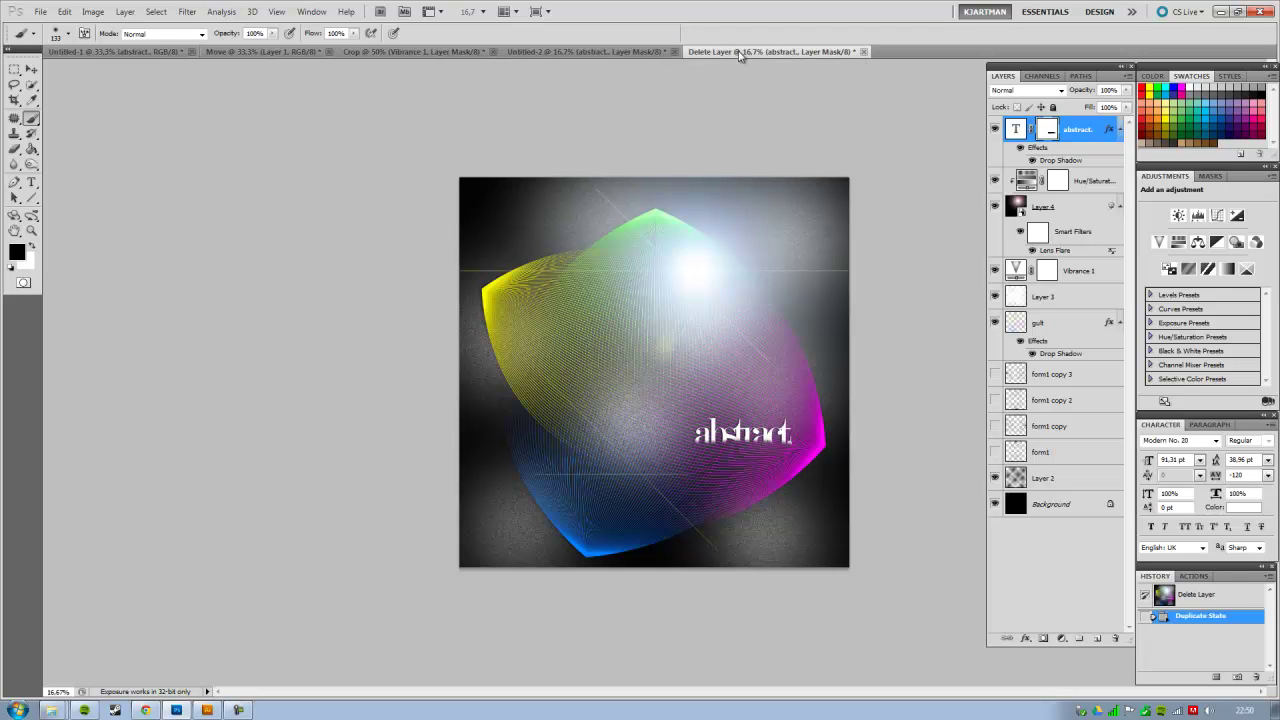
Flatten the image, discarding hidden layers, and duplicate the Background as Layer 1.
left_click(1128, 77)
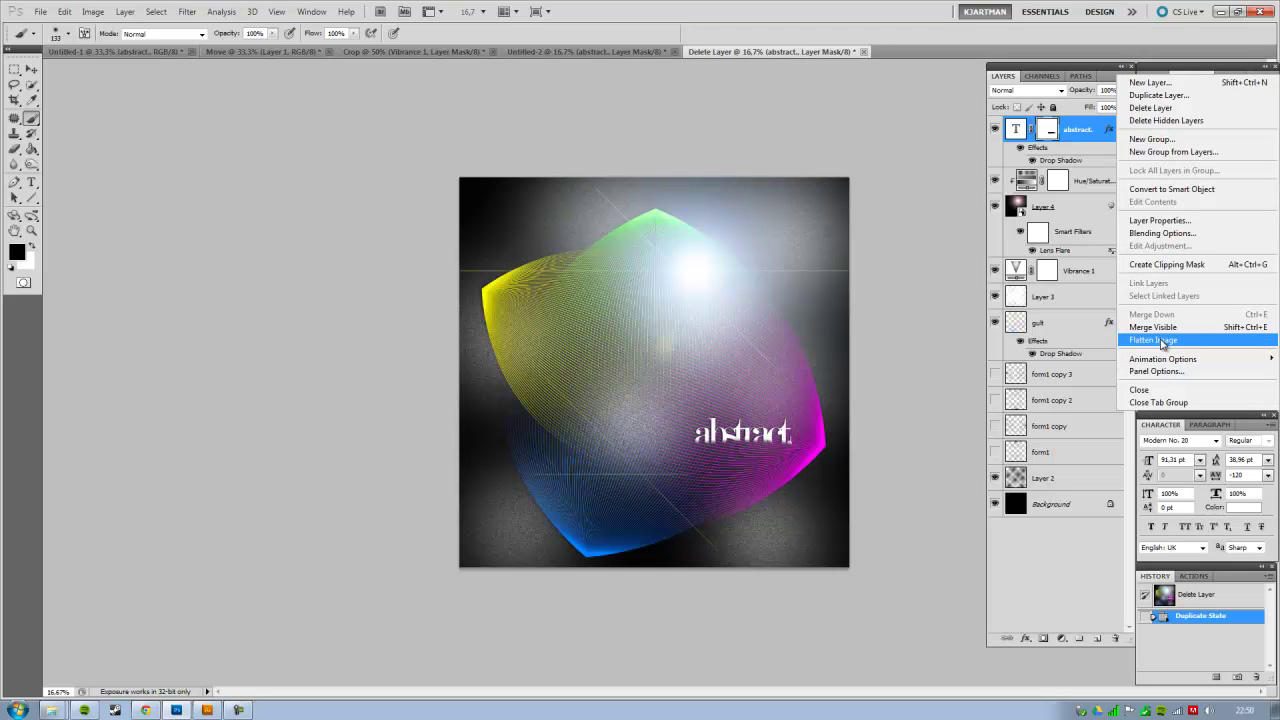
left_click(1162, 341)
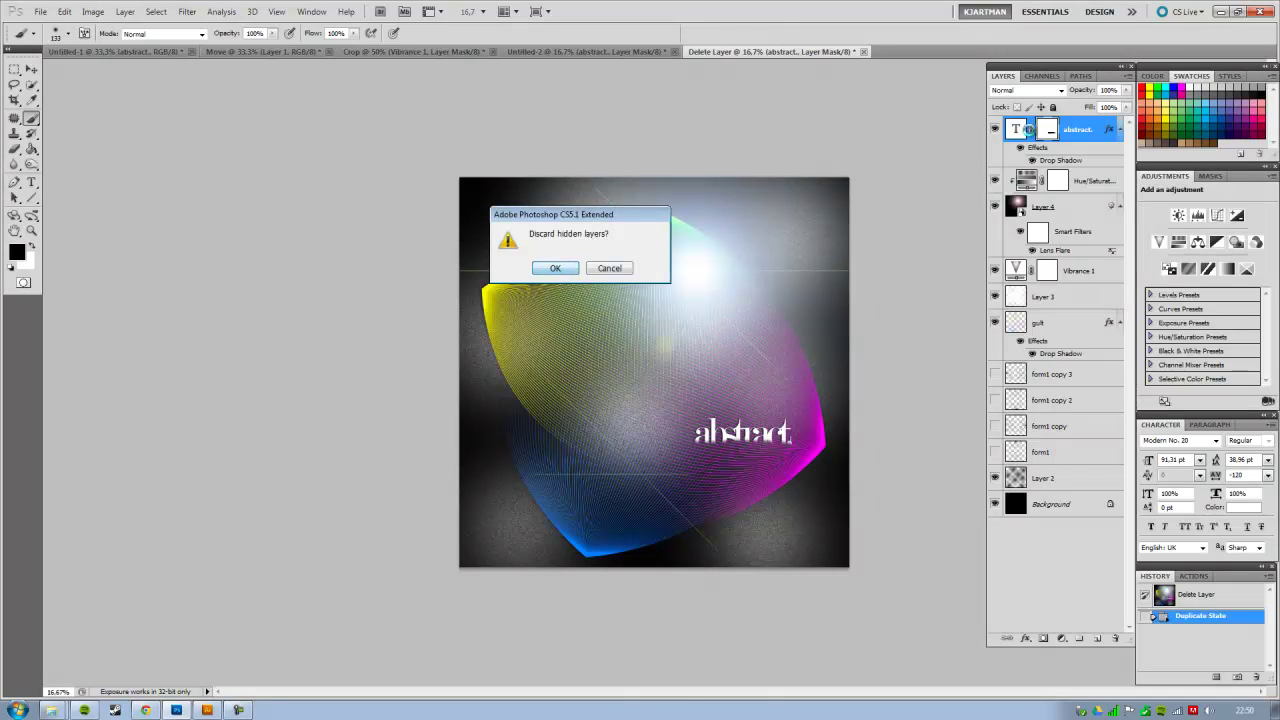
key("Return")
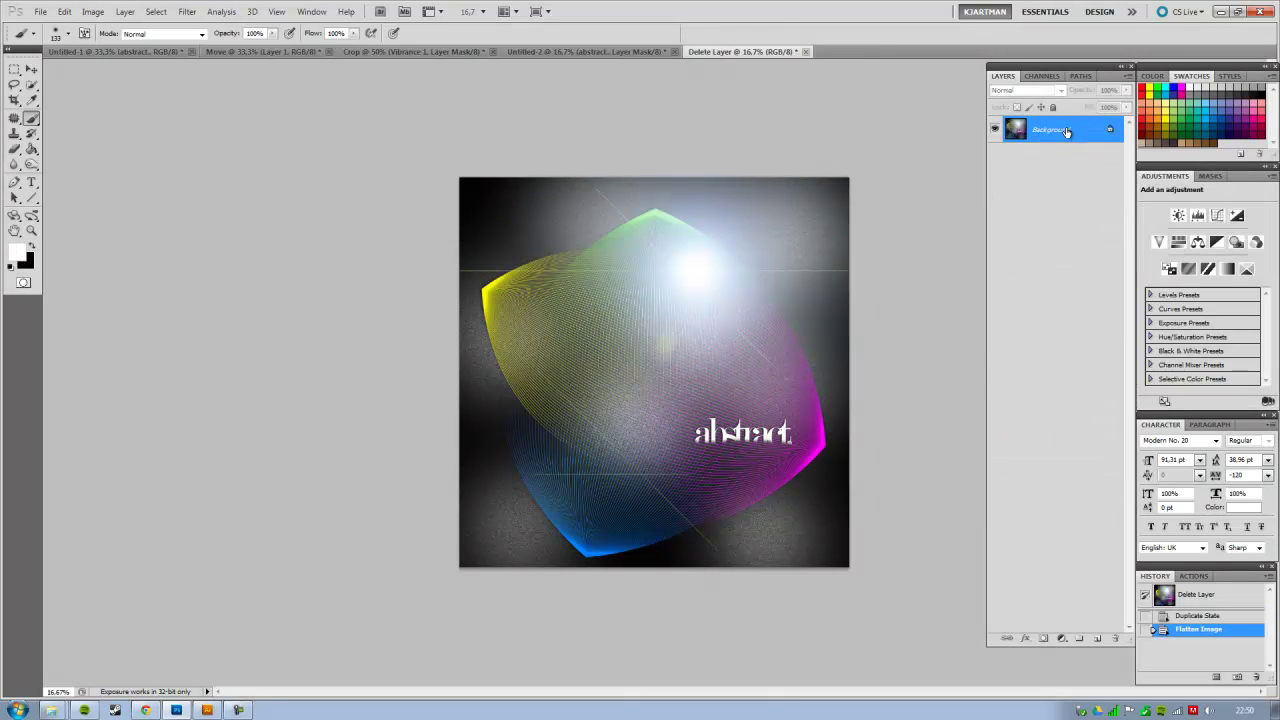
key("ctrl+j")
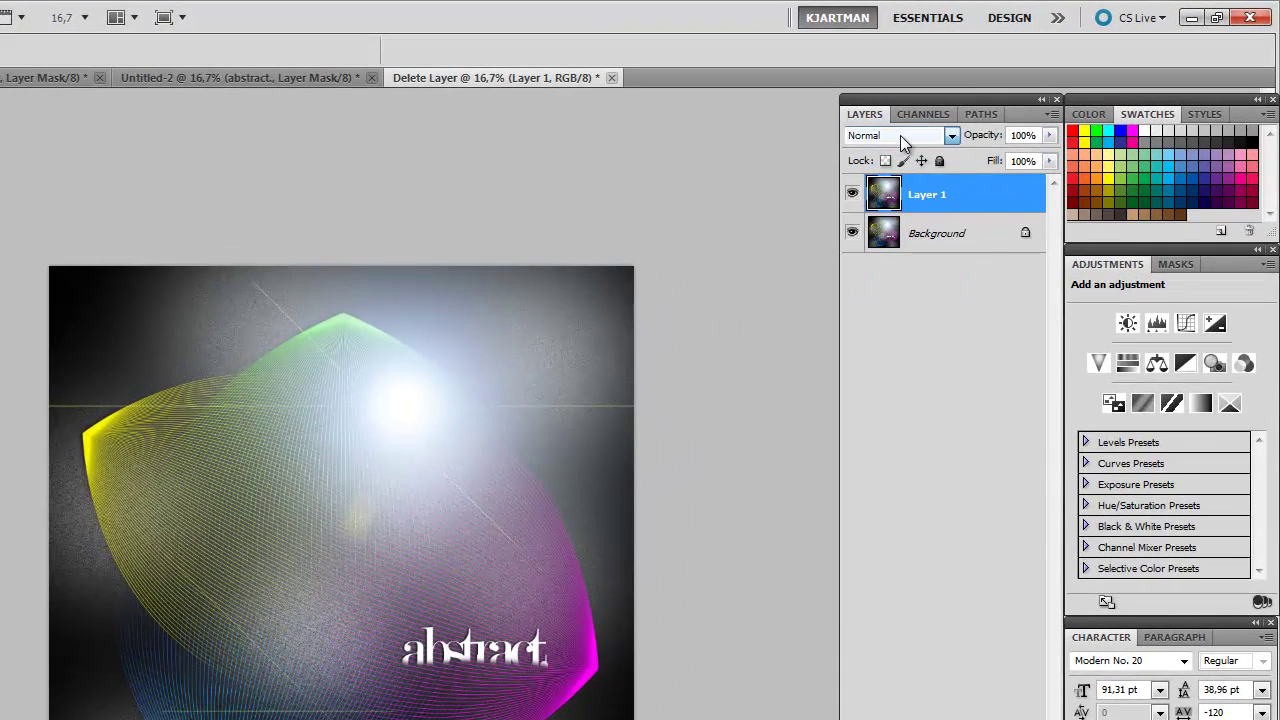
Preview Layer 1 in several blend modes, including Hard Light, Overlay and Soft Light.
left_click(901, 138)
key("Down")
key("Down")
key("Down")
key("Down")
key("Down")
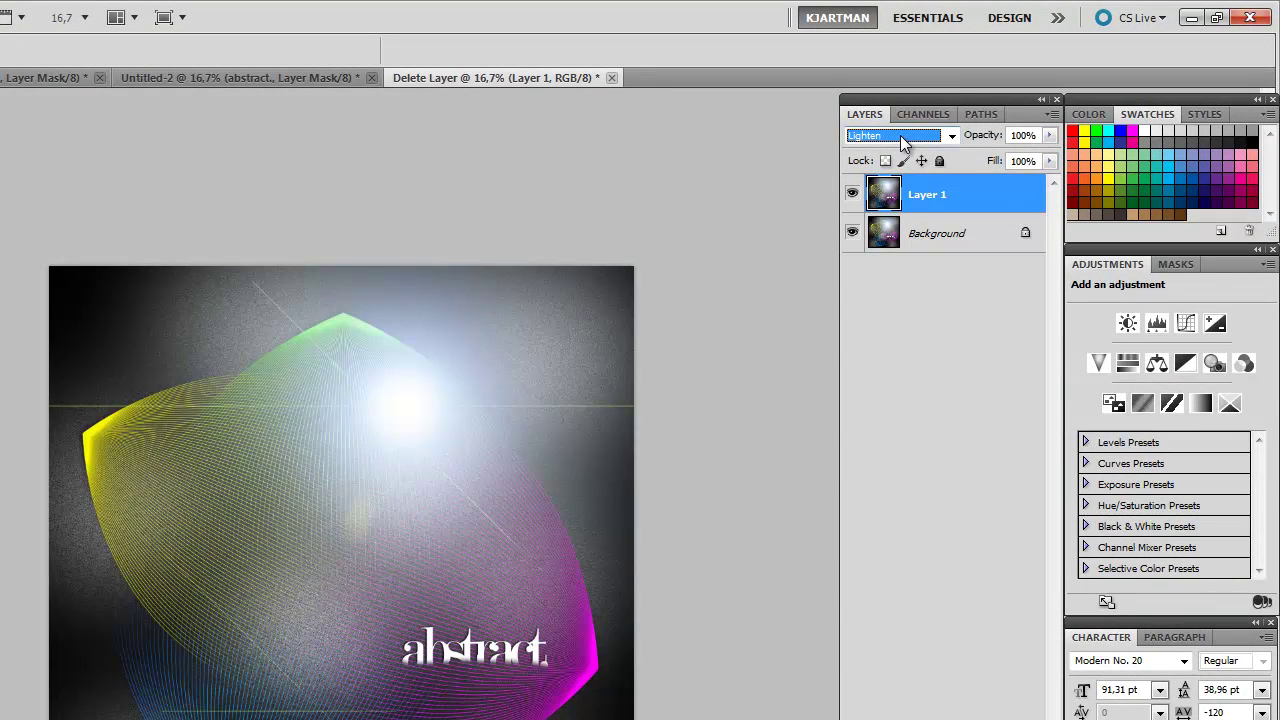
key("Down")
key("Down")
key("Down")
key("Down")
key("Down")
key("Down")
key("Down")
key("Up")
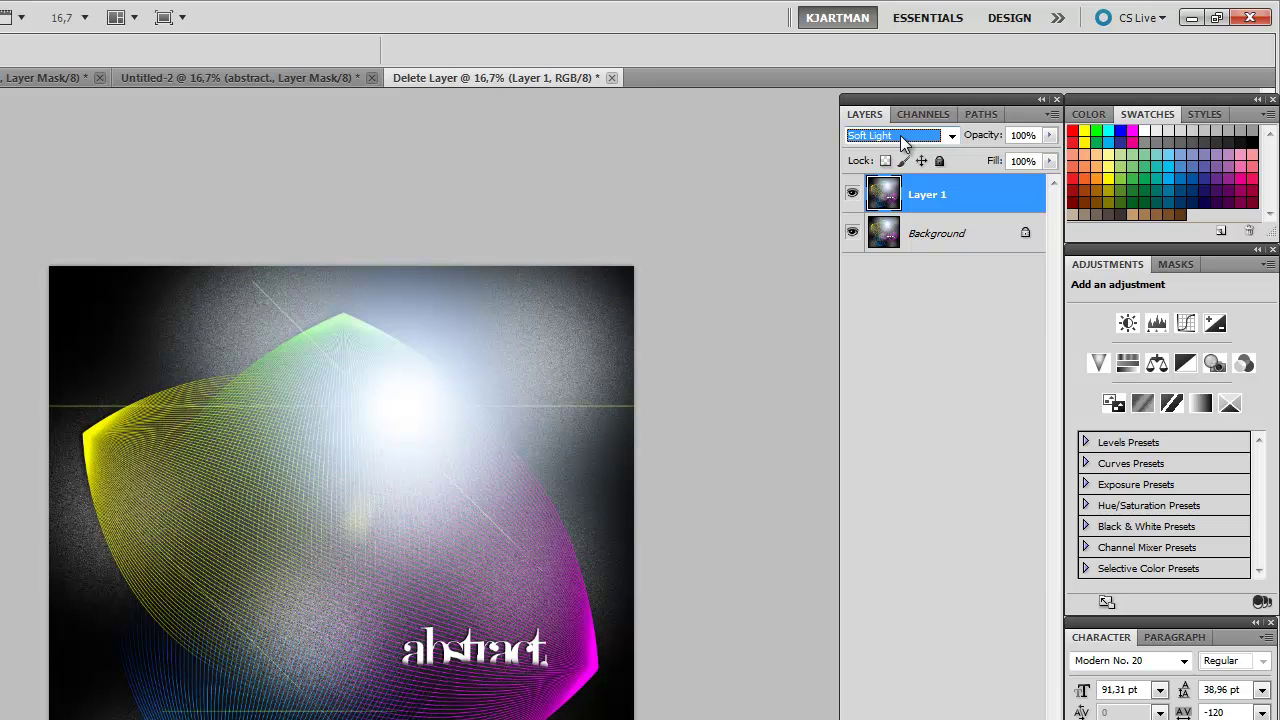
key("ctrl+plus")
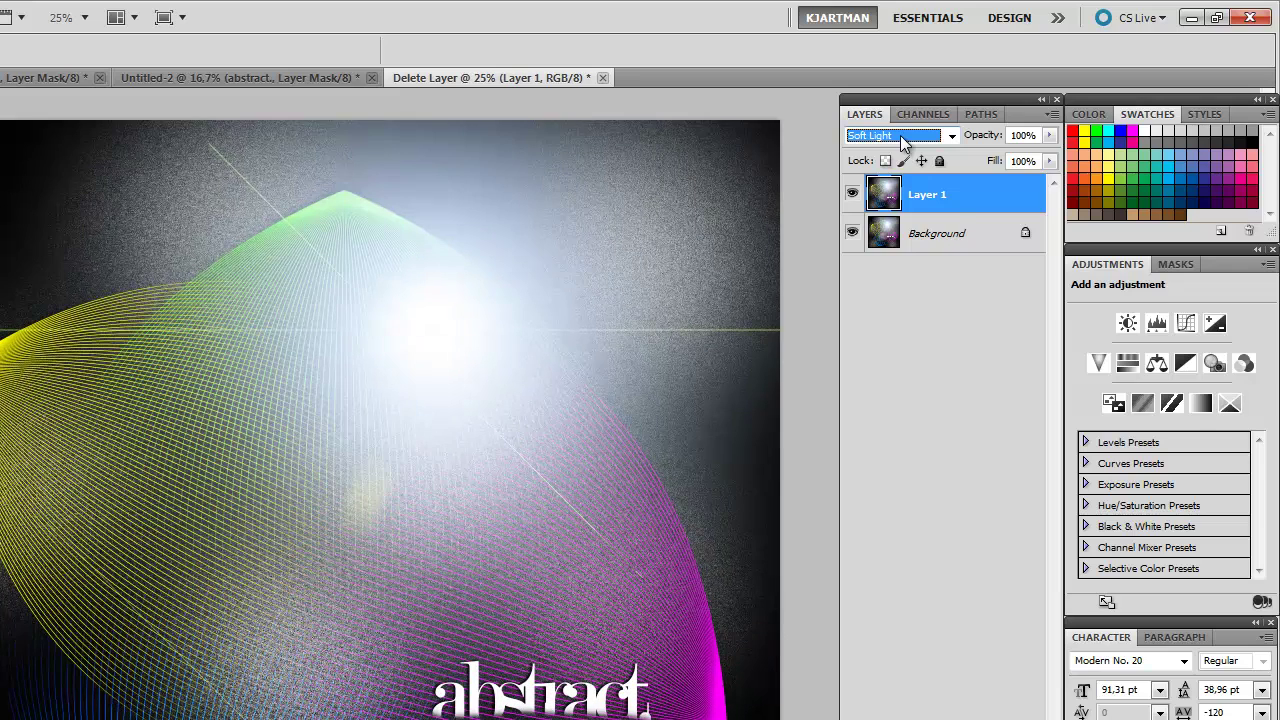
left_click(903, 137)
left_click(892, 389)
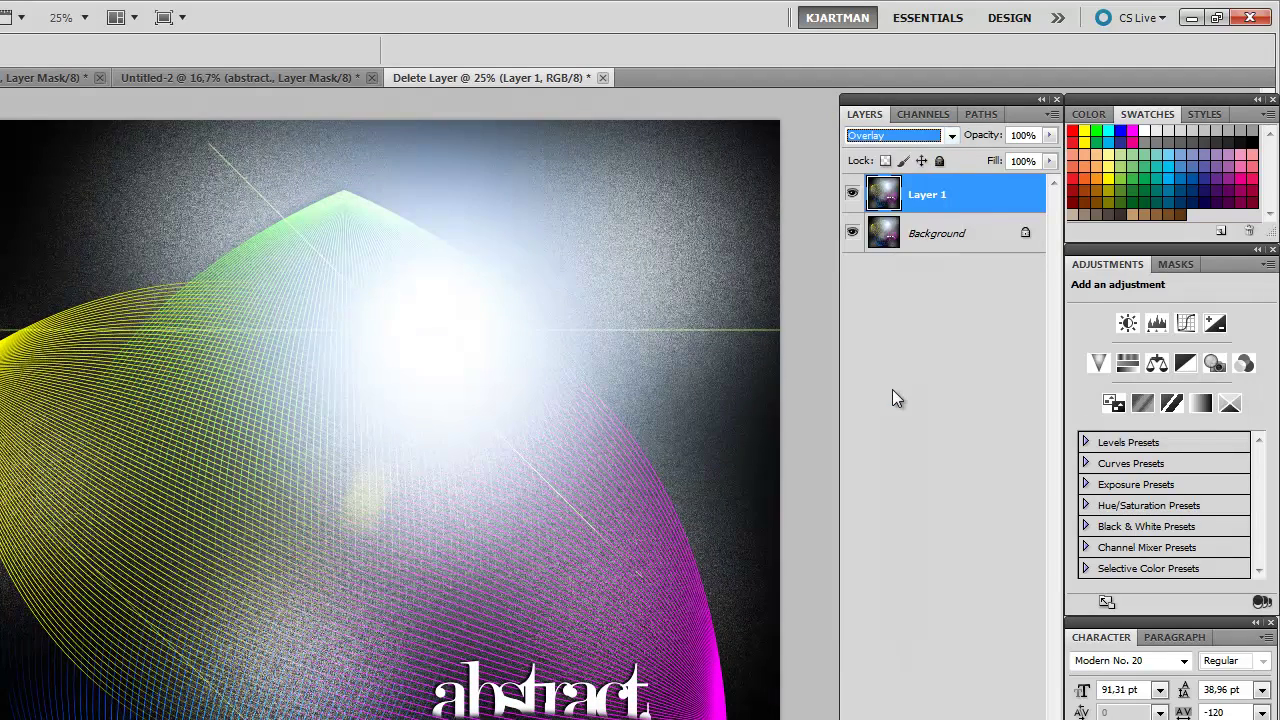
left_click(896, 136)
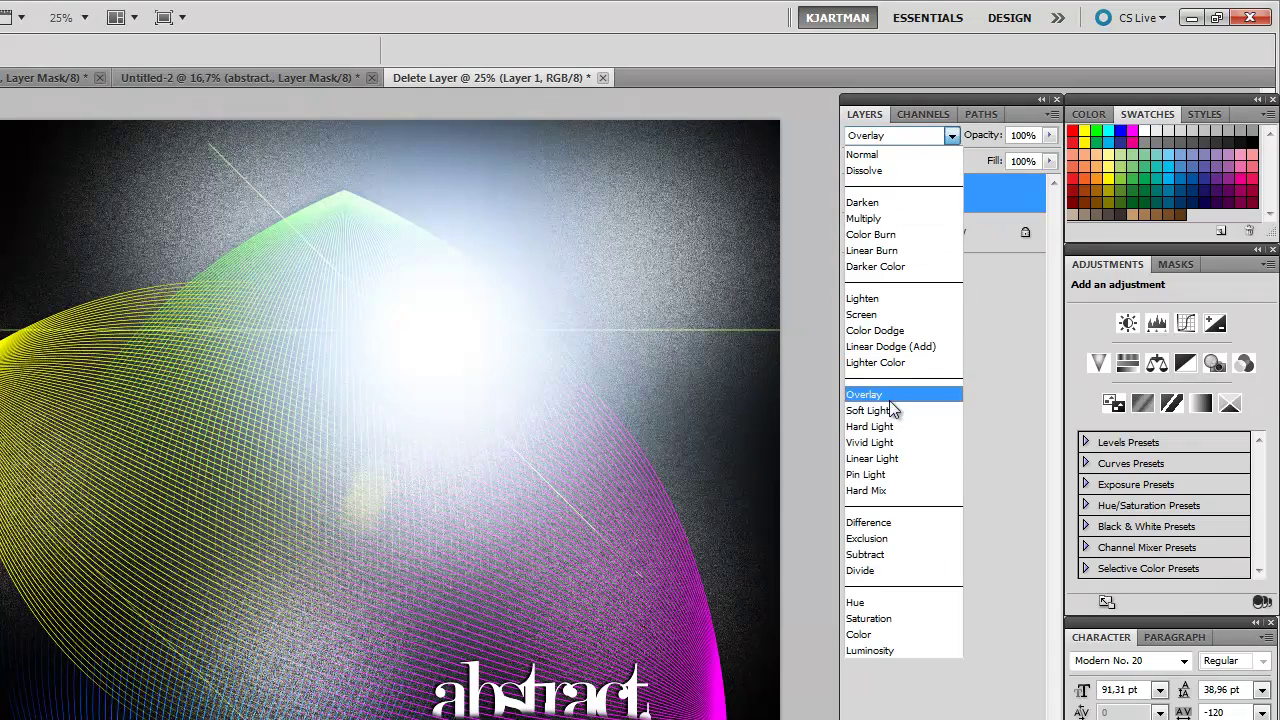
left_click(890, 409)
Compare further modes such as Multiply, then settle Layer 1 on Soft Light.
left_click(893, 136)
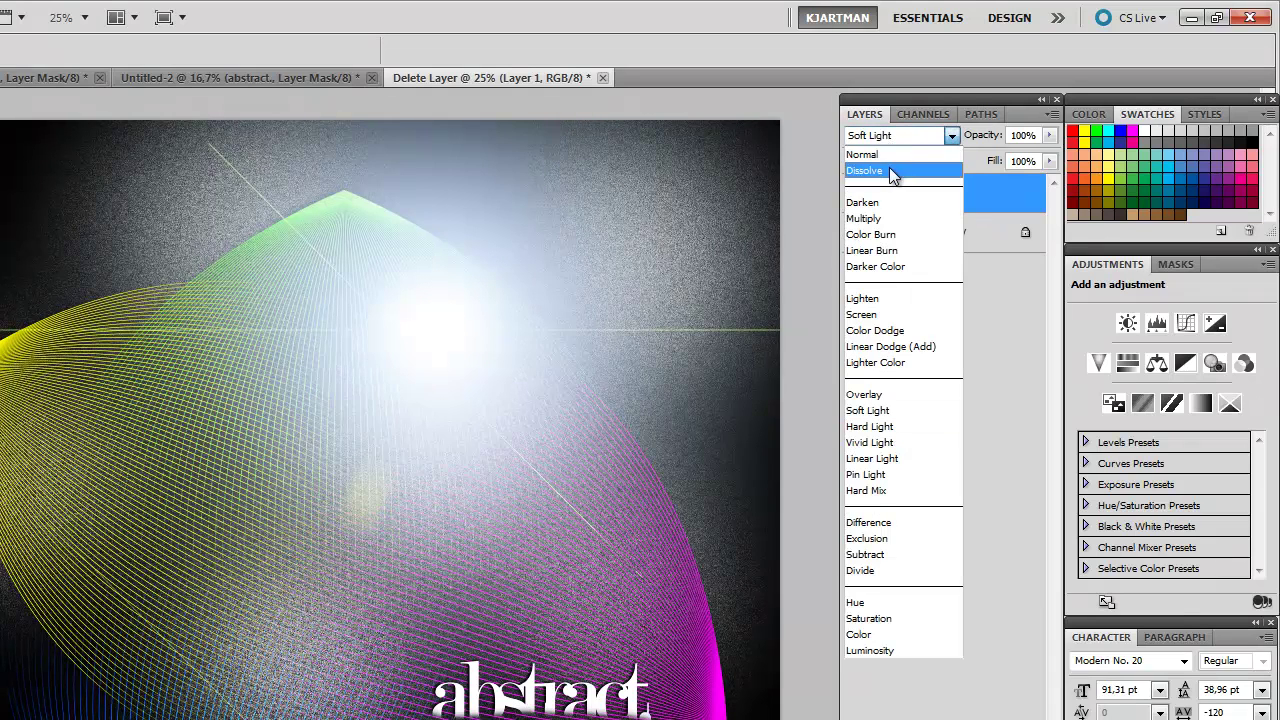
left_click(868, 154)
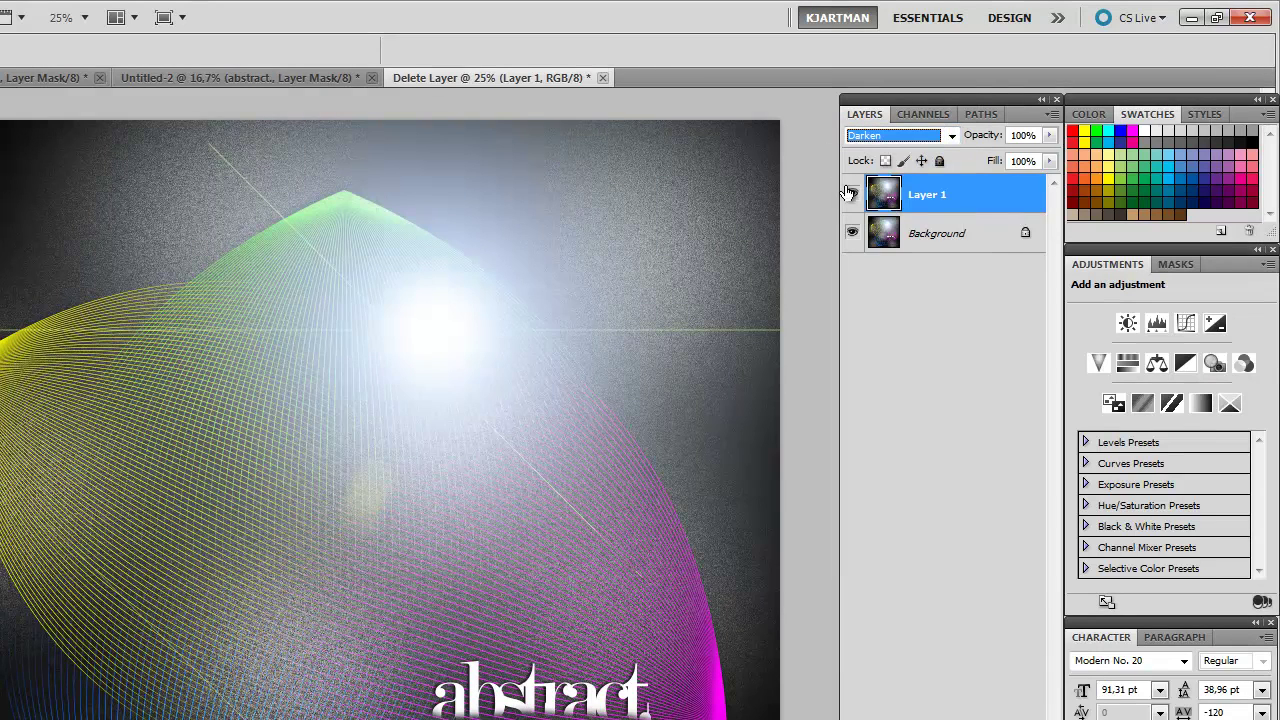
left_click(852, 196)
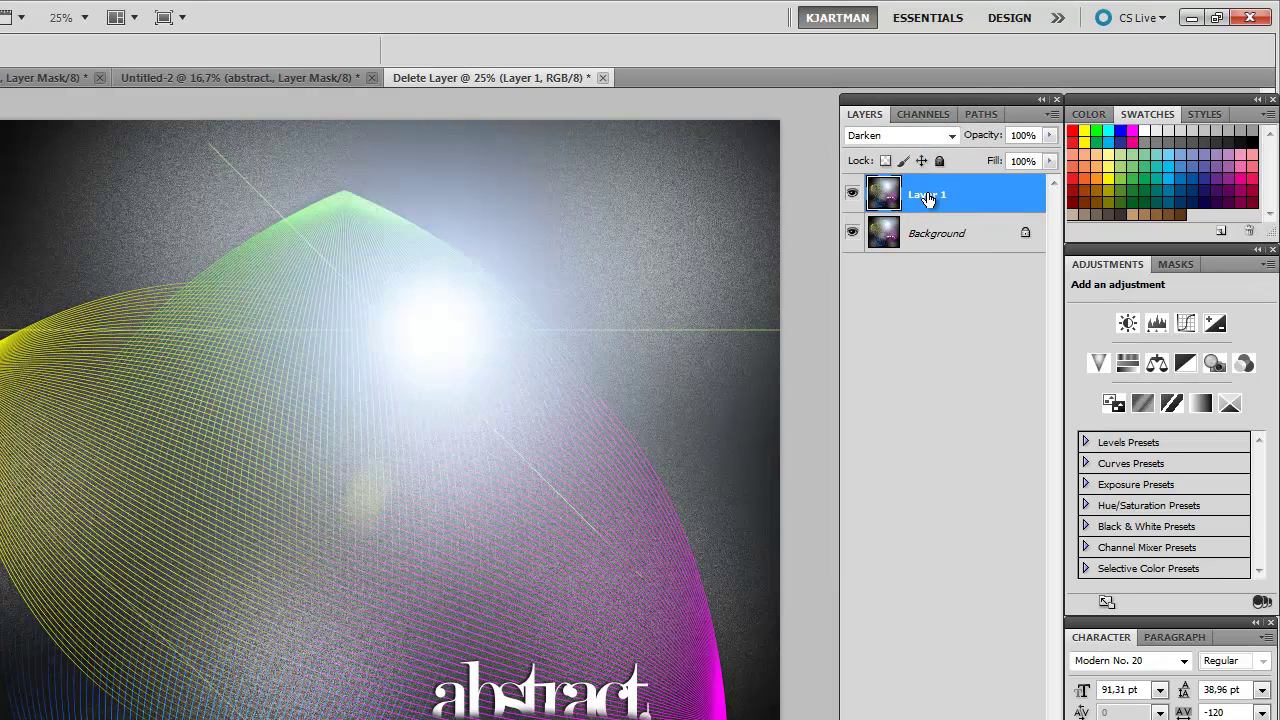
left_click(897, 136)
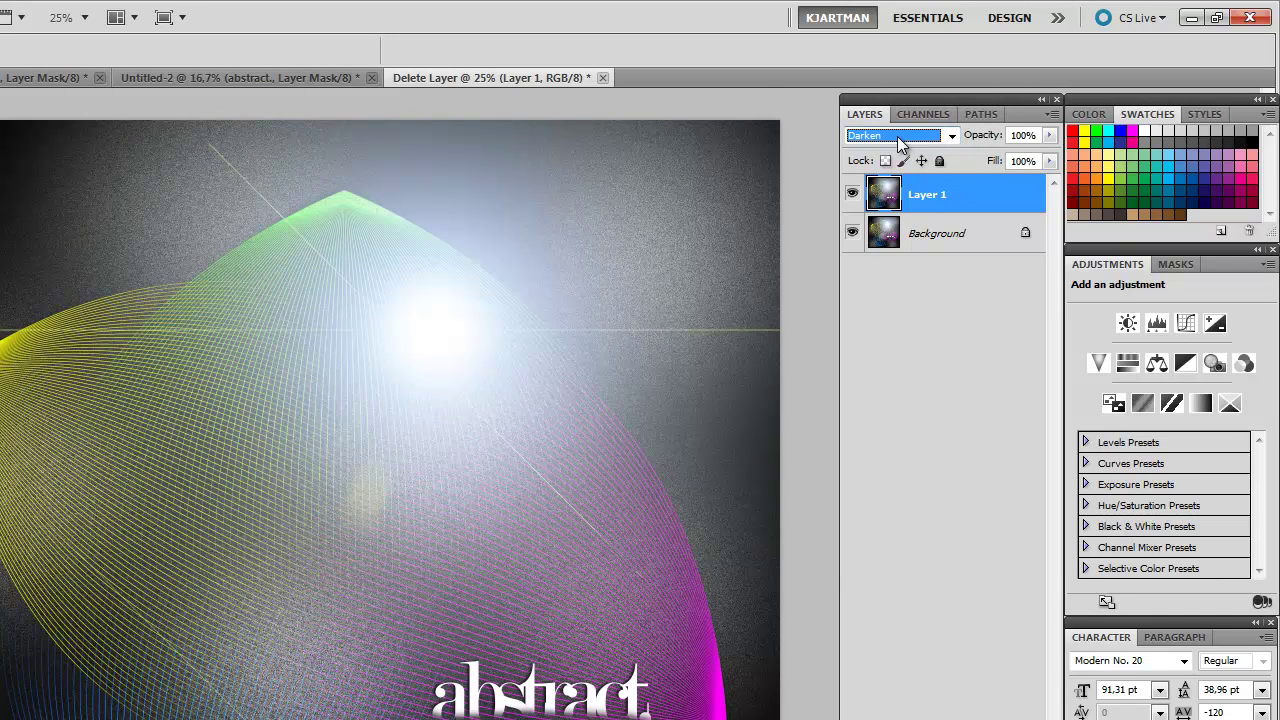
key("Down")
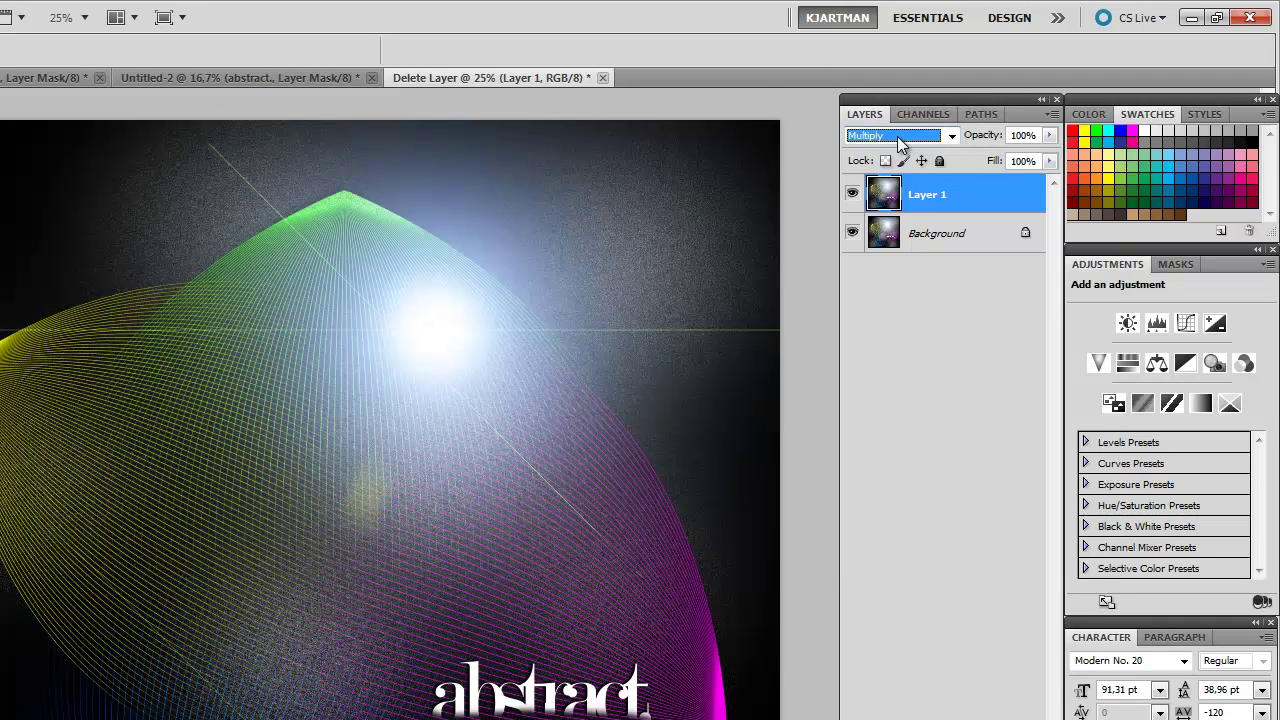
left_click(1011, 483)
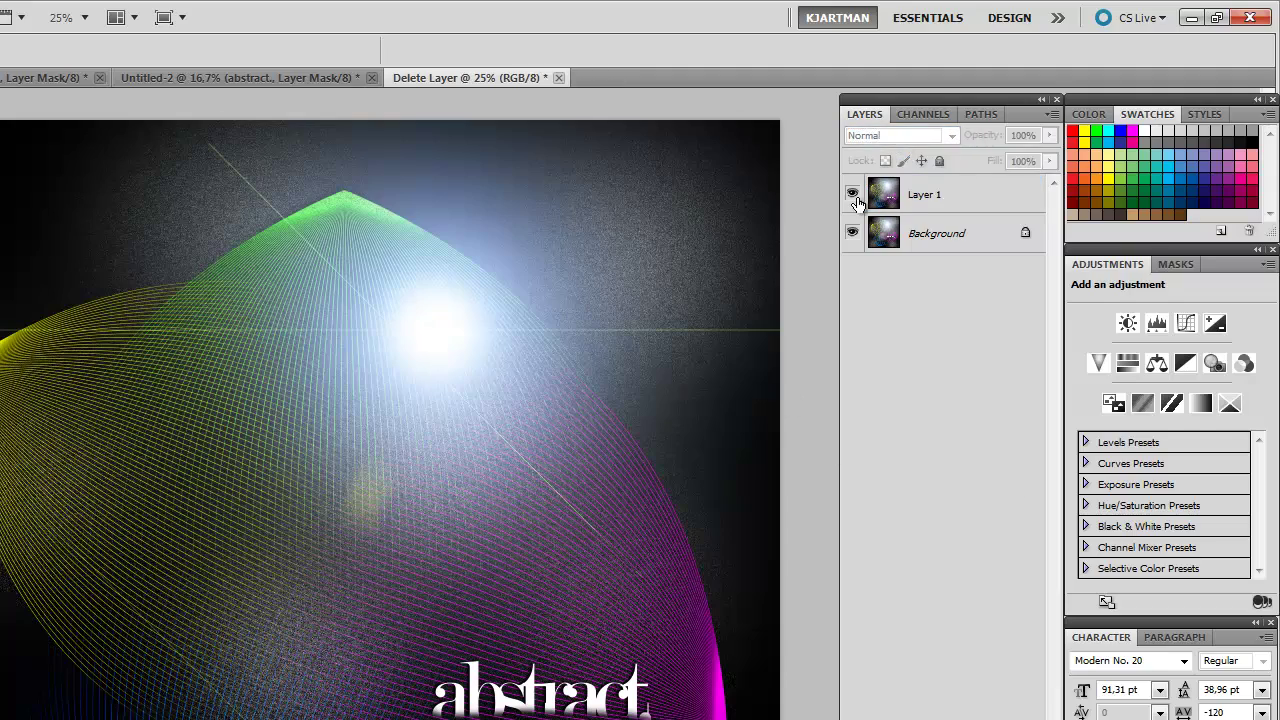
left_click(945, 198)
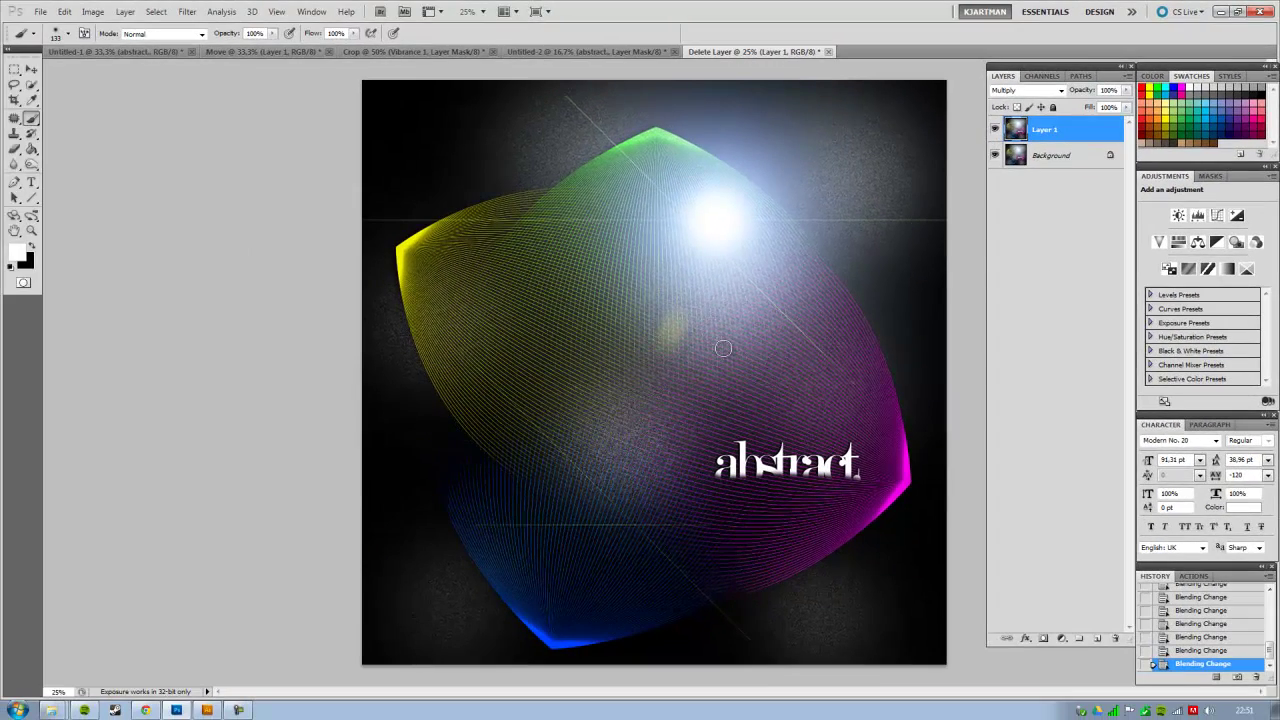
left_click(1040, 92)
left_click(1018, 284)
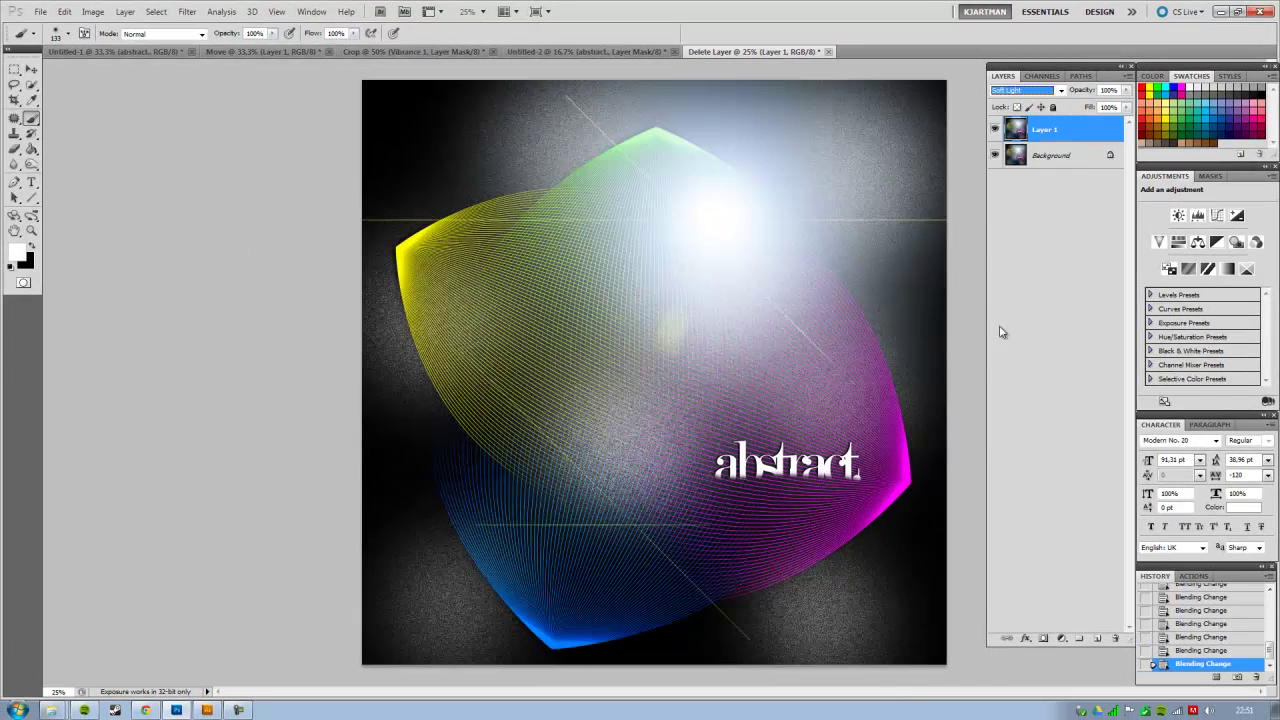
left_click(995, 322)
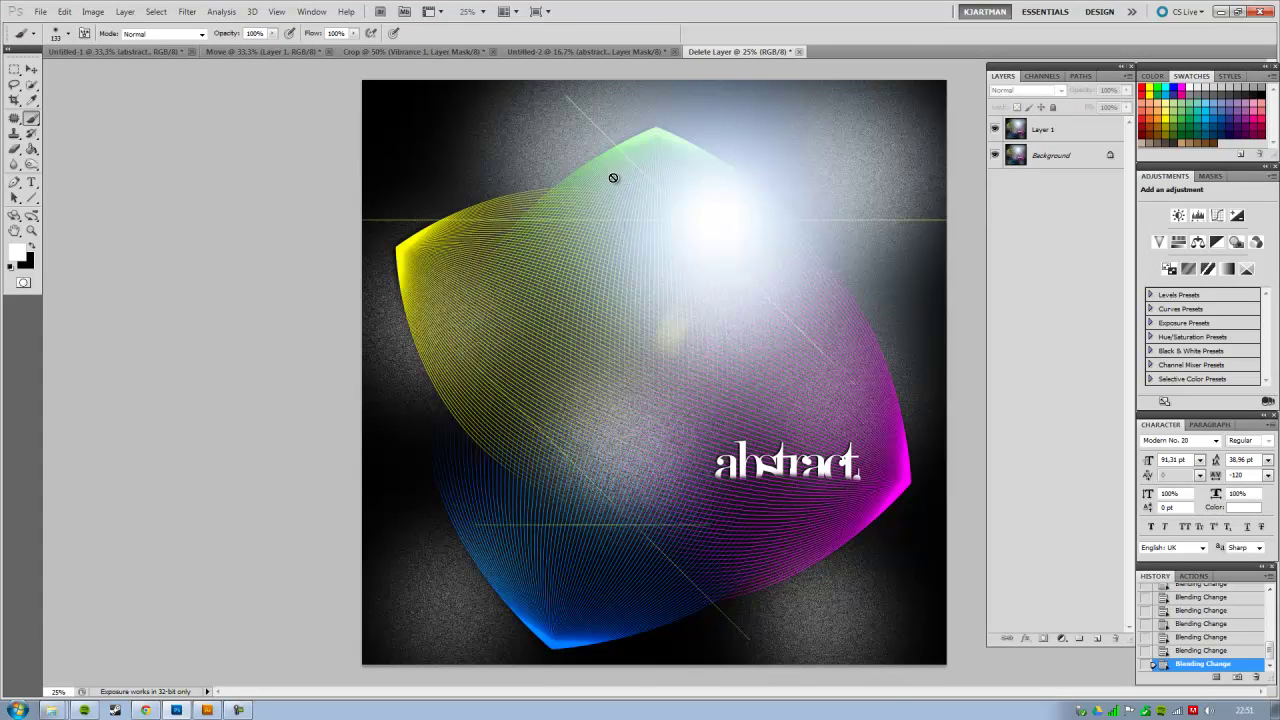
Crop the canvas just beyond the artwork so a thin black border frames the poster.
left_click(14, 100)
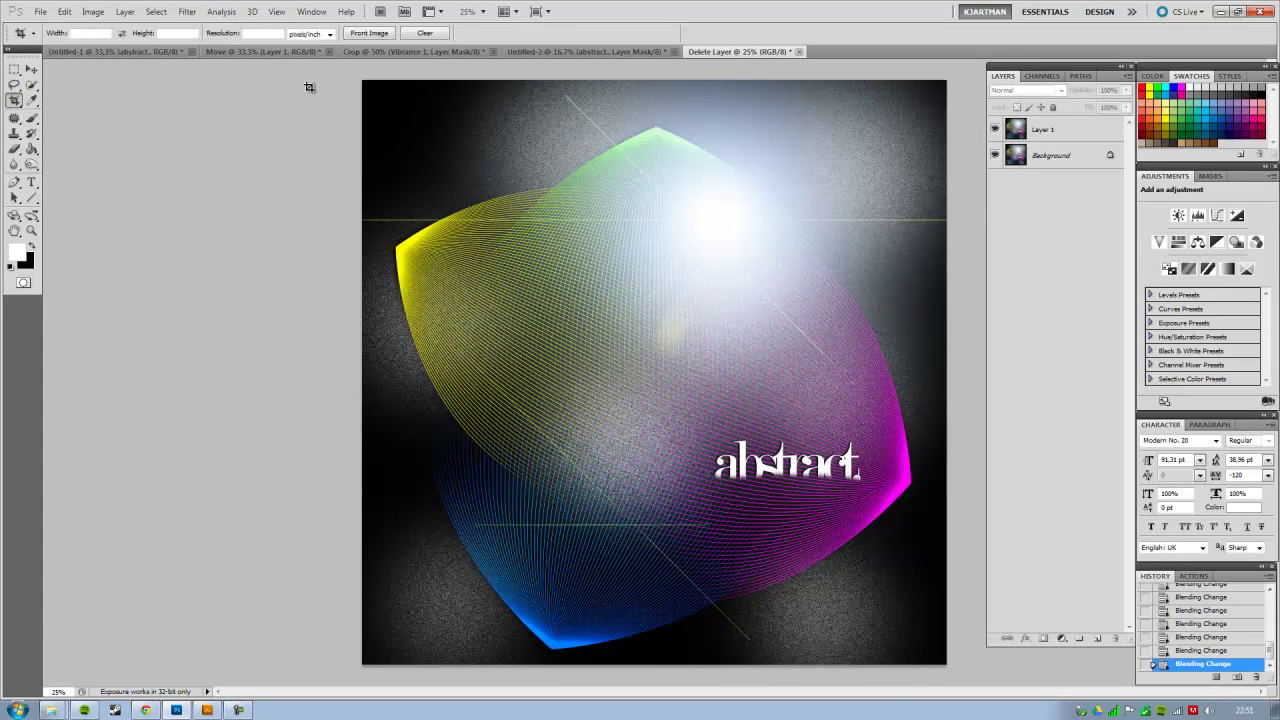
left_click_drag(472, 182, 973, 689)
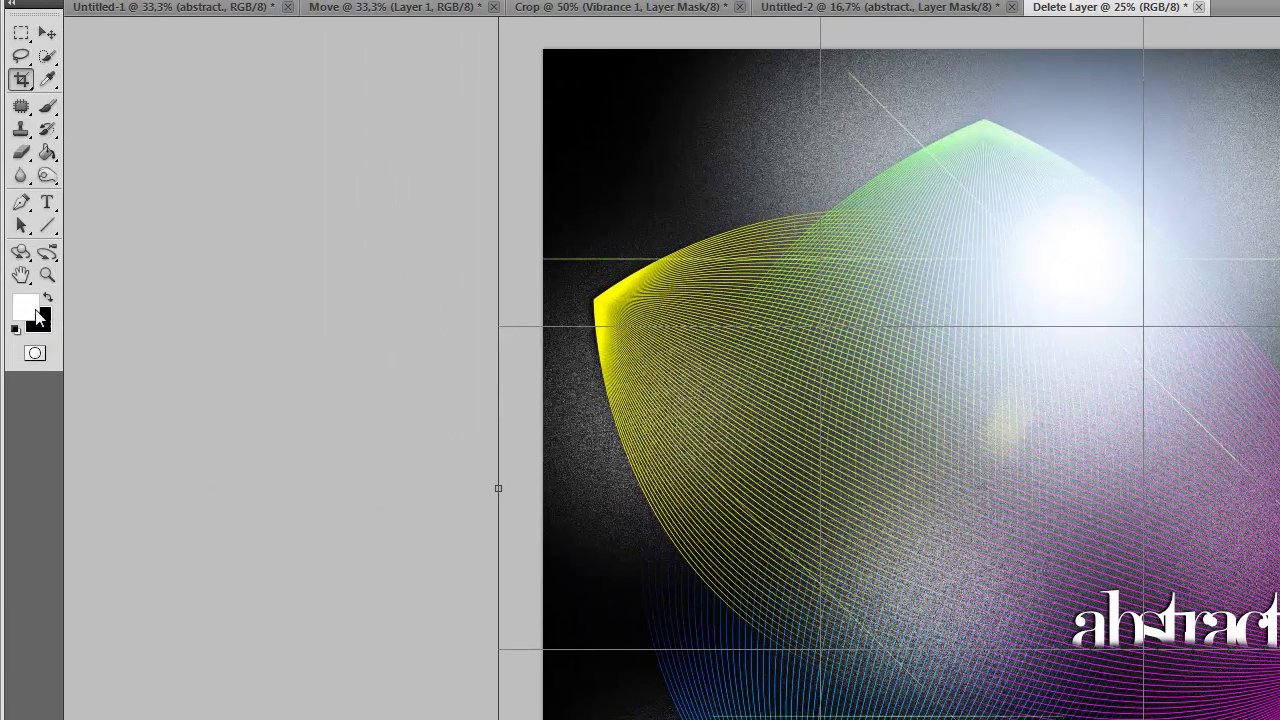
key("Escape")
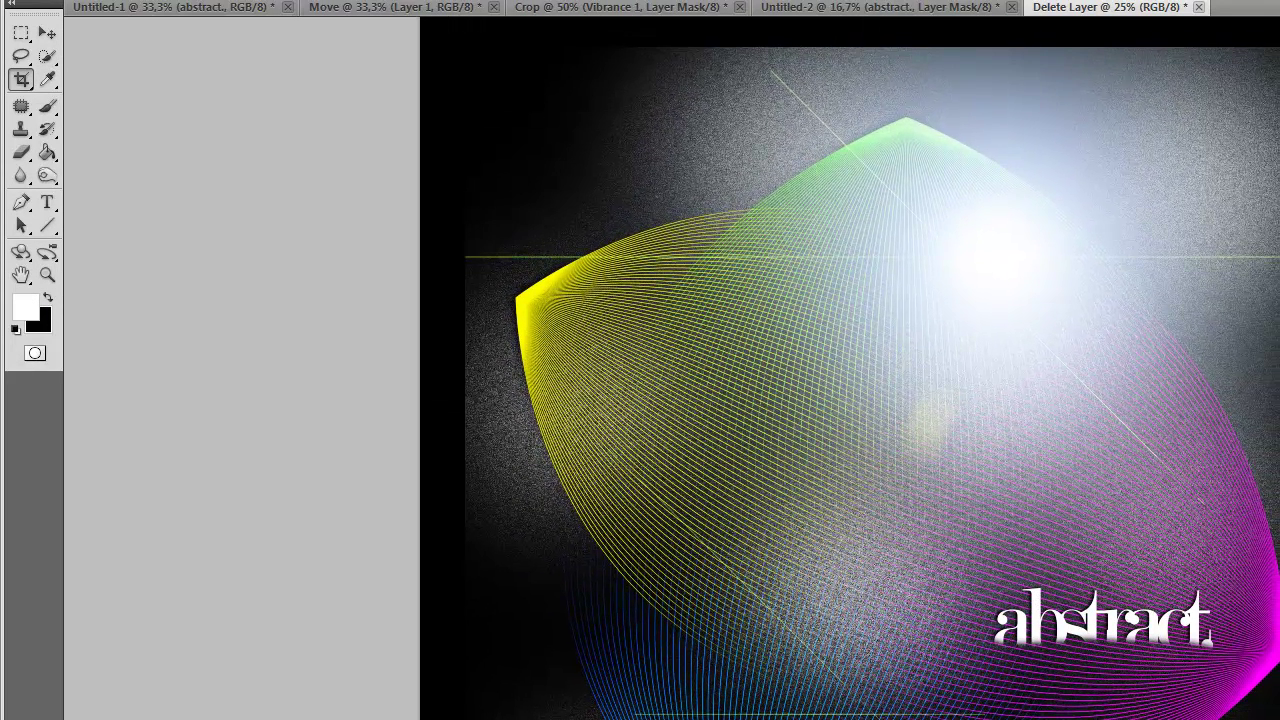
key("alt+comma")
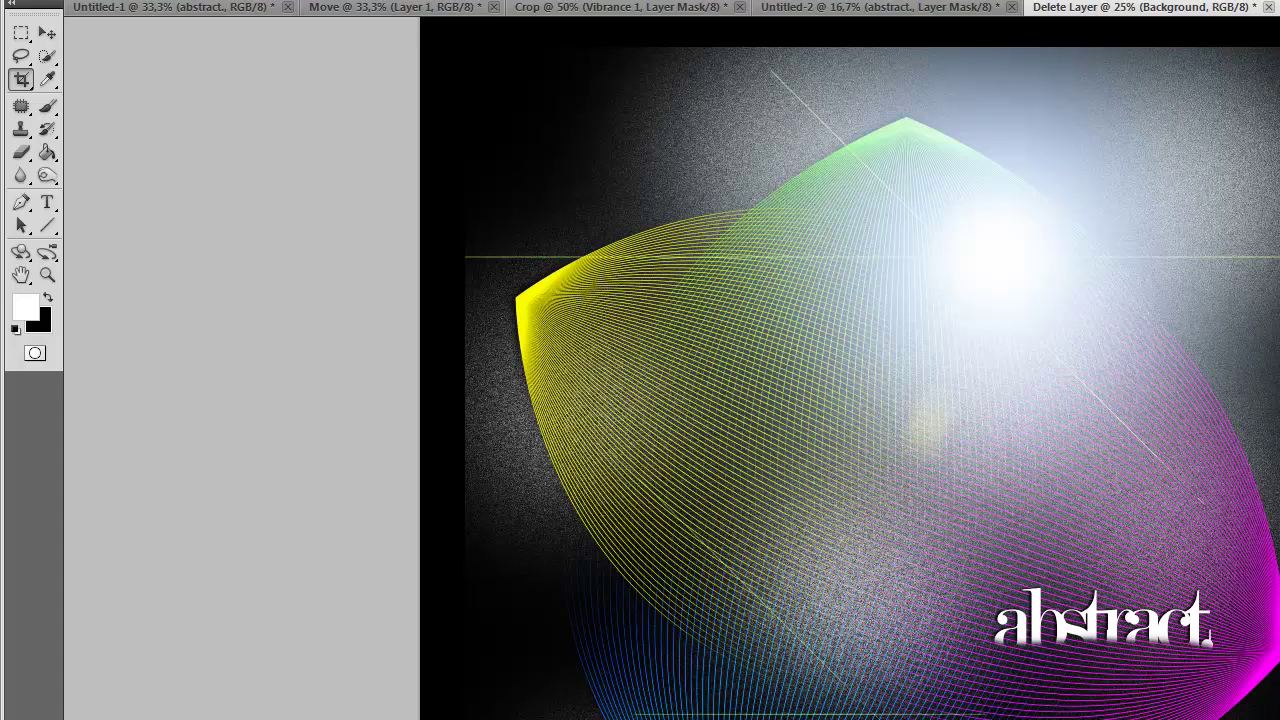
left_click(851, 8)
left_click(636, 17)
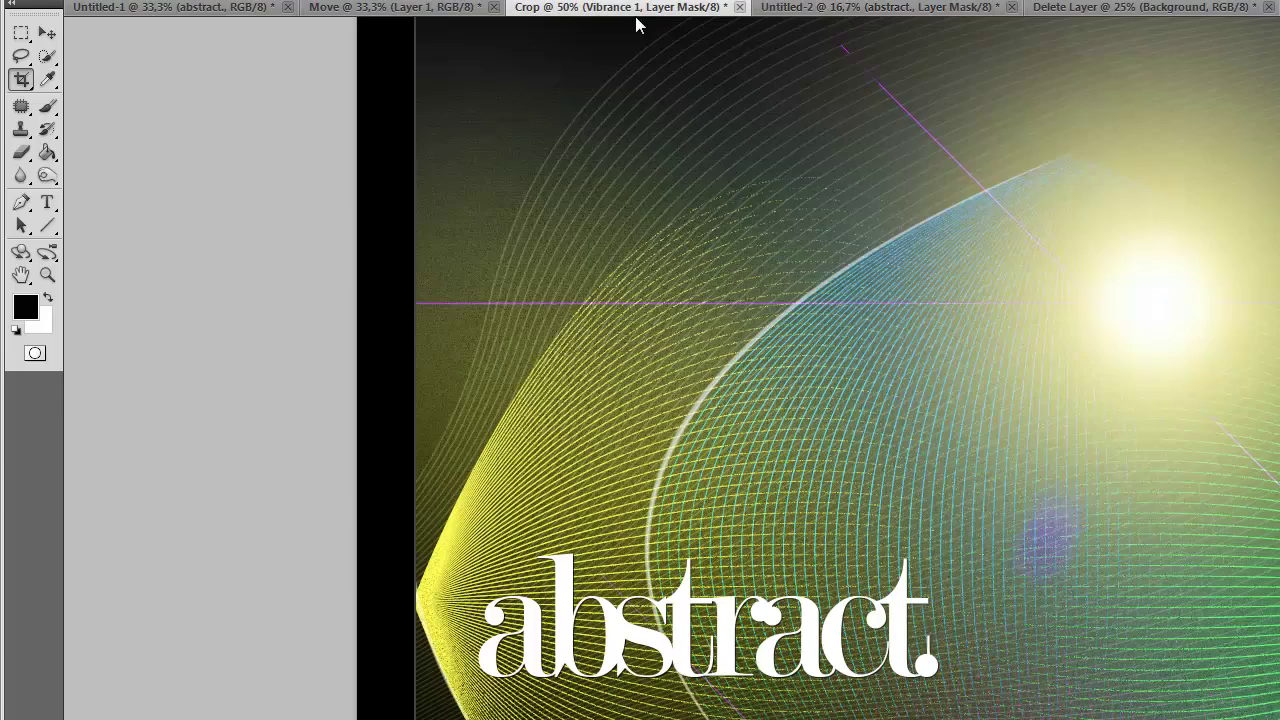
key("ctrl+minus")
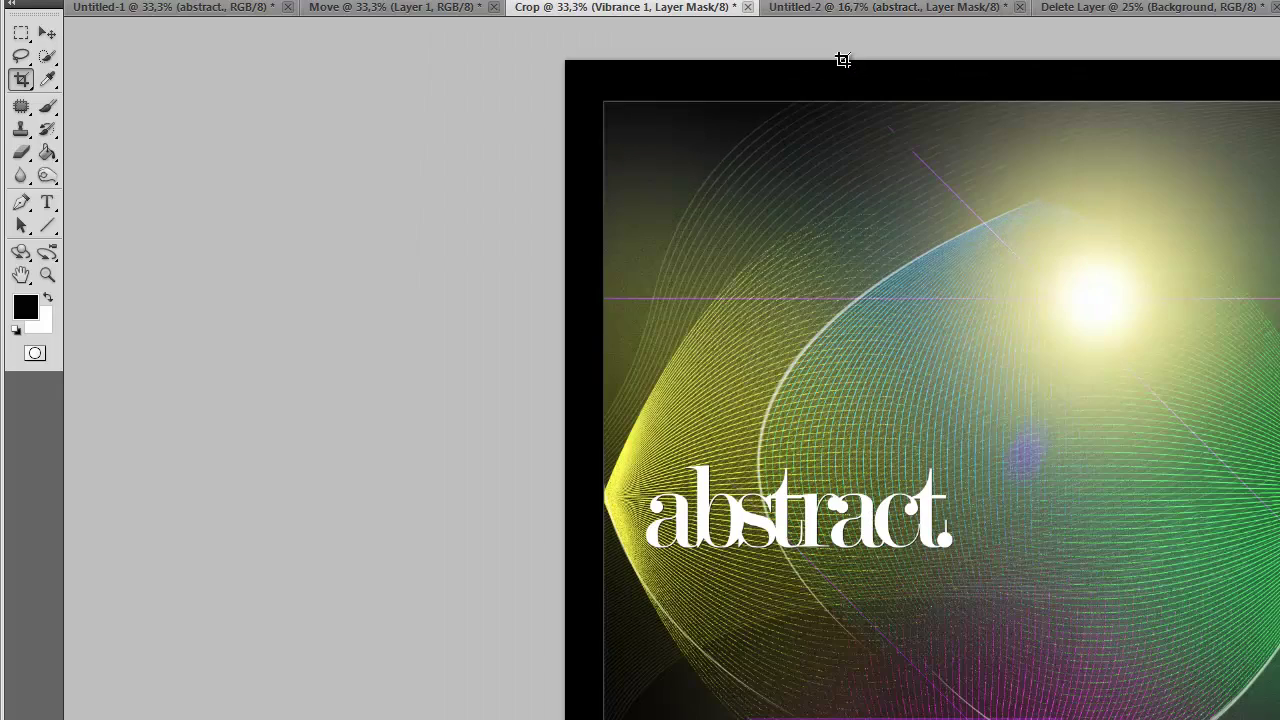
left_click(1136, 8)
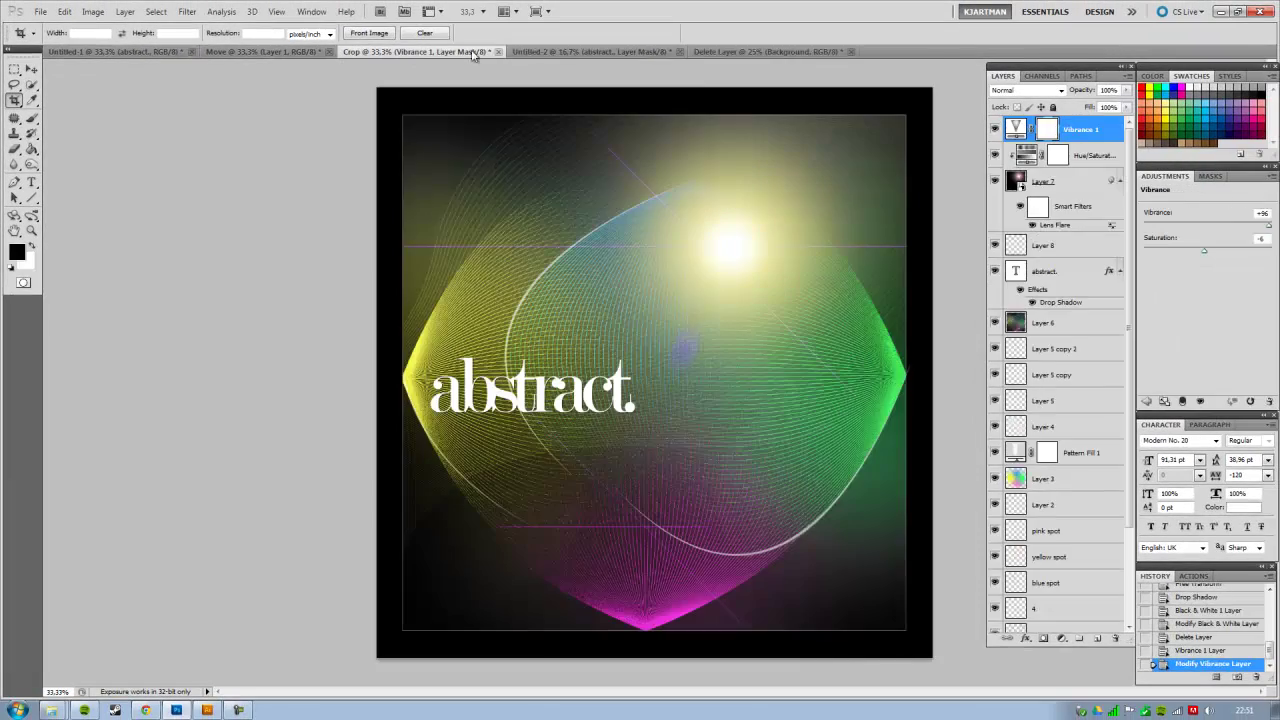
left_click(744, 53)
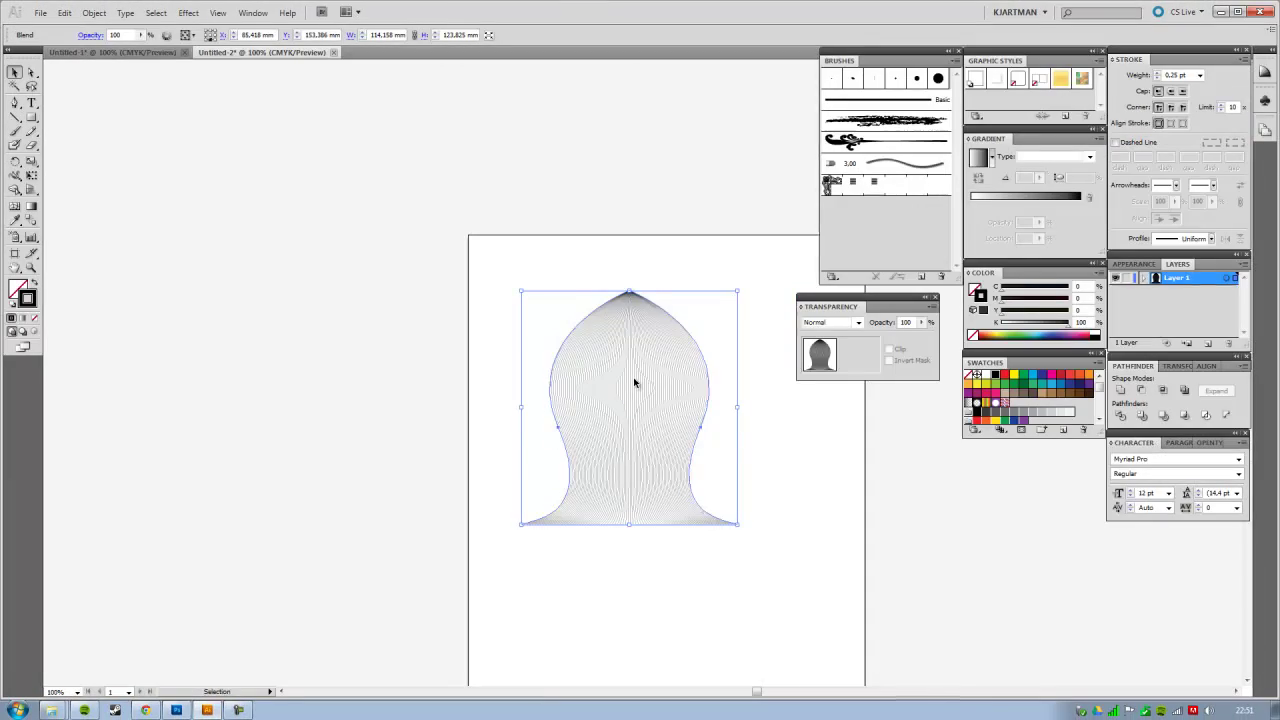
mouse_move(633, 377)
left_mouse_down()
mouse_move(637, 414)
mouse_move(611, 471)
mouse_move(631, 419)
left_mouse_up()
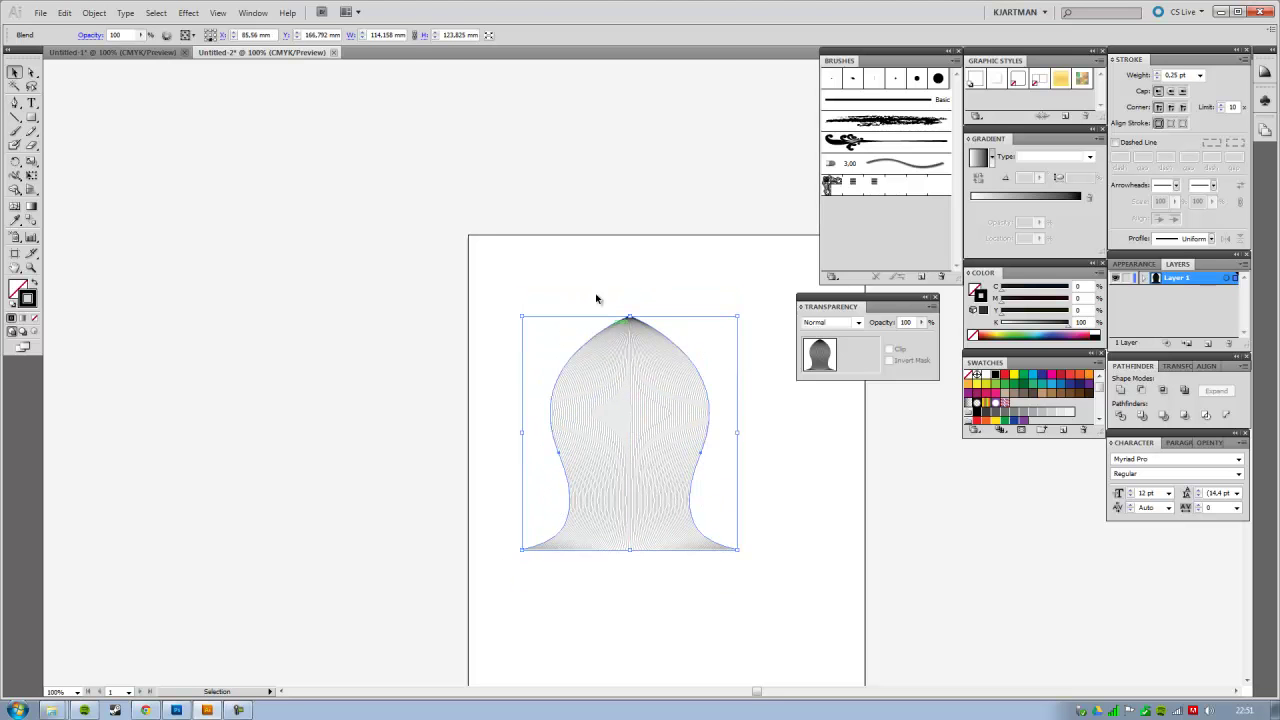
key("alt+Tab")
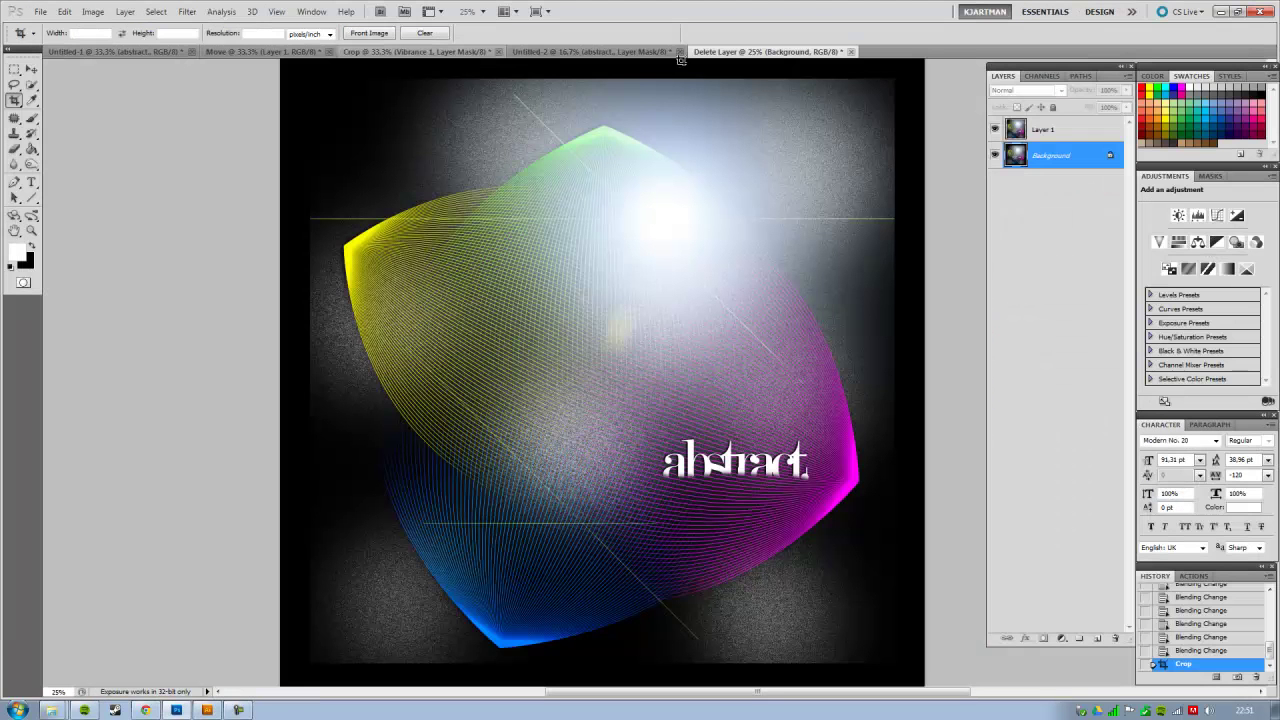